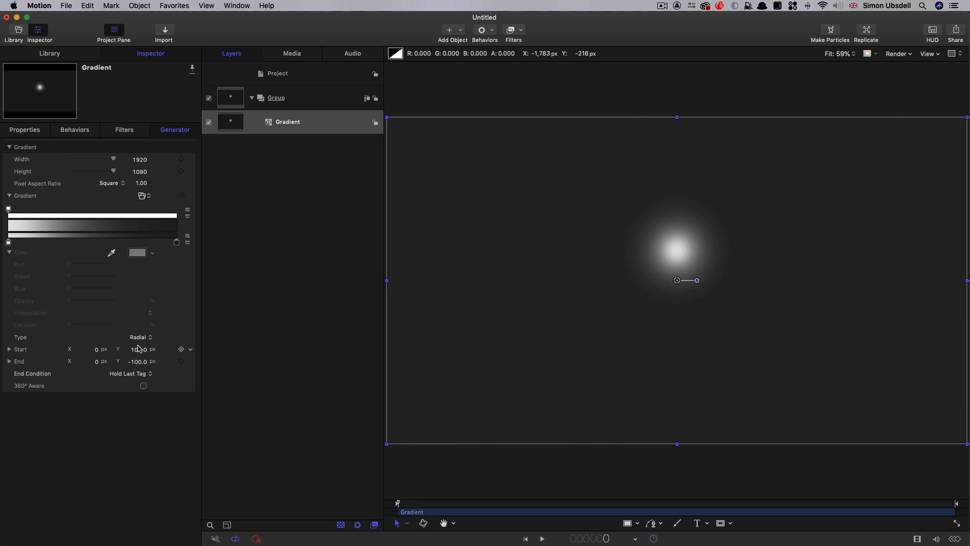
- Set the radial gradient's start point to X -540, Y 540 px and its end point's Y to -540 px
left_click(97, 350)
key("Return")
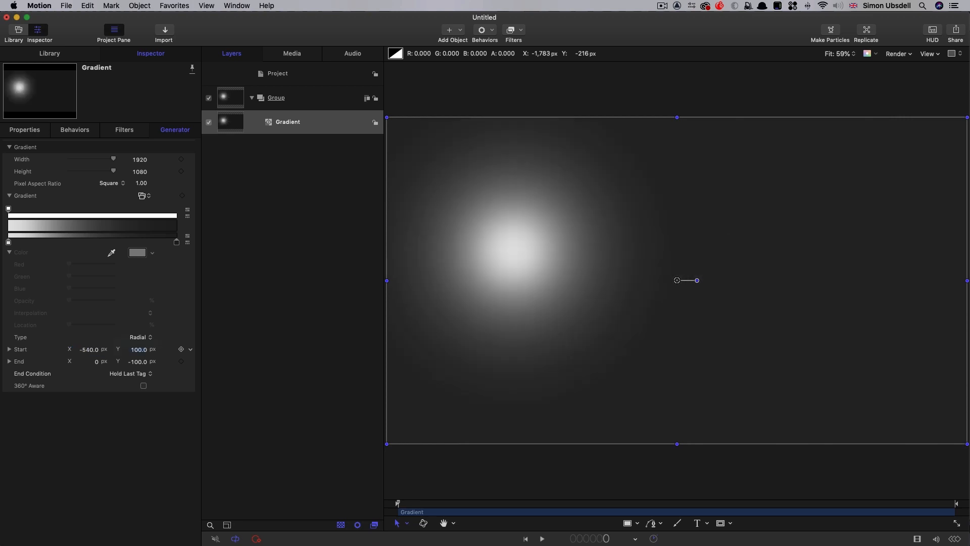
key("Tab")
type("540")
key("Return")
key("Tab")
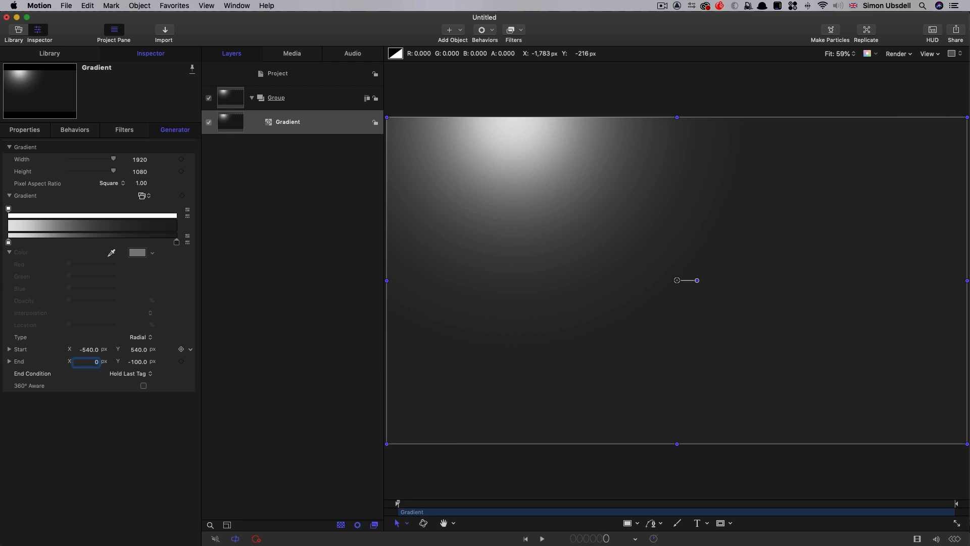
key("Tab")
type("-540")
key("Return")
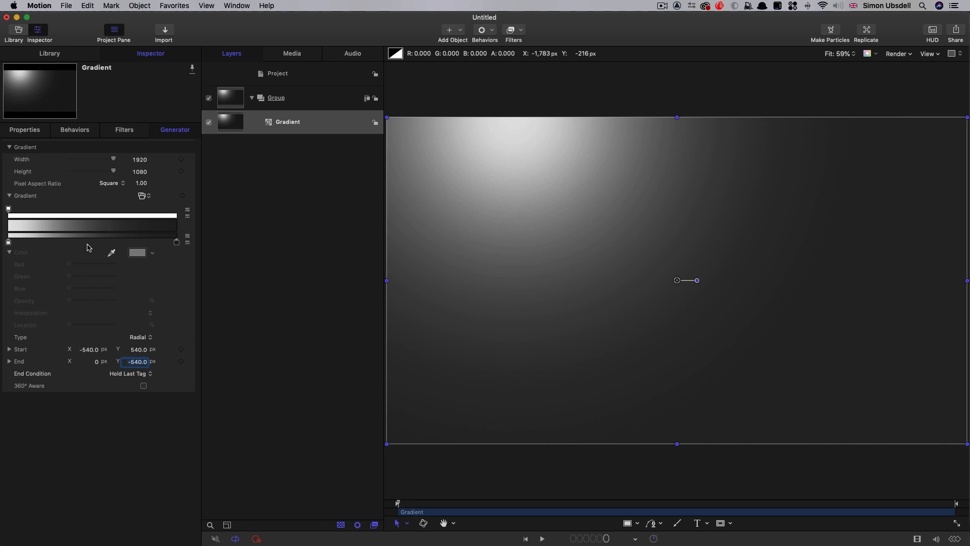
- Change the gradient's end colour tag to pure black
left_click(176, 242)
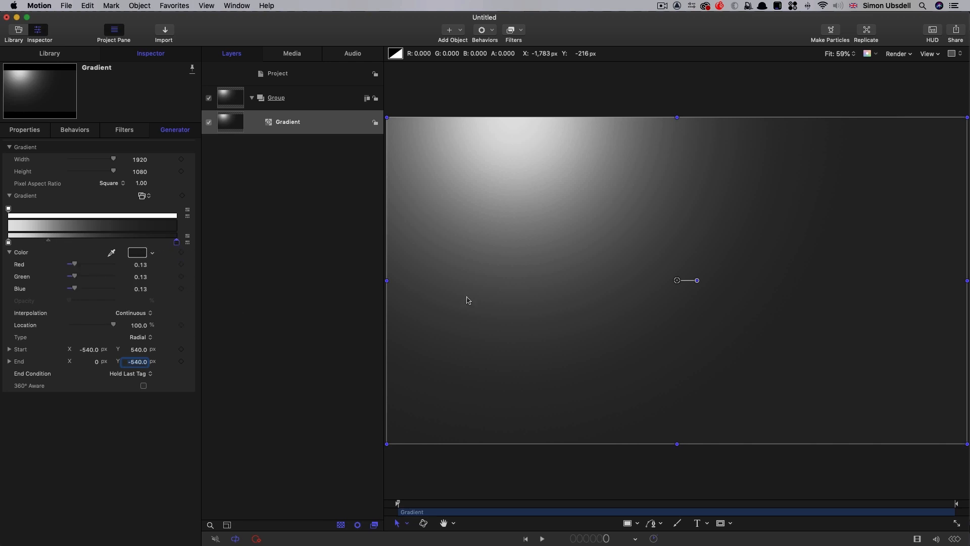
left_click_drag(456, 274, 316, 261)
left_click_drag(320, 390, 331, 390)
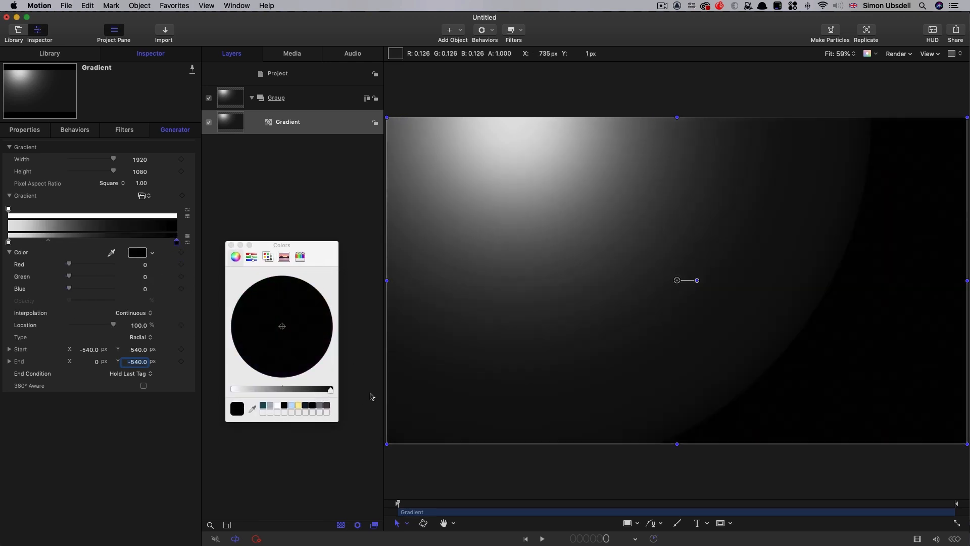
- Darken the gradient's first colour tag to a dark grey of about 0.25 per channel
left_click(8, 243)
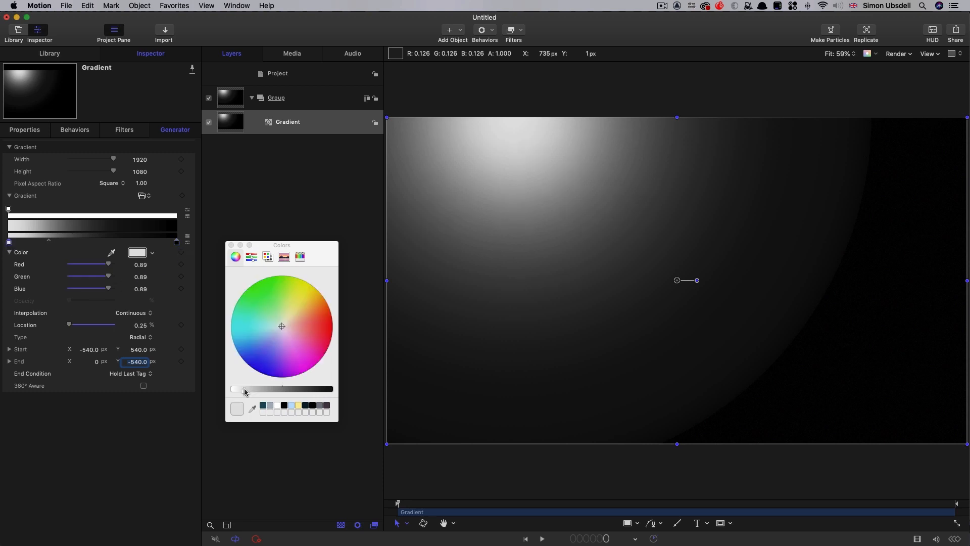
left_click_drag(244, 390, 305, 397)
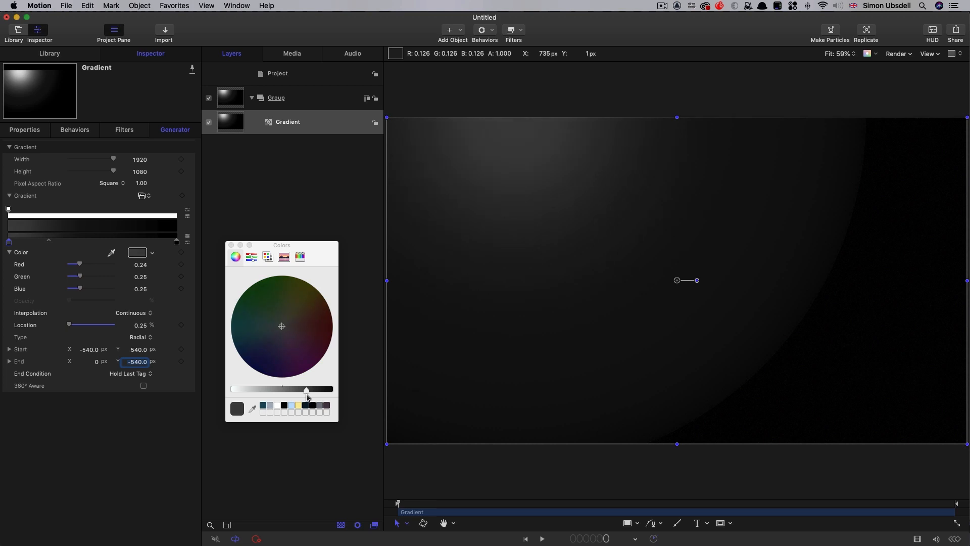
left_click(231, 245)
- Create a new group at project level and add the text "SLASH" in it
left_click(290, 76)
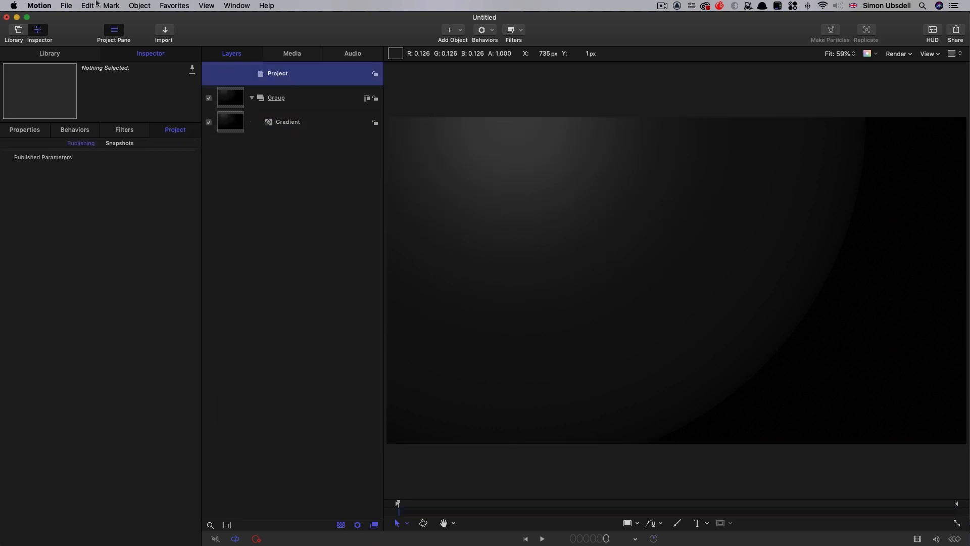
left_click(141, 5)
left_click(154, 21)
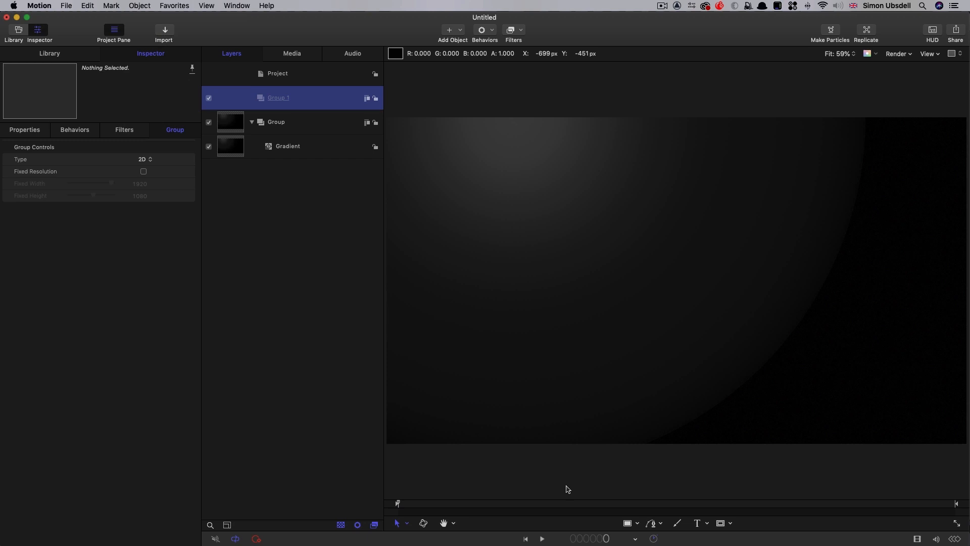
left_click(697, 522)
left_click(543, 267)
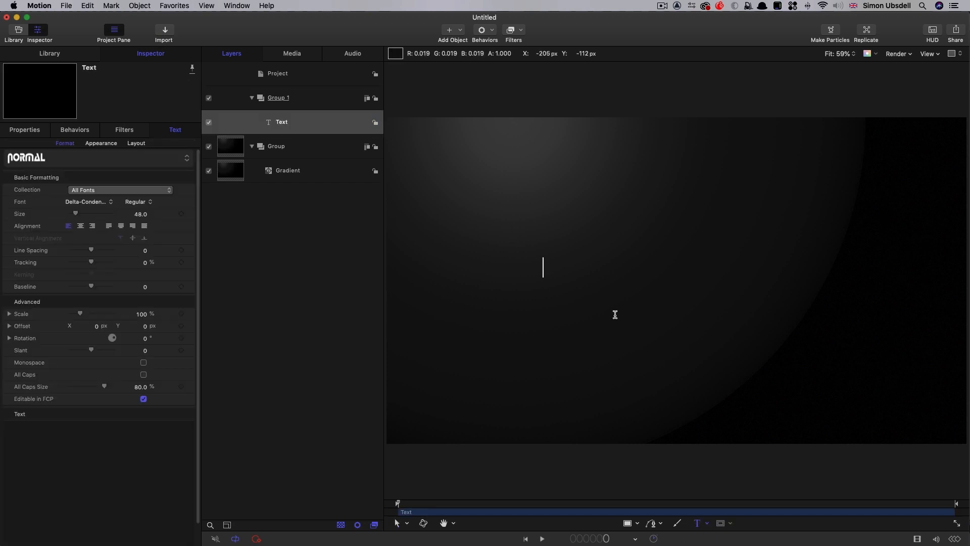
type("SLASH")
- Set the SLASH text's size to 600 and its baseline to -200
left_click(142, 216)
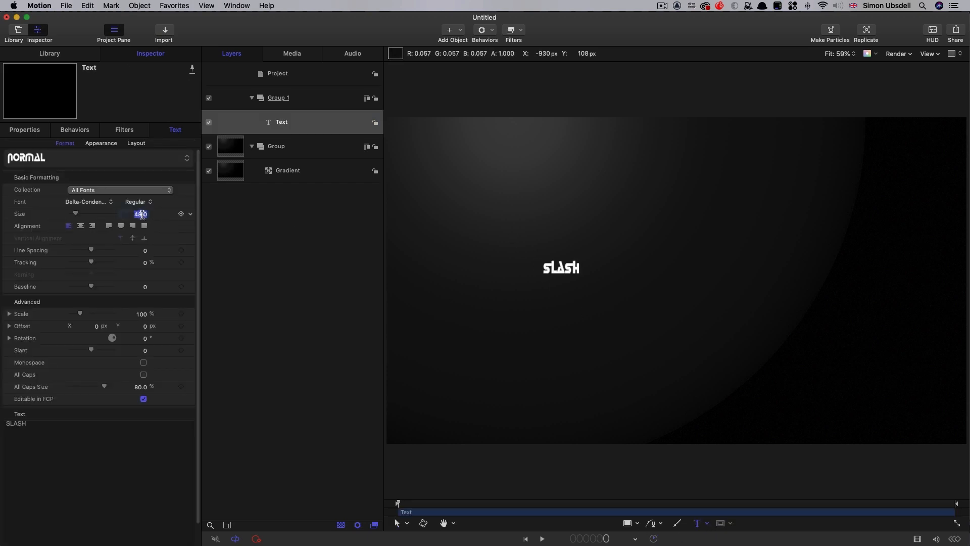
type("600")
left_click(146, 287)
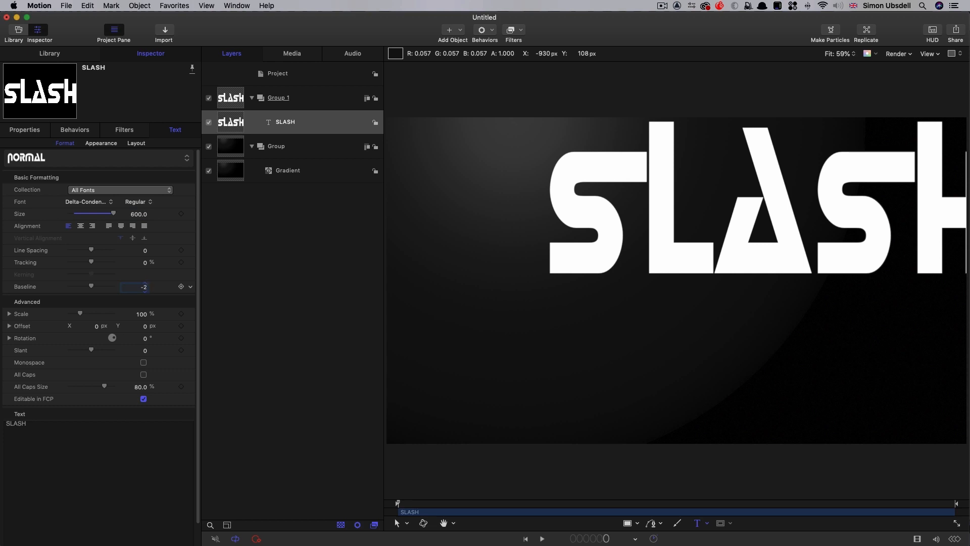
type("-200")
key("Return")
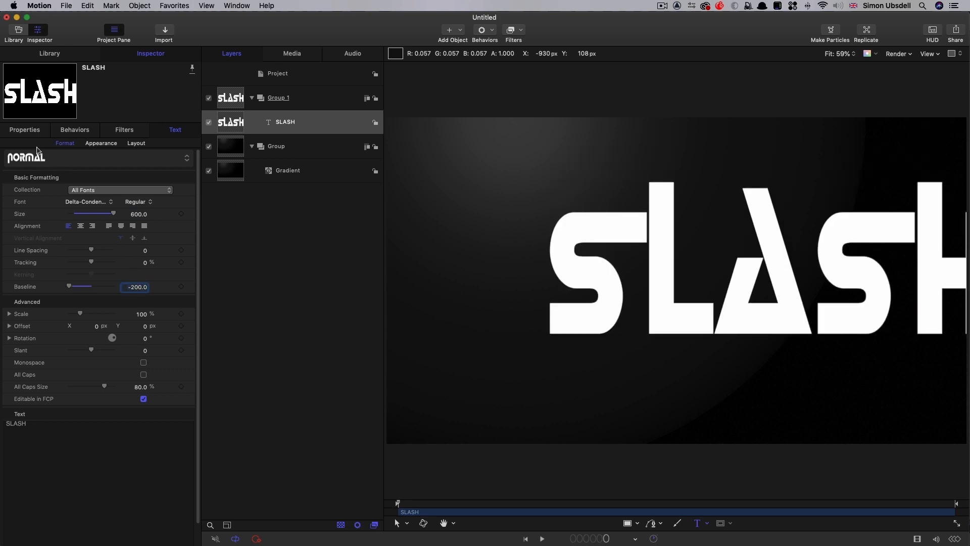
- Reset the SLASH text's transform parameters and centre-align the text
left_click(24, 131)
right_click(90, 151)
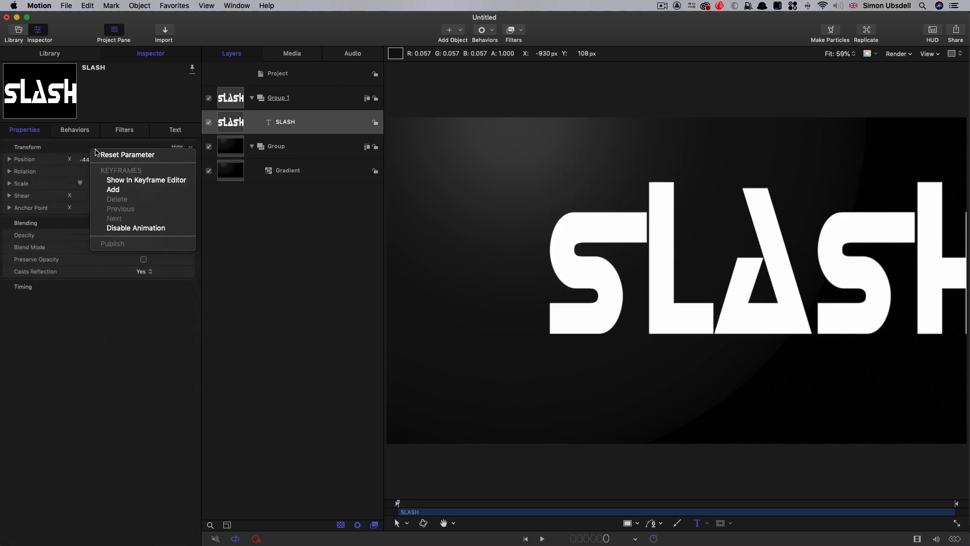
left_click(123, 155)
left_click(175, 130)
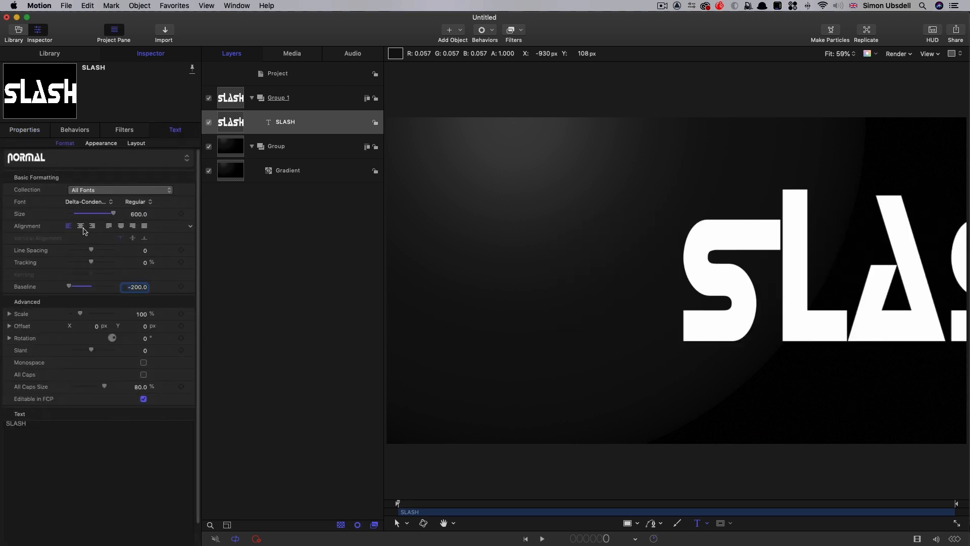
left_click(83, 228)
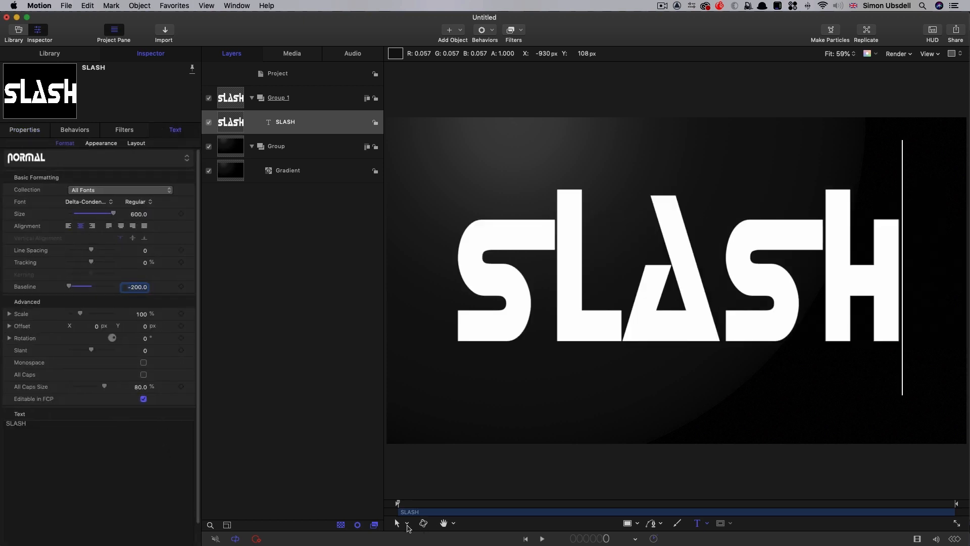
- Finish text editing and rename the group containing the SLASH text as Text Source
left_click(398, 523)
left_click(233, 100)
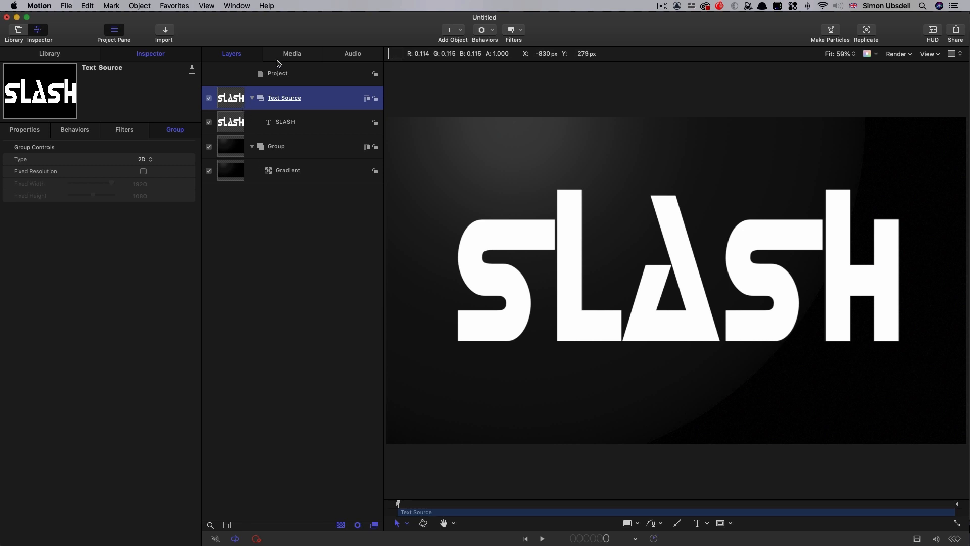
- Create another new group at project level and add the Truchet Tiles generator to it
left_click(302, 77)
left_click(140, 6)
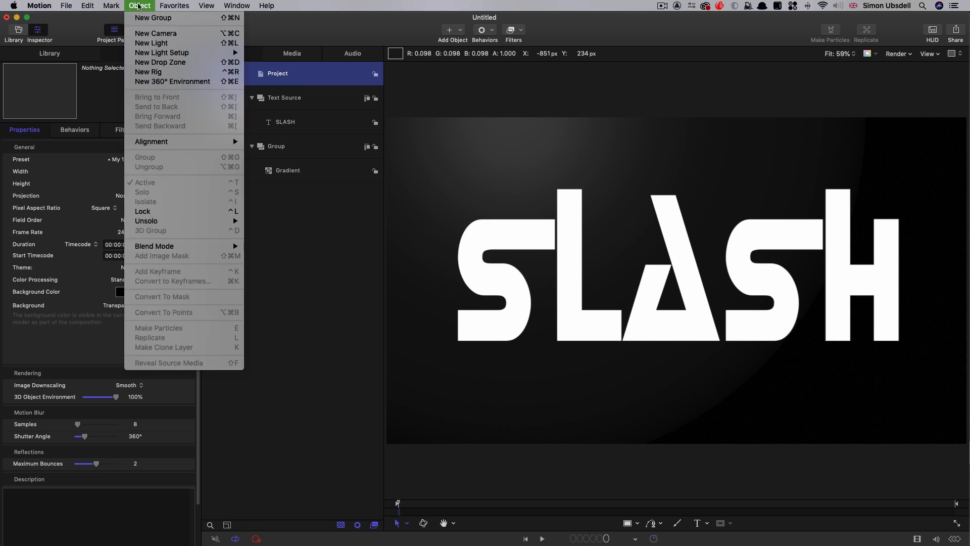
left_click(144, 18)
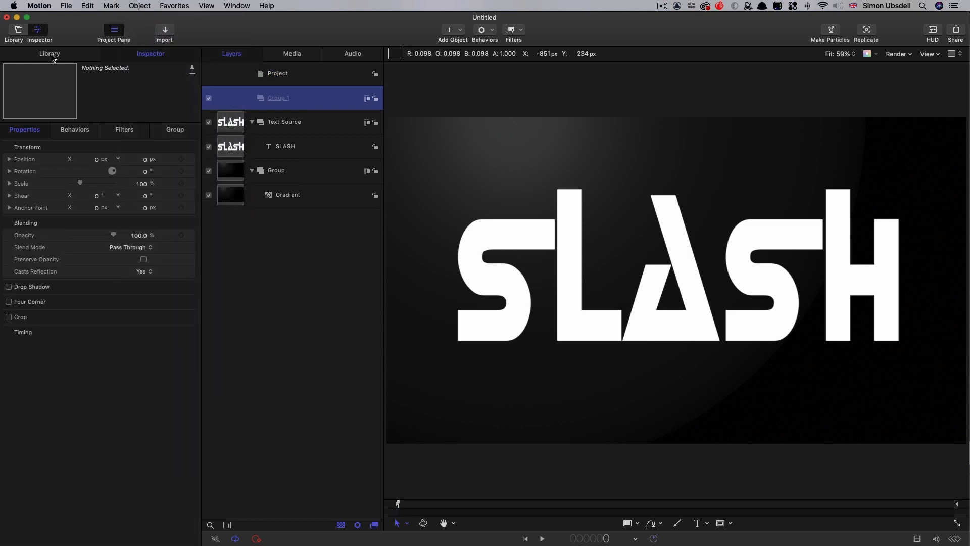
left_click(50, 55)
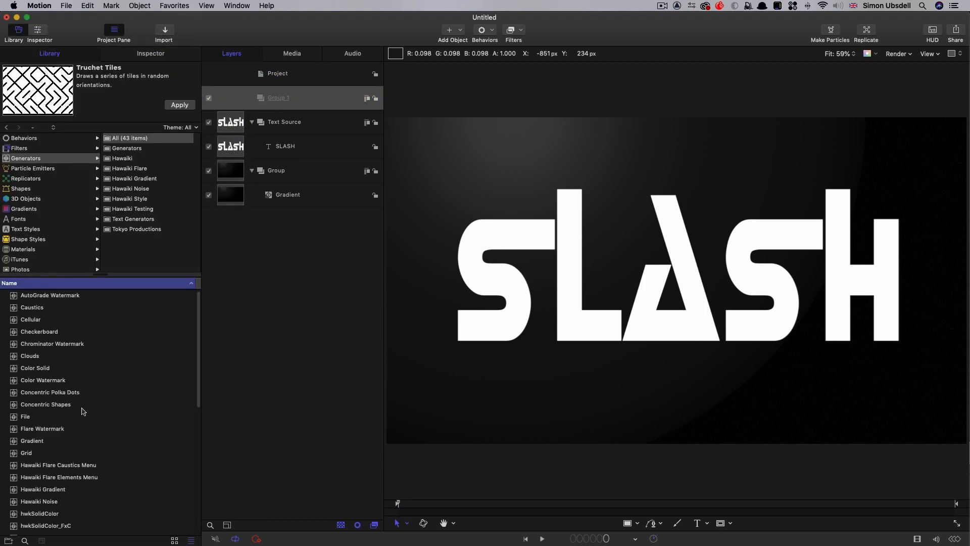
scroll(83, 411, "down", 10)
left_click_drag(8, 522, 265, 101)
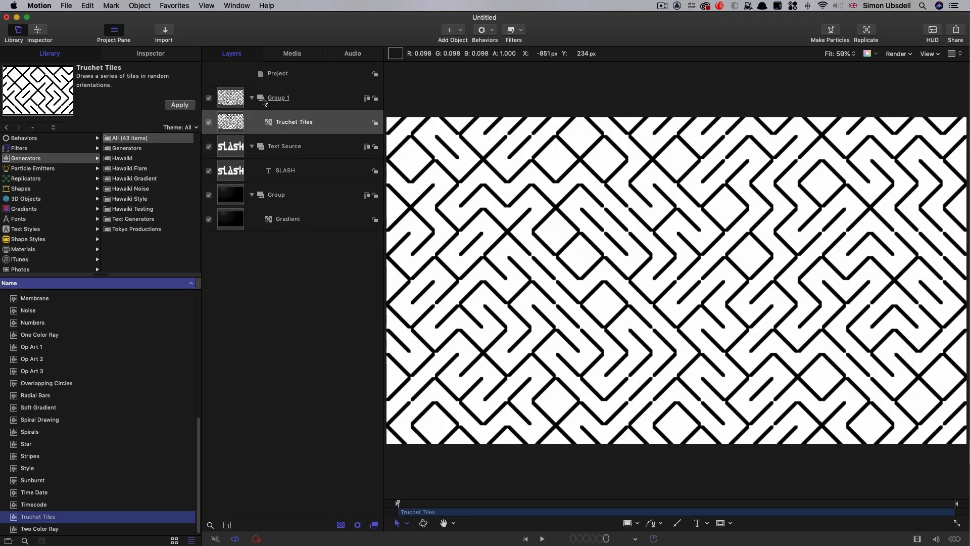
- Add an image mask to the Truchet Tiles layer with the Text Source group as its mask source
left_click(155, 56)
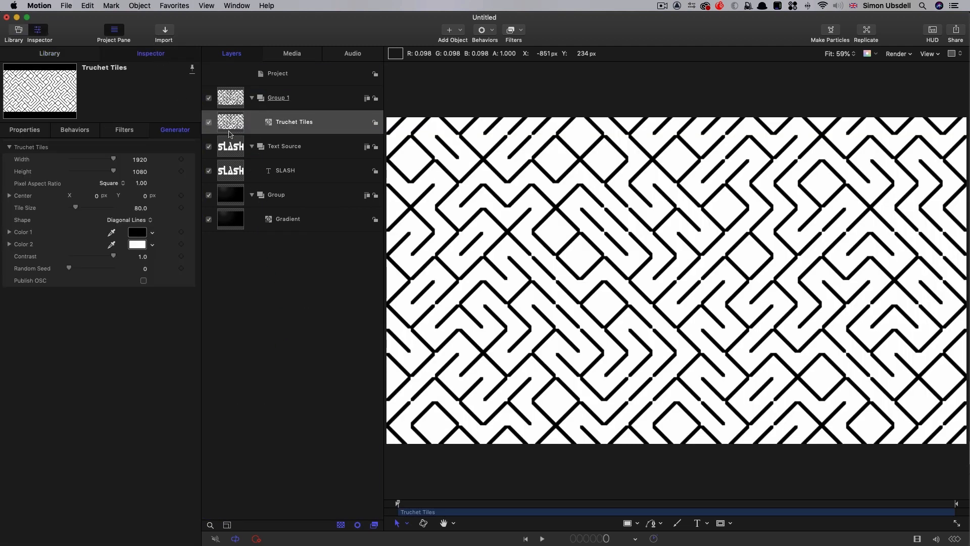
right_click(231, 122)
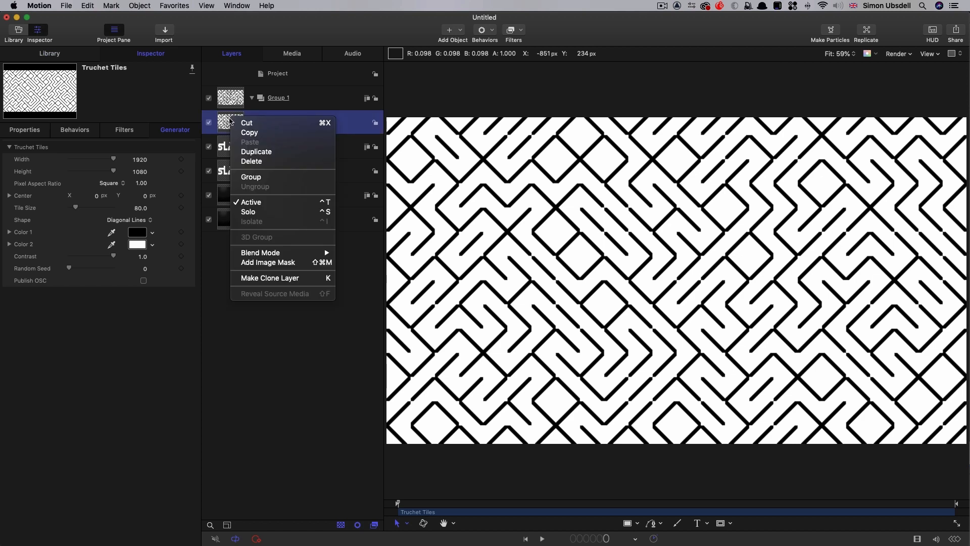
left_click(255, 263)
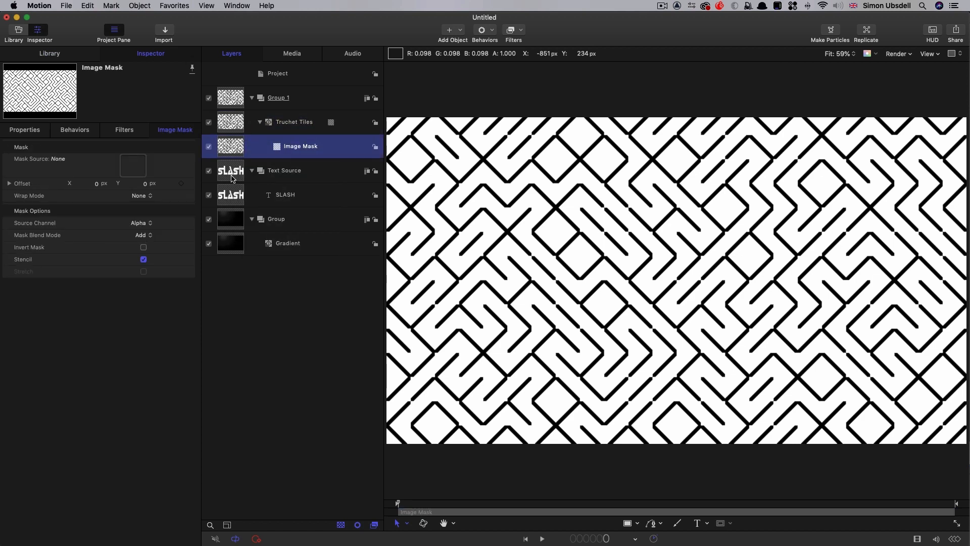
left_click_drag(231, 172, 130, 165)
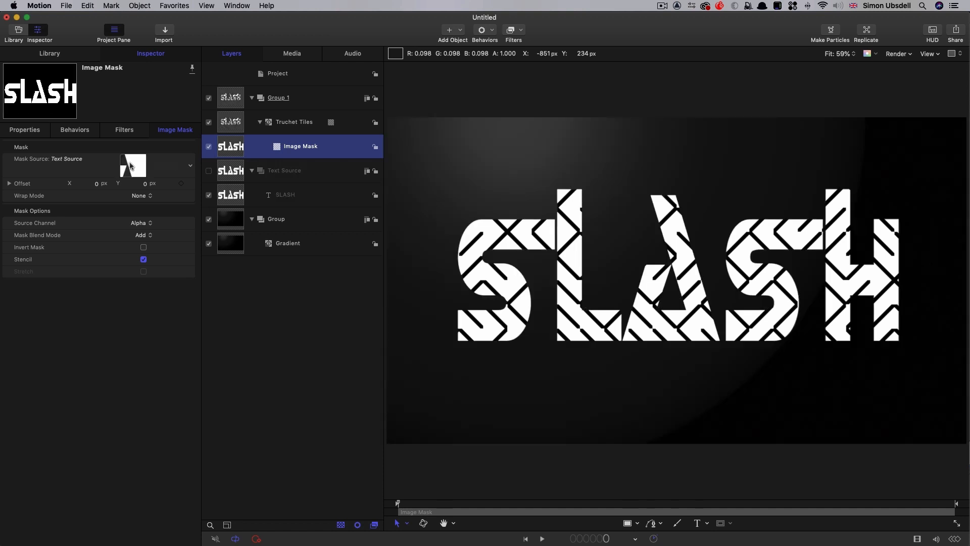
- Set the Truchet Tiles' tile size to 15 and change Color 2 to a mid grey
left_click(226, 130)
left_click(142, 209)
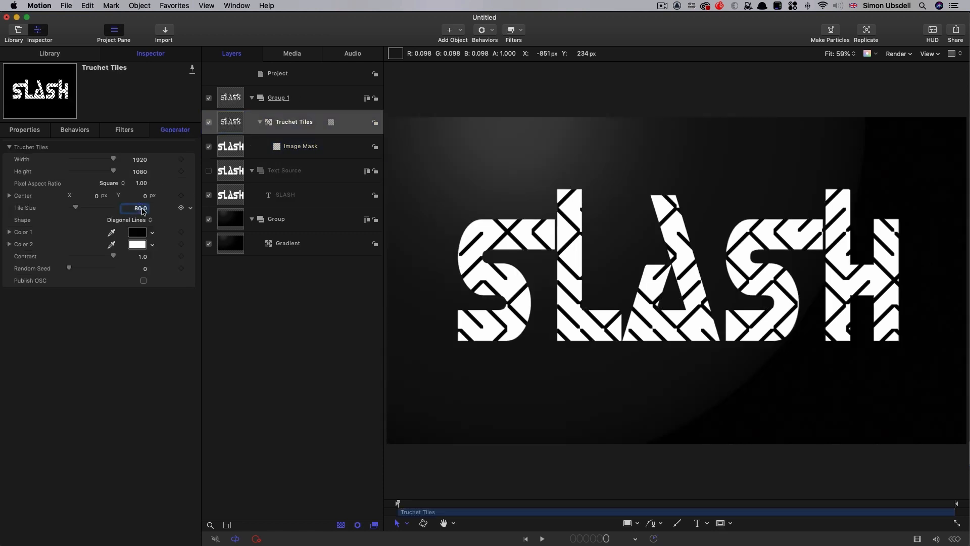
type("15")
key("Return")
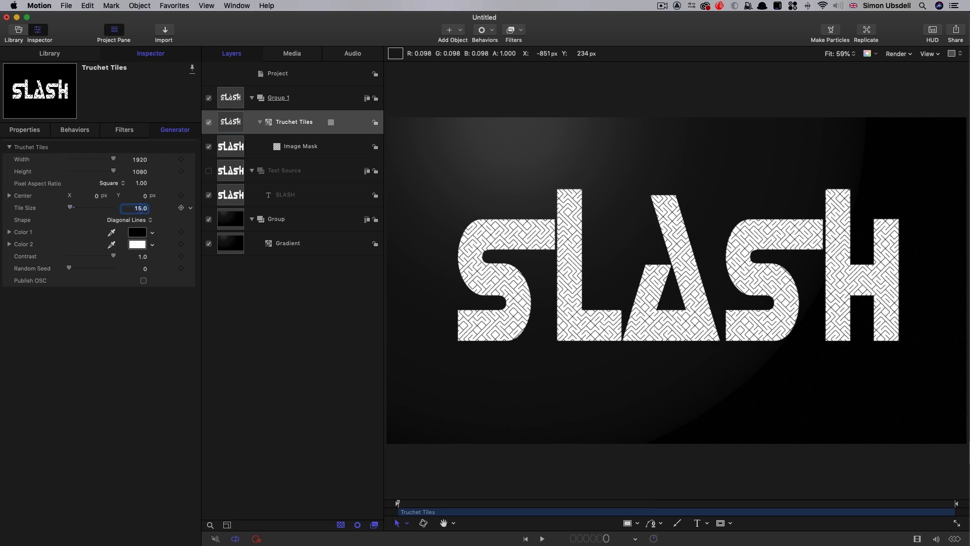
left_click(141, 247)
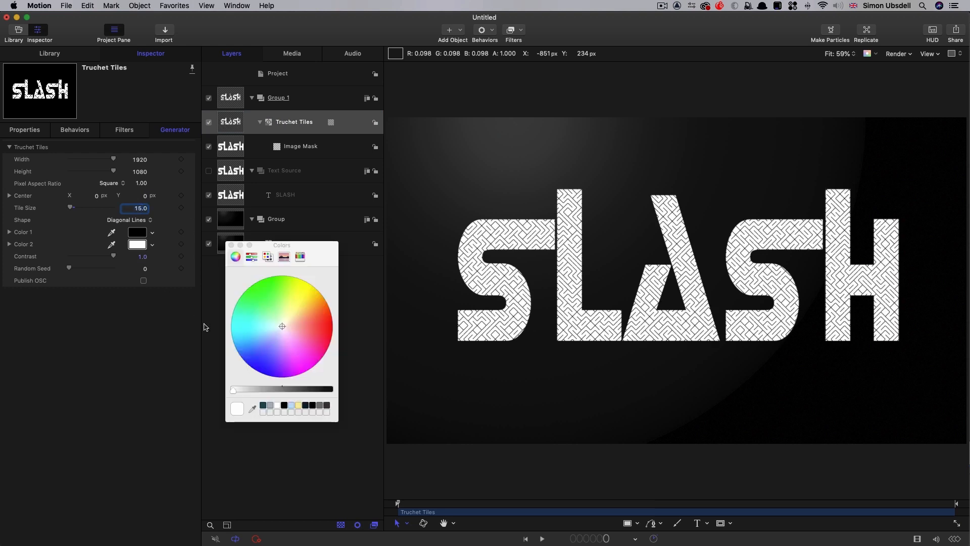
left_click(283, 392)
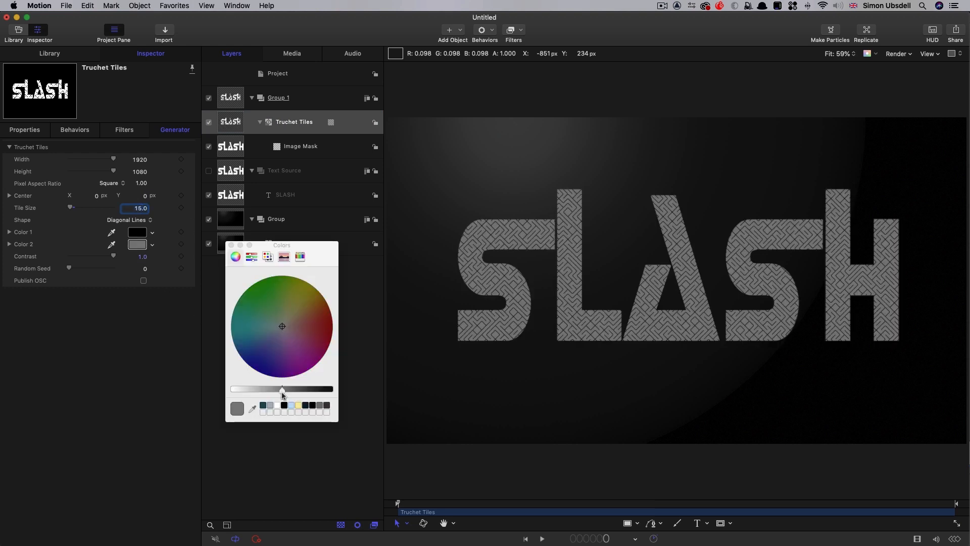
left_click(232, 245)
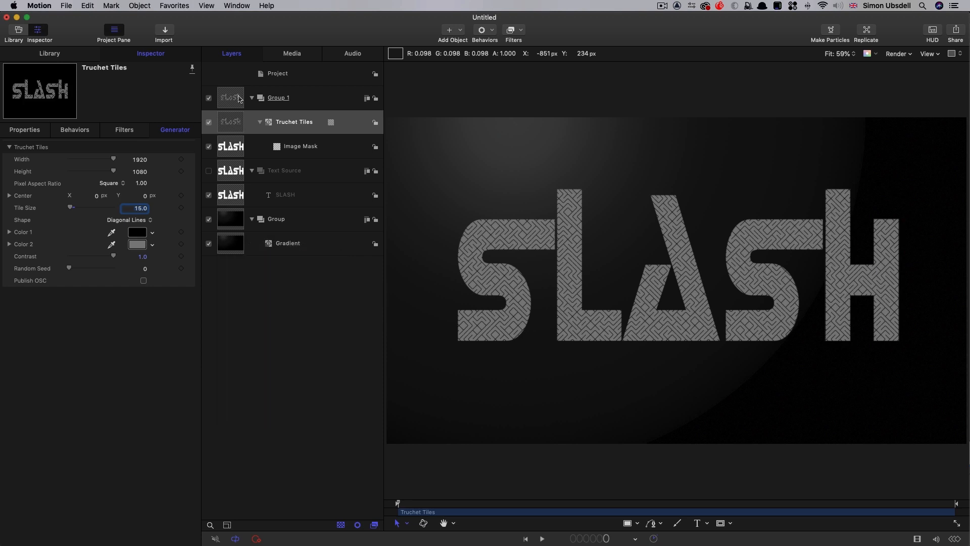
- Import the CrackedConcrete.jpg image from the Media folder into the project
left_click(164, 30)
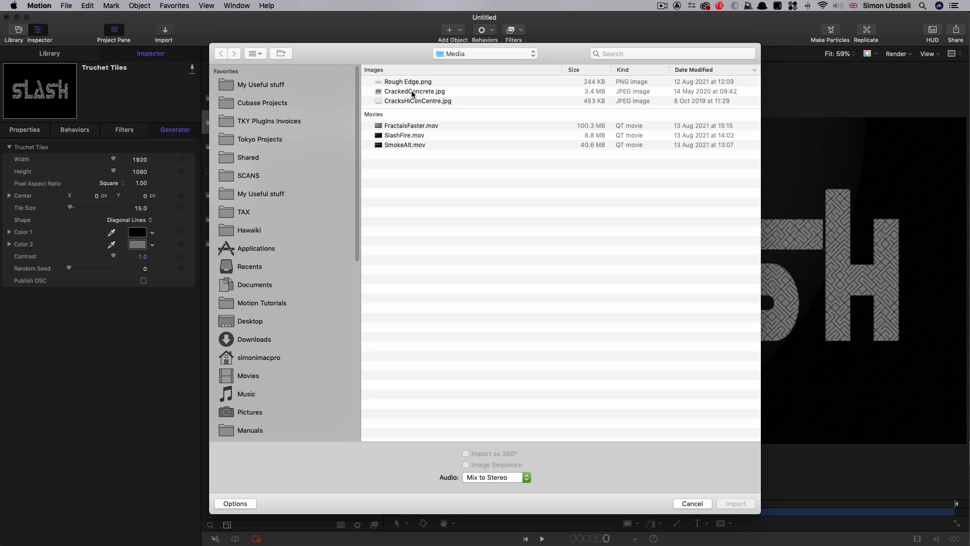
left_click(413, 92)
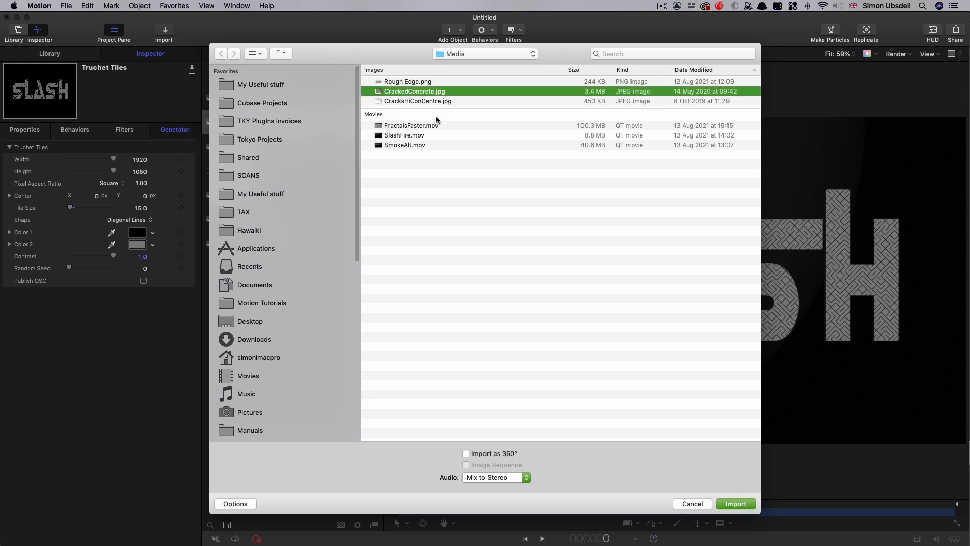
left_click(735, 507)
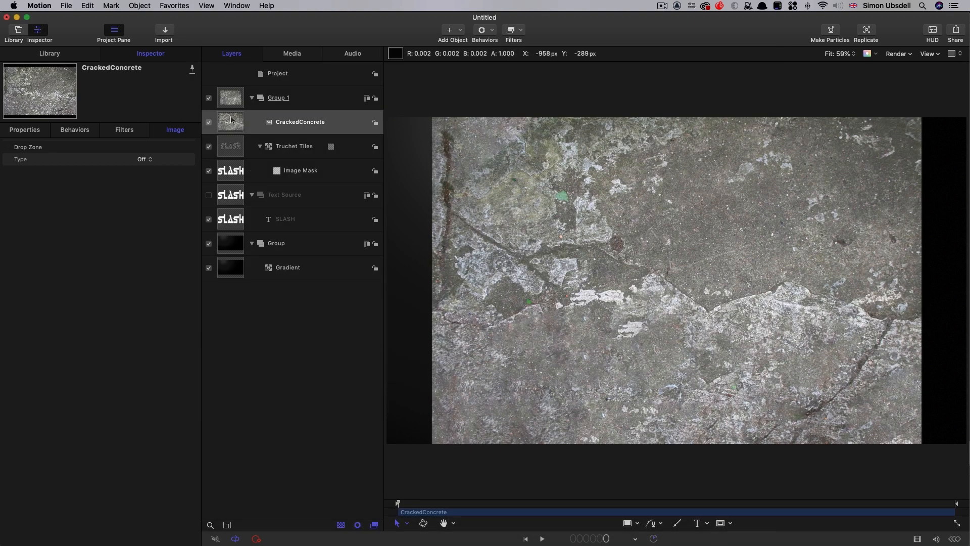
- Add an image mask to the CrackedConcrete layer with the Text Source group as its mask source
right_click(231, 119)
left_click(271, 262)
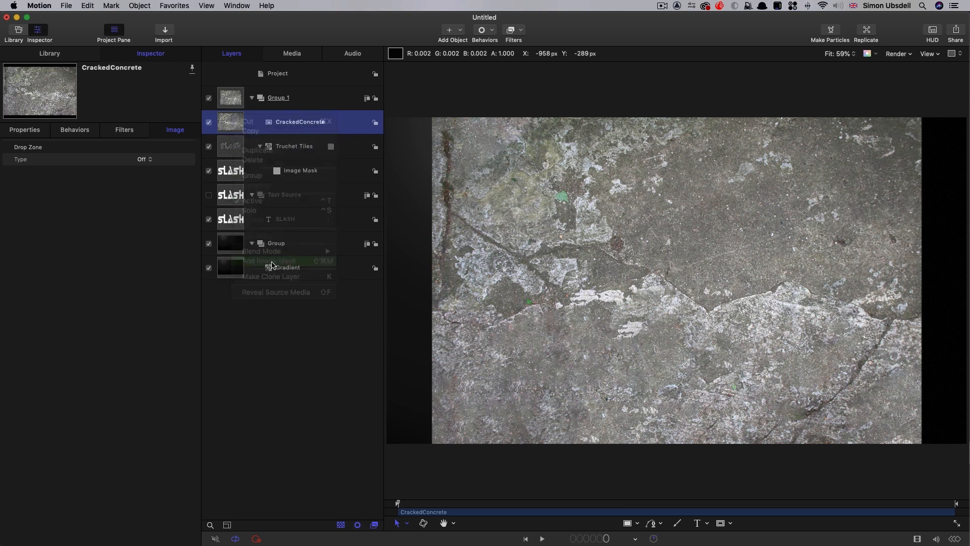
left_click_drag(229, 221, 132, 167)
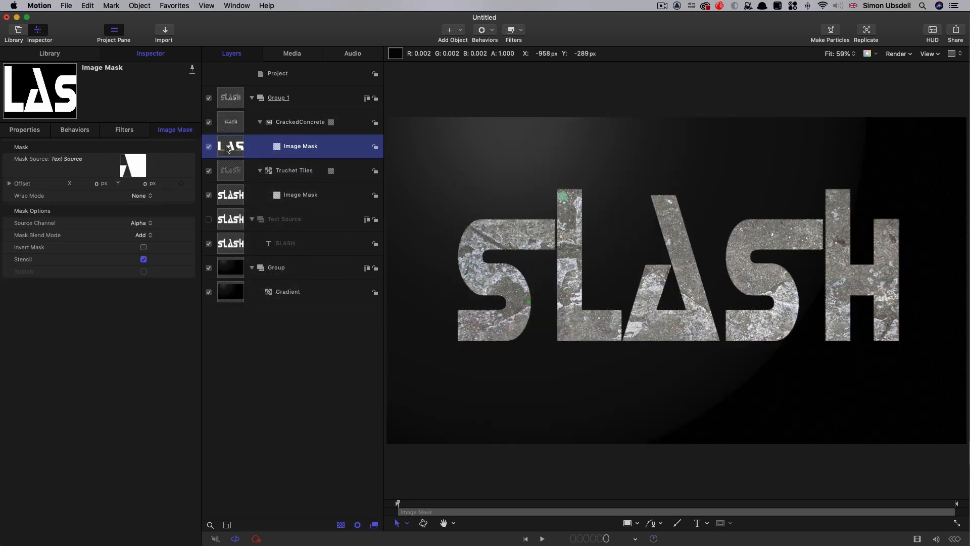
- Add a MinMax filter to the CrackedConcrete layer's image mask and set its radius to 10
left_click(512, 30)
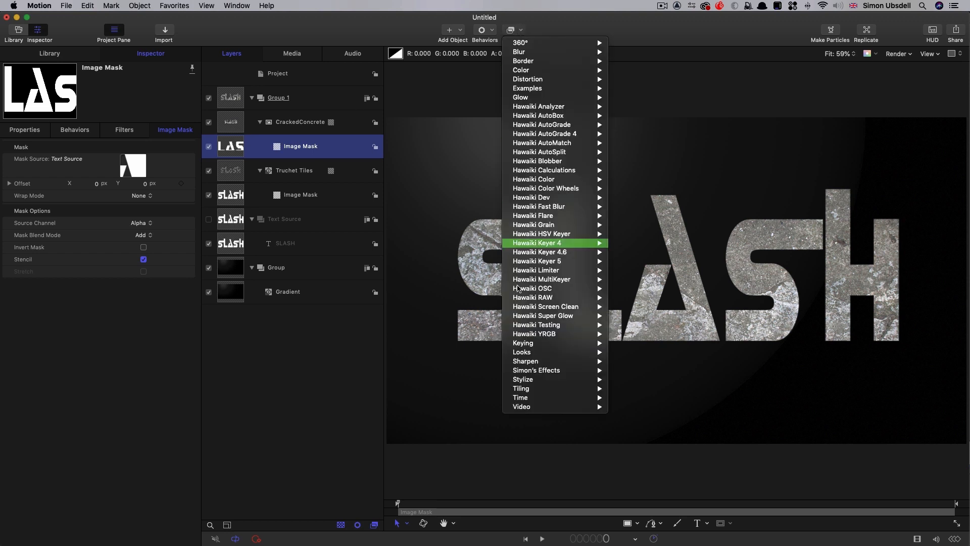
mouse_move(530, 379)
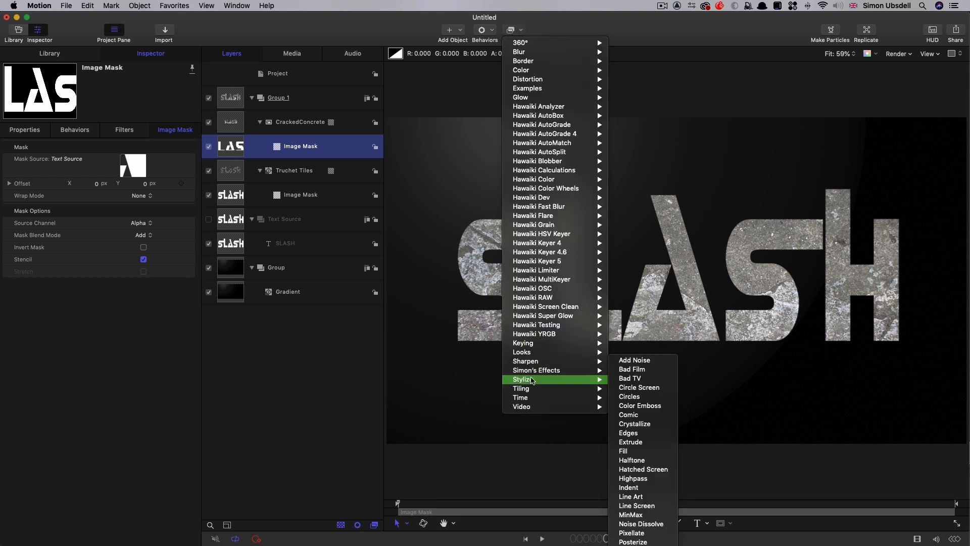
left_click(631, 515)
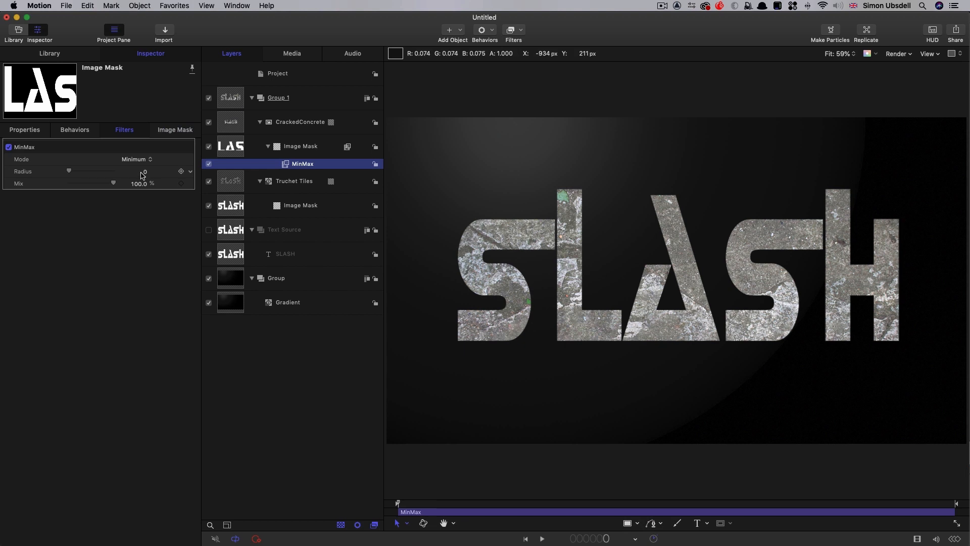
type("10")
key("Return")
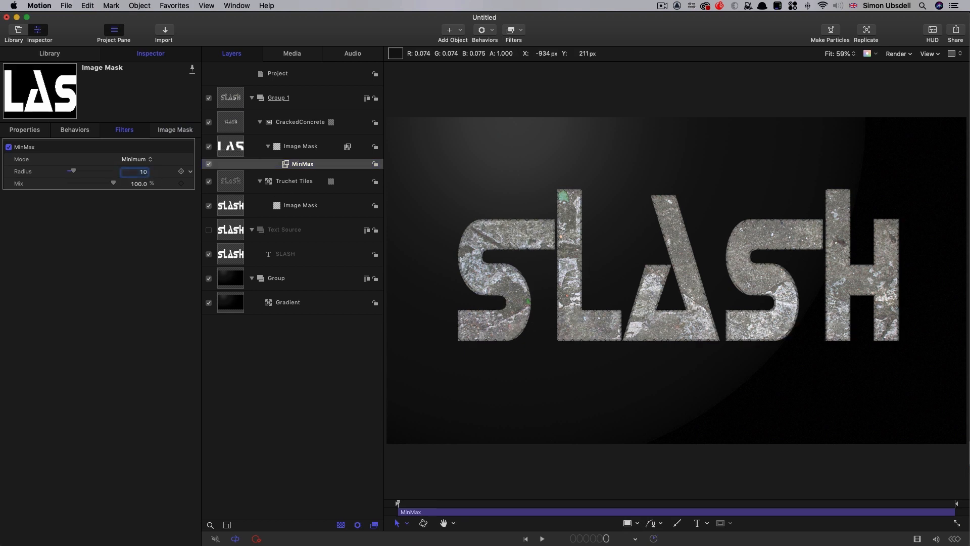
left_click(125, 302)
- Set the CrackedConcrete layer's blend mode to Multiply
left_click(232, 124)
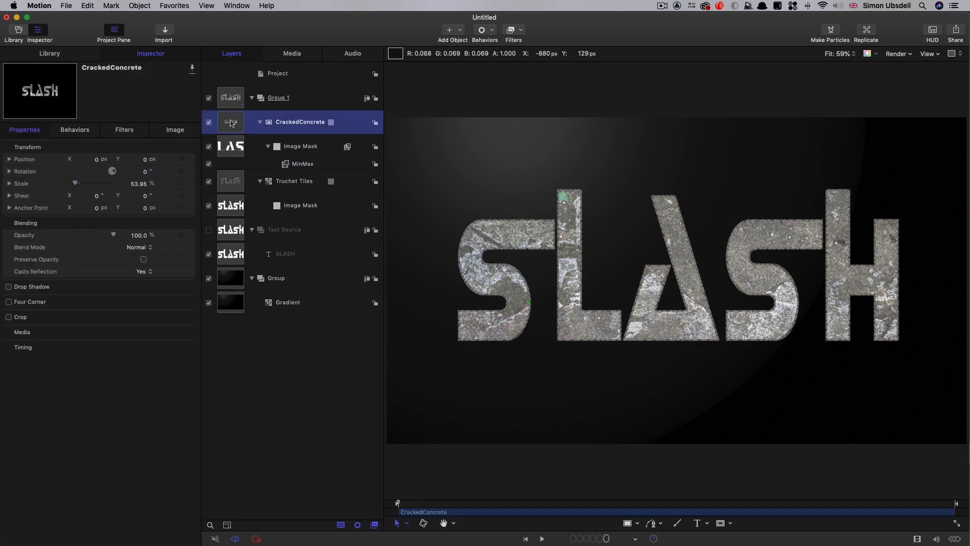
left_click(136, 246)
left_click(132, 285)
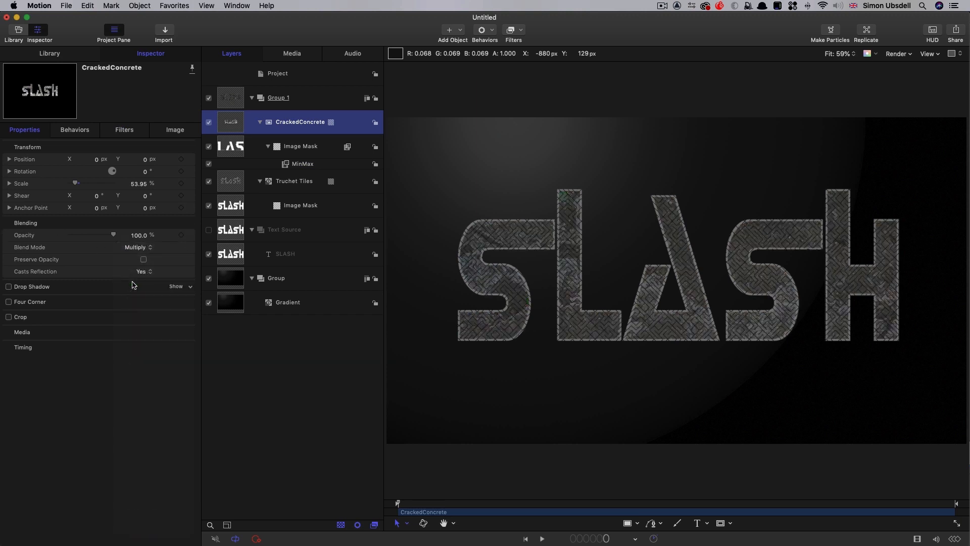
- Rename Group 1 to Unmatted Text and nest it in a group named Unextruded Text inside another named Extruded Text
left_click(226, 102)
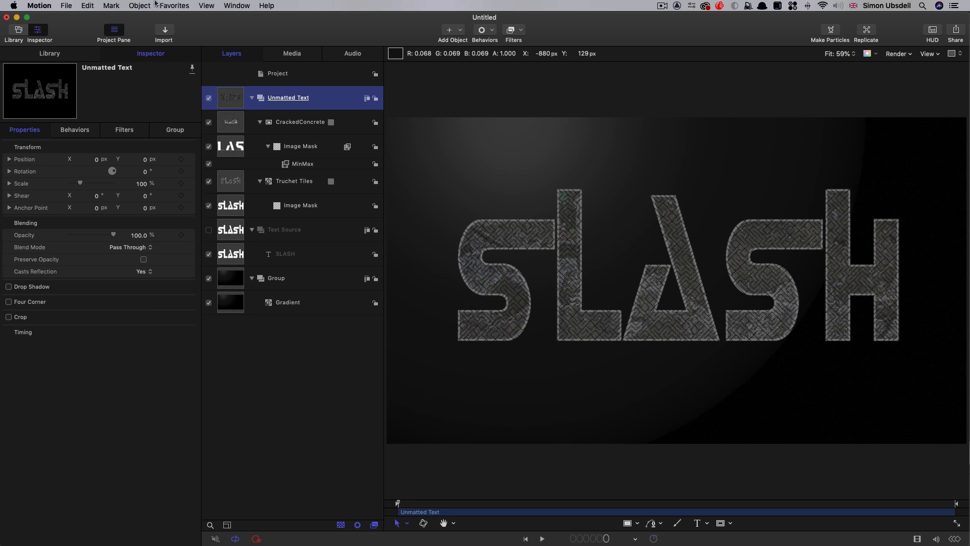
right_click(231, 95)
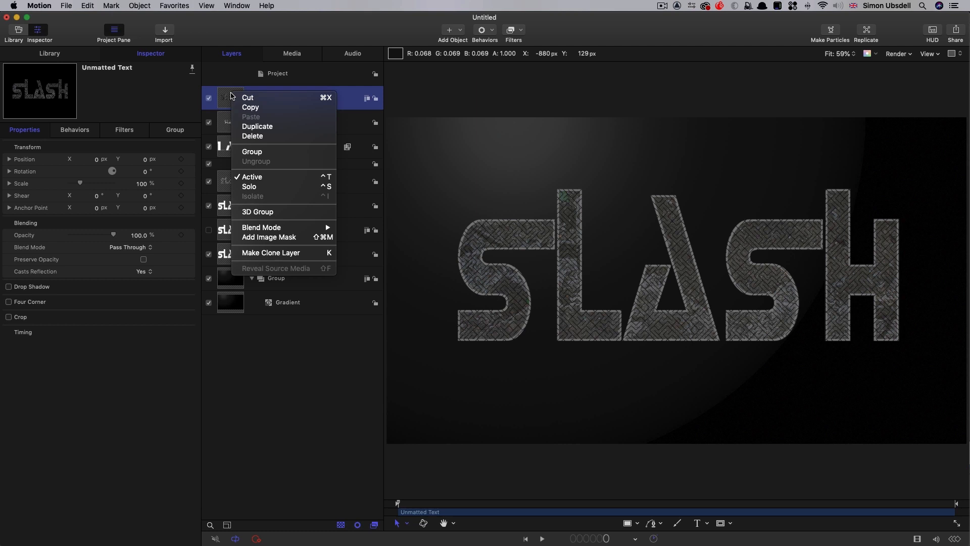
left_click(258, 153)
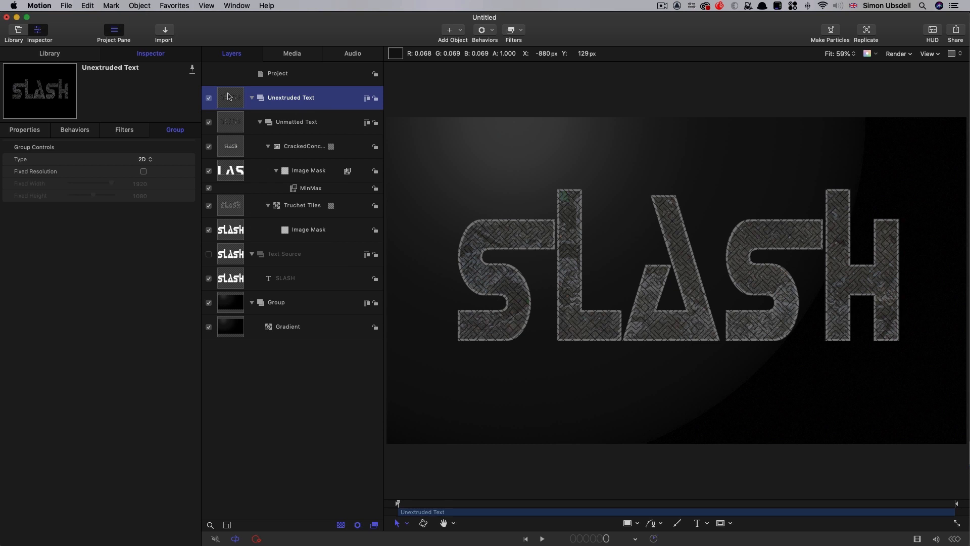
right_click(228, 96)
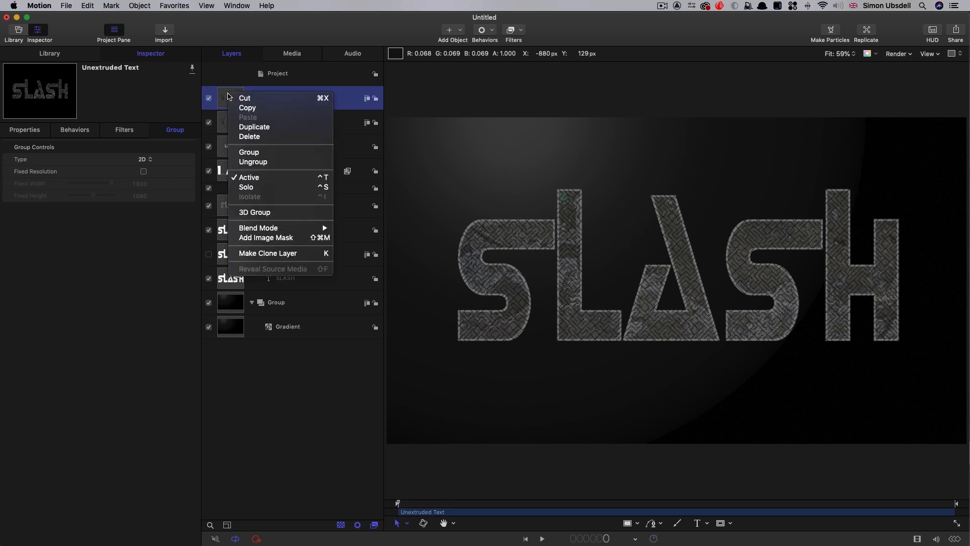
left_click(249, 152)
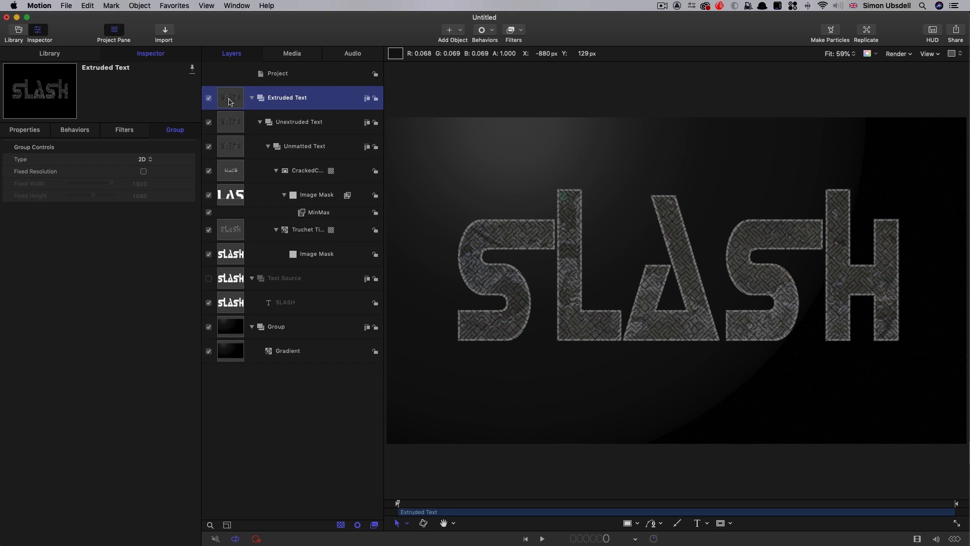
- Apply the Extrude filter to the Extruded Text group and set its angle to 240°
left_click(521, 30)
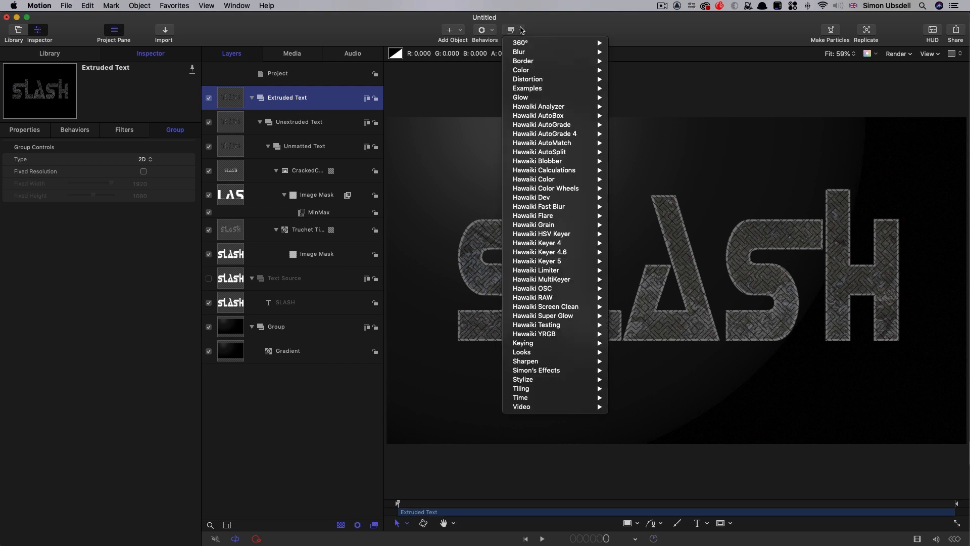
mouse_move(535, 379)
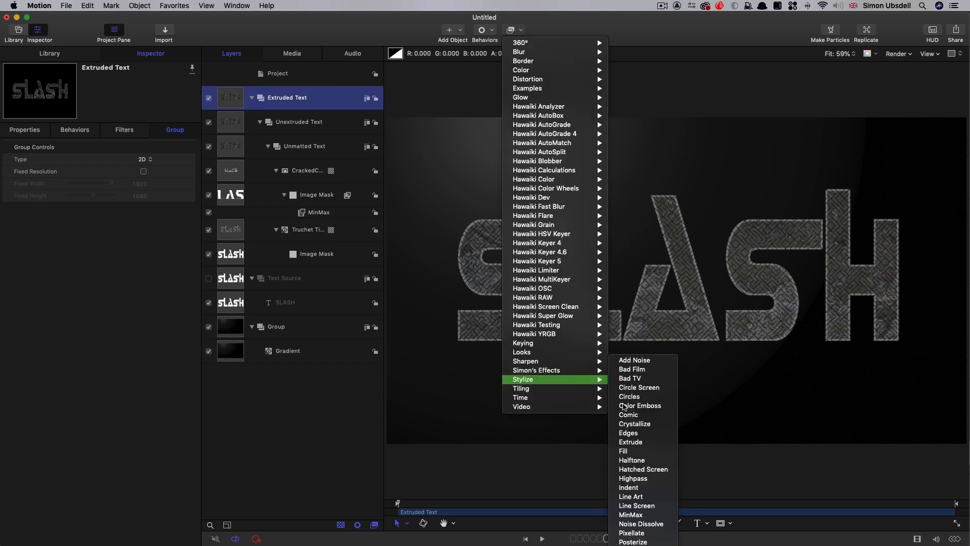
left_click(646, 443)
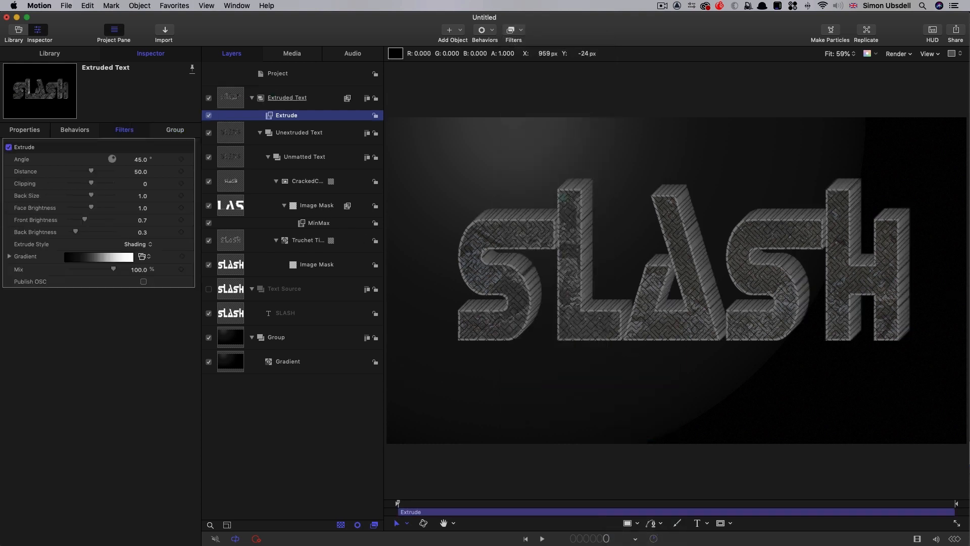
left_click(141, 160)
type("240")
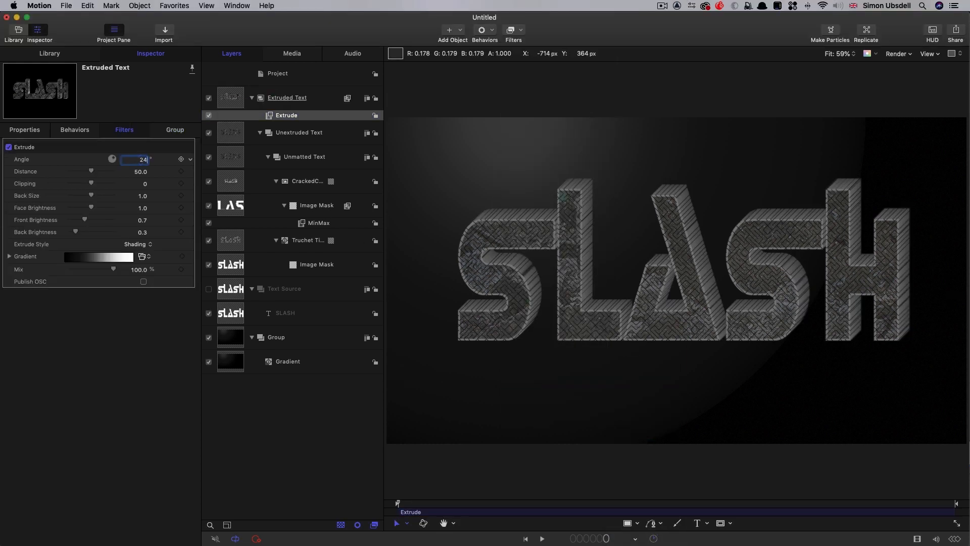
key("Return")
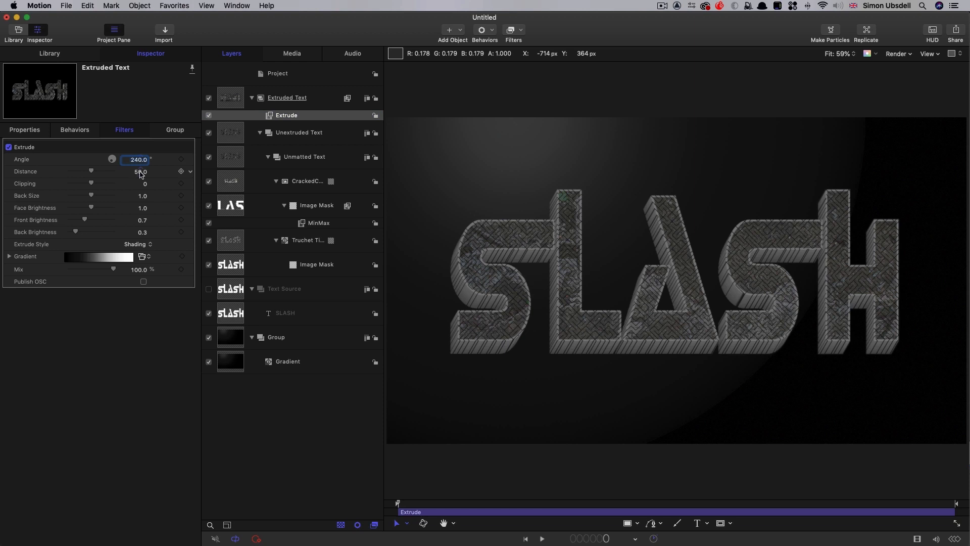
- Set the Extrude distance to 20 and both front and back brightness to 0.06, comparing the text with the filter off and on
left_click(140, 172)
type("20")
key("Return")
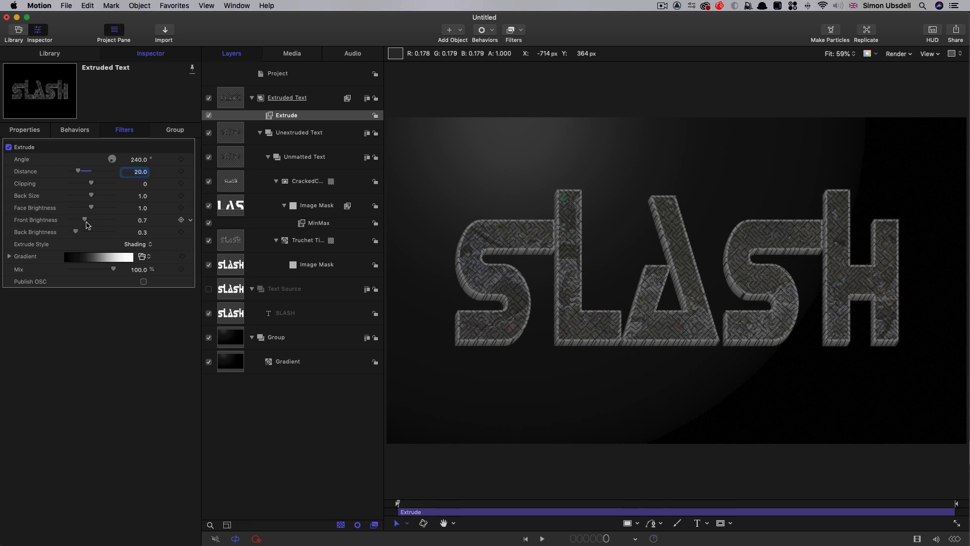
mouse_move(85, 221)
left_mouse_down()
mouse_move(68, 221)
mouse_move(73, 232)
left_mouse_up()
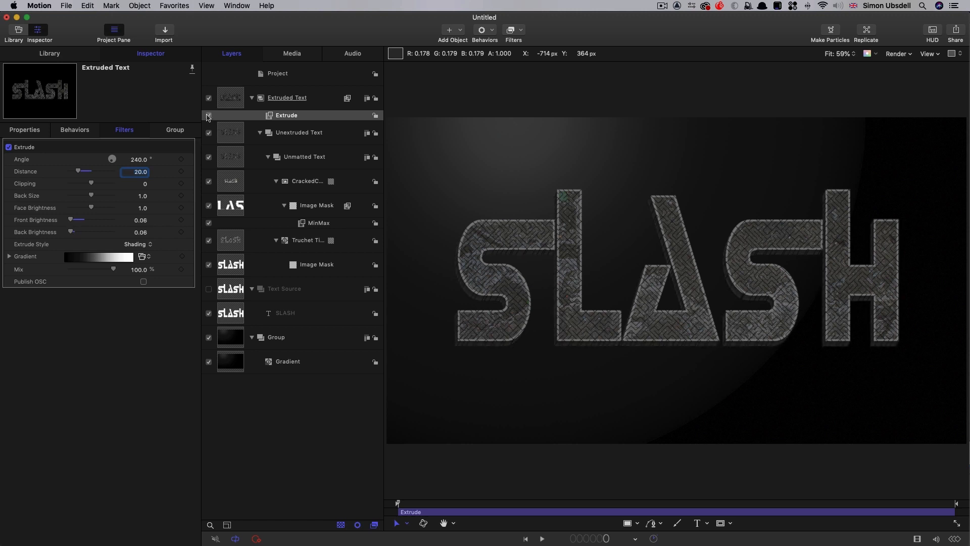
left_click(208, 116)
left_click(208, 116)
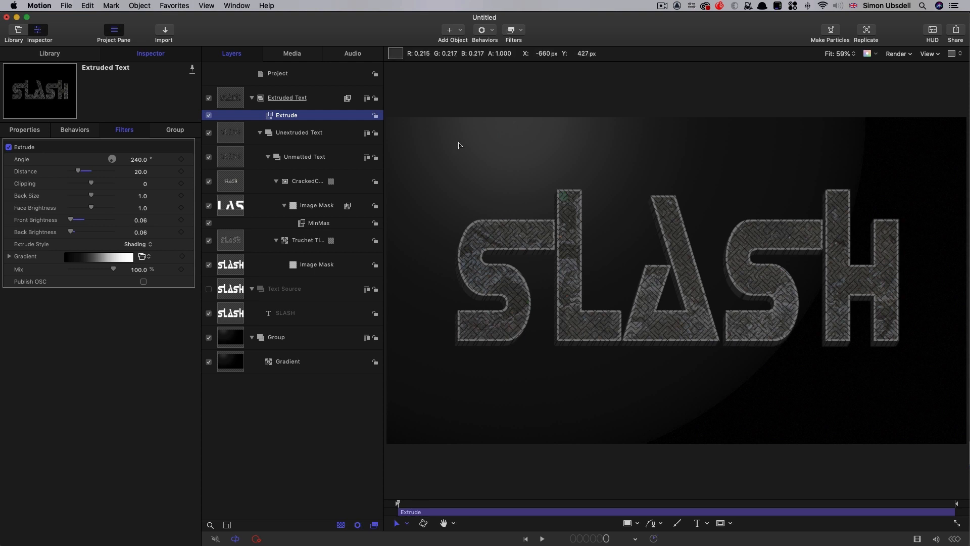
- Create a new group at the project's top level and draw a full-width rectangle about 1912 by 94 across the middle of the text
left_click(279, 74)
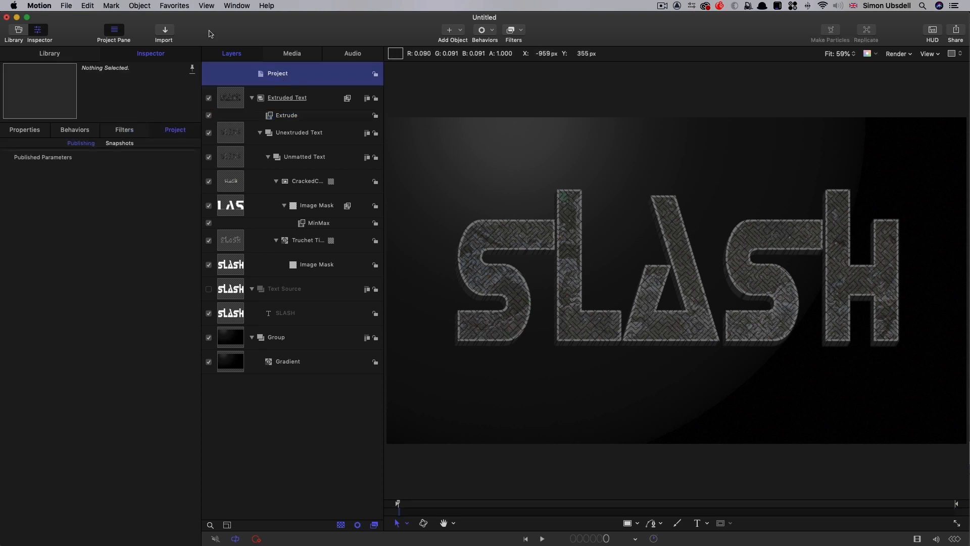
left_click(140, 6)
left_click(140, 18)
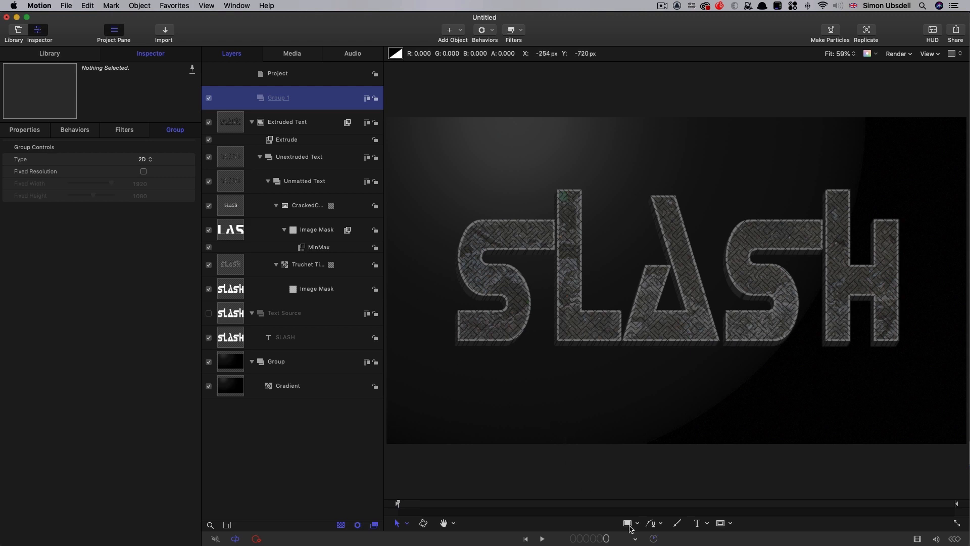
left_click(629, 526)
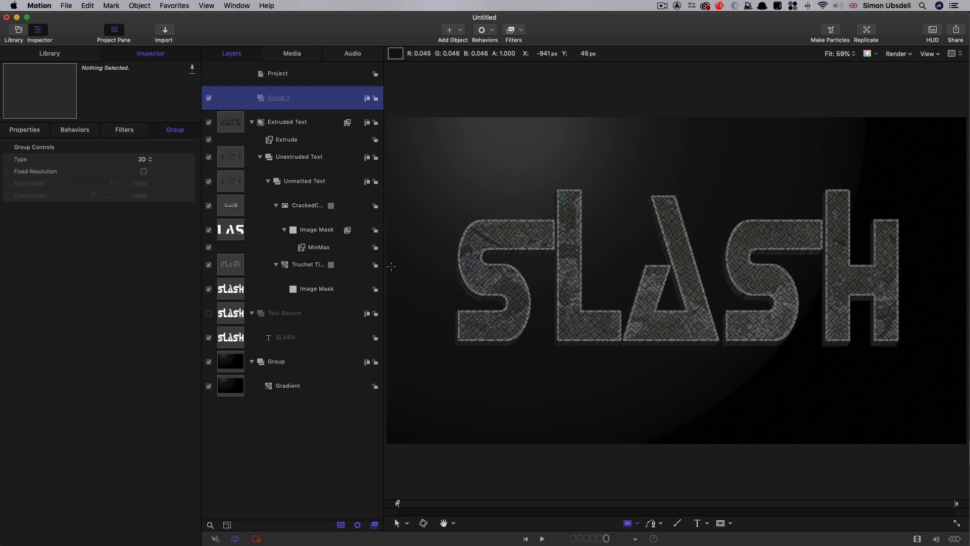
left_click_drag(391, 267, 966, 297)
- Set the rectangle's width to 1920 and height to 80, and reset its position
left_click(145, 143)
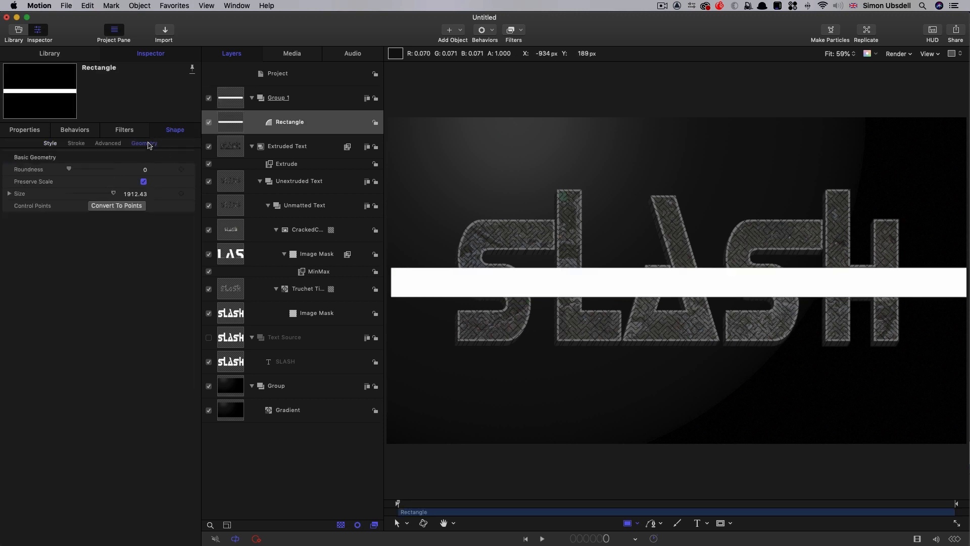
left_click(8, 194)
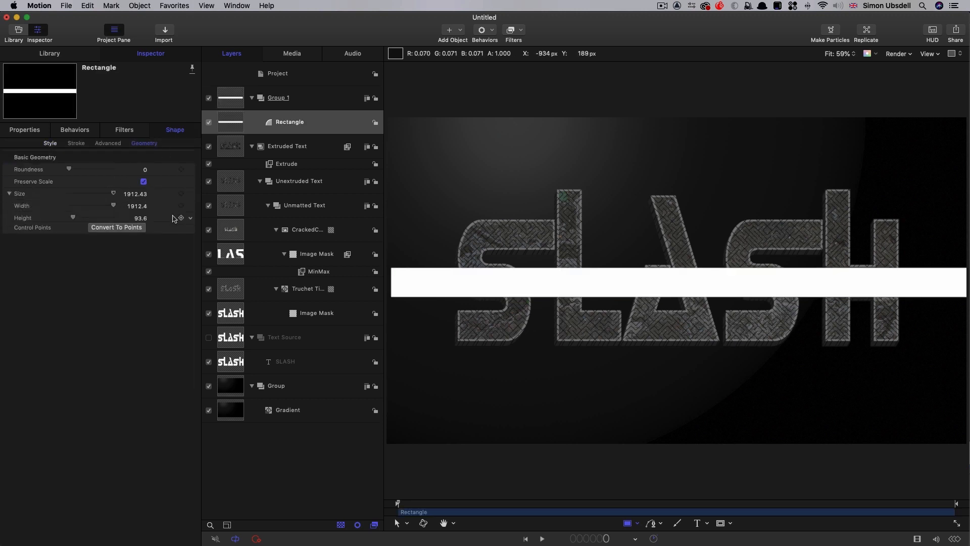
left_click(137, 207)
type("19")
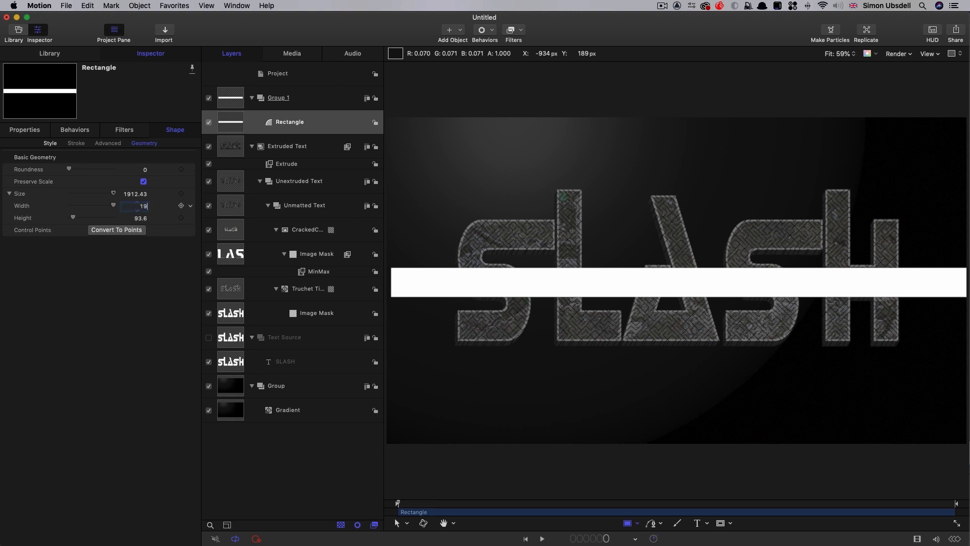
key("Tab")
key("Return")
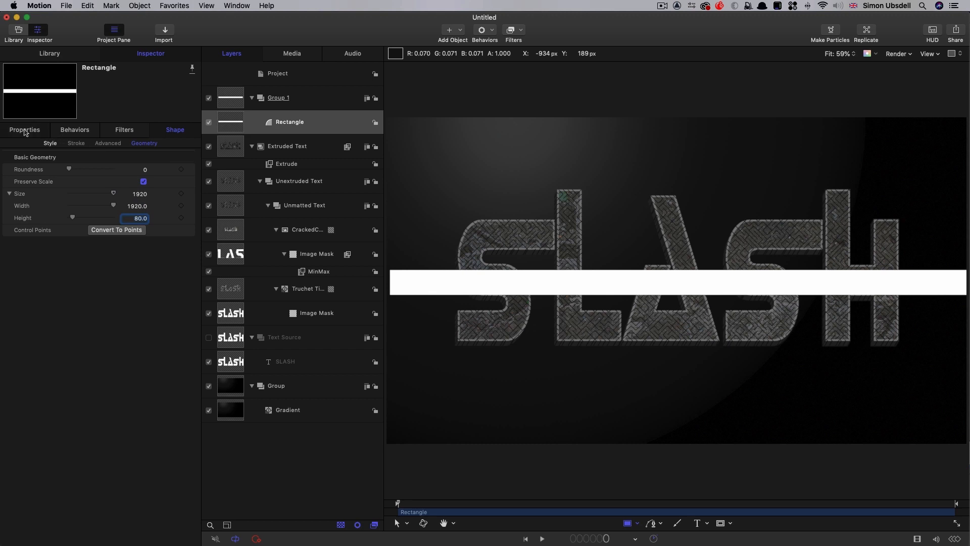
left_click(25, 131)
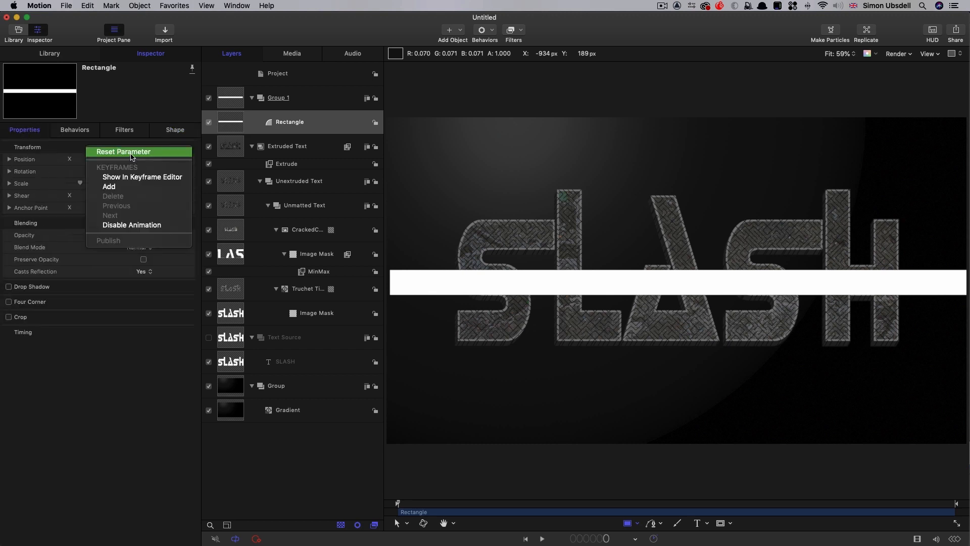
left_click(126, 152)
- Apply a Crystallize filter to the rectangle and set its speed to 0
left_click(226, 123)
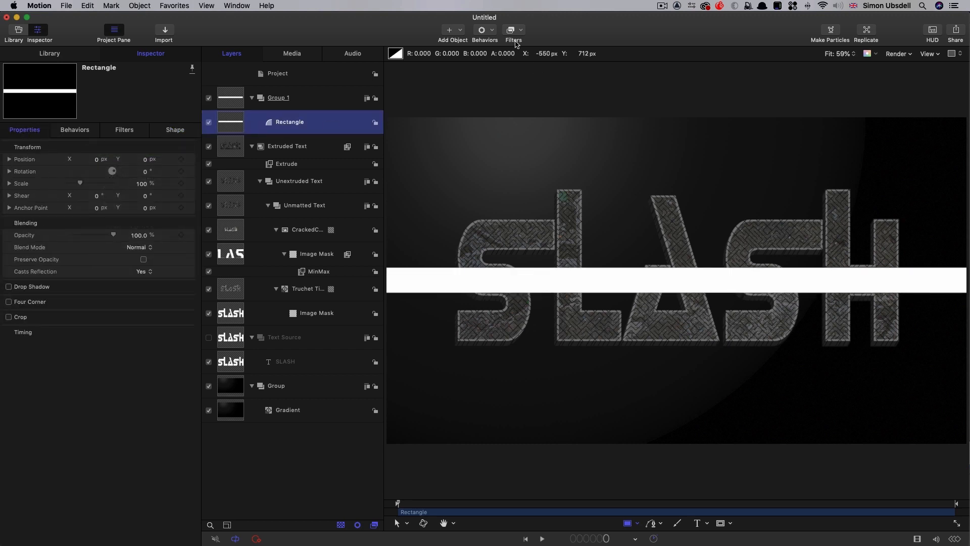
left_click(520, 30)
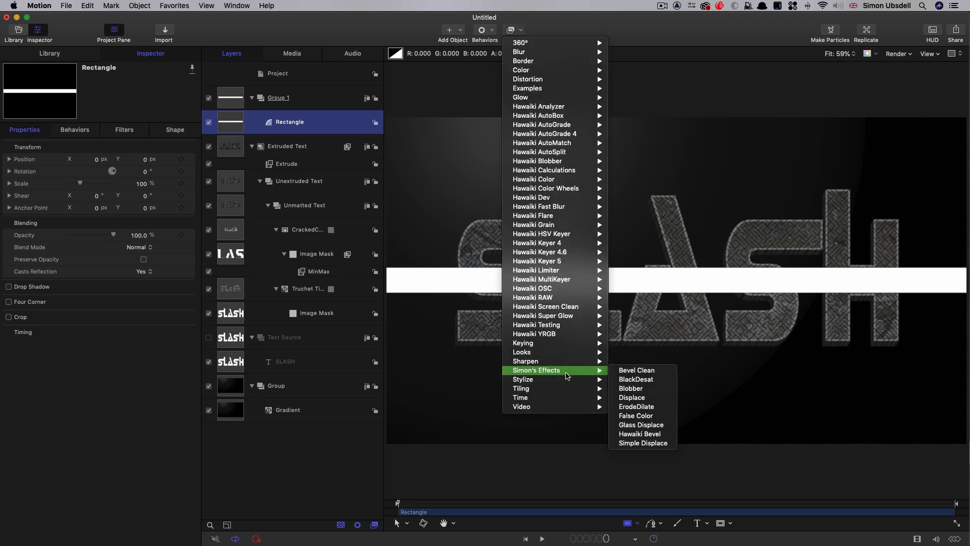
mouse_move(564, 380)
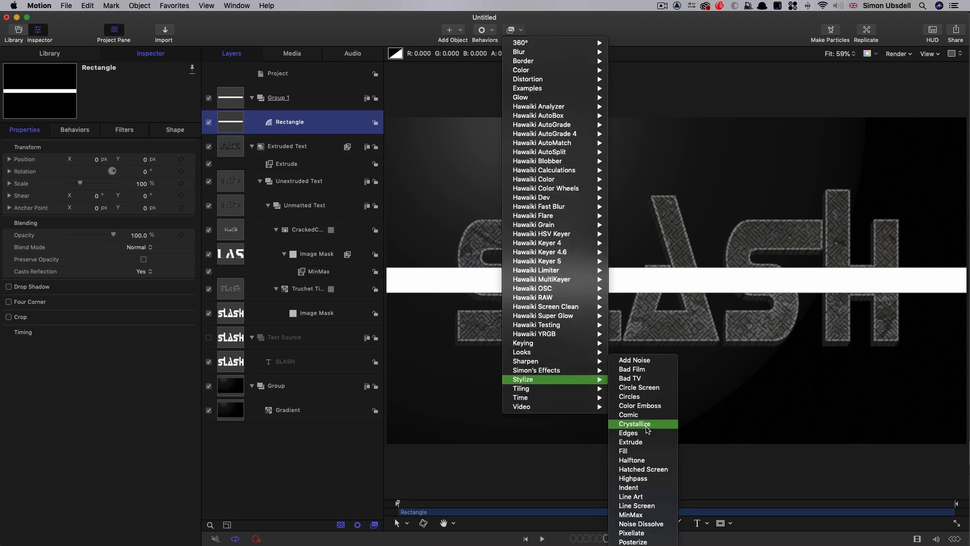
left_click(644, 423)
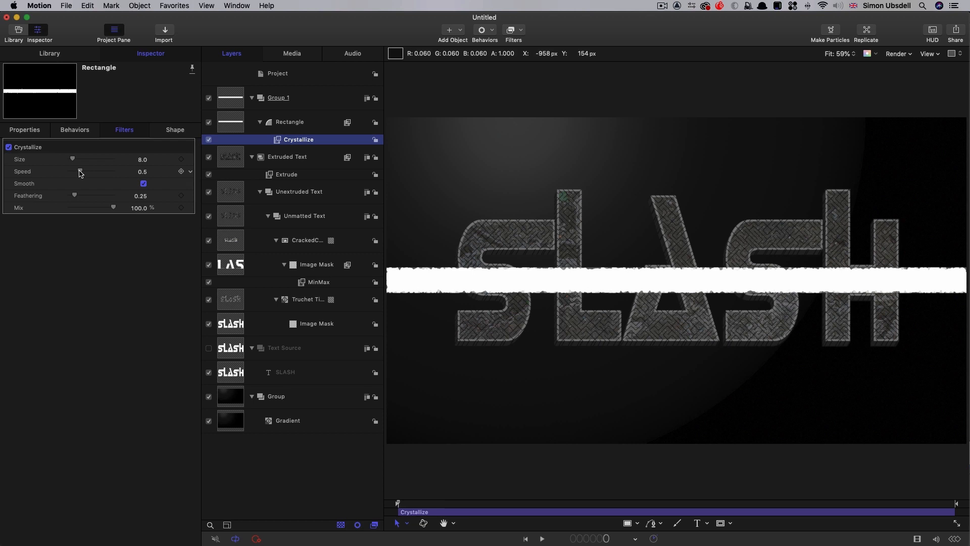
left_click_drag(80, 173, 1, 166)
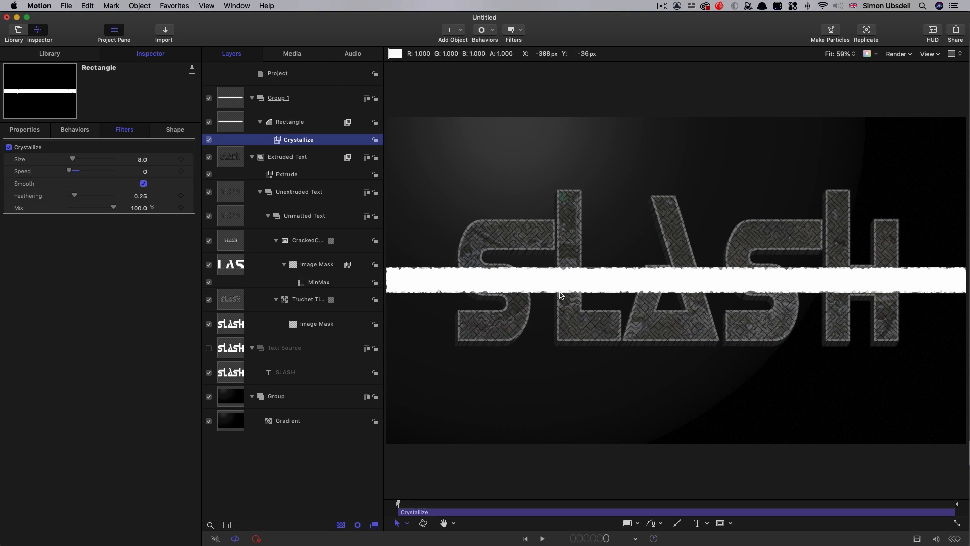
- Add a Levels filter from the Color category to the white rectangle in Group 1
key("super+equal")
key("super+equal")
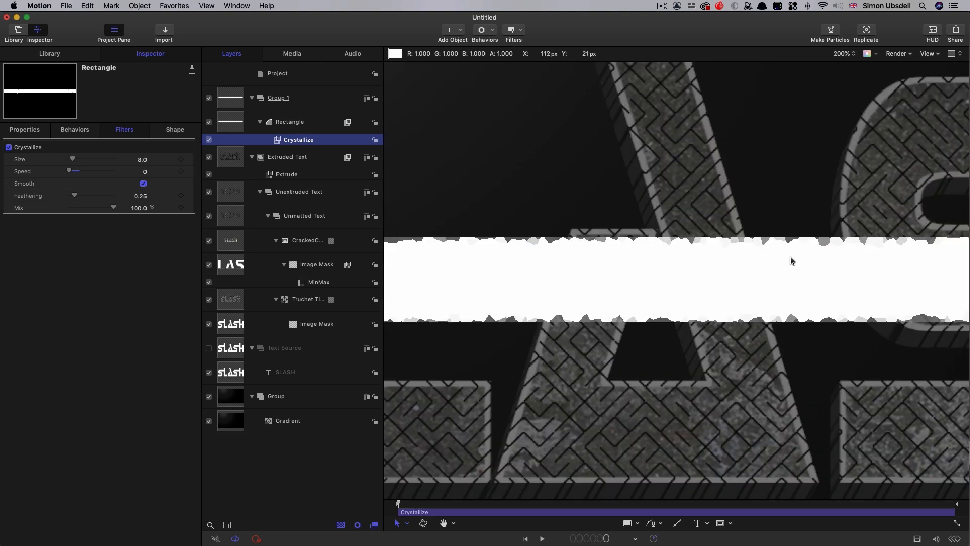
left_click(234, 125)
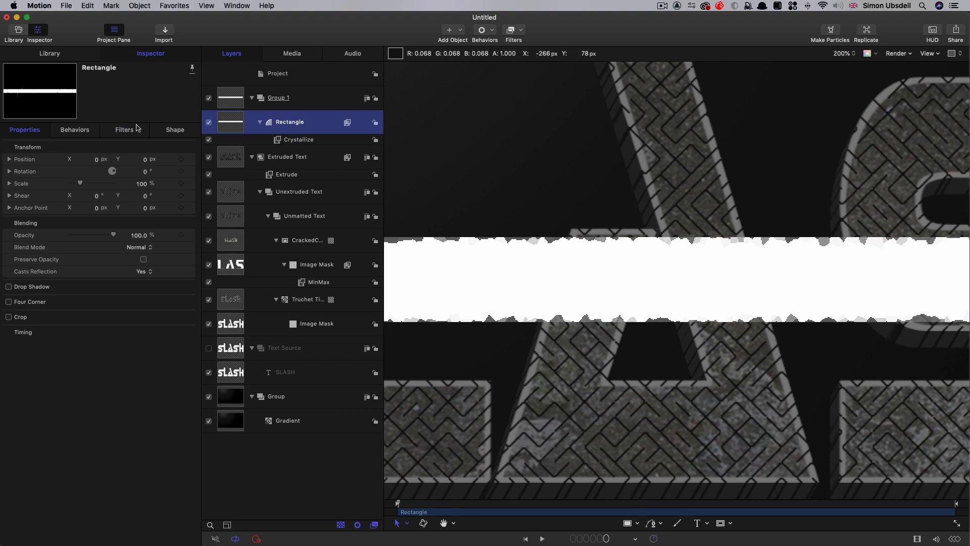
left_click(512, 30)
mouse_move(523, 71)
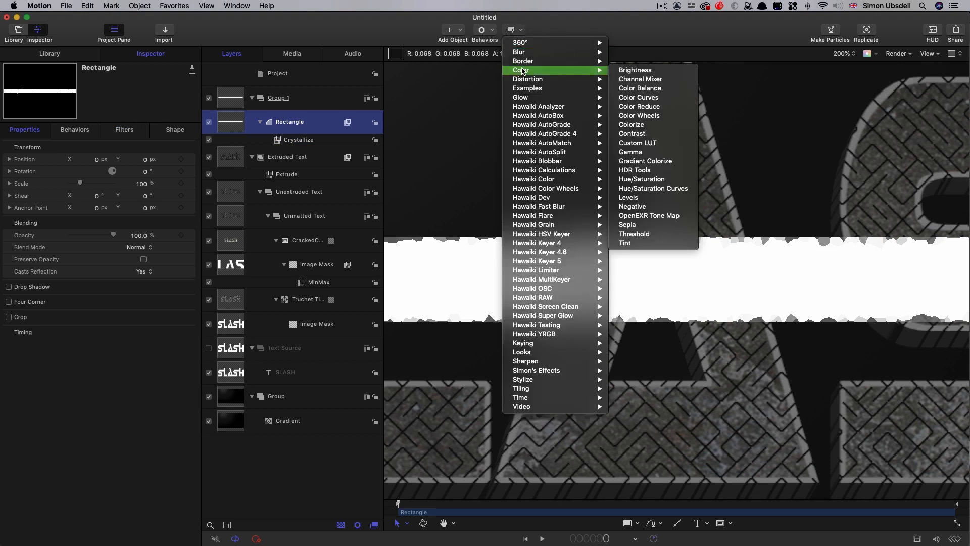
left_click(632, 197)
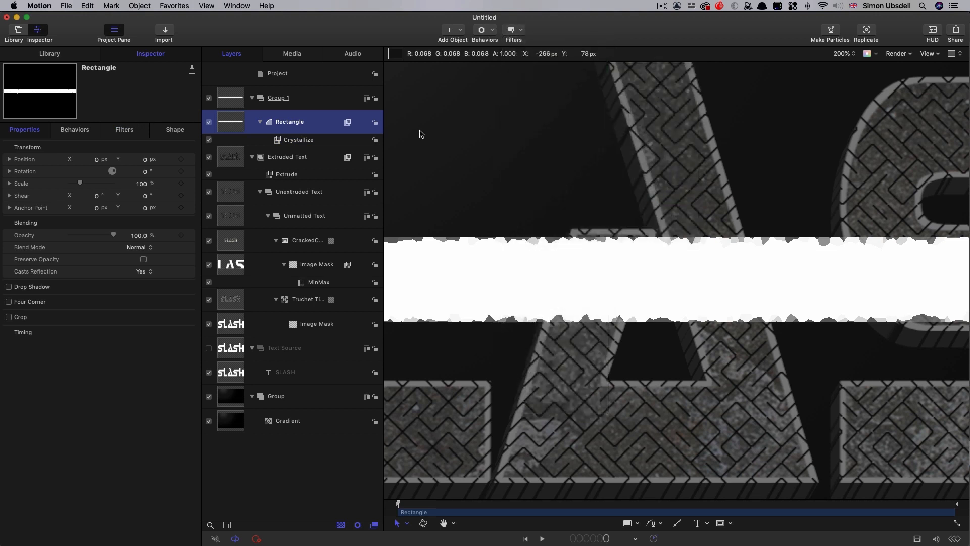
- Set the Levels filter to the Alpha channel, raise the black point to about 0.46 and lower the white point to harden the edges
left_click(137, 163)
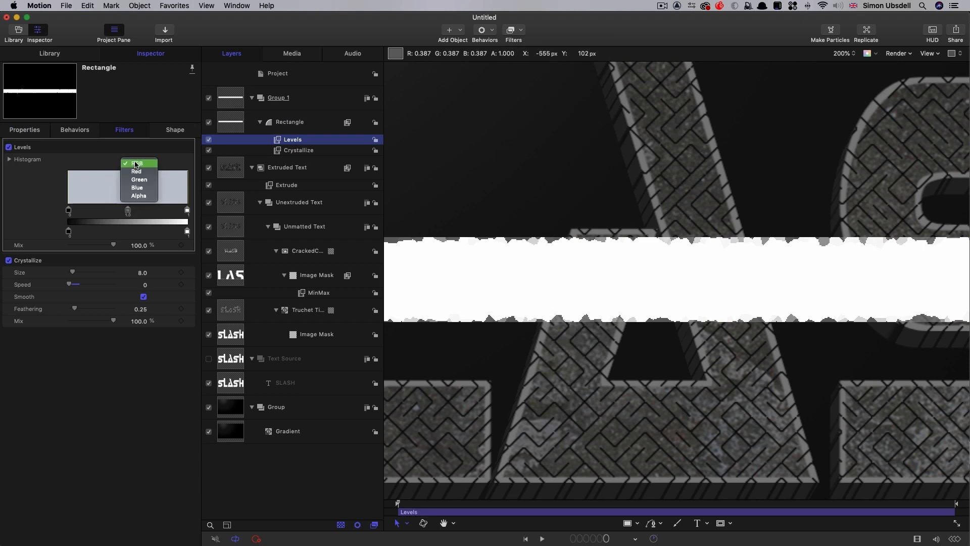
left_click(136, 187)
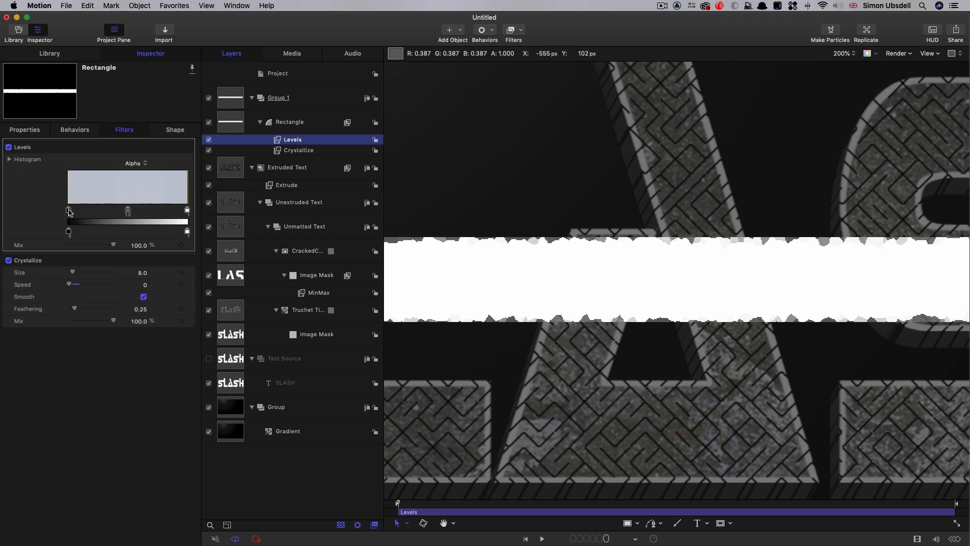
left_click_drag(69, 212, 123, 211)
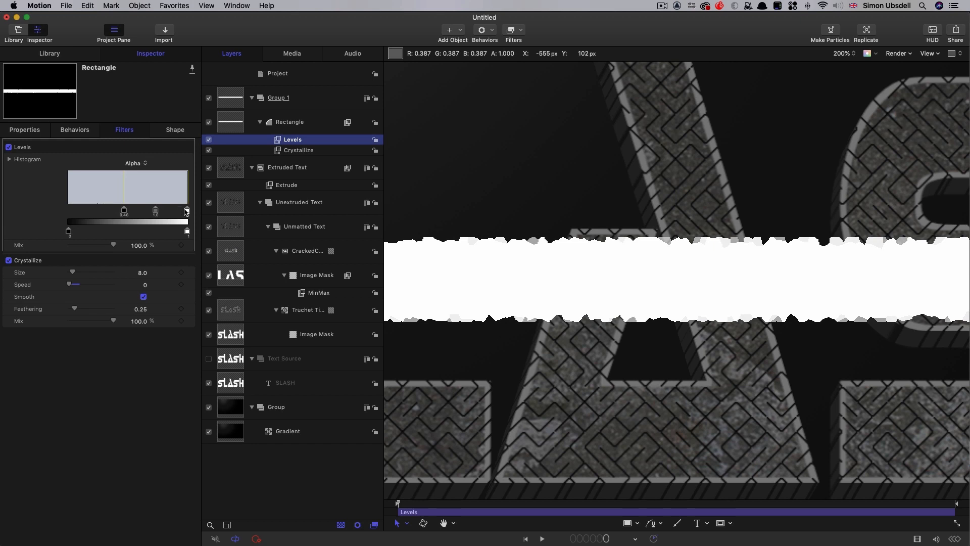
mouse_move(186, 212)
left_mouse_down()
mouse_move(135, 211)
mouse_move(144, 212)
left_mouse_up()
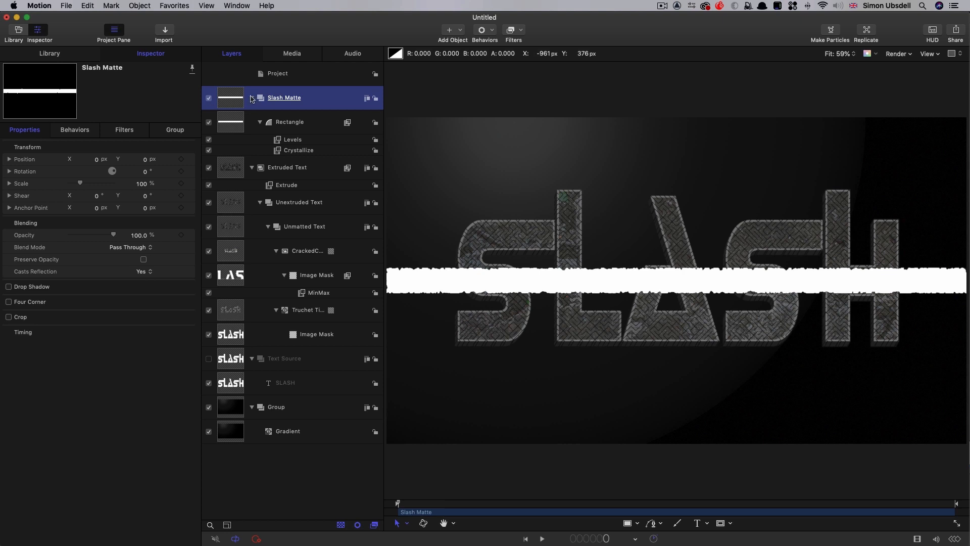
- Hide the Slash Matte group and use it as the source of an inverted image mask on the Unextruded Text group
left_click(252, 98)
left_click(208, 99)
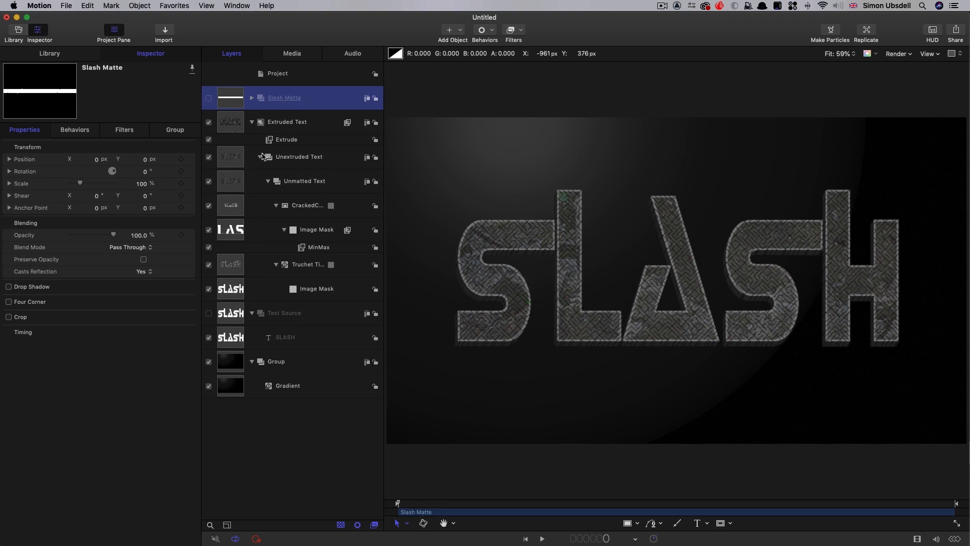
left_click(231, 158)
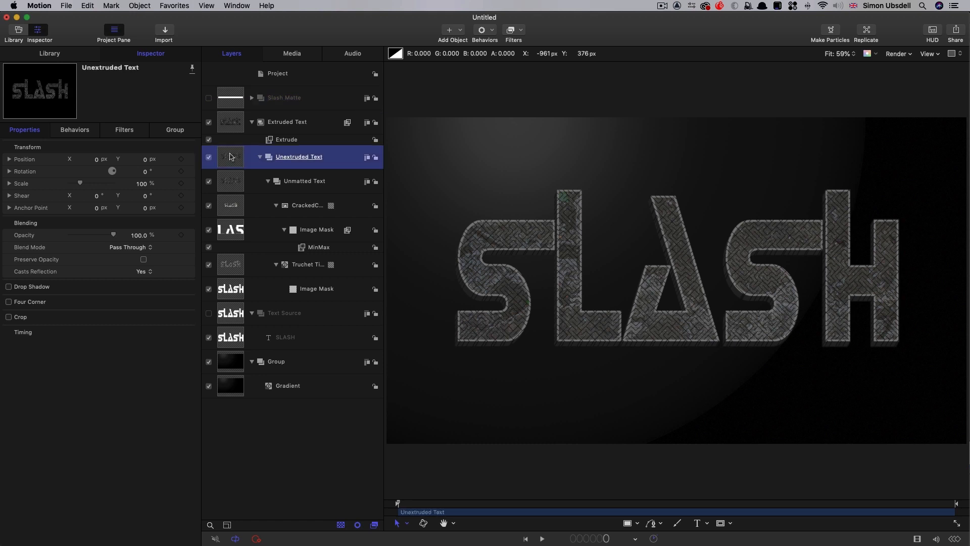
right_click(230, 156)
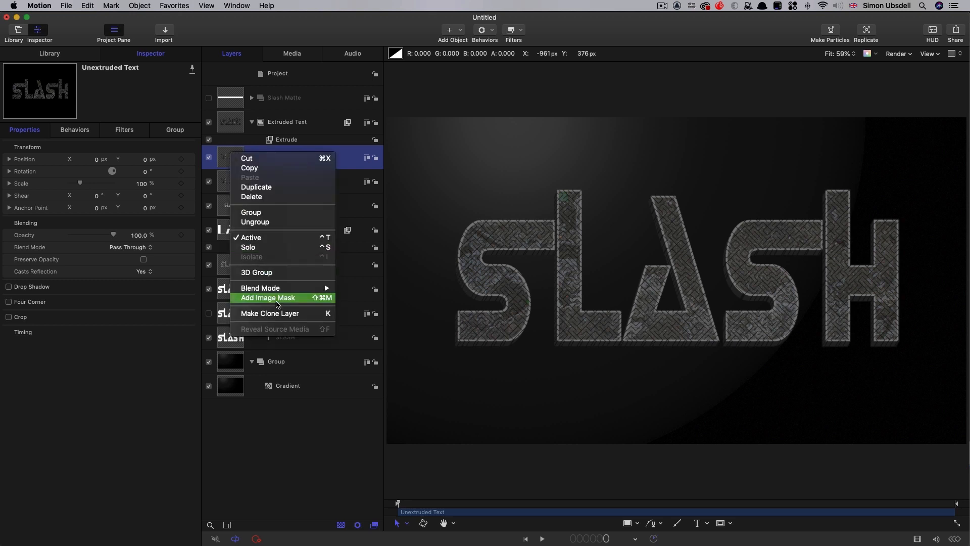
key("Return")
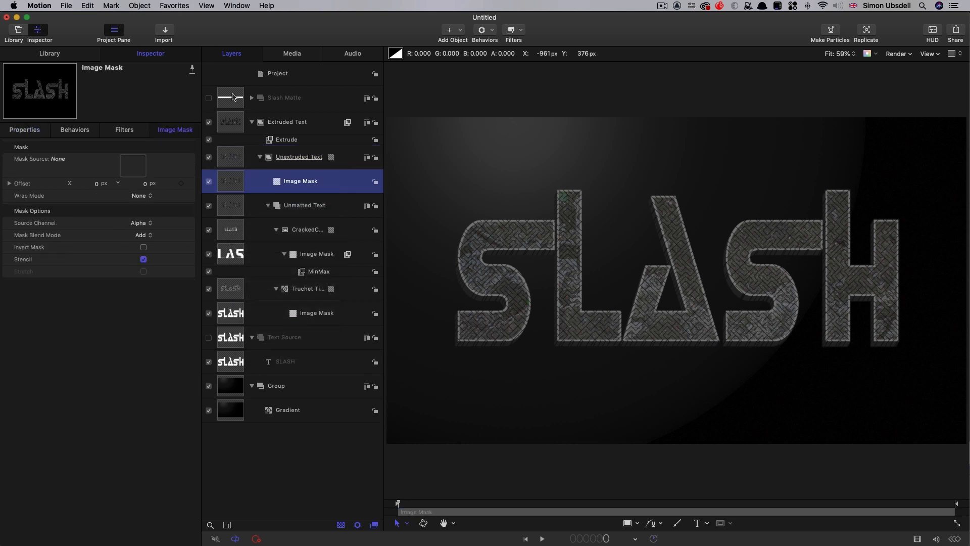
left_click_drag(232, 97, 132, 167)
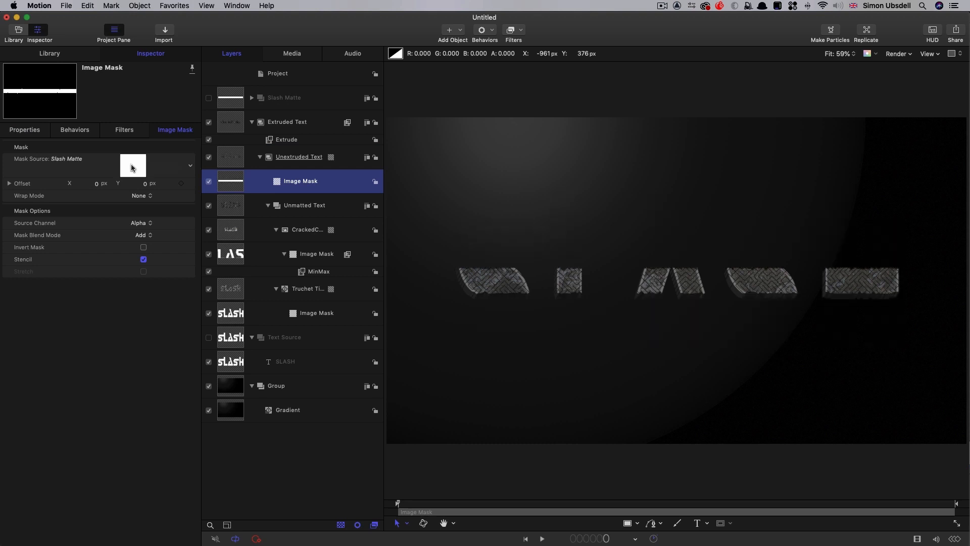
left_click(144, 248)
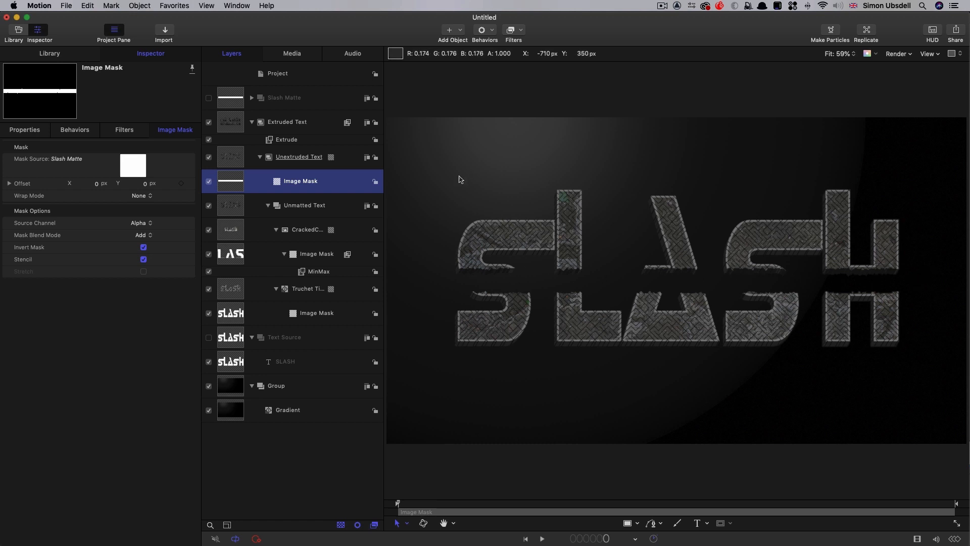
- Try rotating the Slash Matte group to 1.0° and return its rotation to 0°
left_click(231, 99)
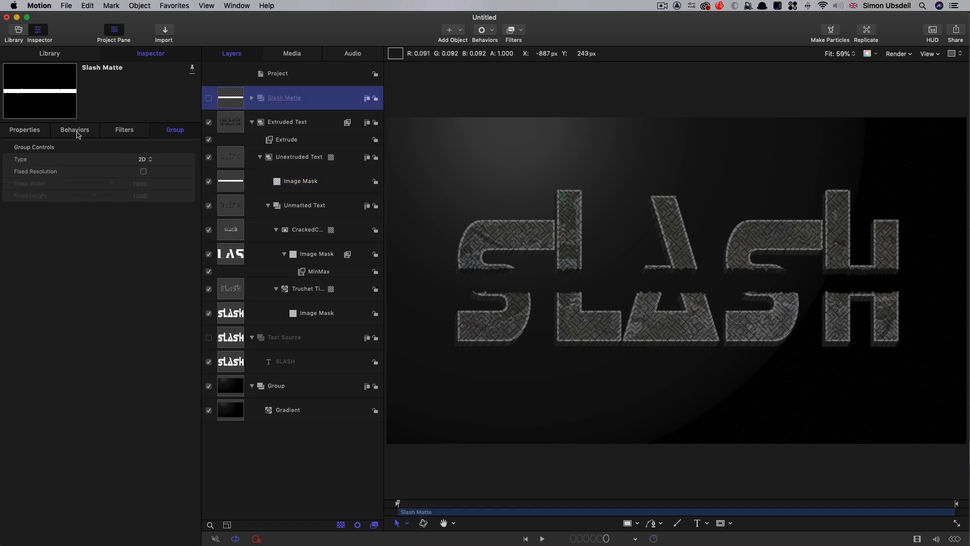
left_click(31, 130)
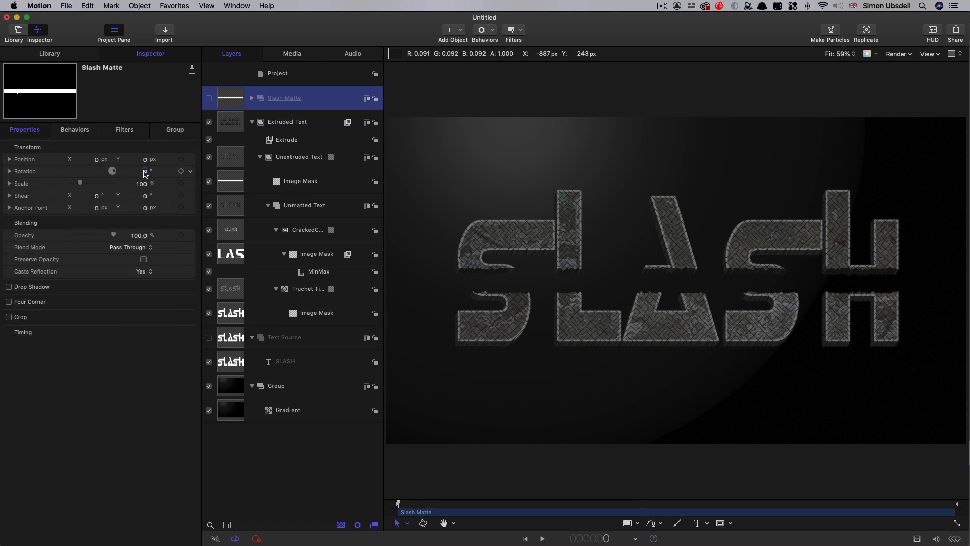
left_click_drag(145, 173, 144, 172)
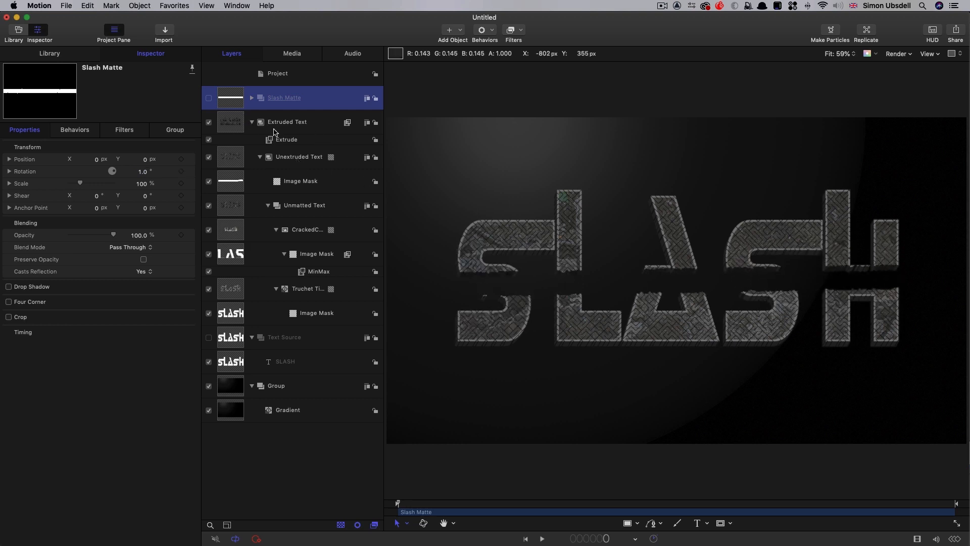
left_click(147, 172)
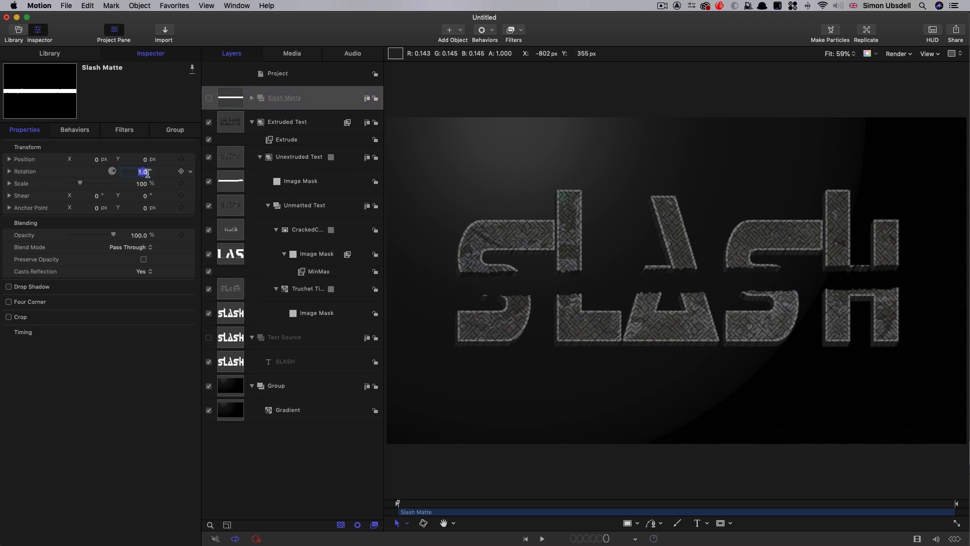
type("0")
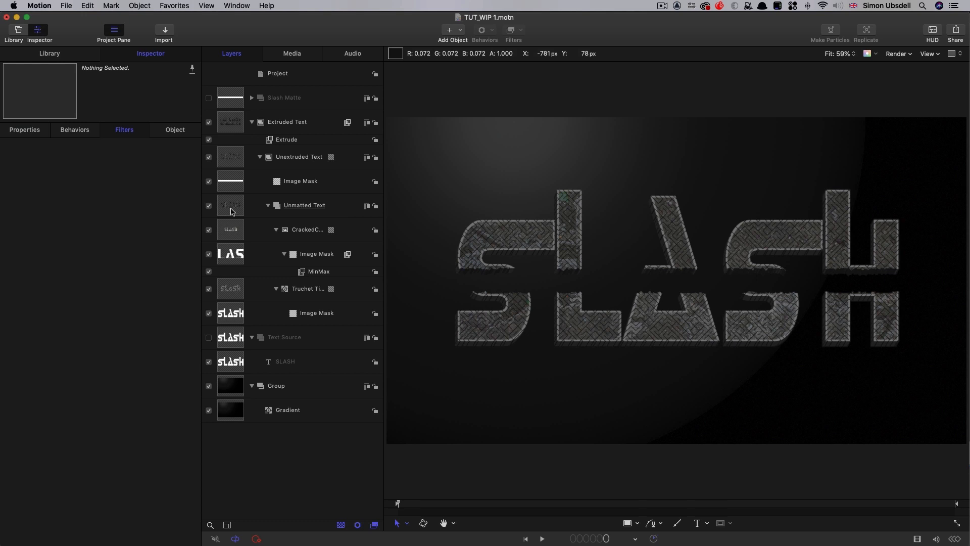
- Draw a rectangle about 1940 by 193 across the middle of the text inside the Unmatted Text group and reset its position
left_click(232, 211)
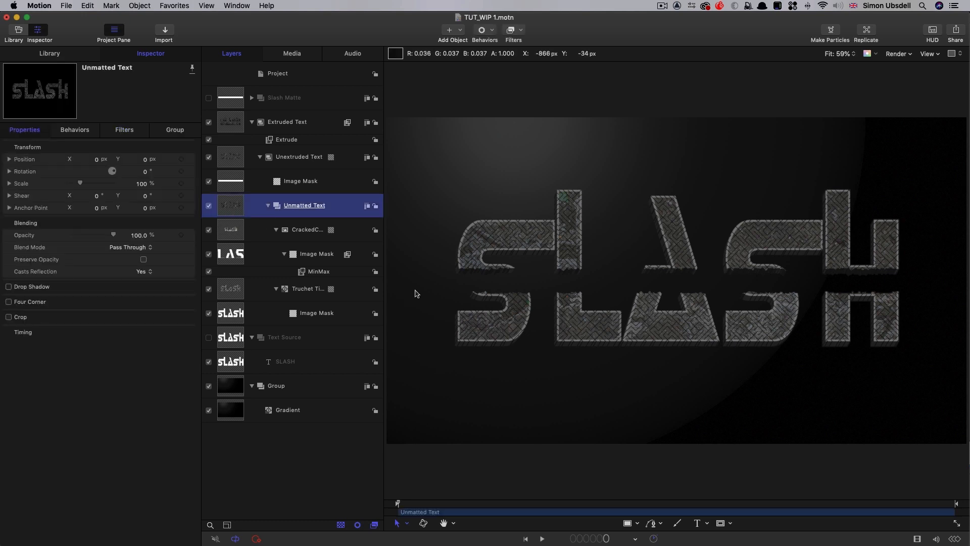
left_click(628, 525)
left_click_drag(397, 252, 969, 311)
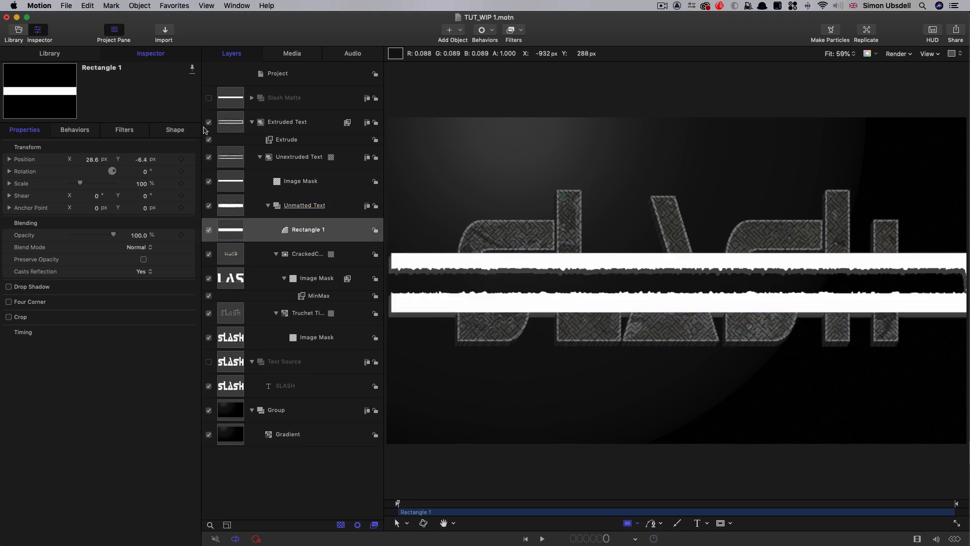
right_click(84, 144)
left_click(103, 147)
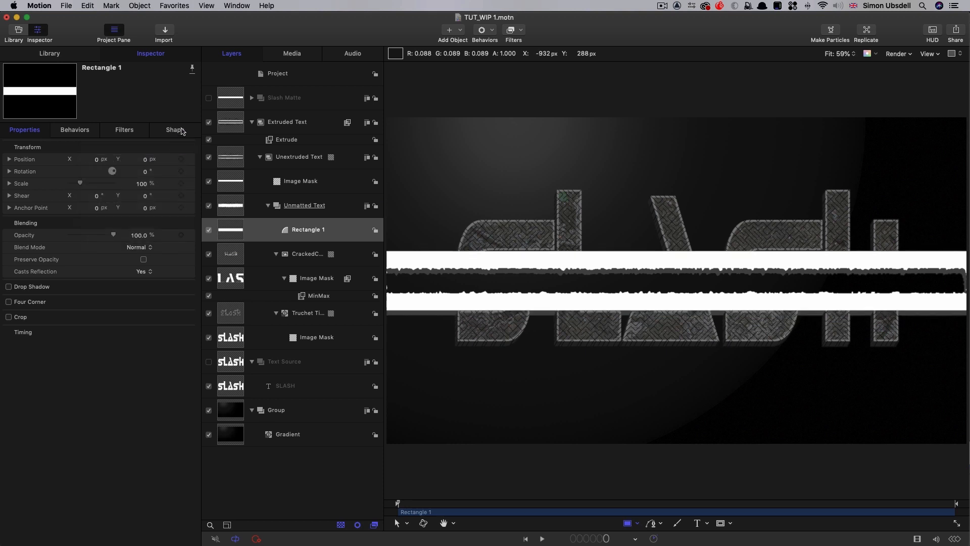
- Set the new rectangle's width to 1920 and height to 150
left_click(174, 130)
left_click(145, 144)
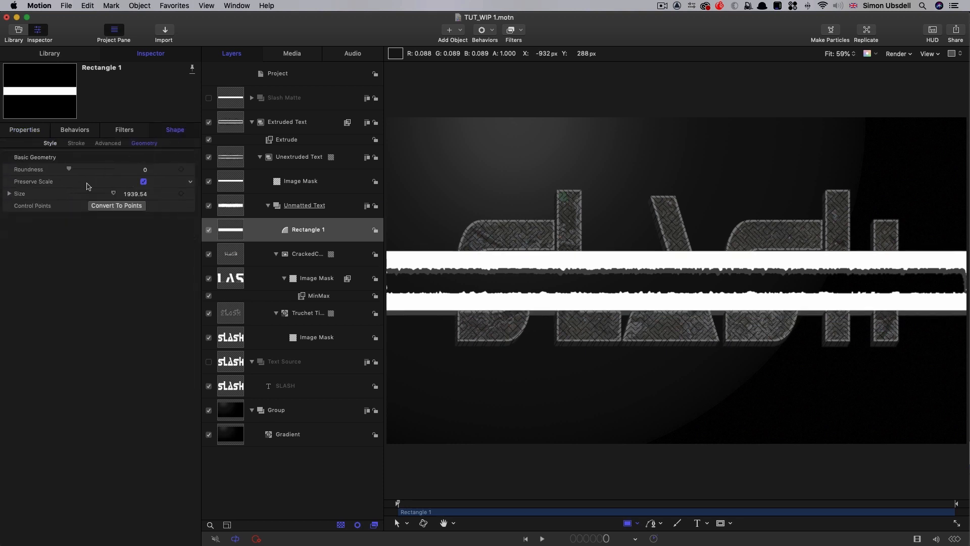
left_click(8, 195)
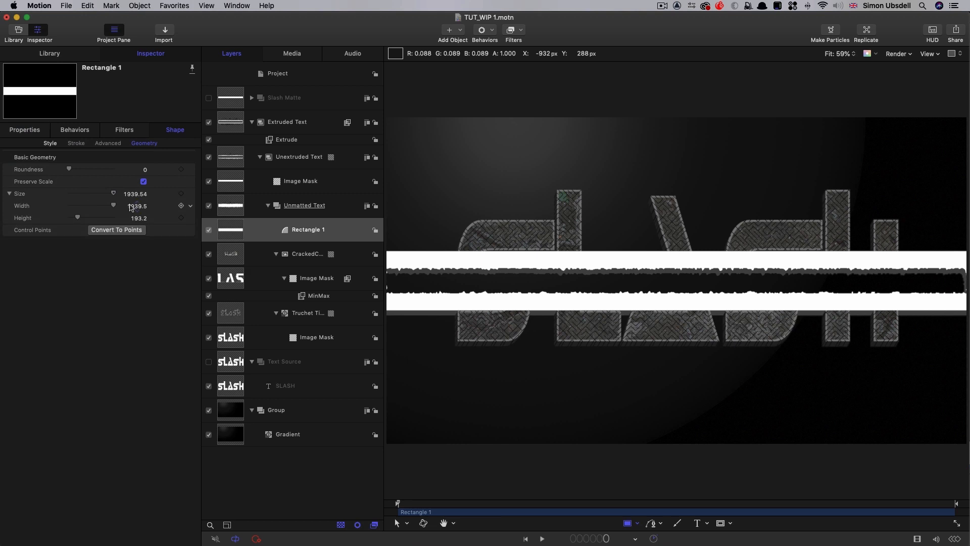
left_click(132, 206)
type("1920")
key("Tab")
type("150")
key("Return")
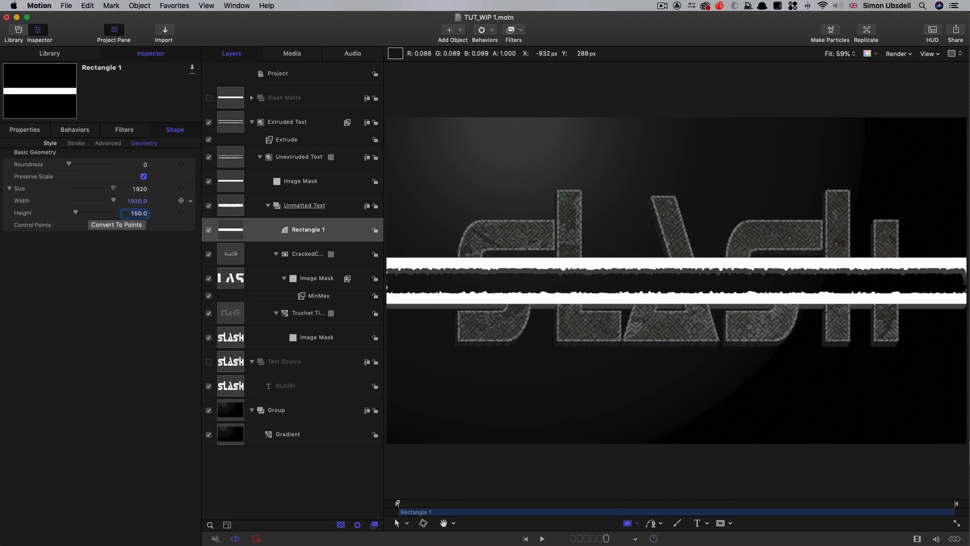
- Change Rectangle 1's fill color to mid-grey and set its blend mode to Multiply
left_click(51, 143)
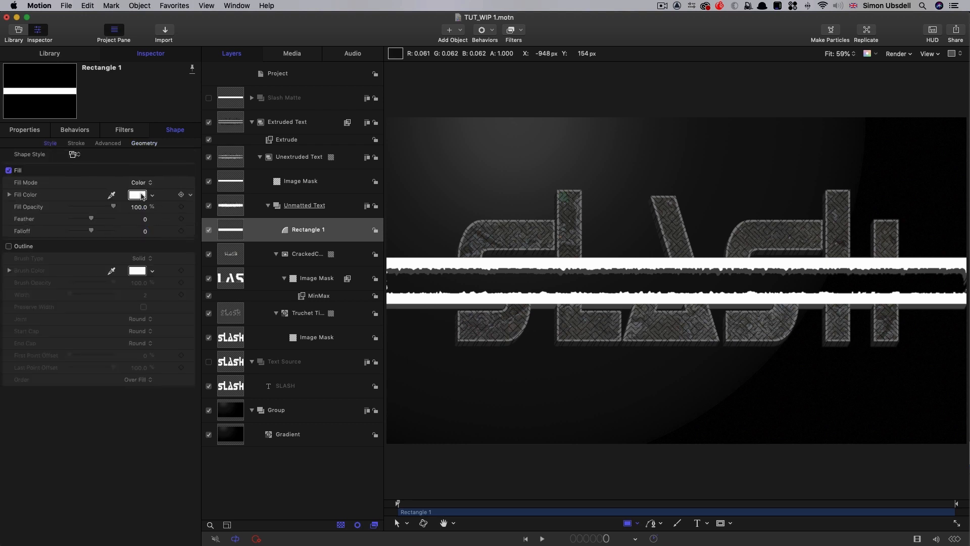
left_click(136, 195)
left_click(283, 390)
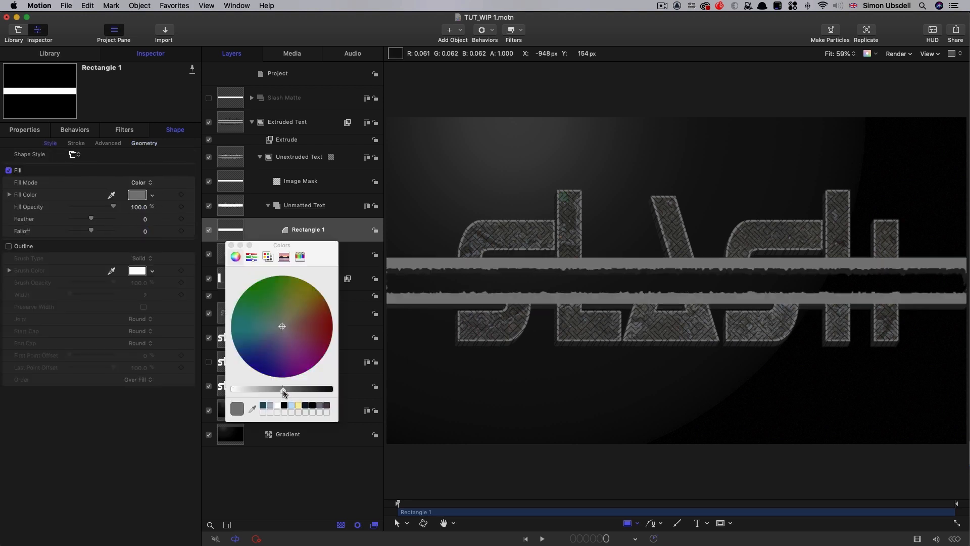
left_click(230, 245)
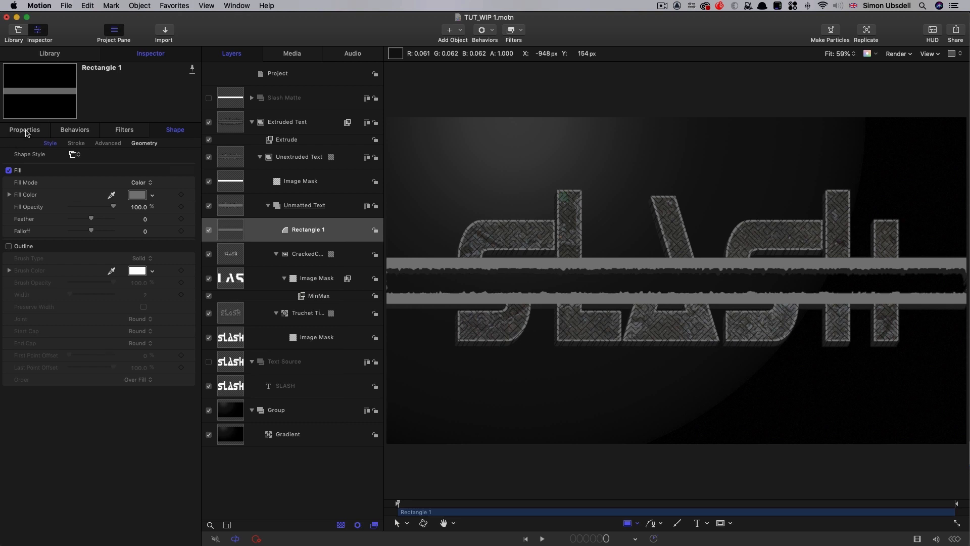
left_click(25, 131)
left_click(146, 247)
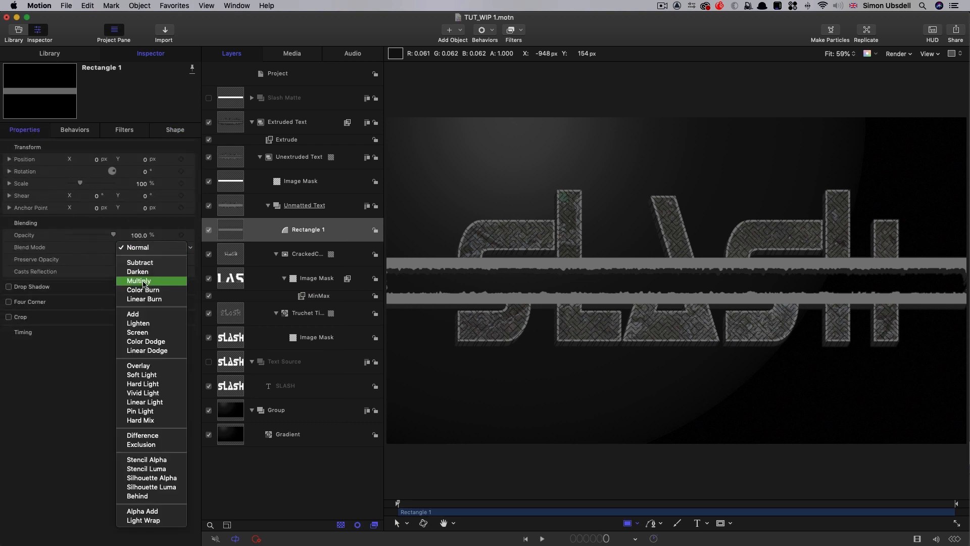
left_click(142, 281)
- Add an image mask to Rectangle 1 with Text Source as the mask source, and toggle the rectangle's visibility to compare
left_click(226, 228)
right_click(225, 227)
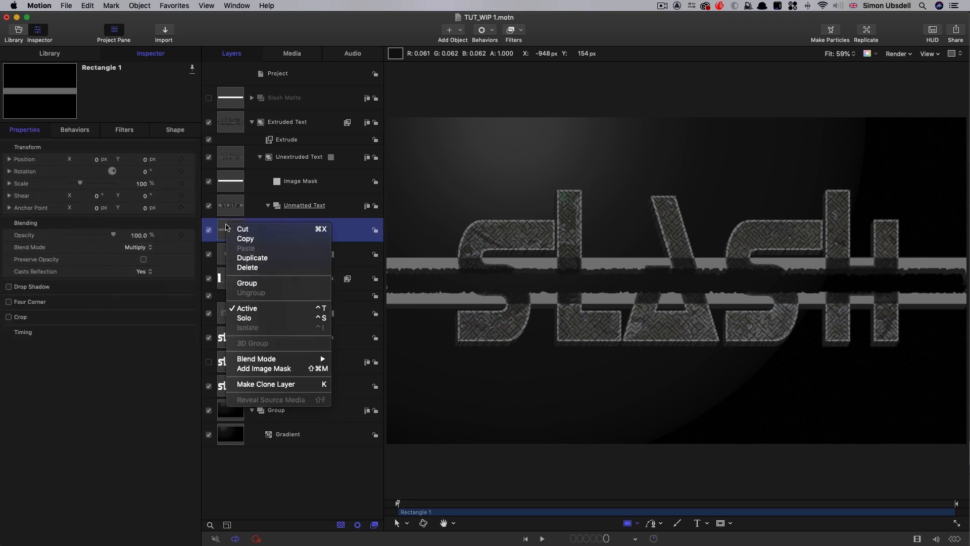
left_click(268, 368)
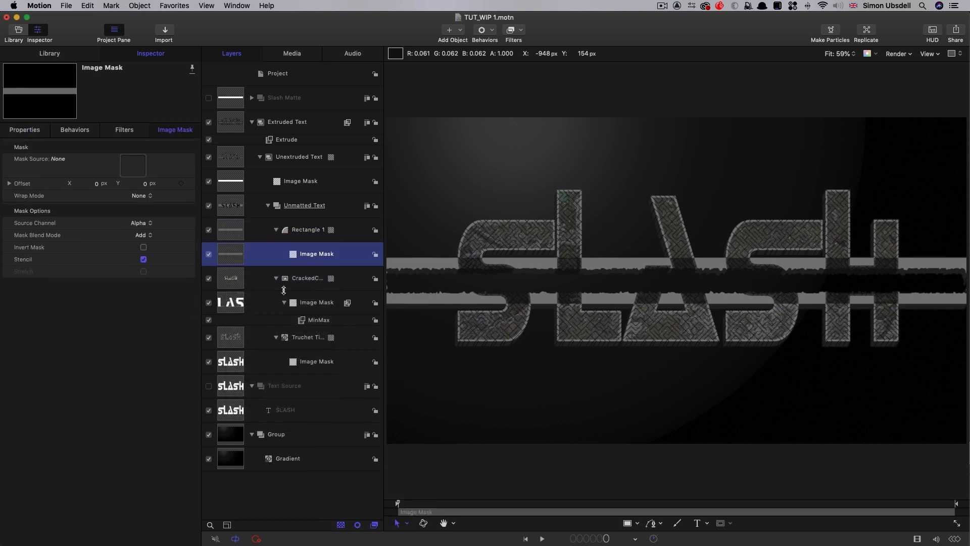
left_click_drag(225, 393, 129, 167)
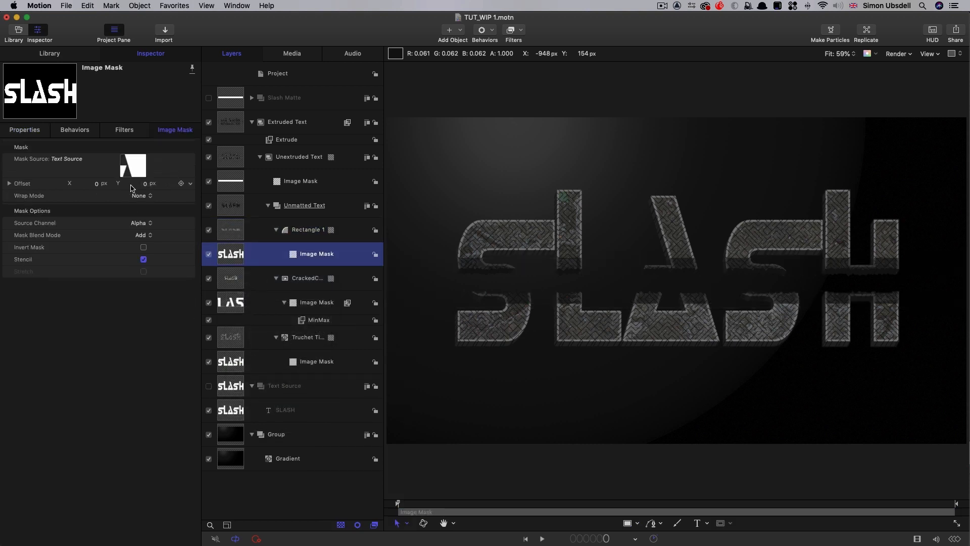
left_click(209, 231)
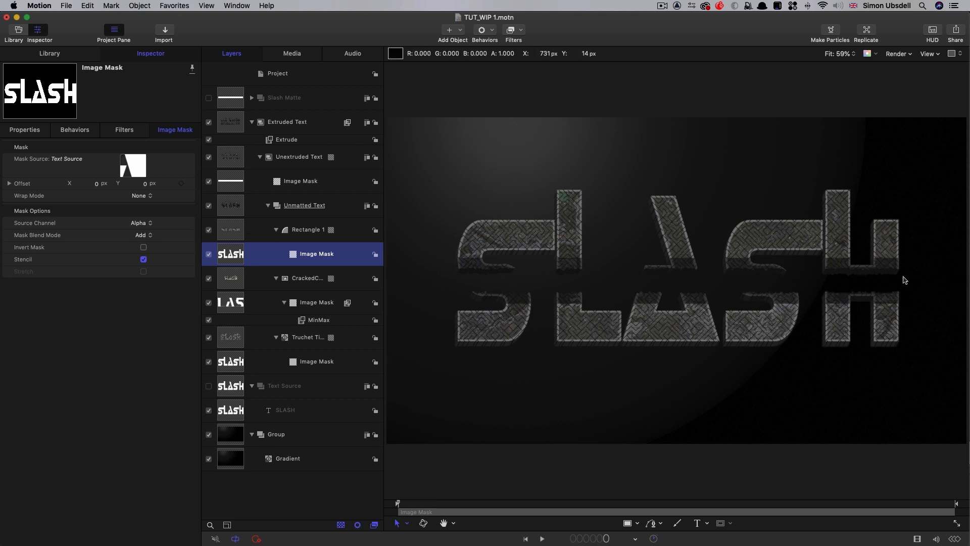
- Apply a Crystallize filter from the Stylize category to Rectangle 1
left_click(226, 228)
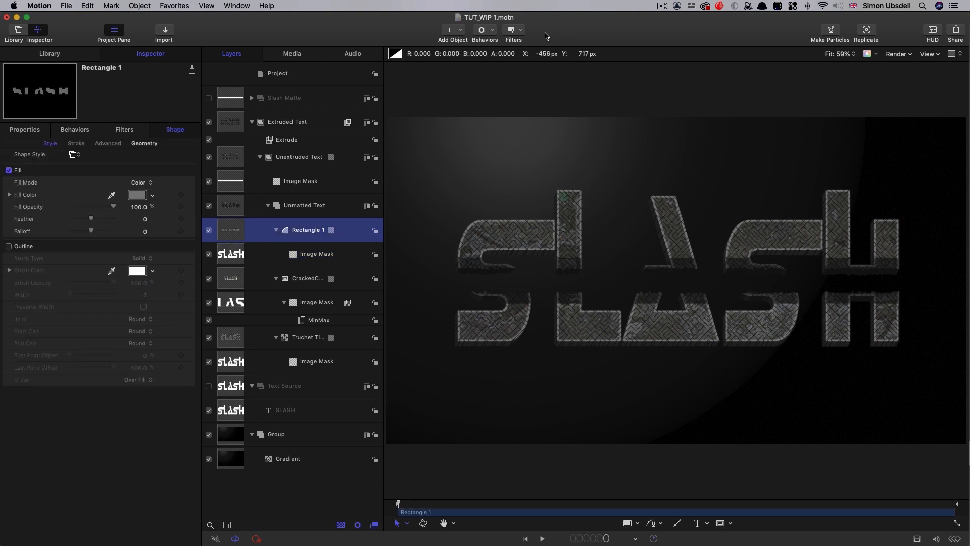
left_click(519, 31)
mouse_move(581, 379)
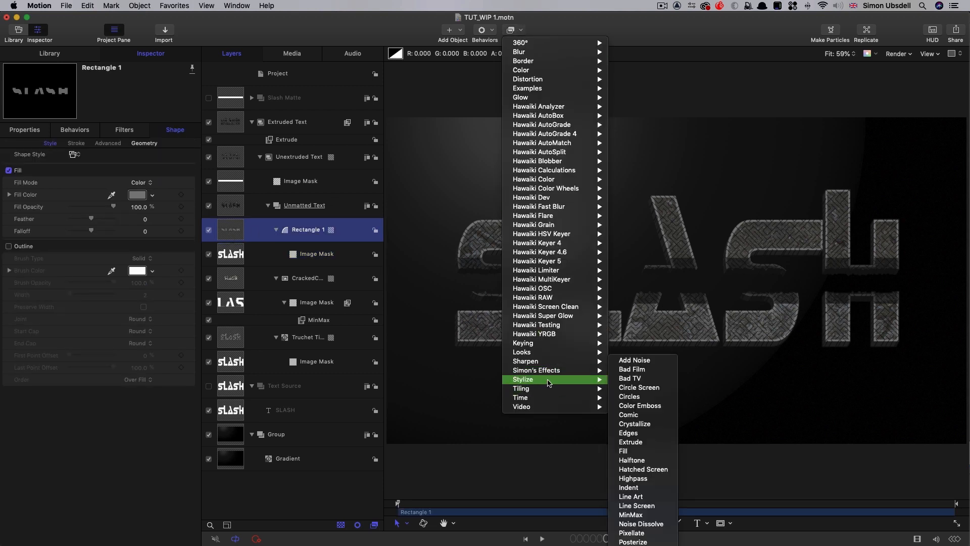
left_click(664, 425)
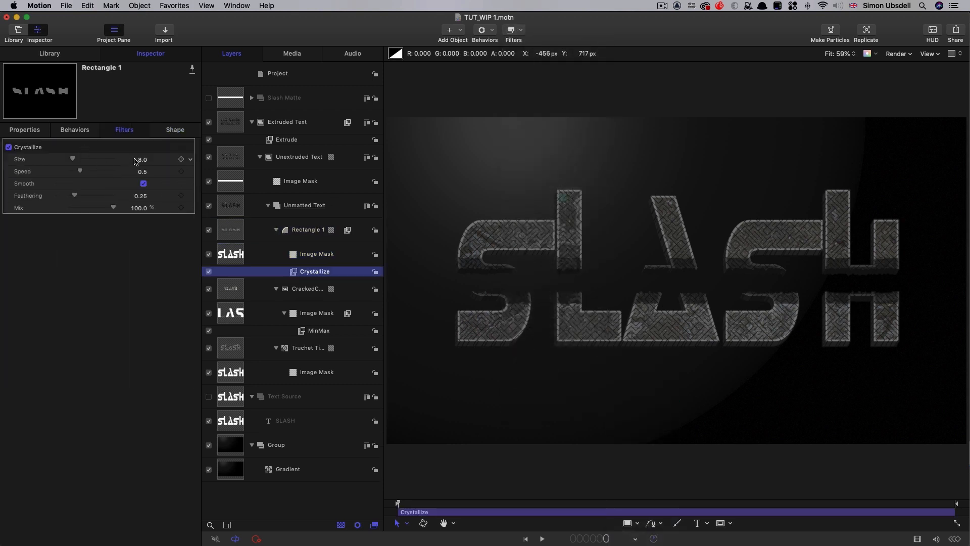
- Set the Crystallize filter's speed to 0 and size to 25, and toggle Rectangle 1's visibility to compare
left_click_drag(81, 172, 69, 172)
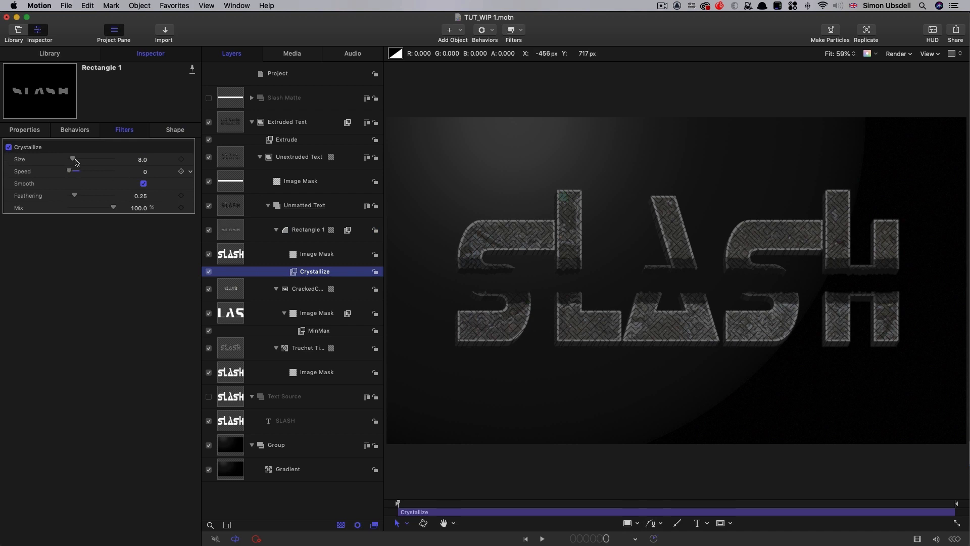
left_click(143, 160)
type("25")
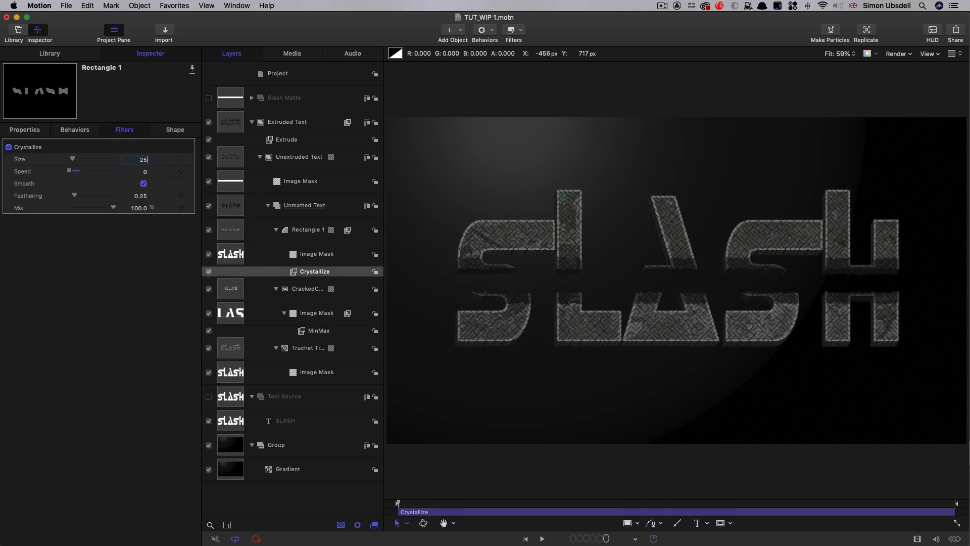
key("Return")
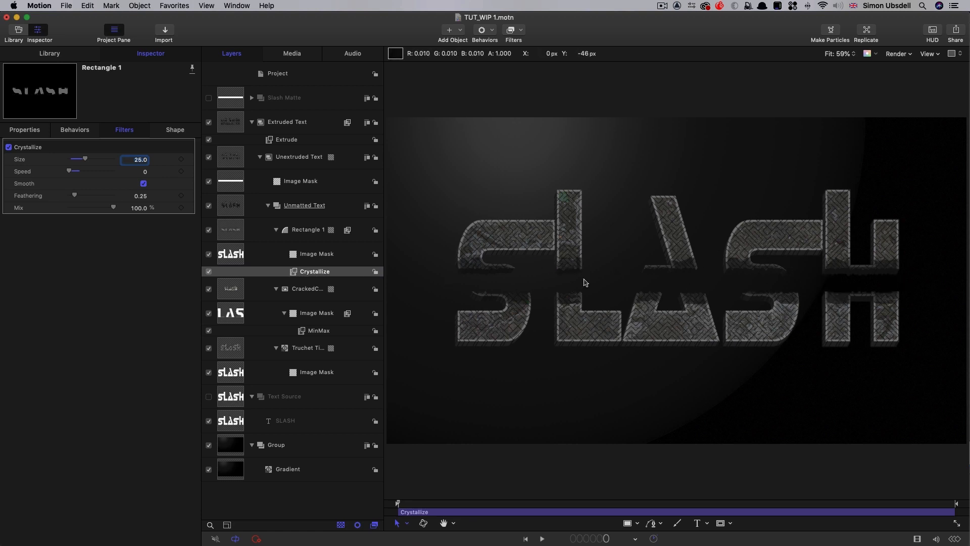
left_click(210, 231)
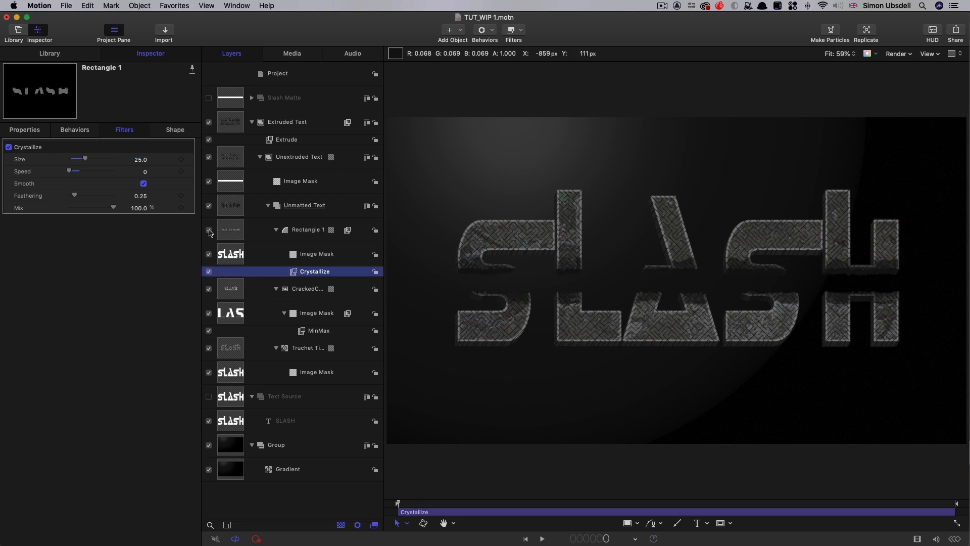
left_click(210, 231)
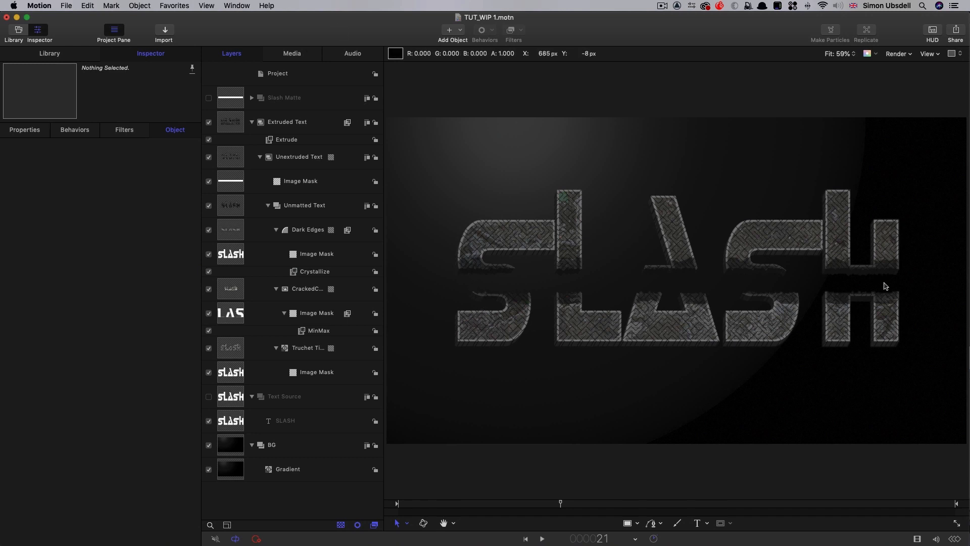
- Create a new group at project level and import Burn Textures.mov into it
left_click(292, 77)
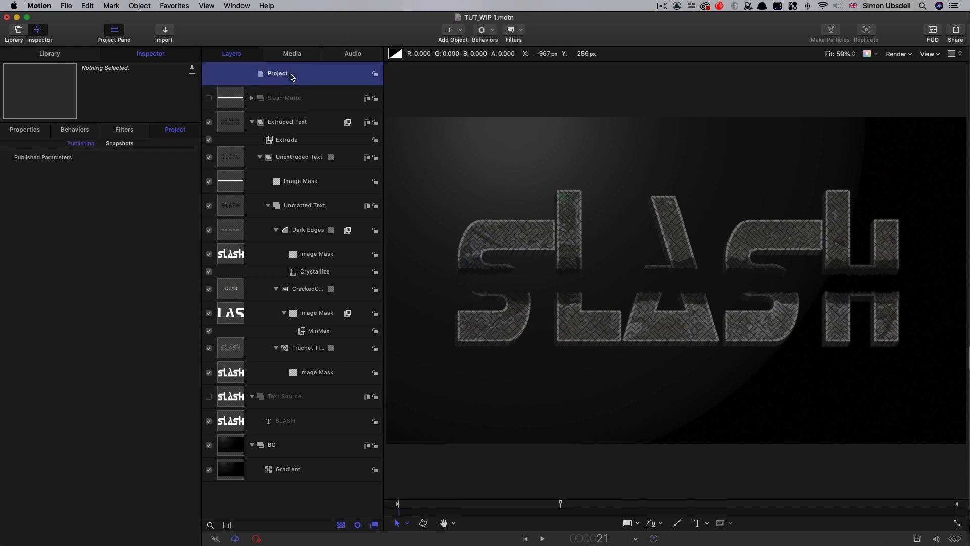
left_click(138, 5)
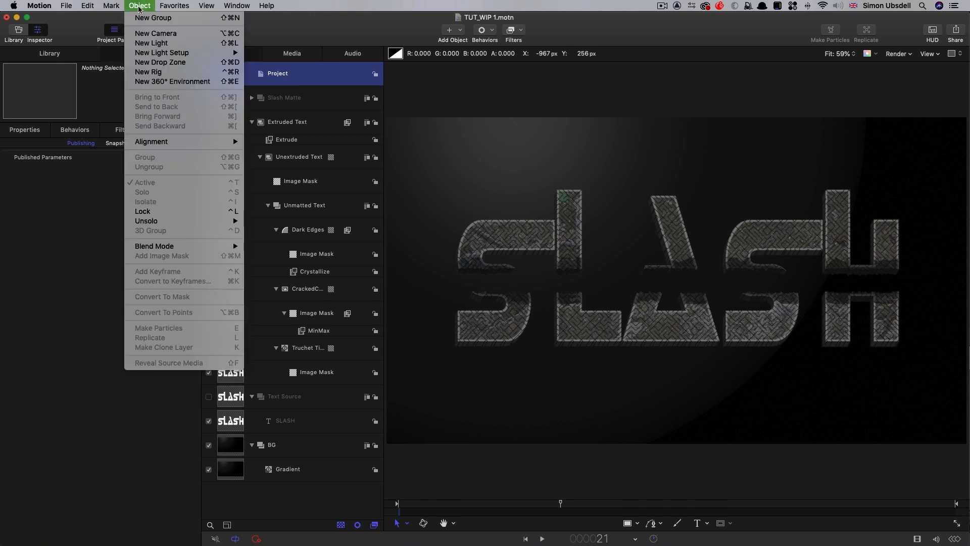
left_click(151, 18)
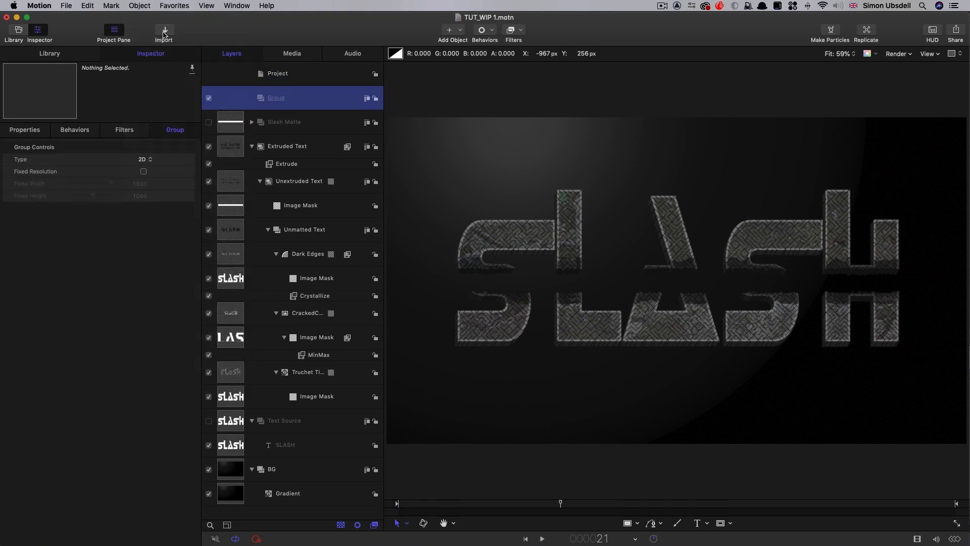
left_click(165, 31)
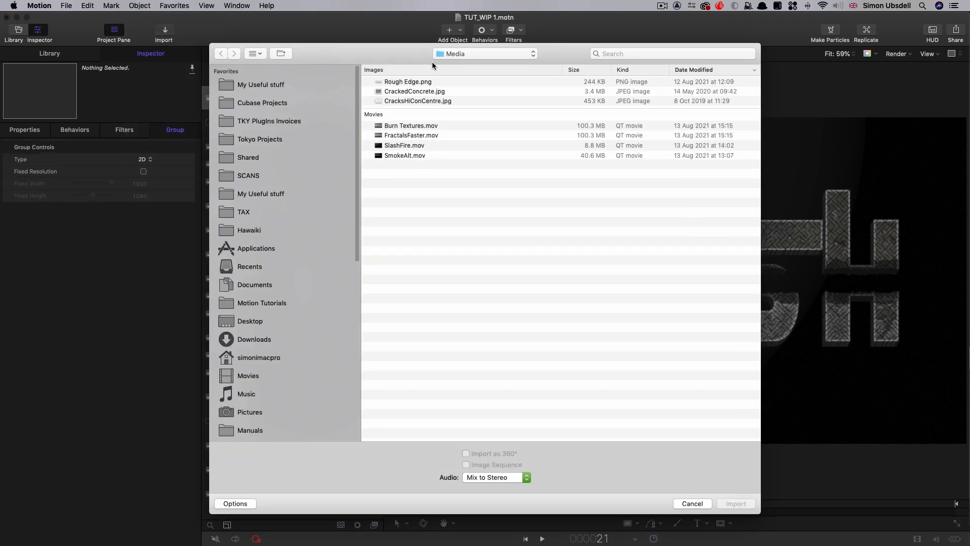
left_click(403, 126)
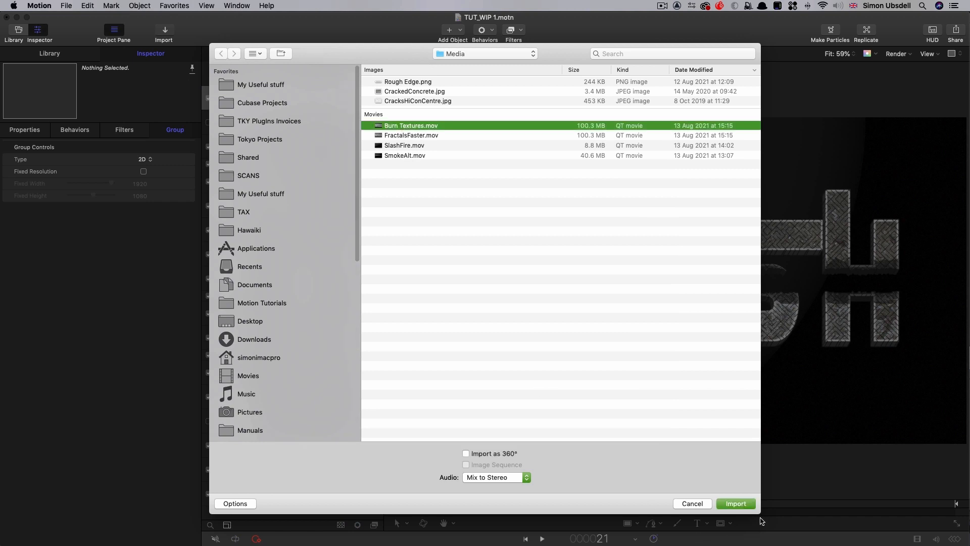
left_click(735, 503)
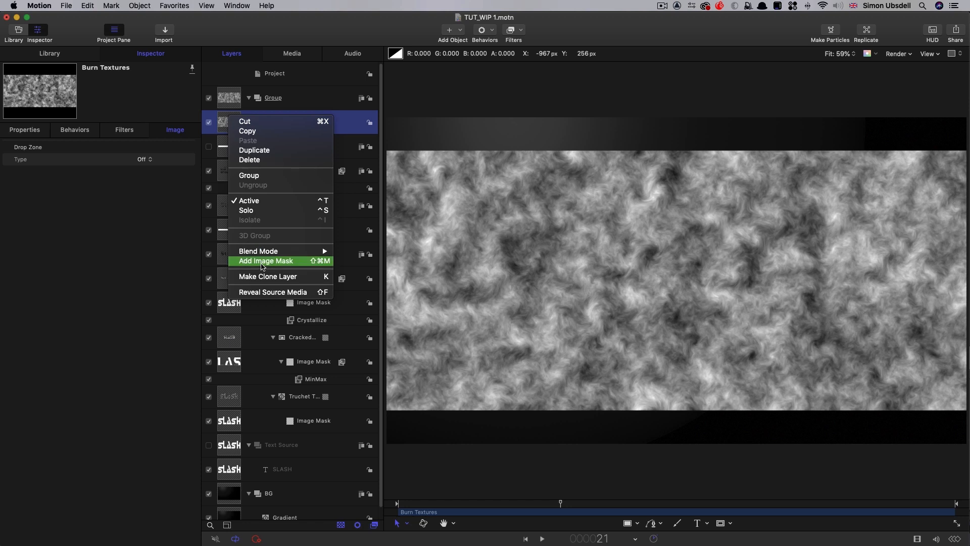
- Add an image mask to Burn Textures with Extruded Text as the mask source, and make Extruded Text visible again
left_click(264, 261)
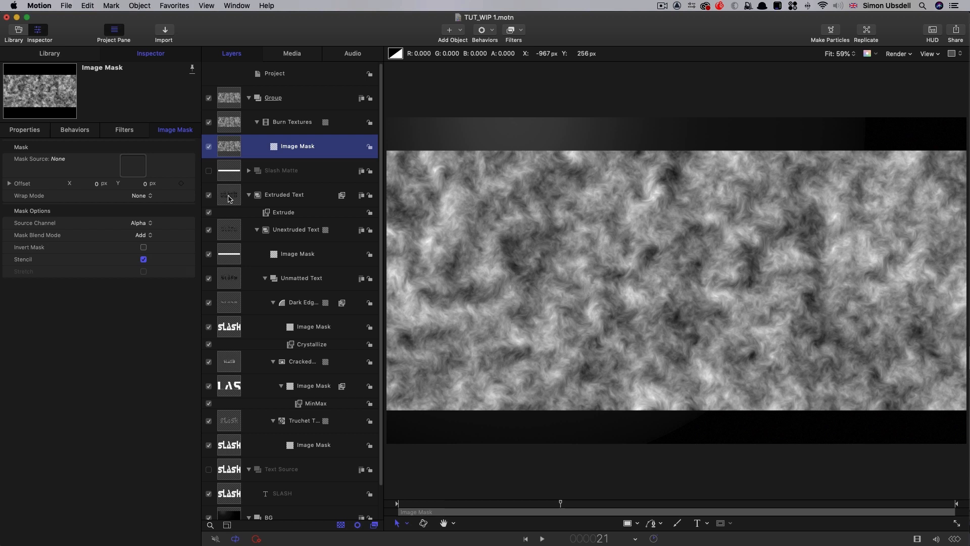
left_click_drag(229, 199, 133, 166)
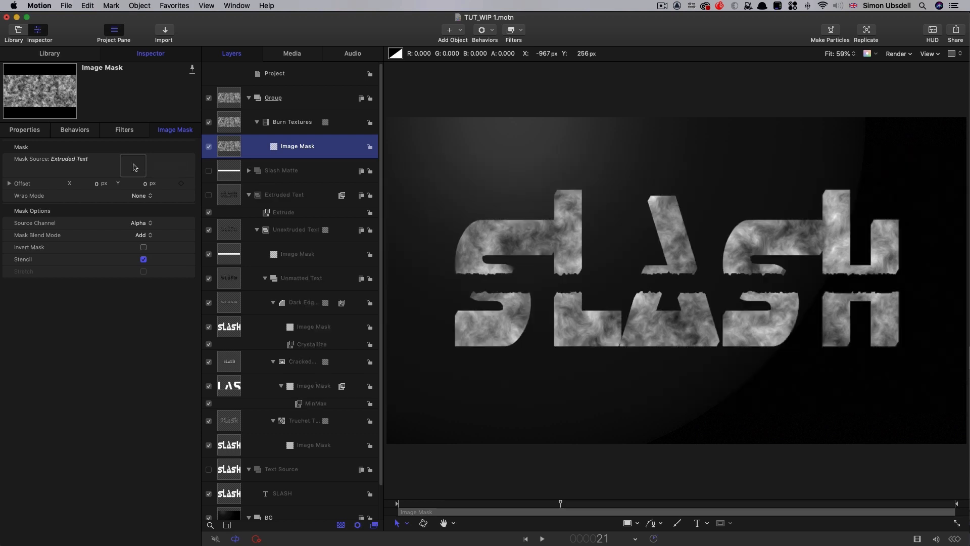
left_click(208, 197)
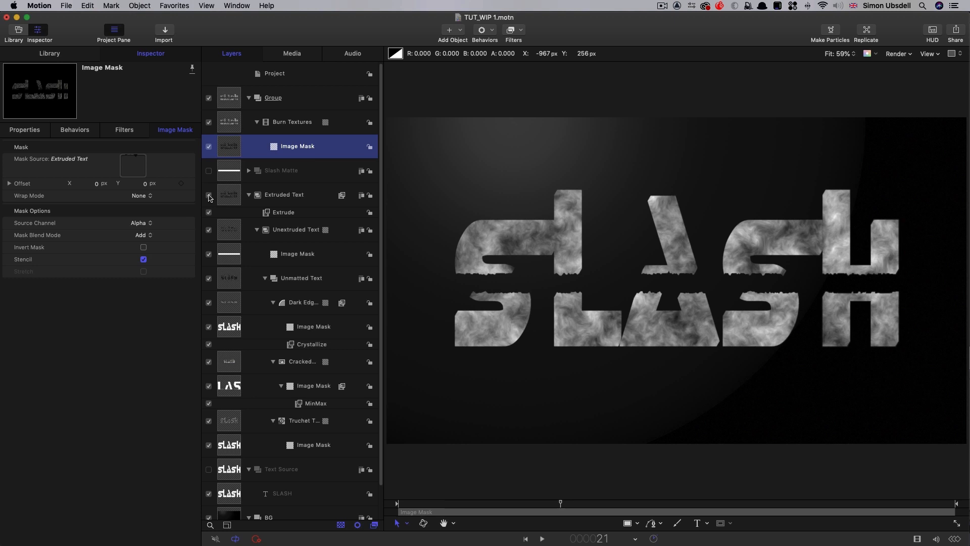
- Add a second image mask to Burn Textures using Slash Matte as the source, with Subtract mask blend mode and the mask inverted
left_click(226, 122)
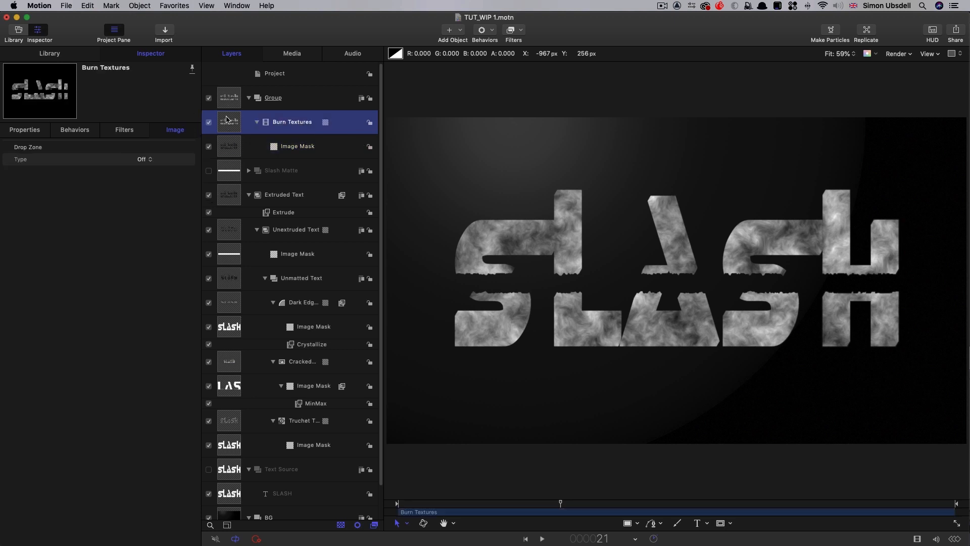
right_click(226, 119)
left_click(264, 261)
left_click_drag(230, 197, 134, 168)
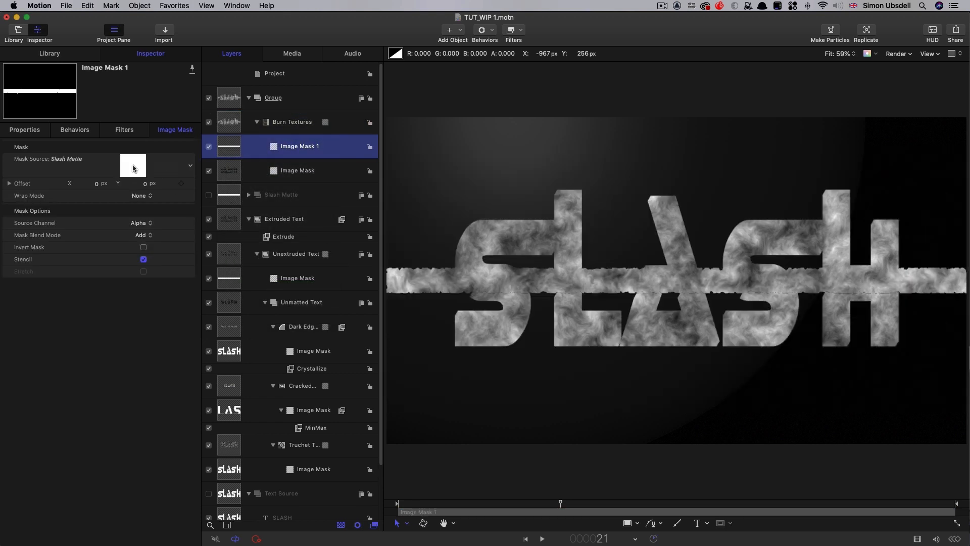
left_click(143, 236)
left_click(147, 245)
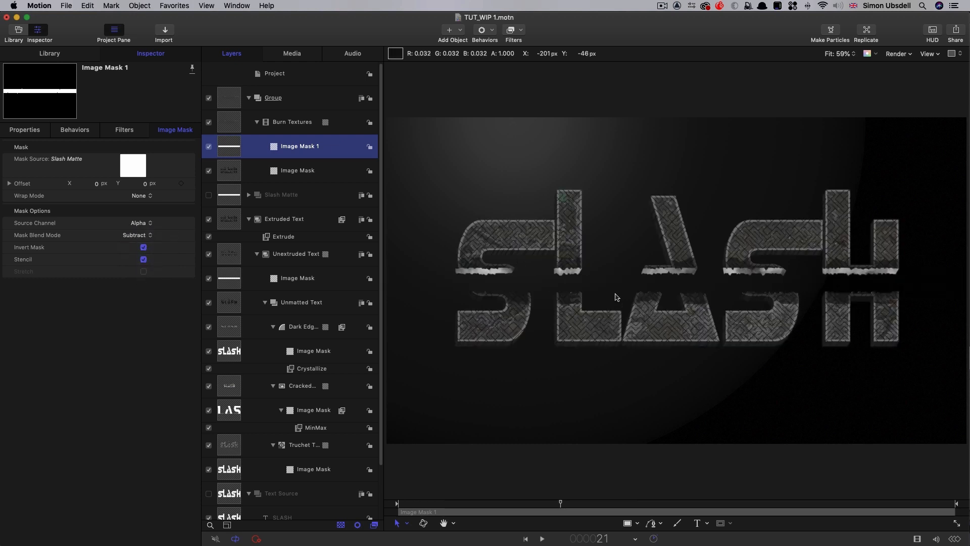
- Scrub through the timeline to preview the masked burn texture along the cut edges
left_click_drag(567, 507, 739, 503)
mouse_move(684, 534)
left_mouse_down()
mouse_move(444, 519)
mouse_move(750, 520)
mouse_move(548, 510)
mouse_move(599, 514)
left_mouse_up()
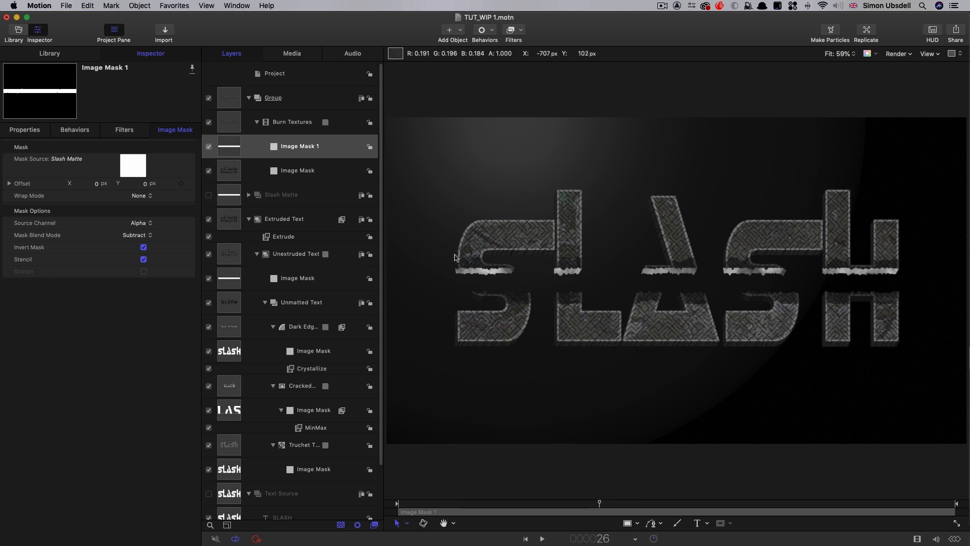
left_click_drag(616, 503, 602, 519)
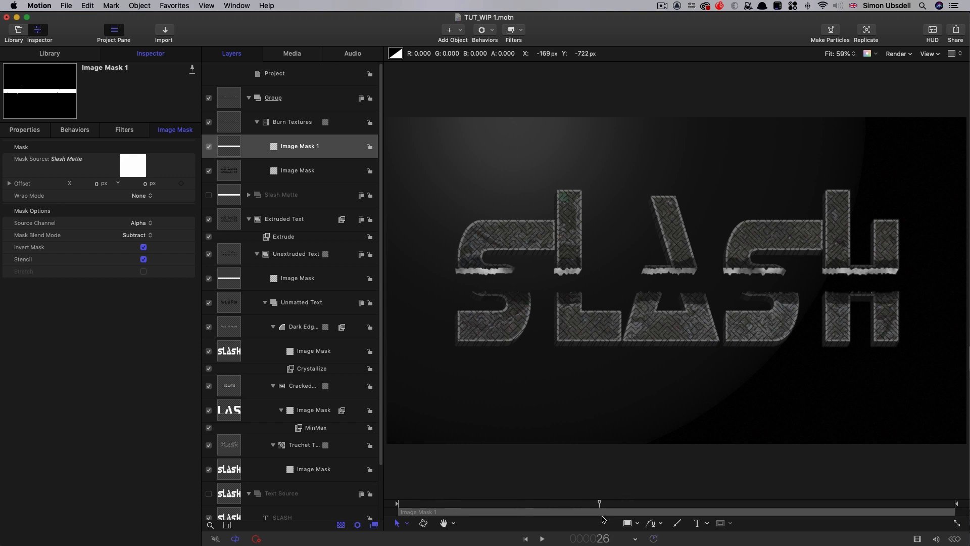
- Name the burn texture's group Burning Edges and collapse it, and add another new group at project level
left_click(233, 99)
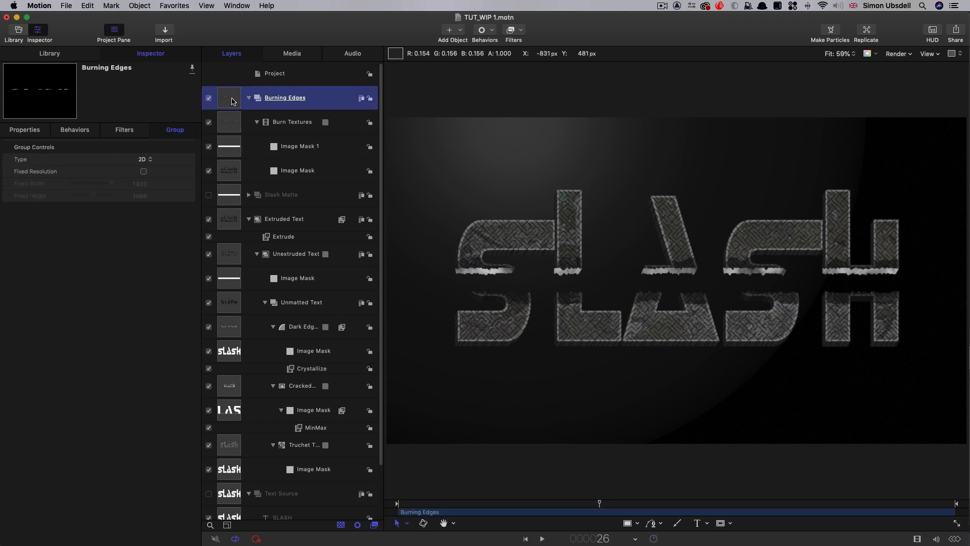
left_click(249, 98)
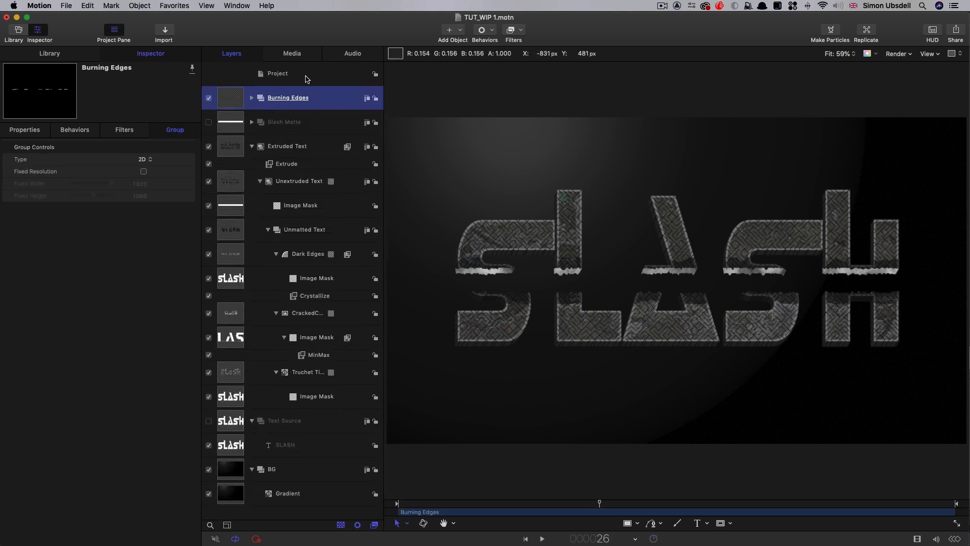
left_click(306, 79)
left_click(146, 4)
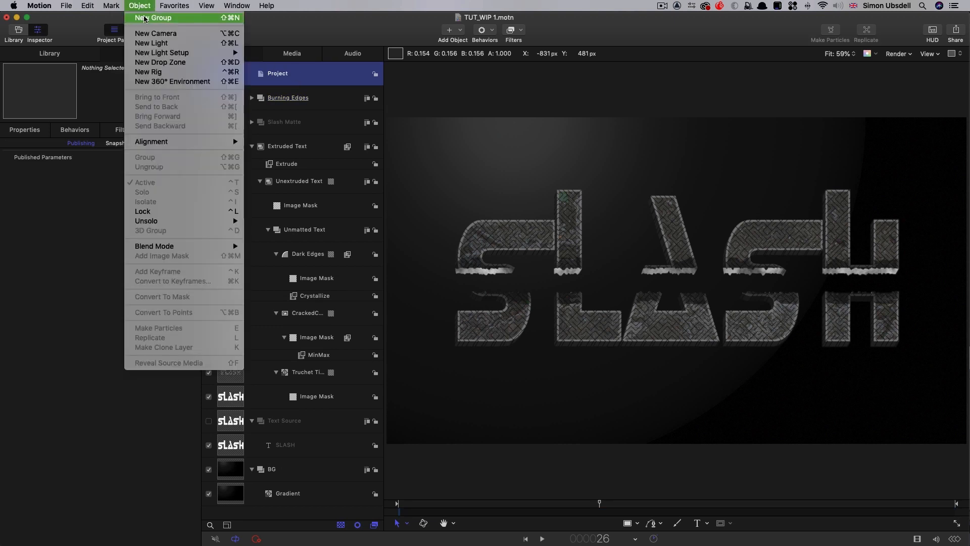
left_click(146, 19)
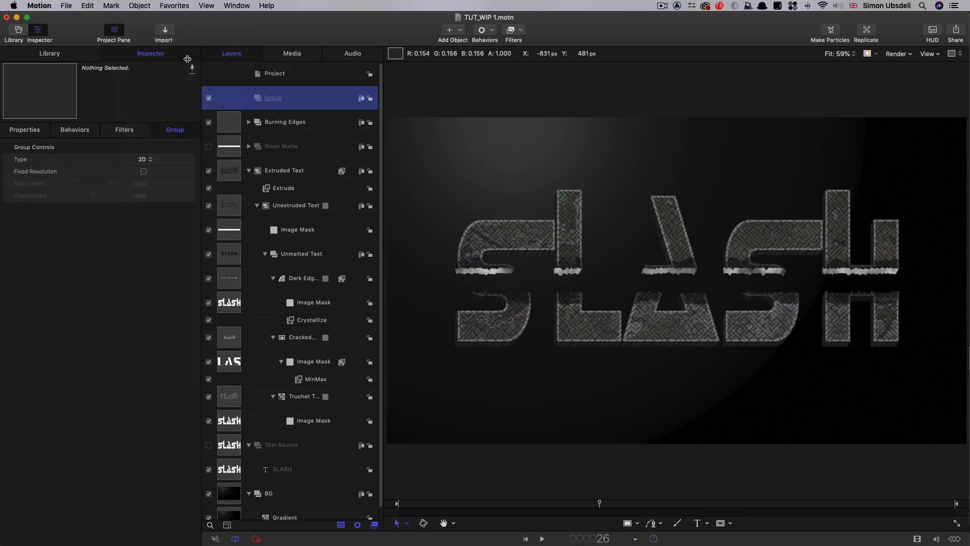
- Import Rough Edge.png into the new empty group, and solo the layer briefly to inspect it
left_click(163, 33)
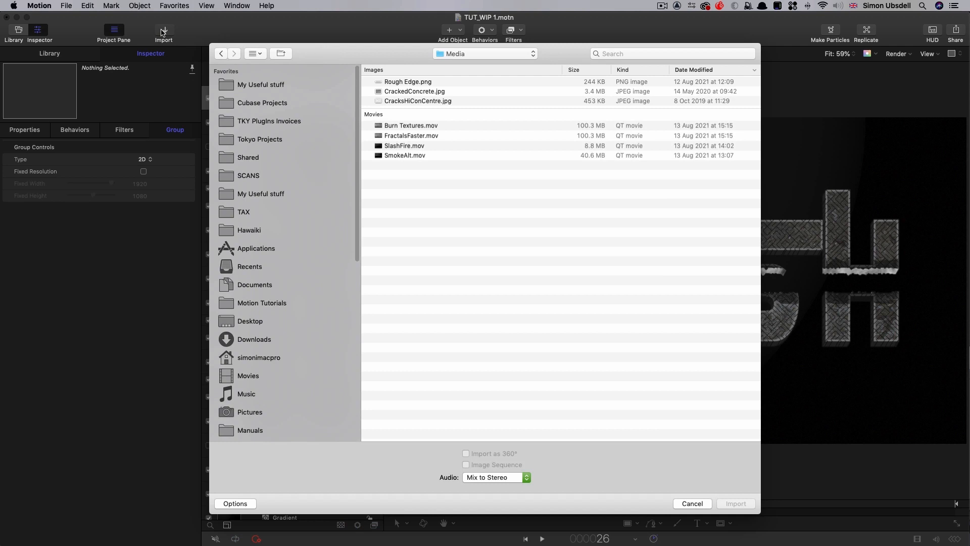
left_click(411, 81)
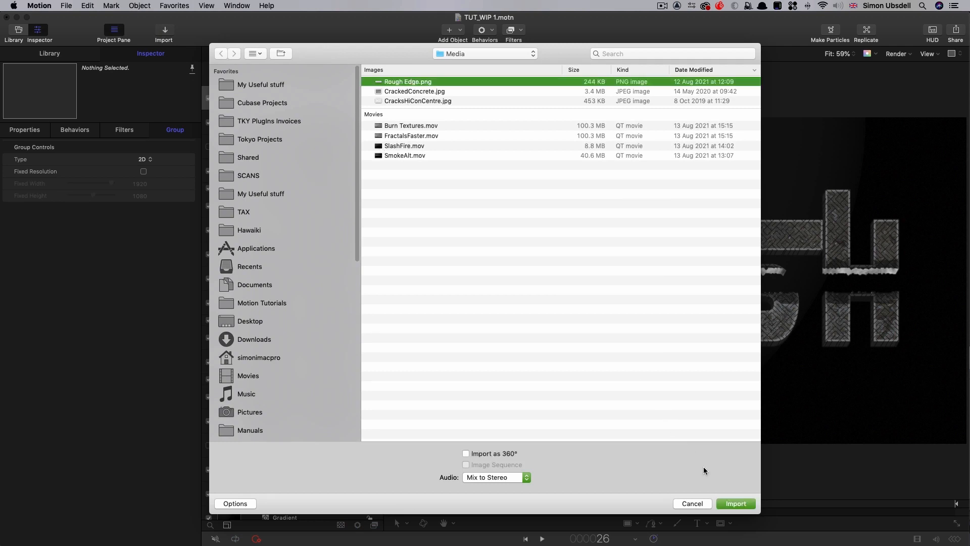
left_click(737, 503)
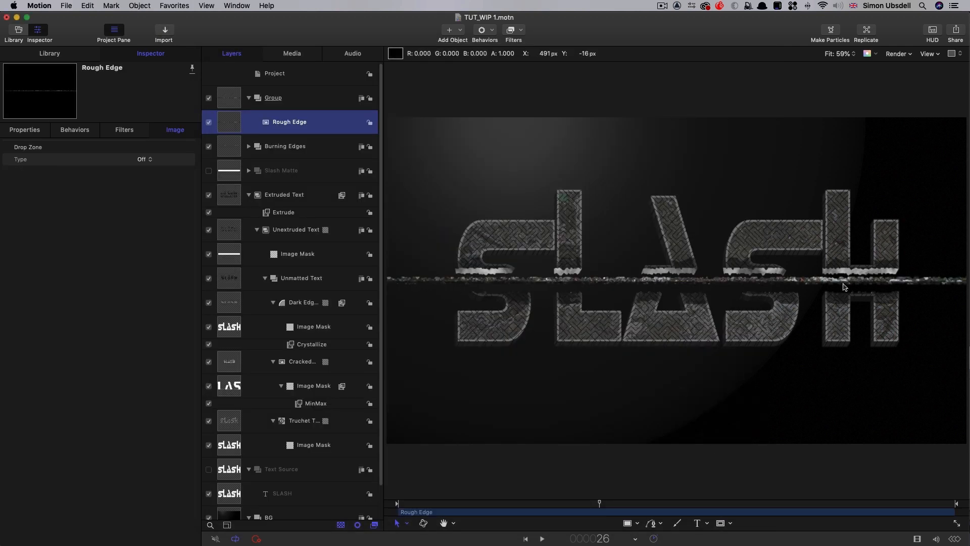
left_click(209, 123, "alt")
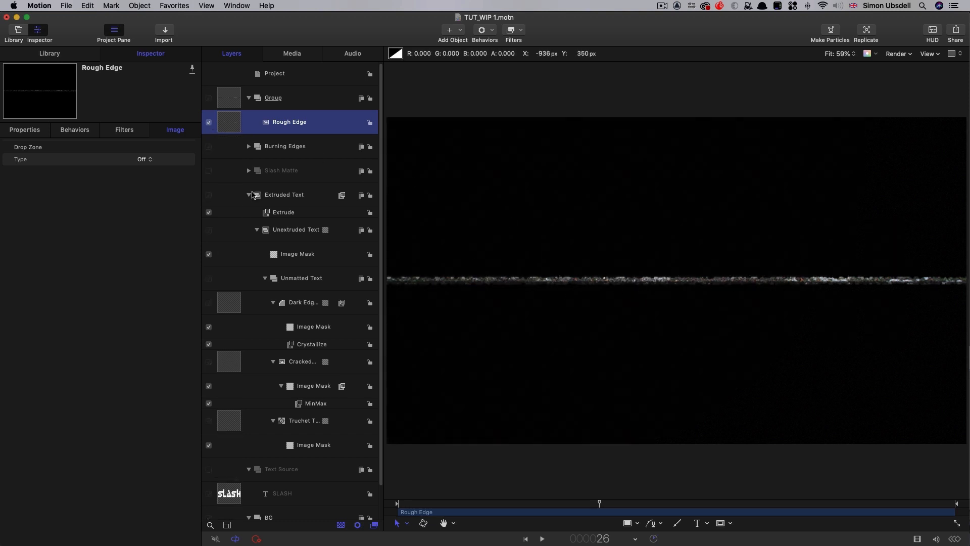
left_click(209, 123, "alt")
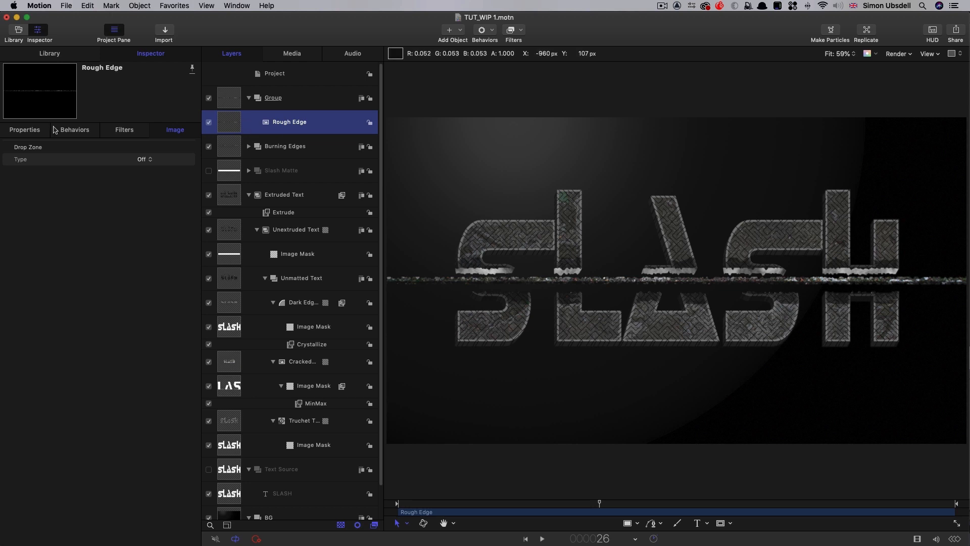
- Move the Rough Edge layer up to the cut by setting its Y position to 45 px
left_click(34, 135)
left_click_drag(142, 160, 144, 159)
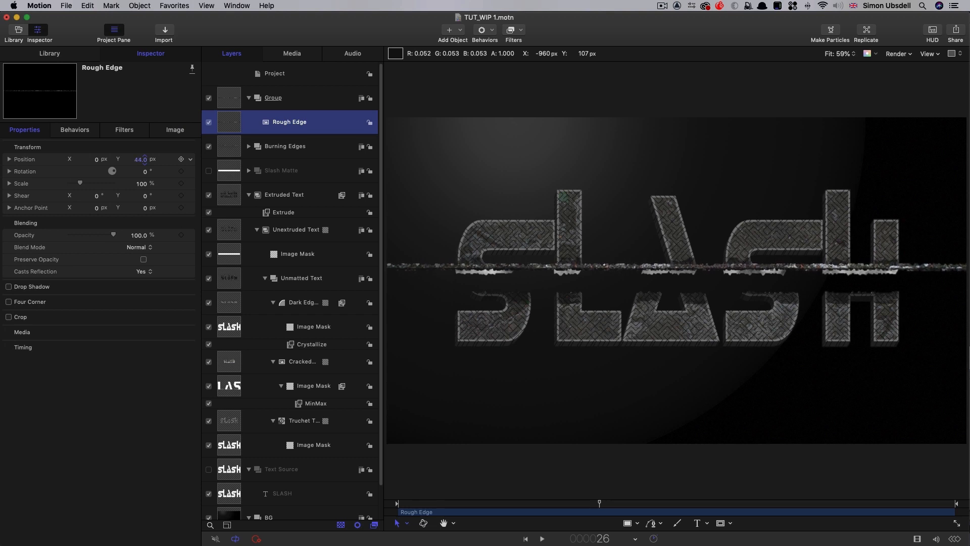
left_click(144, 159)
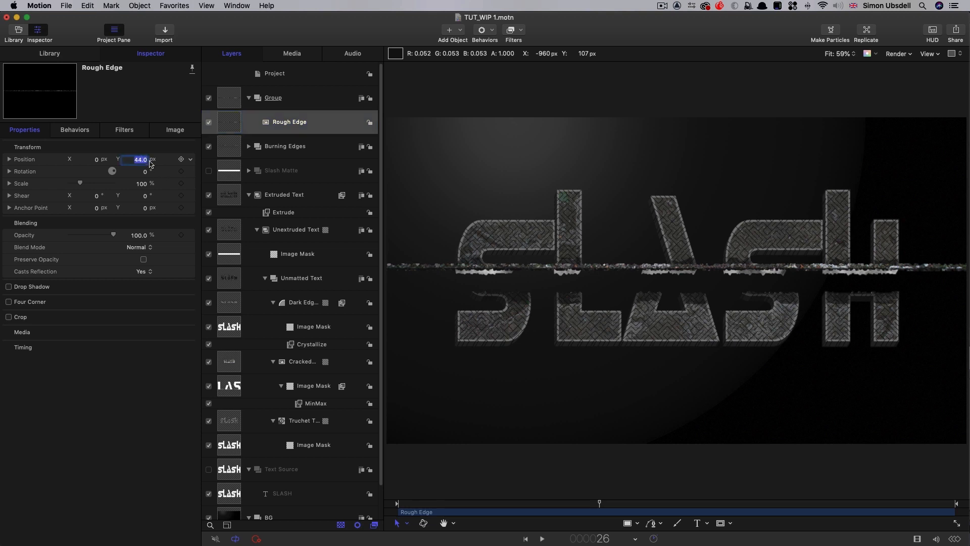
type("45")
key("Return")
- Duplicate the Rough Edge layer and set the copy's Y position to -45 px
right_click(230, 120)
left_click(253, 151)
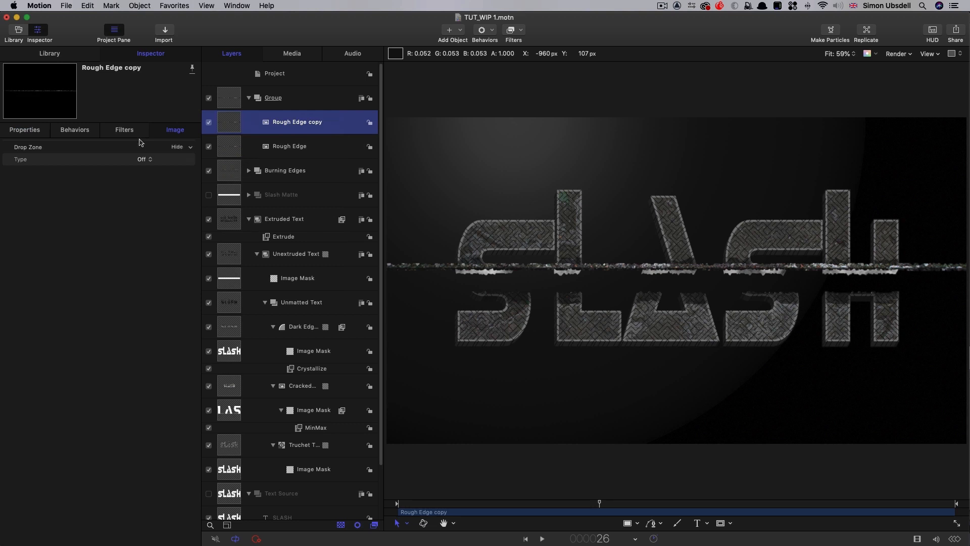
key("F1")
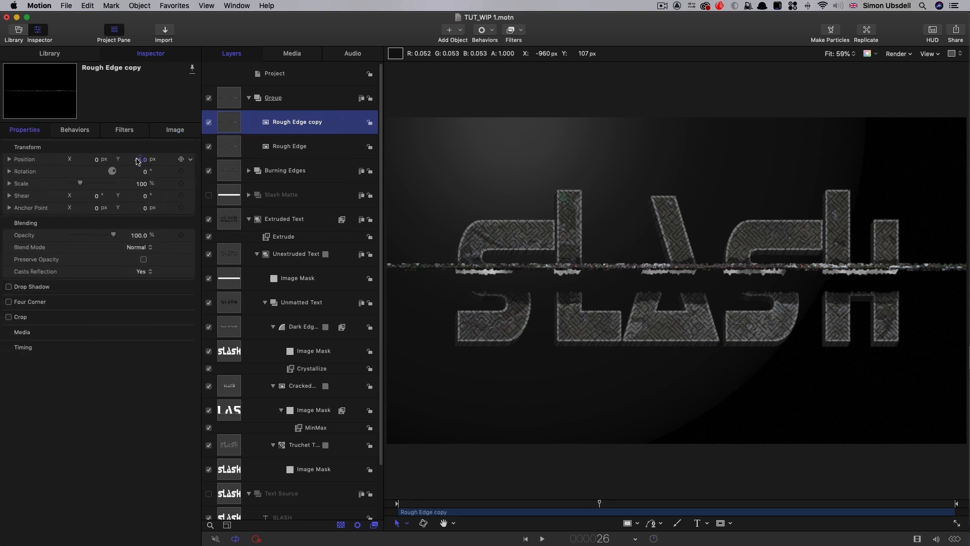
double_click(136, 159)
type("-45.0")
key("Return")
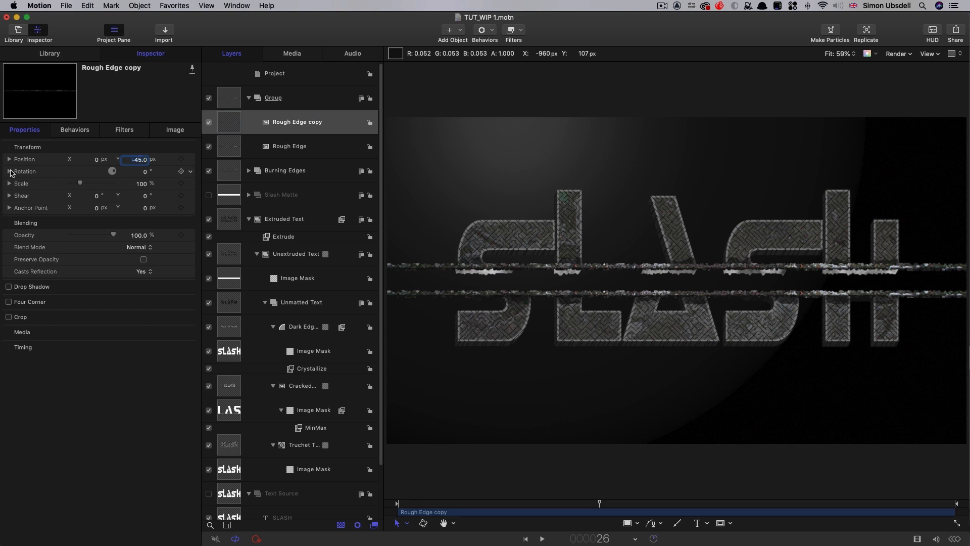
- Rotate the Rough Edge copy by 180° so it faces the lower side of the cut
double_click(145, 172)
type("180")
key("Return")
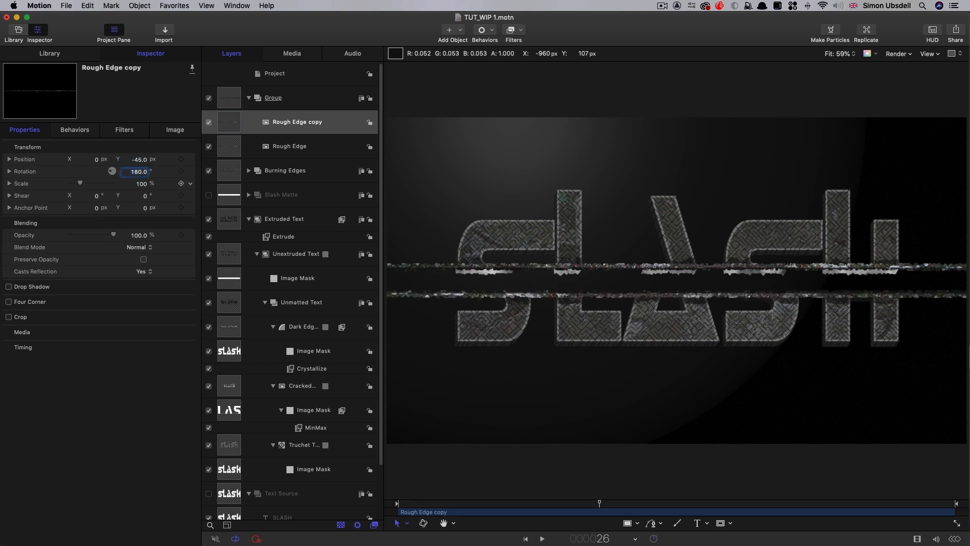
- Add an image mask to the rough edges' group with Text Source as its mask source, and scrub to frame 20 to check it
left_click(229, 98)
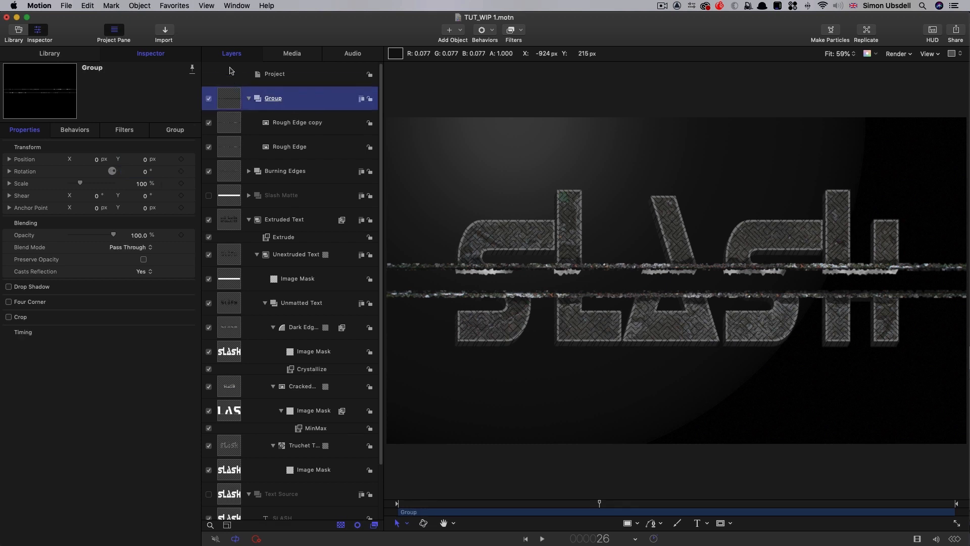
right_click(228, 97)
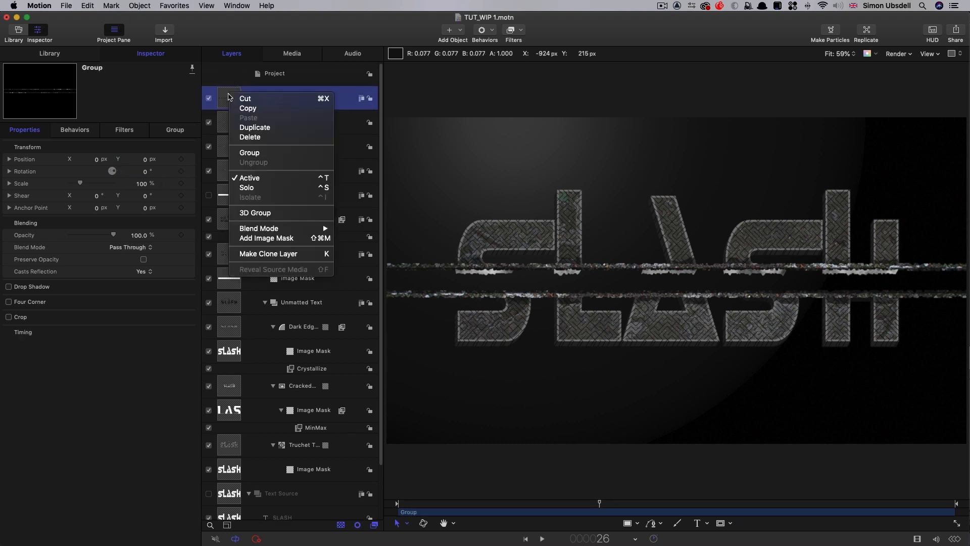
left_click(282, 240)
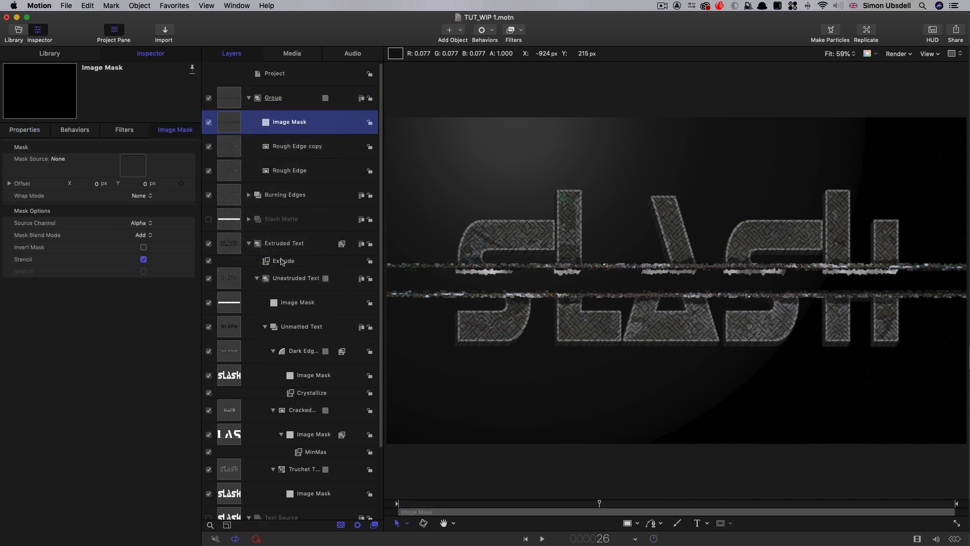
scroll(322, 417, "down", 4)
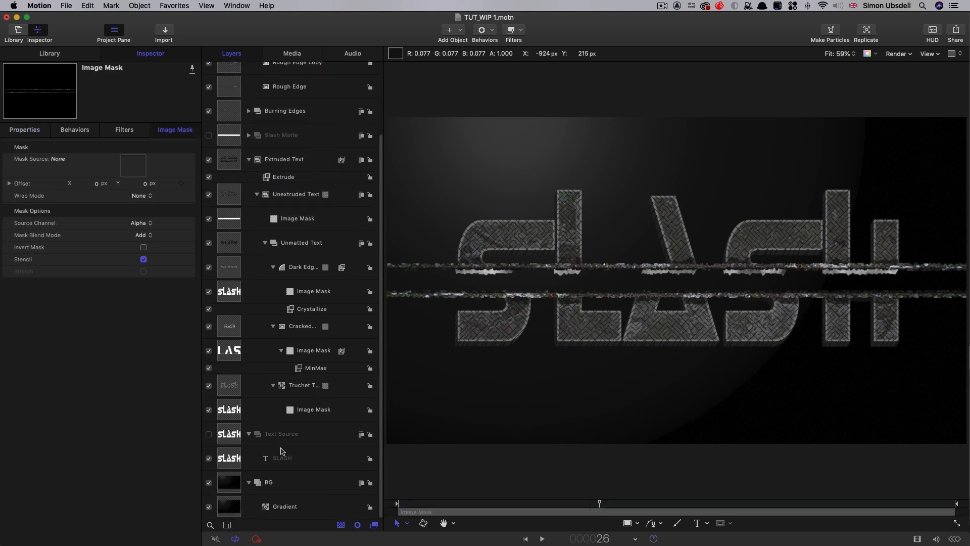
left_click_drag(229, 434, 125, 167)
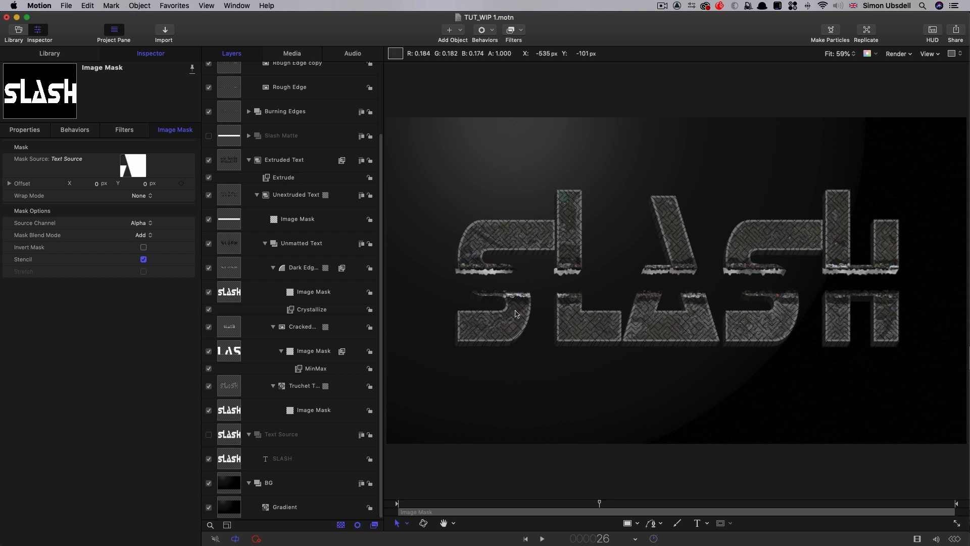
scroll(331, 262, "up", 4)
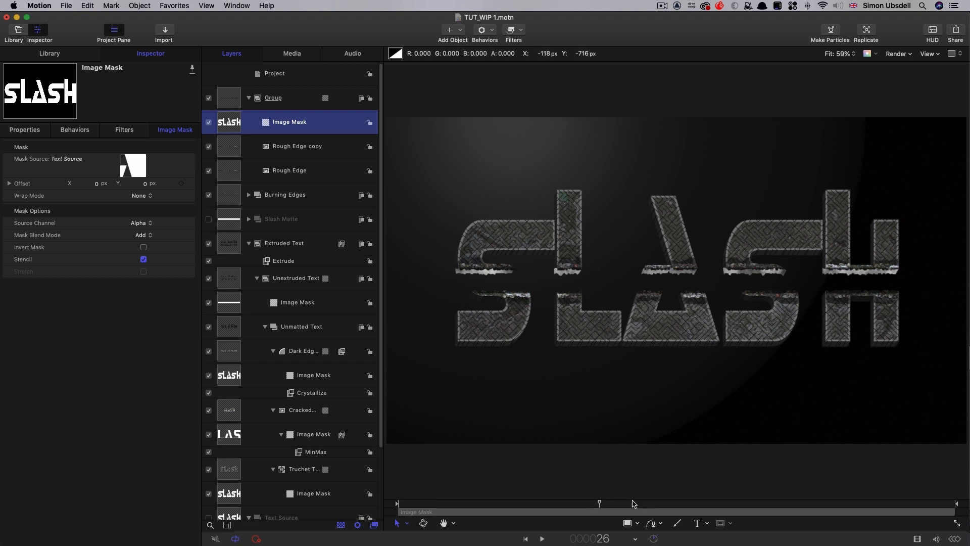
left_click_drag(601, 504, 569, 518)
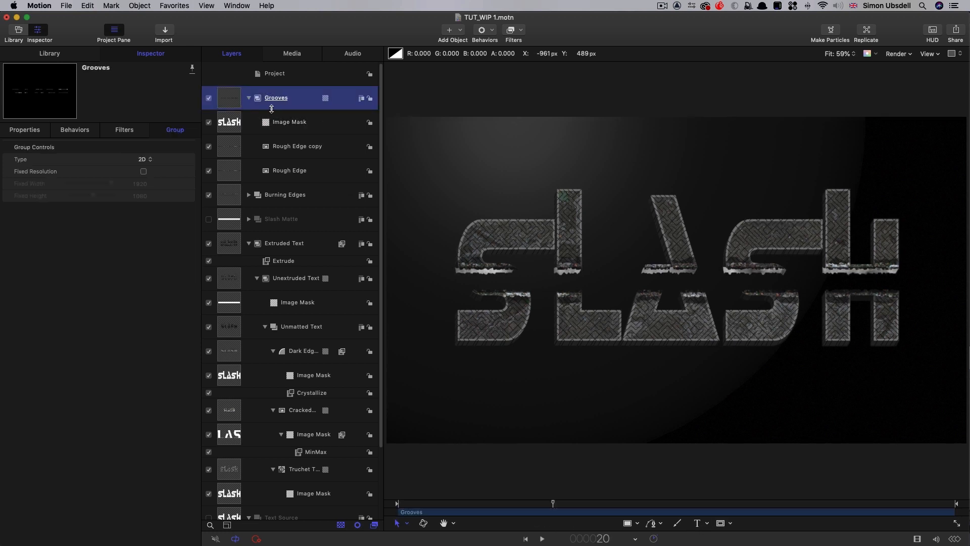
- Name the rough edges' group Grooves and collapse it, and add a new group at project level
left_click(248, 98)
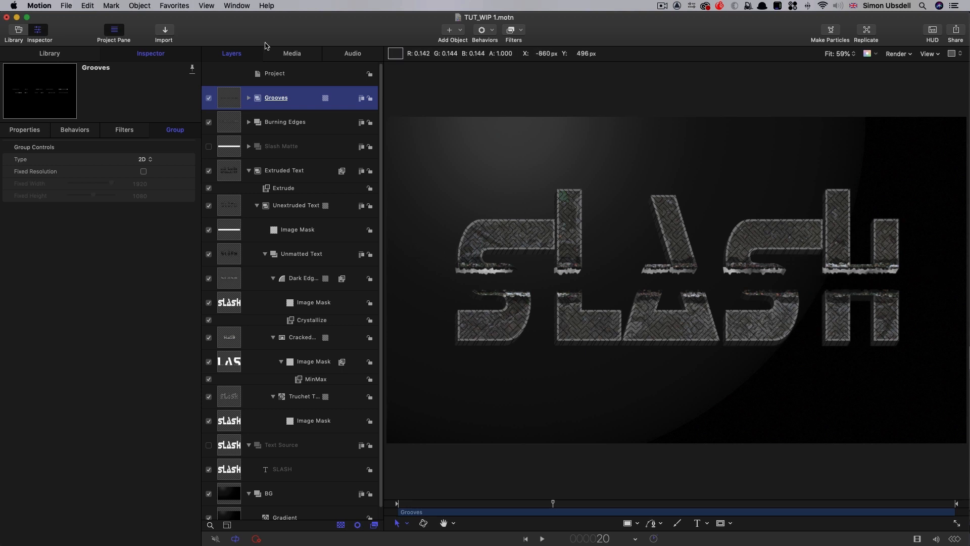
left_click(307, 77)
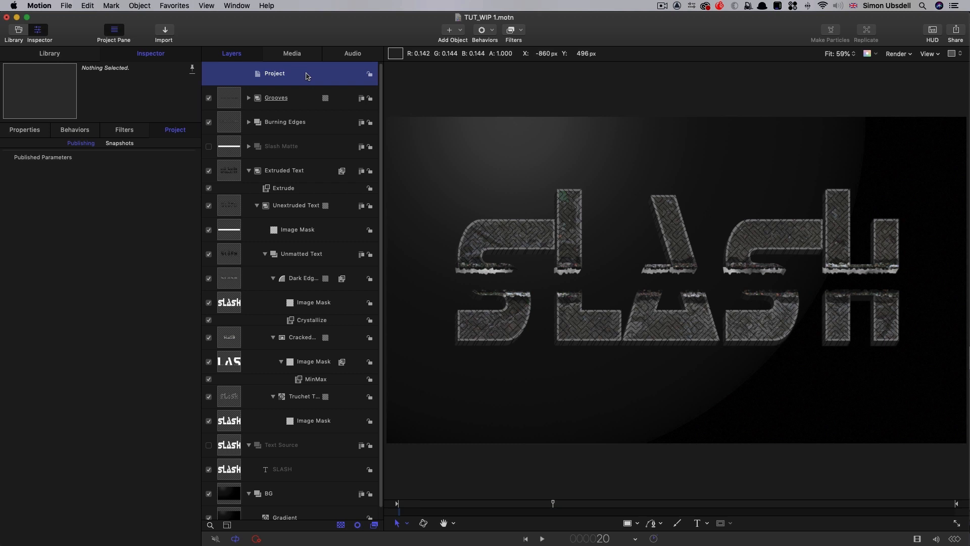
left_click(140, 6)
left_click(149, 16)
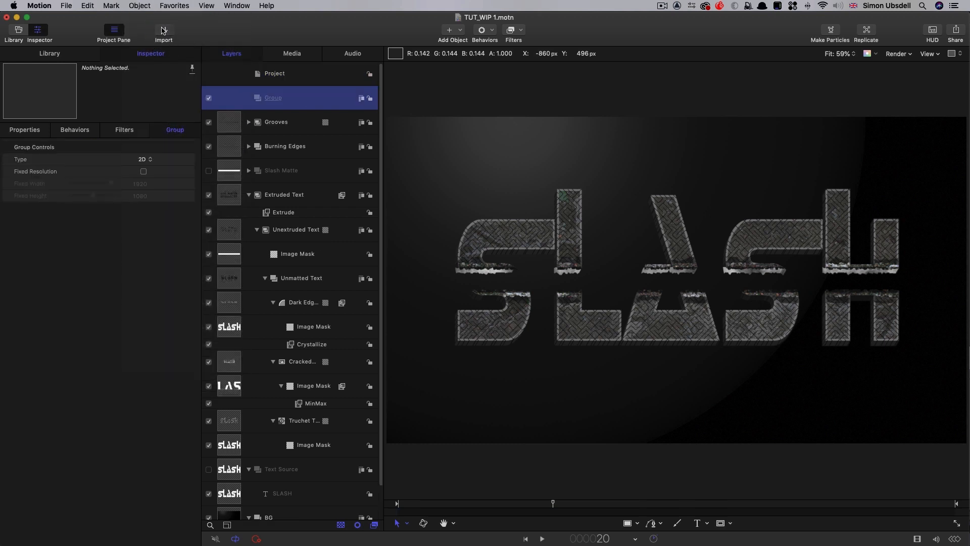
- Import CrackedConcrete.jpg into the new group and scale it to 65.95% so it fills the frame
left_click(163, 31)
left_click(420, 92)
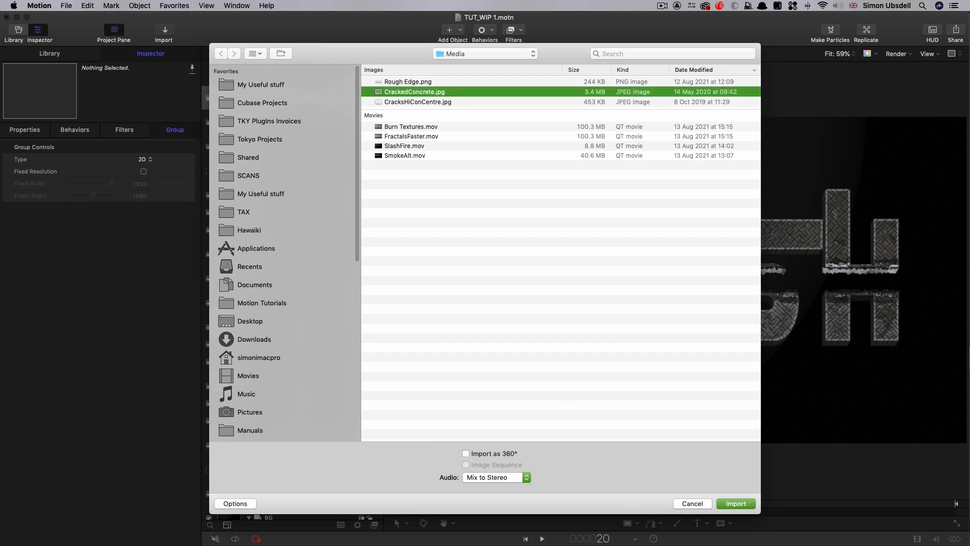
left_click(739, 505)
left_click(24, 129)
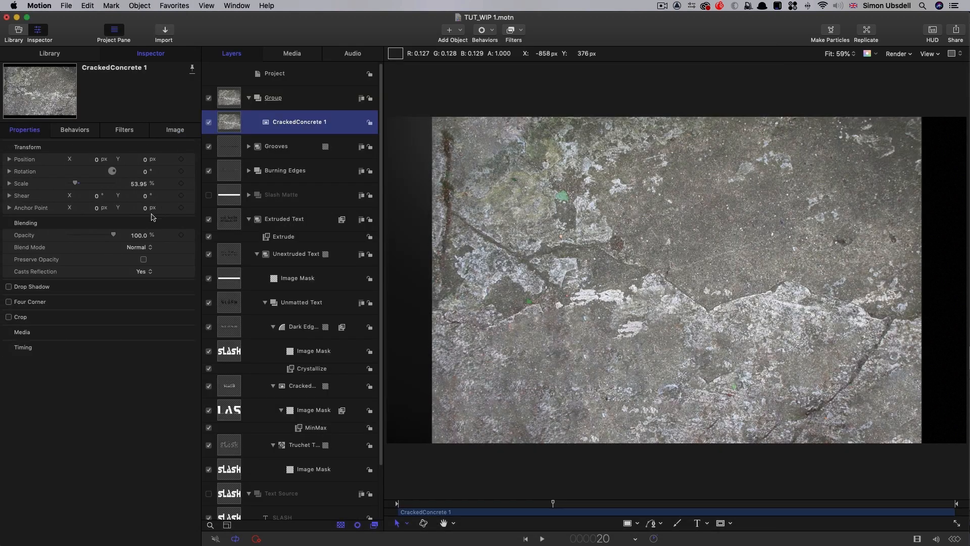
left_click_drag(141, 186, 152, 186)
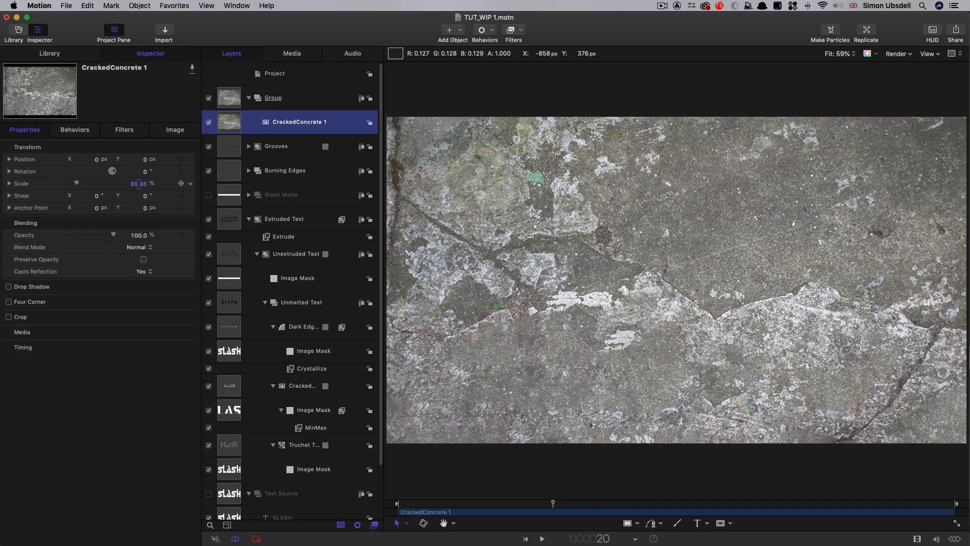
- Import CracksHiConCentre.jpg above the concrete layer and invert it with a Negative filter
left_click(165, 30)
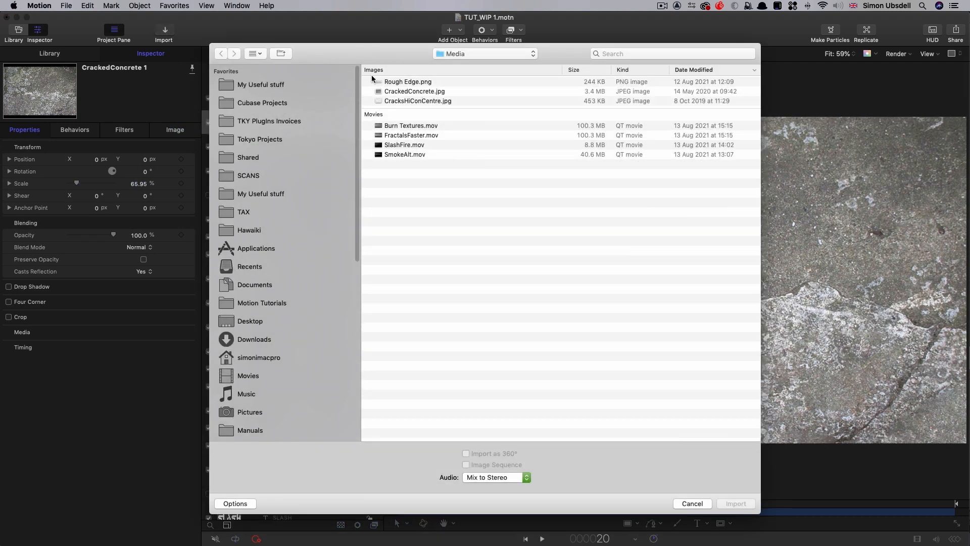
left_click(405, 101)
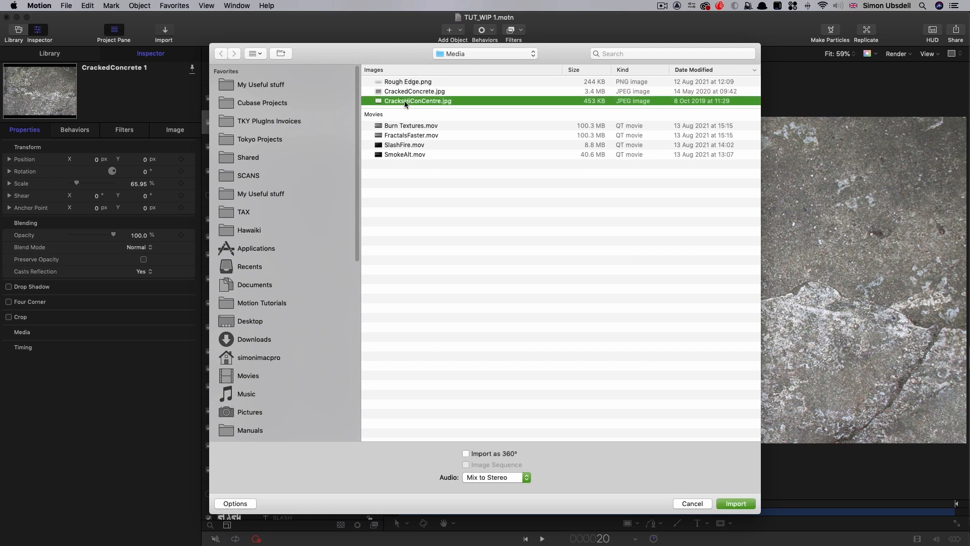
left_click(737, 504)
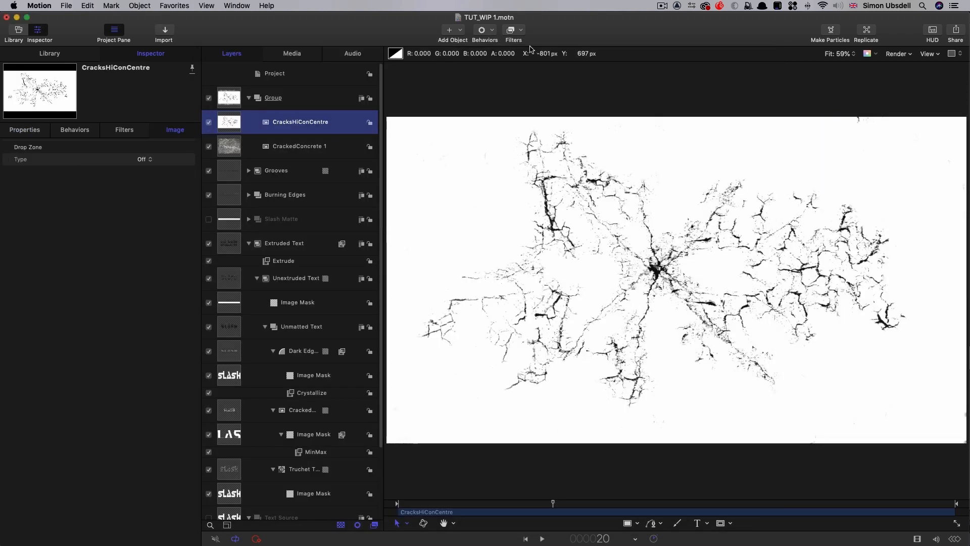
left_click(520, 31)
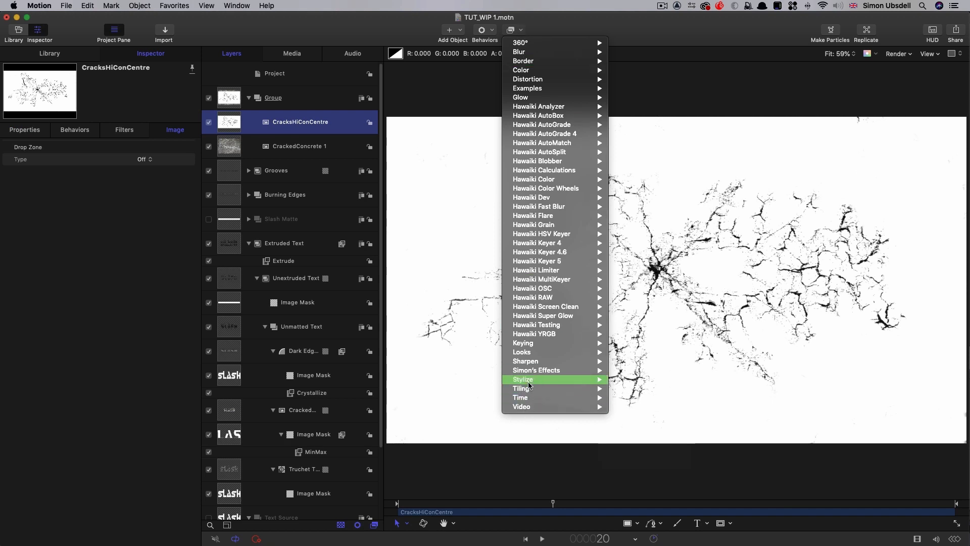
mouse_move(536, 71)
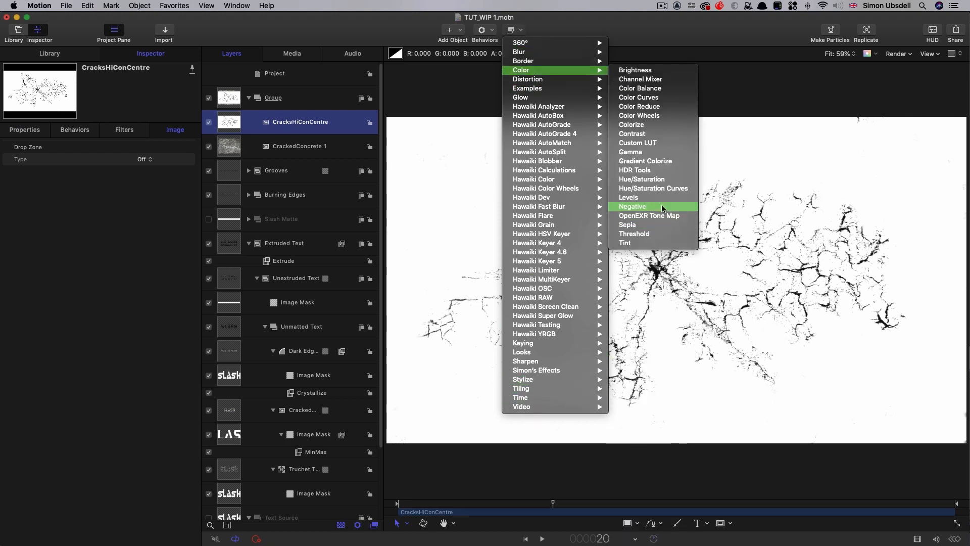
left_click(632, 207)
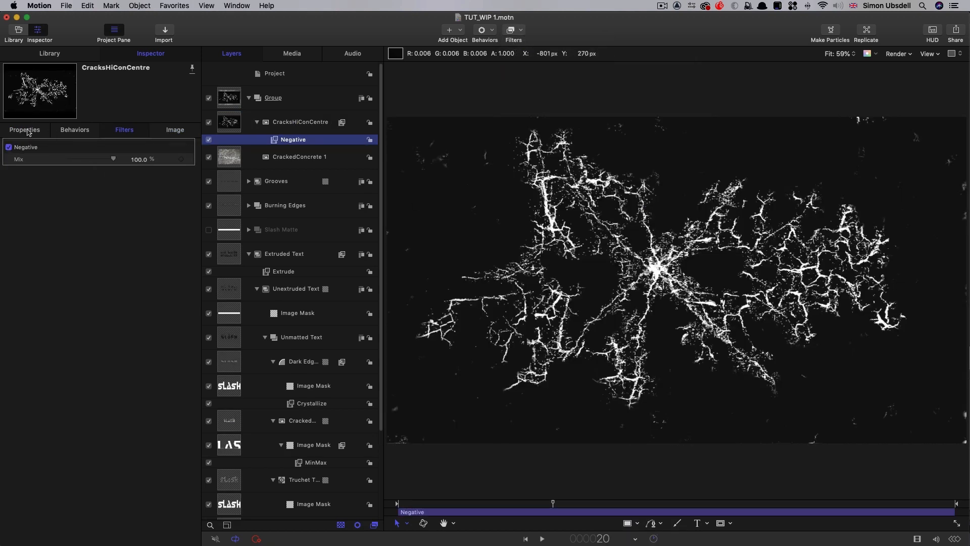
- Change the CracksHiConCentre layer's blend mode to overlay only its white cracks on the concrete
key("super+Tab")
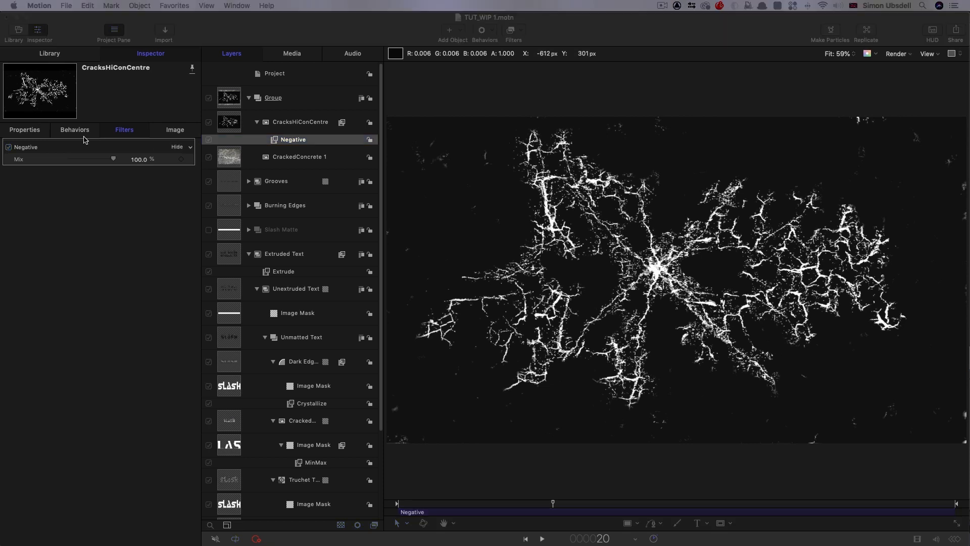
left_click(228, 121)
left_click(17, 129)
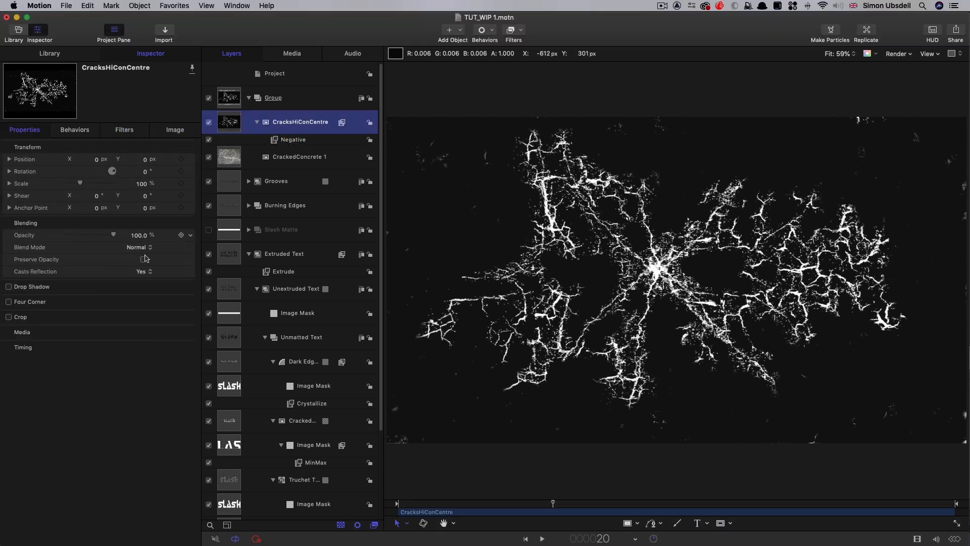
left_click(151, 247)
left_click(139, 314)
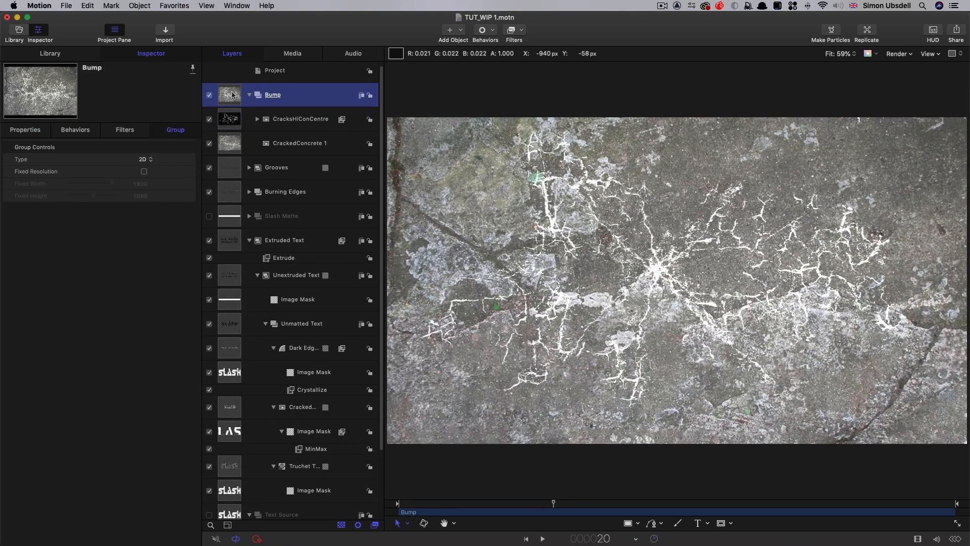
- Name the concrete and cracks group Bump, and collapse and hide it
left_click(249, 96)
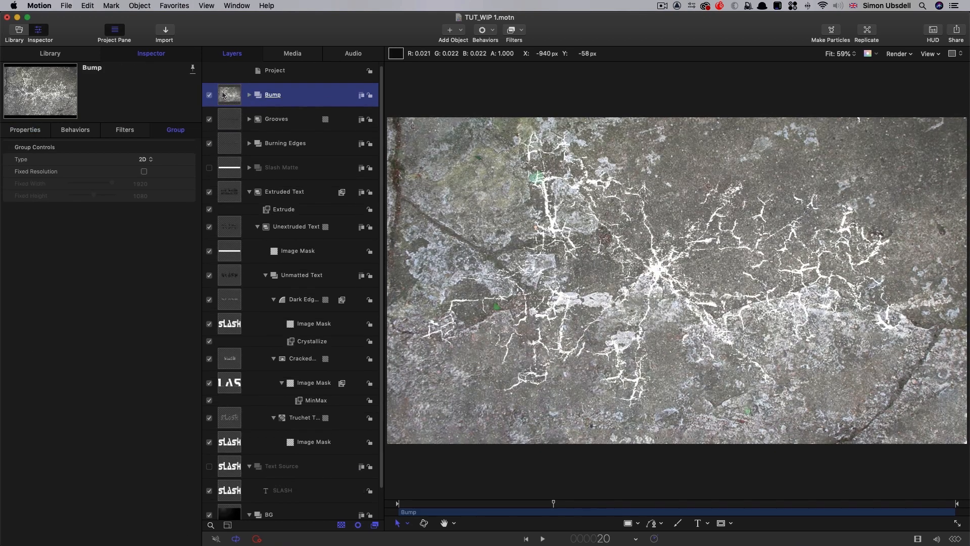
left_click(209, 96)
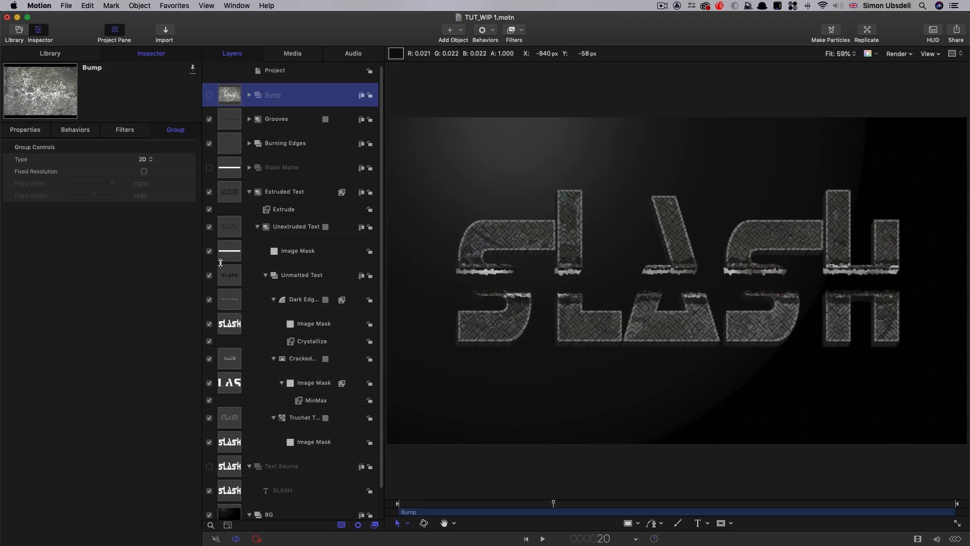
- Make a clone layer of the Unextruded Text group and move it into its own new group directly above Extruded Text
left_click(231, 230)
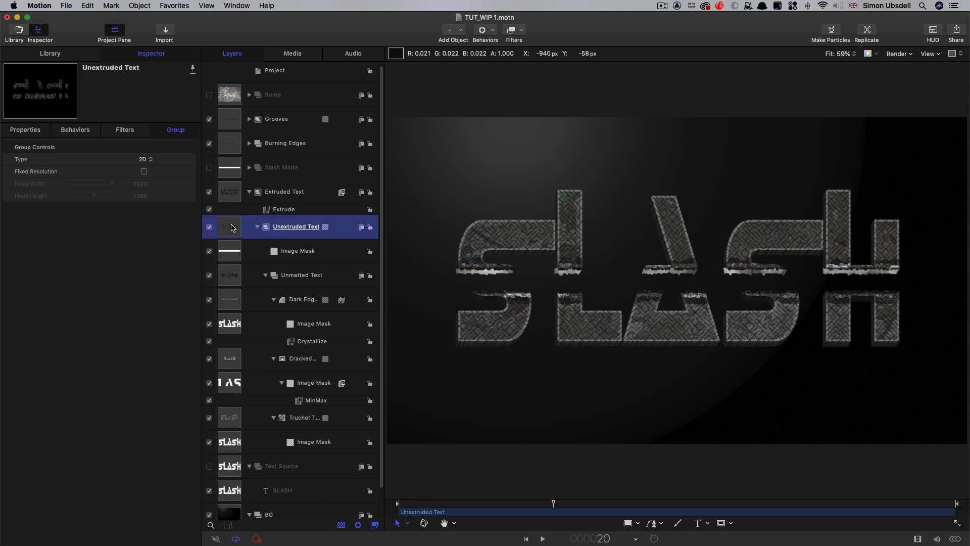
right_click(231, 227)
left_click(301, 385)
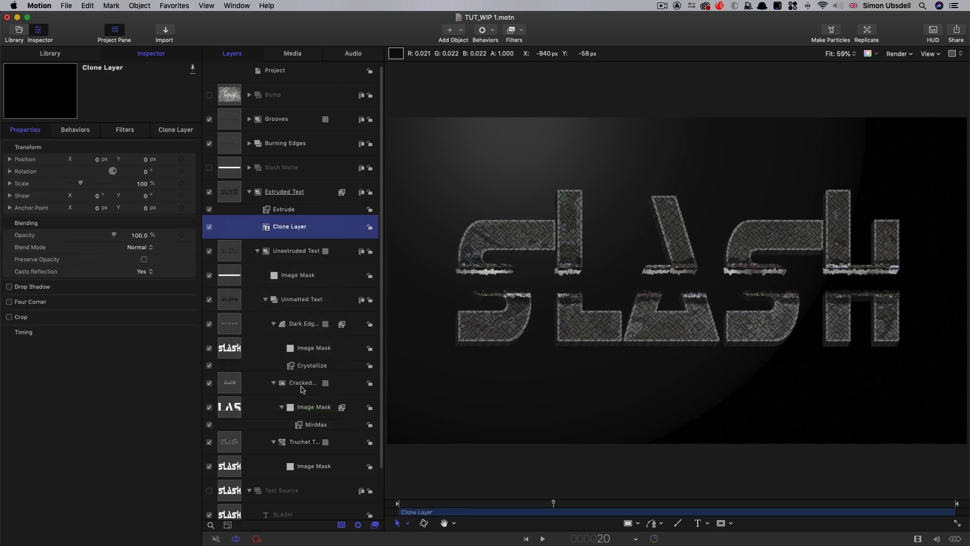
left_click_drag(231, 231, 223, 181)
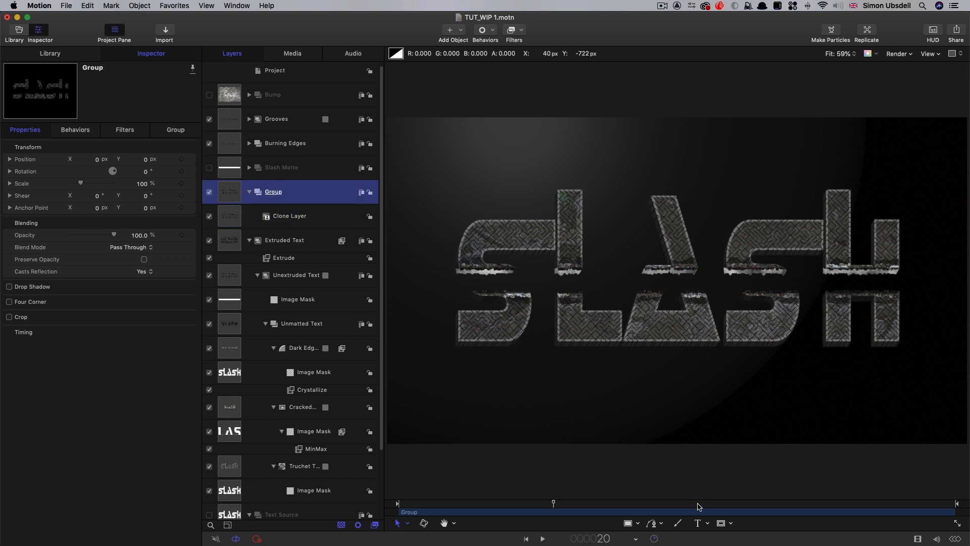
- Draw a horizontal rectangle mask over the slash, across the full frame width, on the clone layer's group
left_click(721, 524)
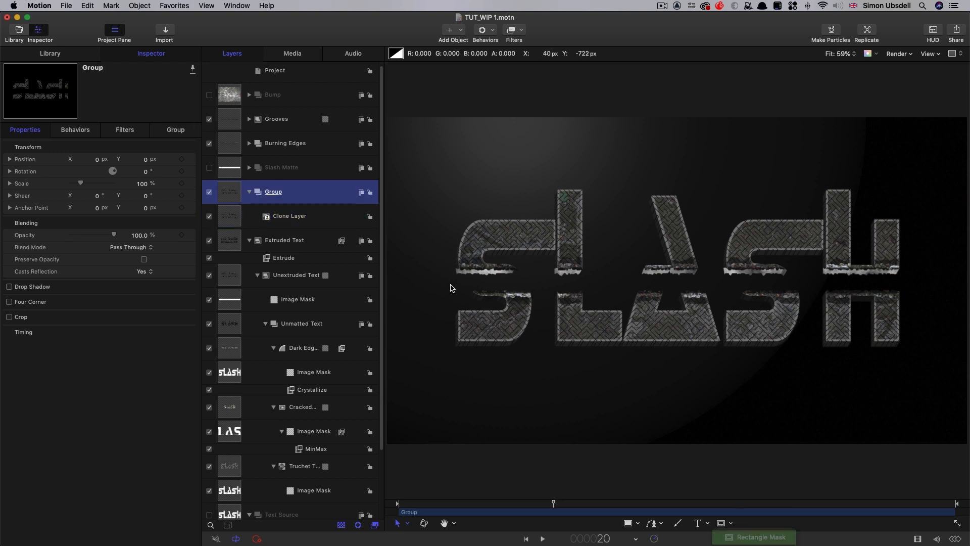
left_click_drag(389, 240, 969, 312)
right_click(139, 147)
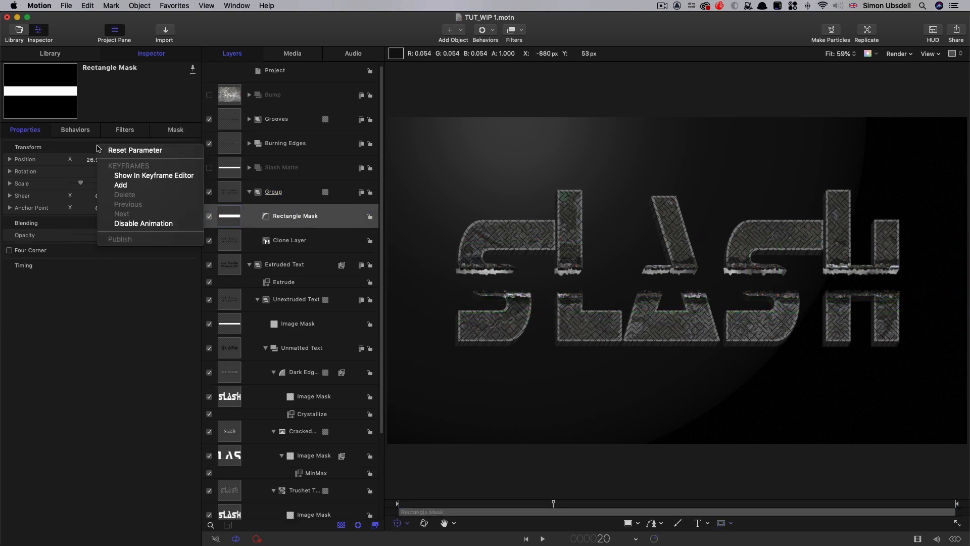
key("Escape")
- Set the rectangle mask's width to 1920 and its height to 150
left_click(175, 130)
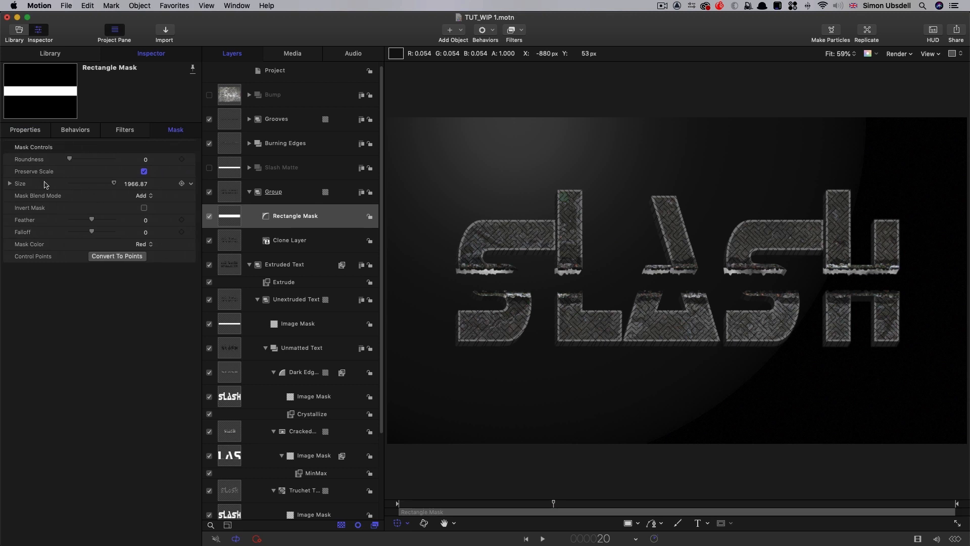
left_click(28, 184)
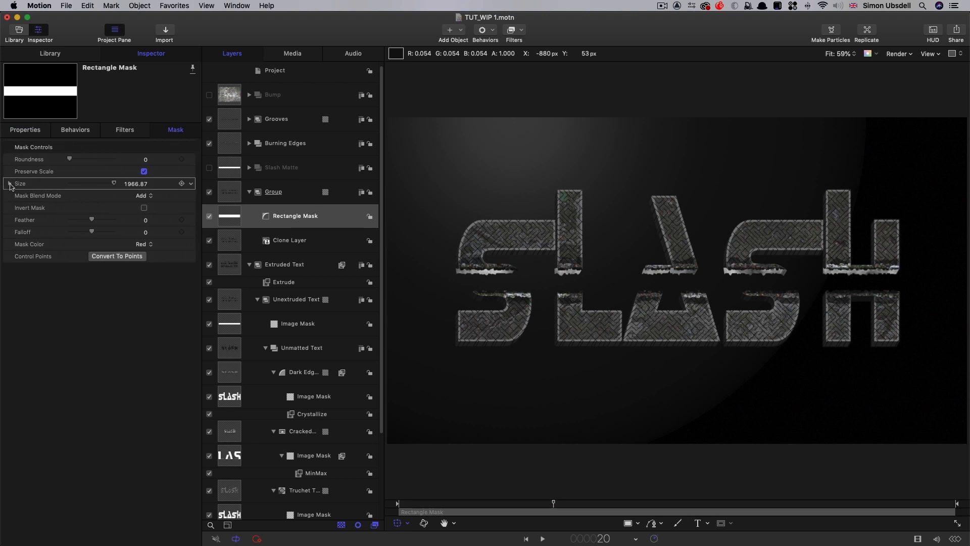
left_click(10, 183)
left_click(136, 196)
type("19")
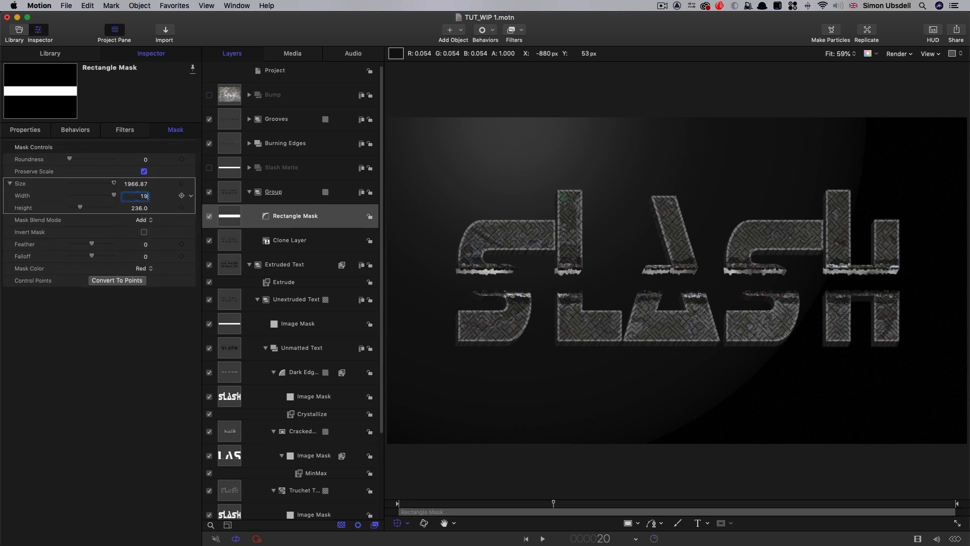
type("20")
key("Tab")
type("15")
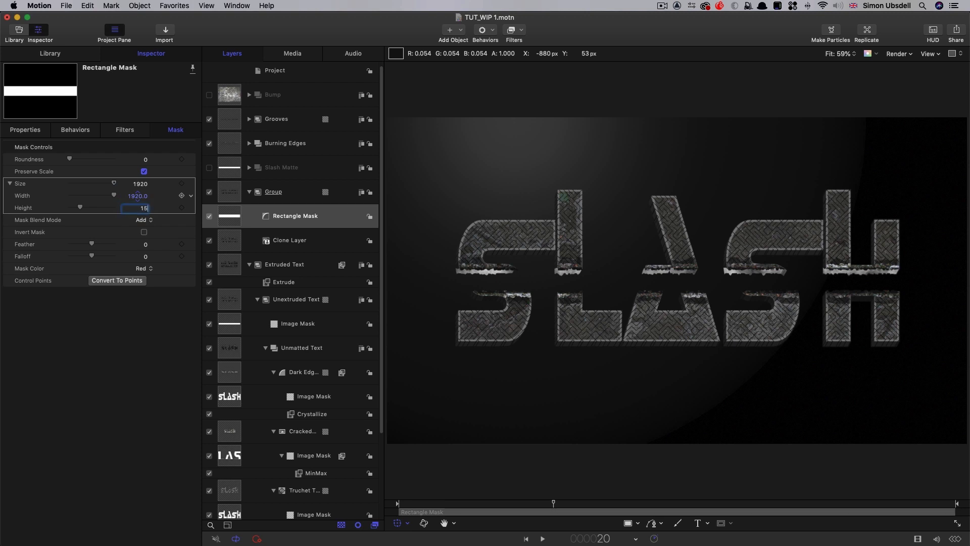
type("0")
key("Return")
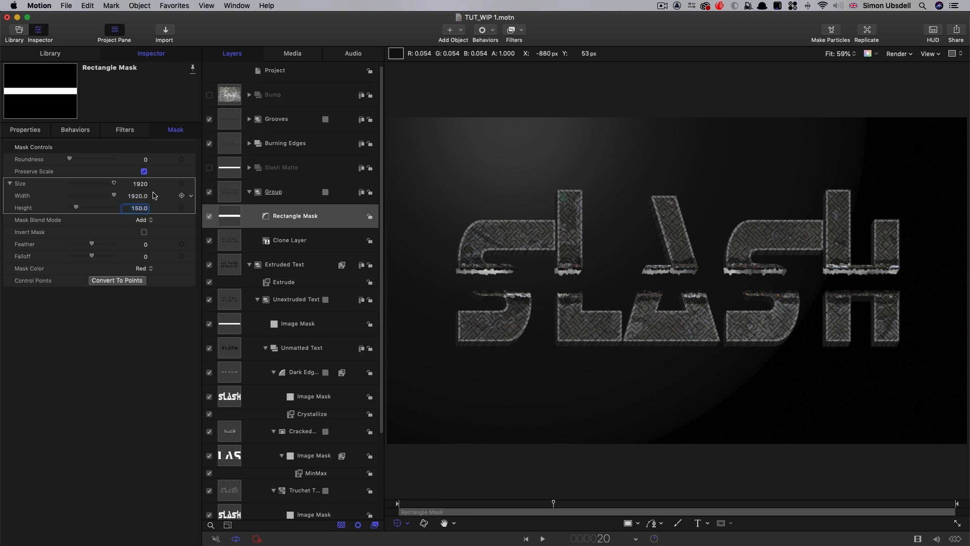
- Add an Indent filter to the clone layer, using the Bump group as height map with Stretch To Fit off
left_click(227, 239)
left_click(522, 30)
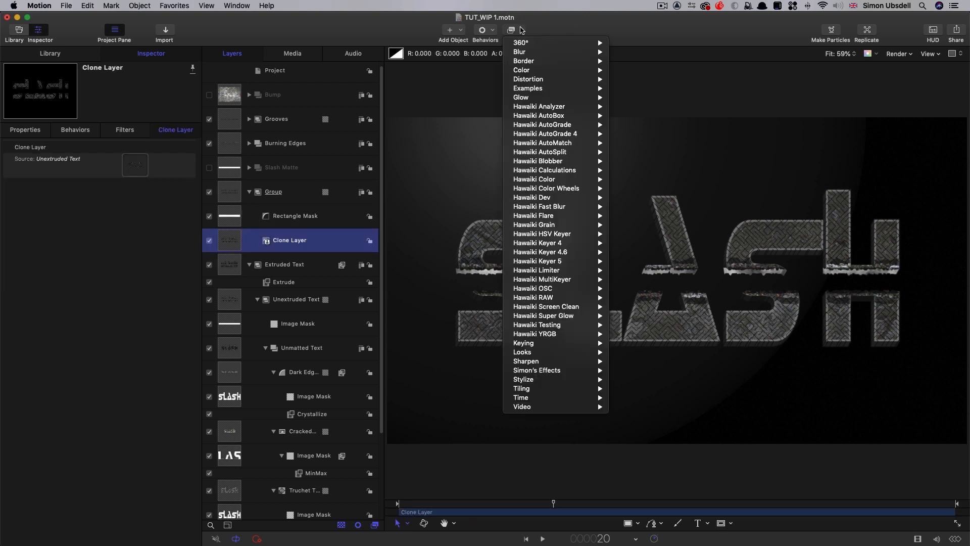
mouse_move(532, 379)
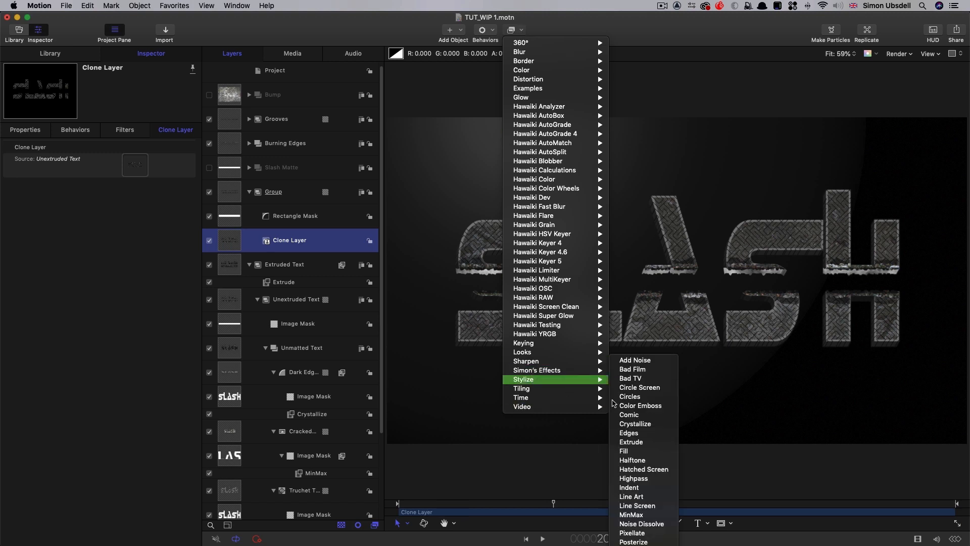
left_click(632, 487)
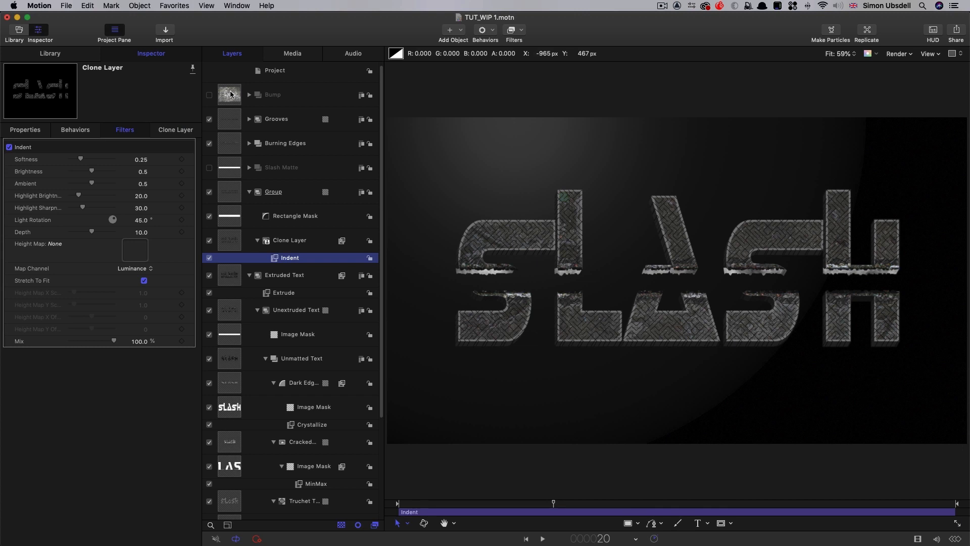
left_click_drag(230, 94, 133, 252)
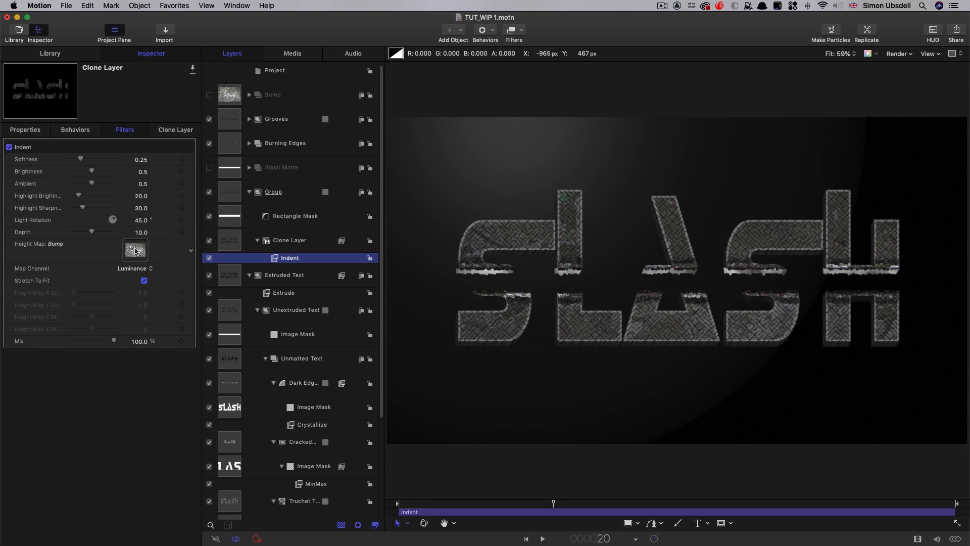
left_click(144, 281)
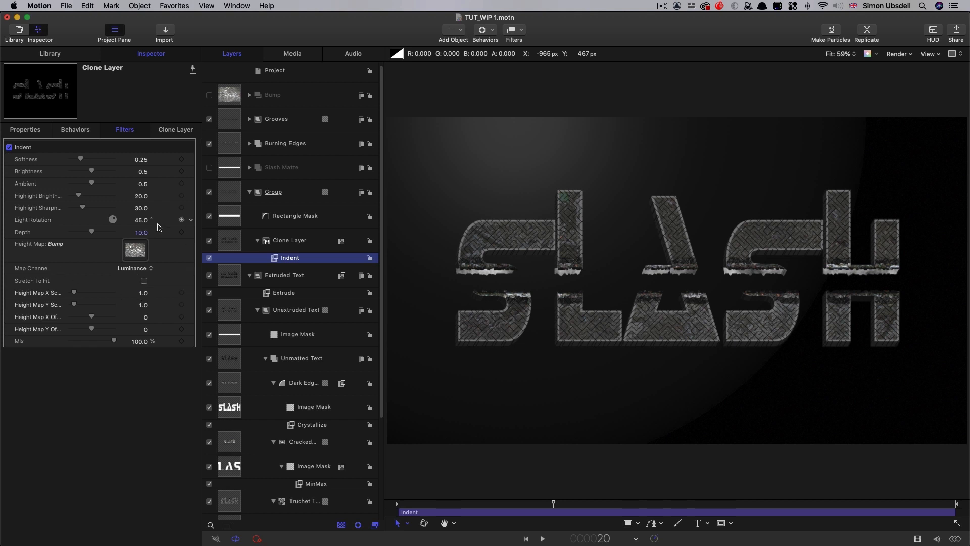
- Set the Indent filter's Brightness and Ambient to 0, Highlight Brightness to 100 and Depth to 5
left_click_drag(92, 172, 2, 167)
left_click_drag(91, 183, 2, 174)
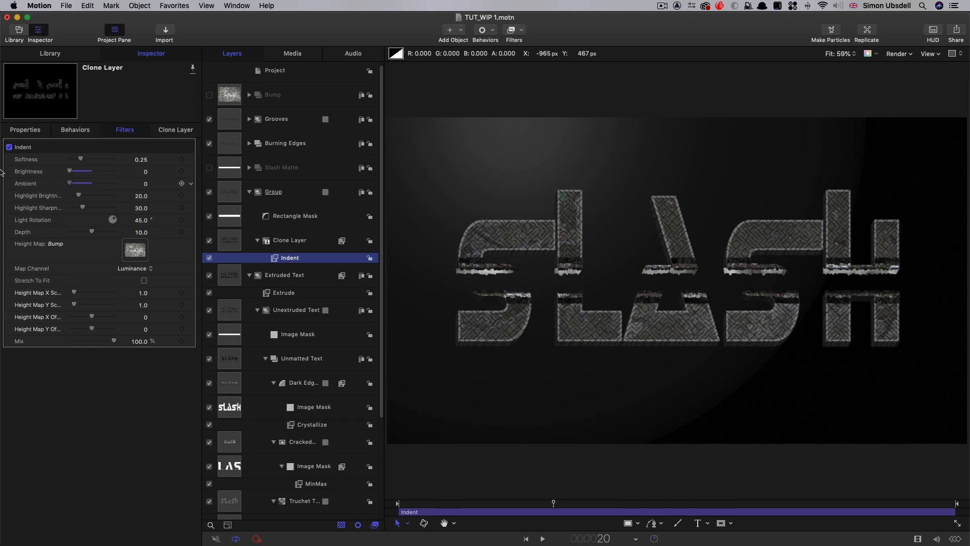
left_click_drag(80, 198, 158, 210)
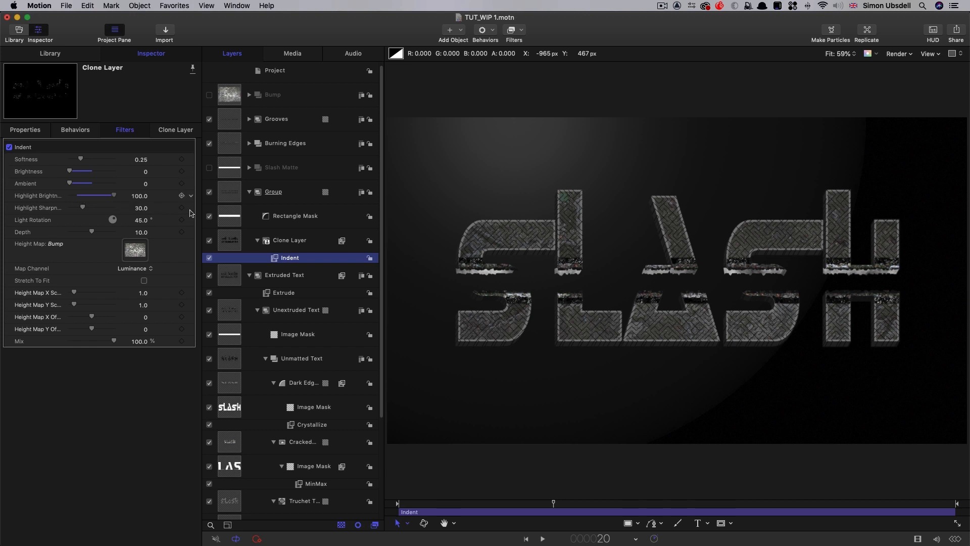
left_click(141, 233)
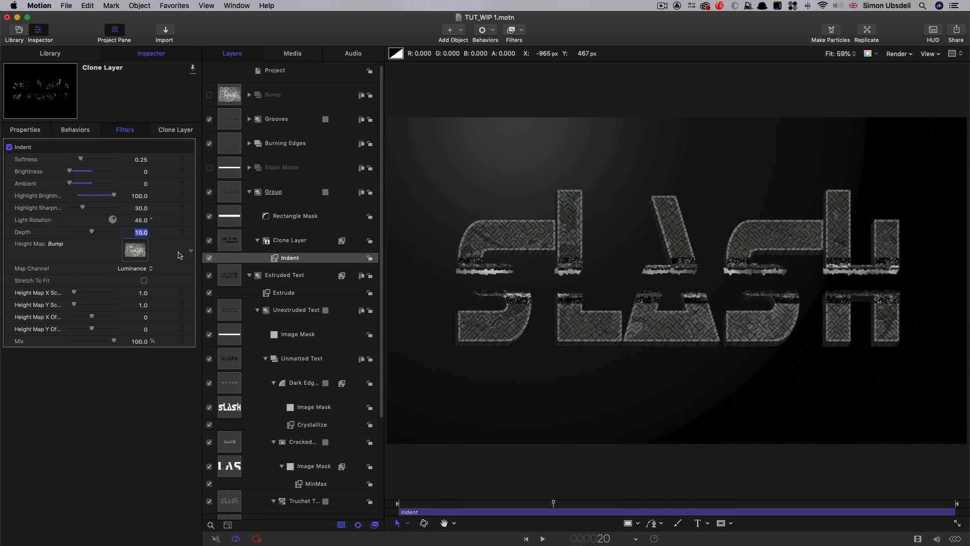
key("Return")
type("5")
key("Return")
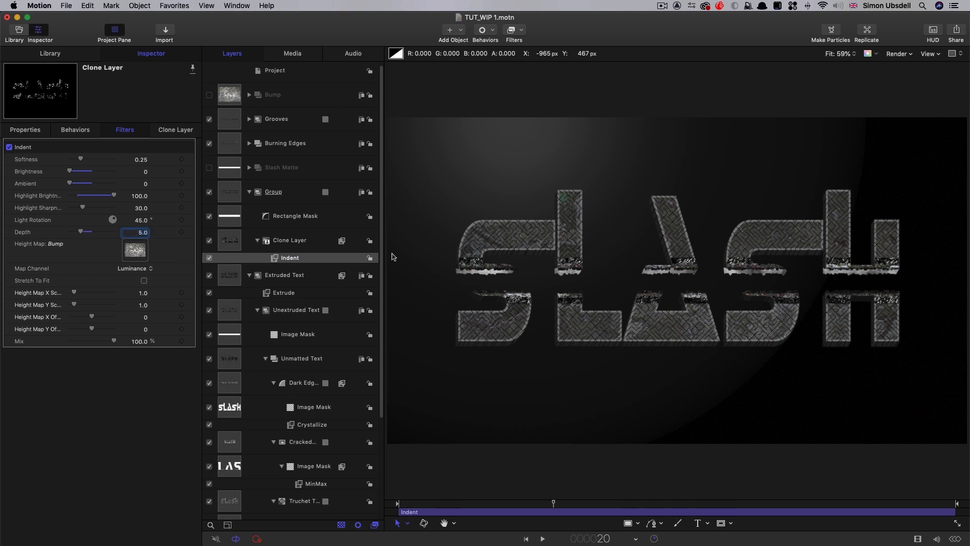
- Compare the title with and without the indented group, and set the Indent filter's Light Rotation to 270°
left_click(208, 193)
left_click(208, 194)
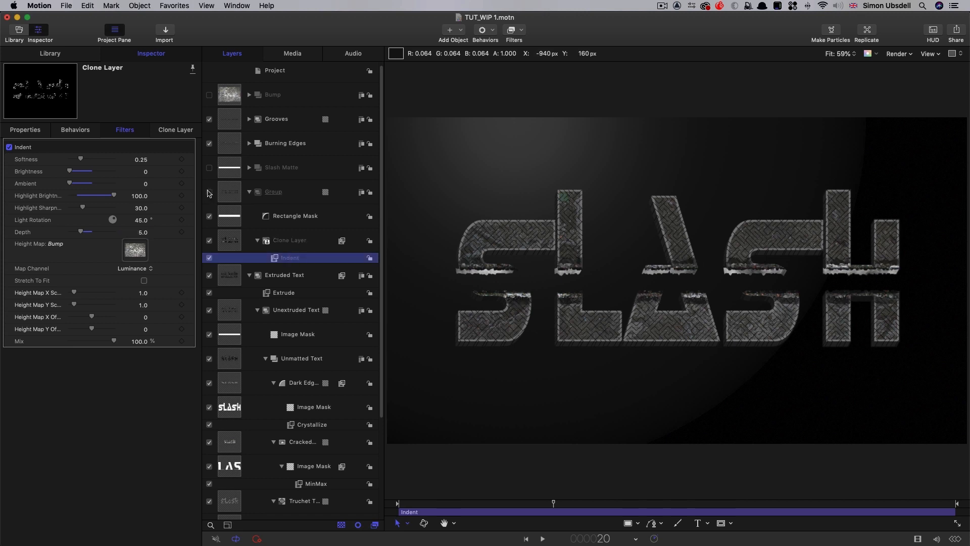
left_click(141, 220)
type("2")
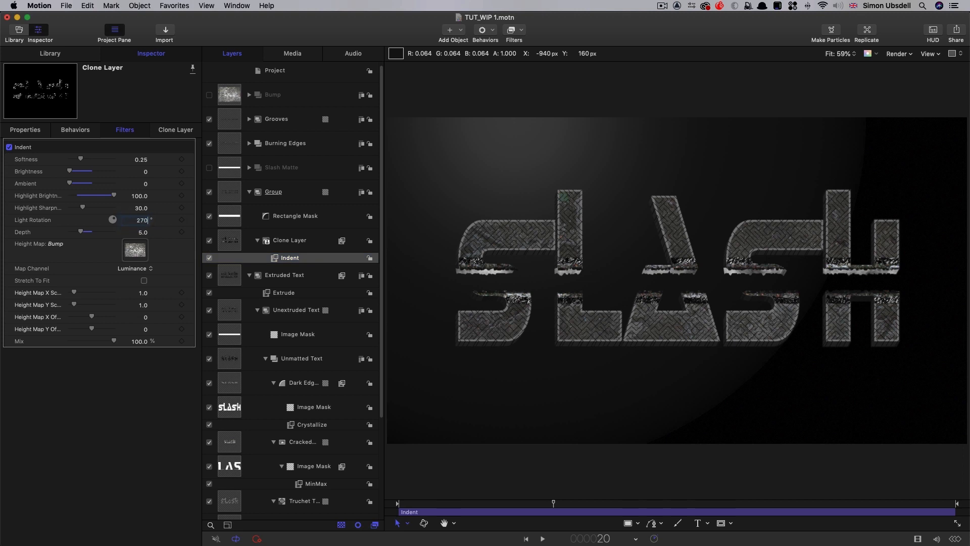
type("70")
key("Return")
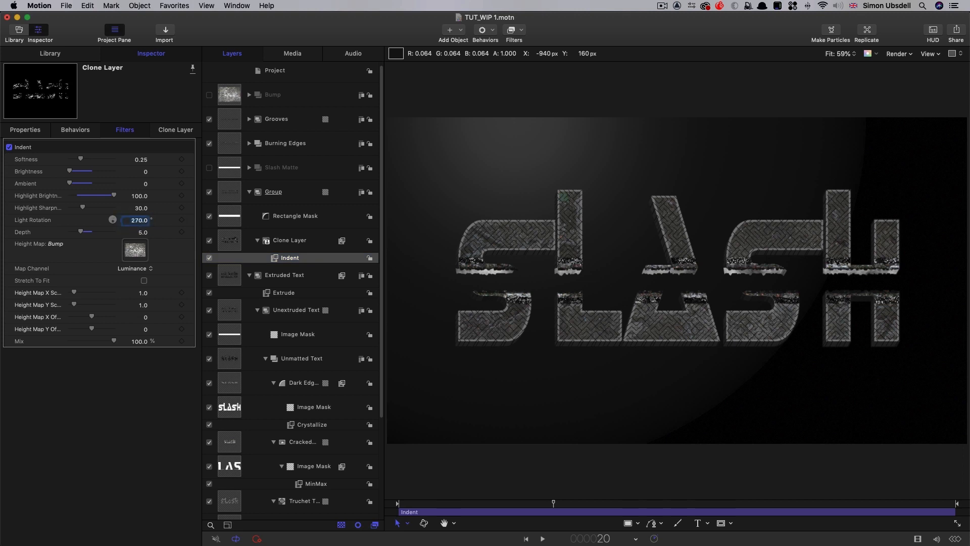
- Feather the rectangle mask by 59, and name its parent group Destruction and collapse it
left_click(225, 216)
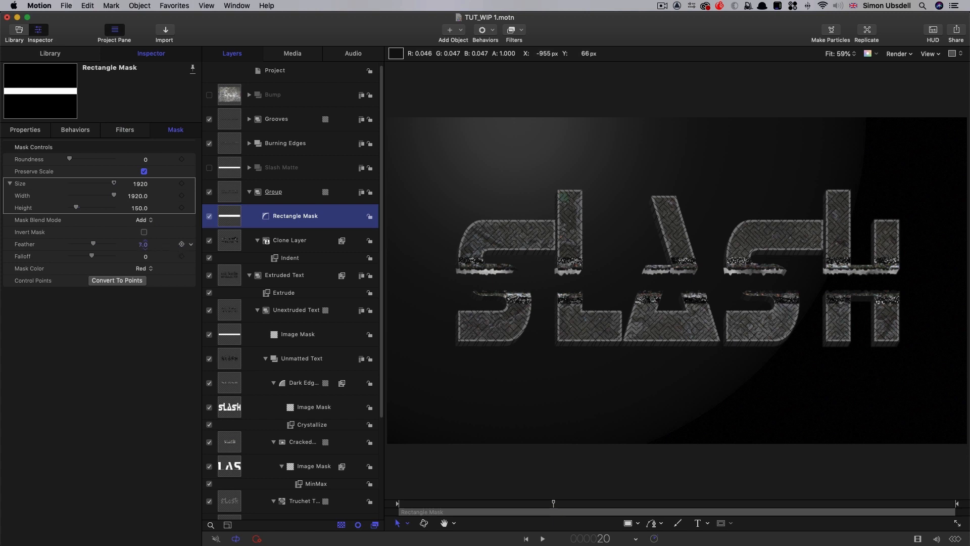
mouse_move(145, 245)
left_mouse_down()
mouse_move(159, 245)
mouse_move(144, 245)
left_mouse_up()
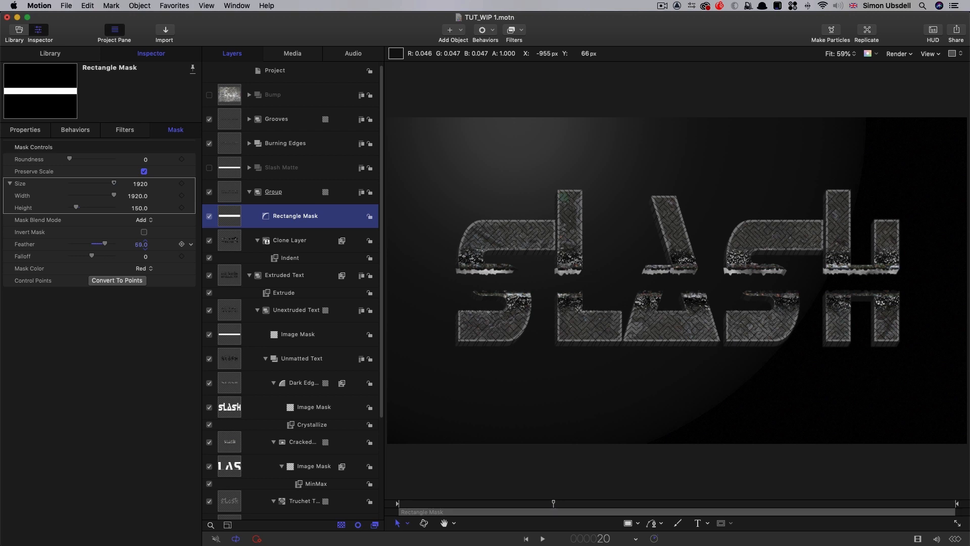
left_click(210, 192)
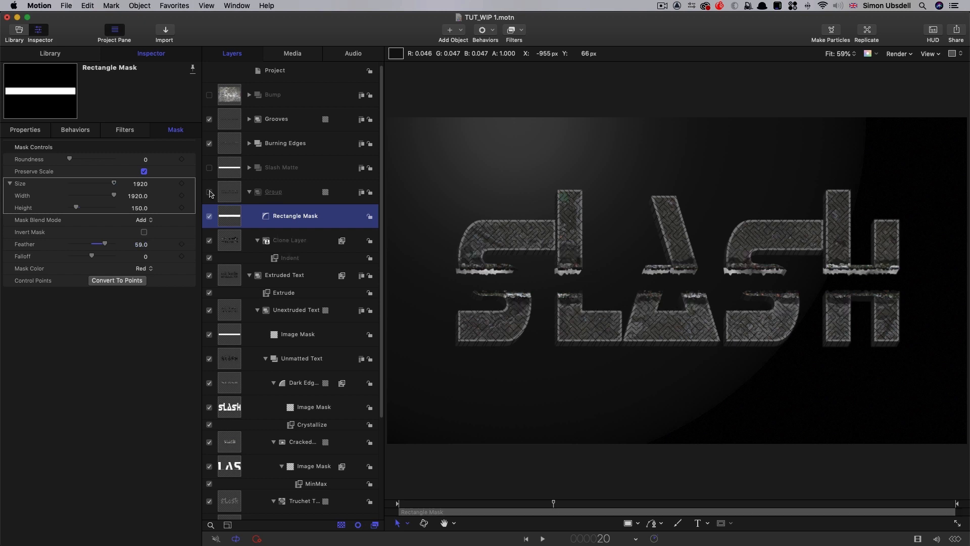
left_click(209, 191)
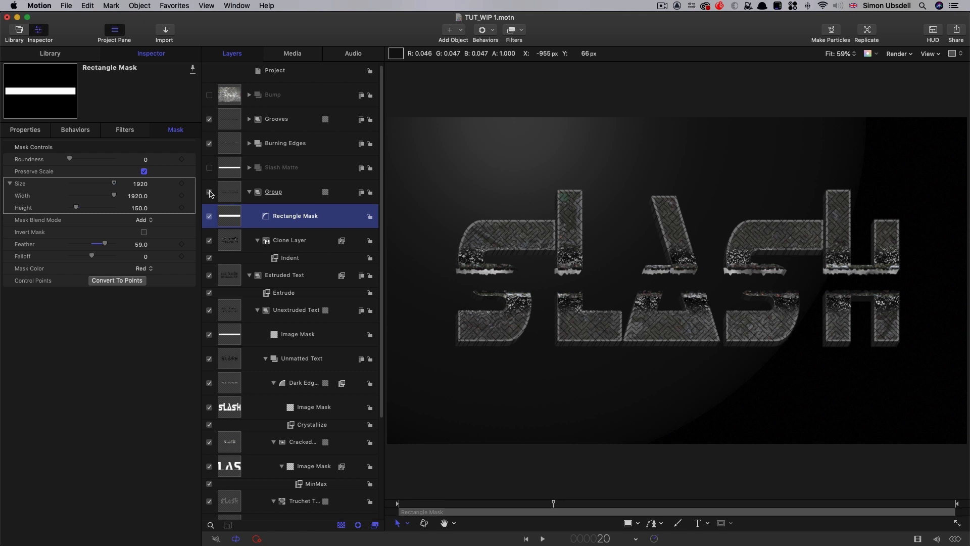
left_click(234, 192)
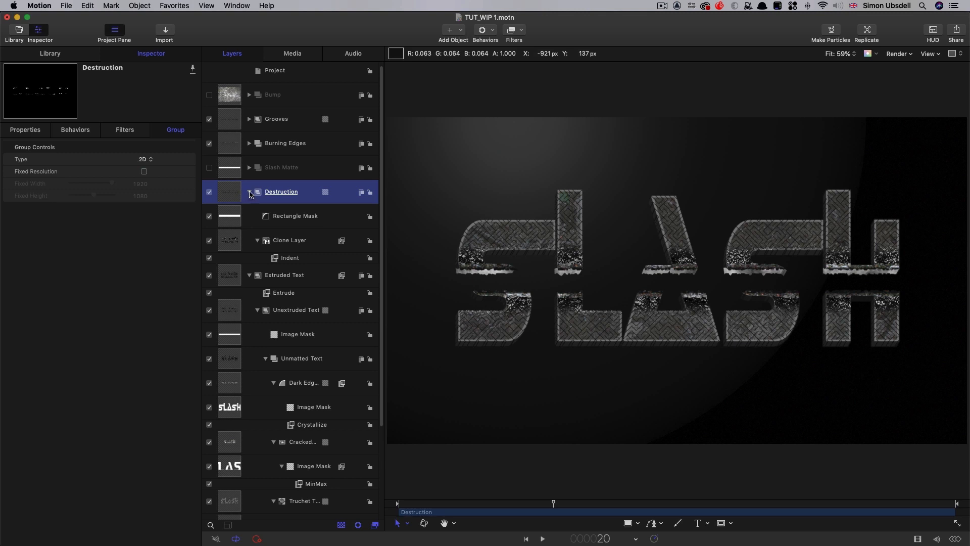
left_click(250, 192)
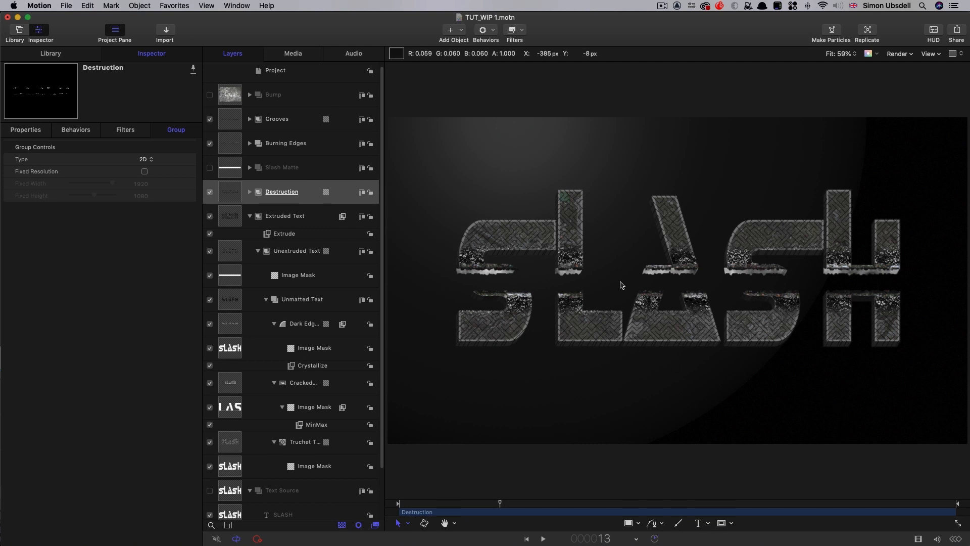
- Create a new group at the top of the project and import SlashFire.mov from the Media folder into it
left_click(290, 76)
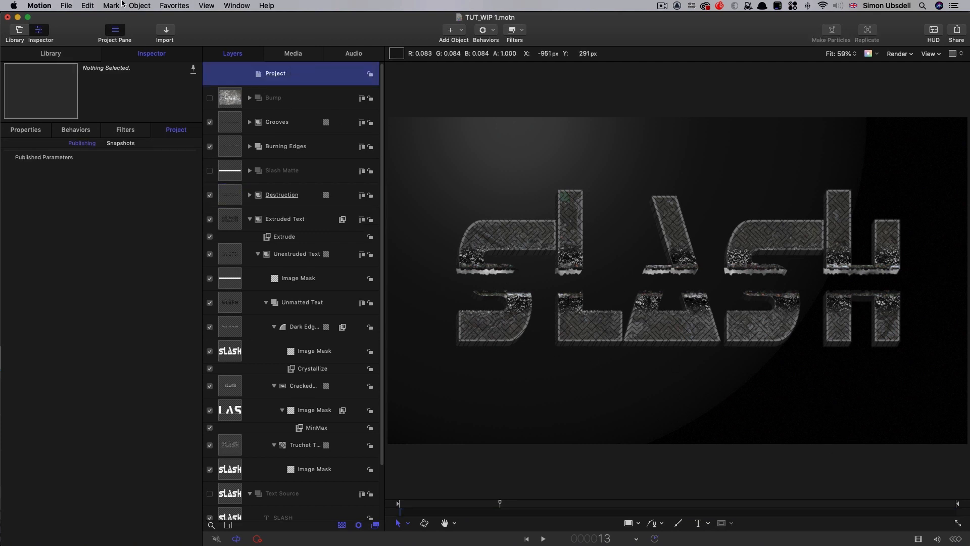
left_click(136, 5)
left_click(149, 19)
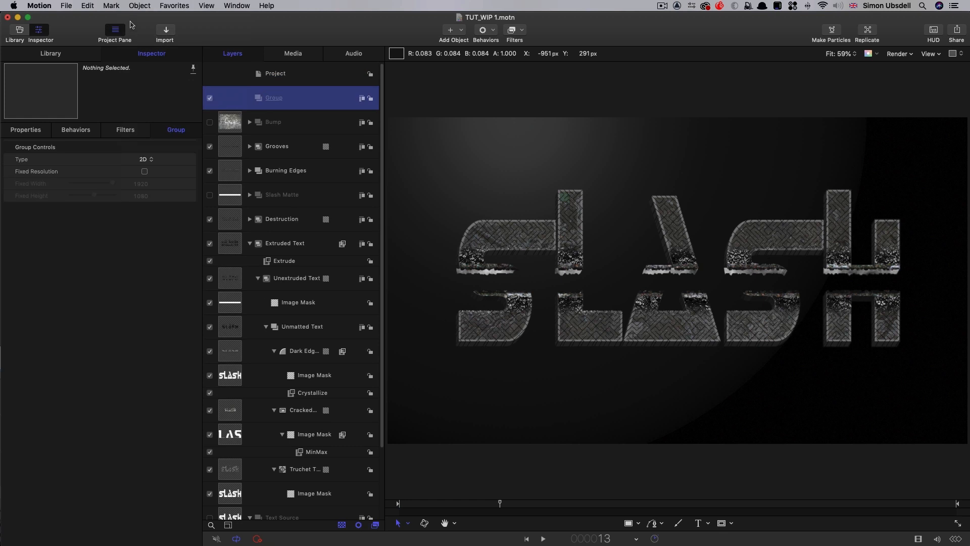
left_click(166, 32)
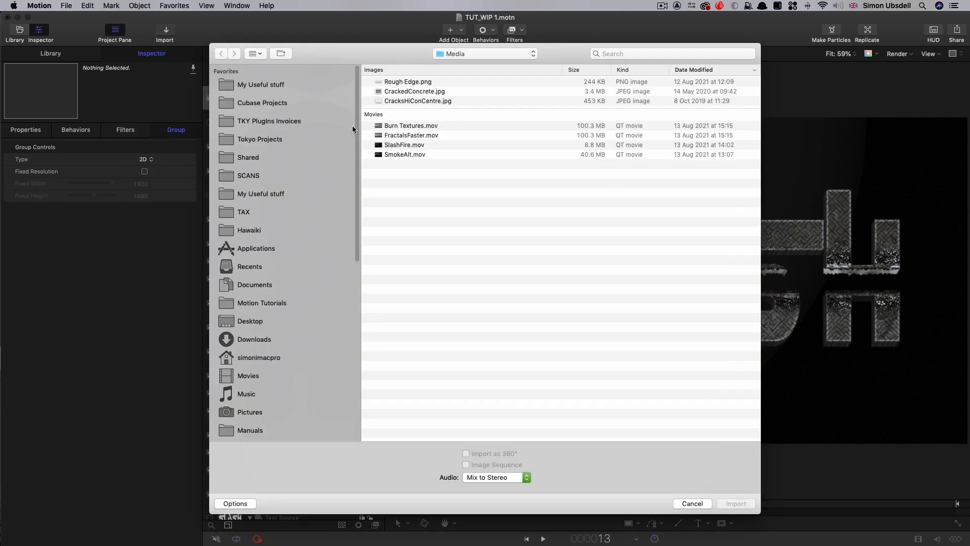
left_click(407, 145)
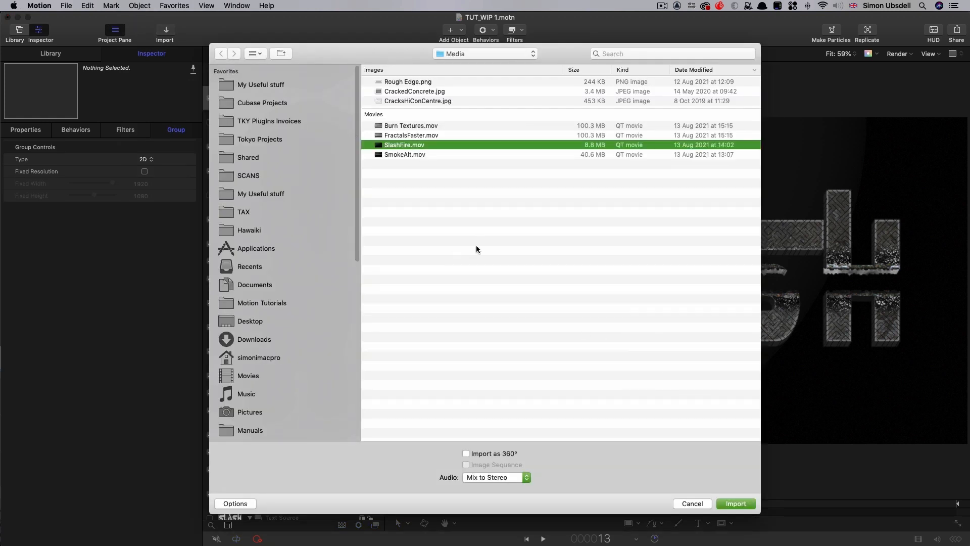
left_click(740, 504)
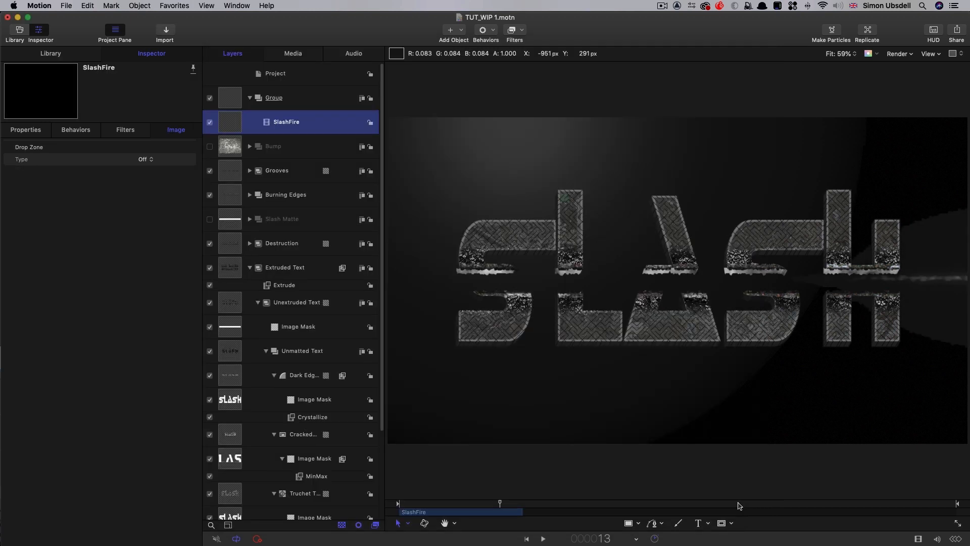
- Shift the SlashFire clip to start at frame 15, preview the playback and park the playhead at frame 21
mouse_move(464, 504)
left_mouse_down()
mouse_move(407, 504)
mouse_move(453, 508)
left_mouse_up()
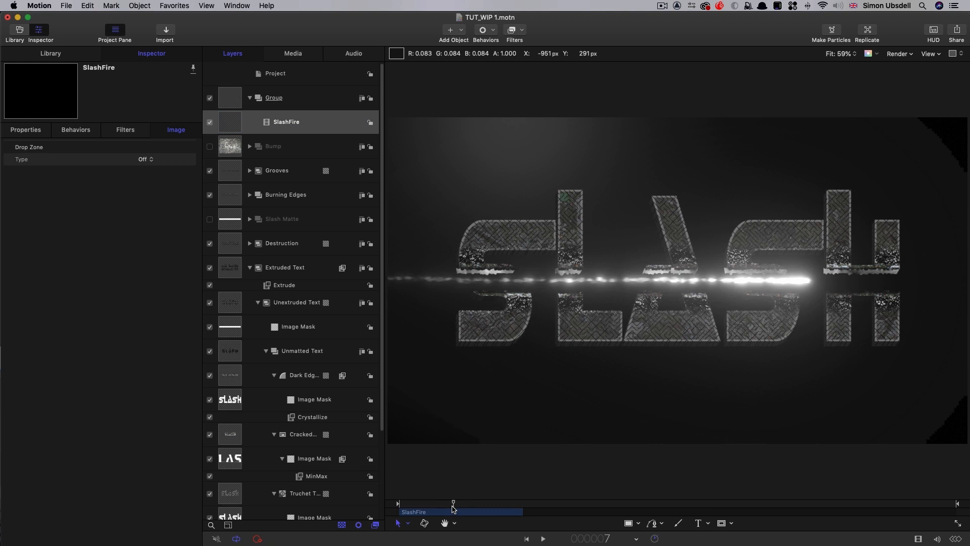
left_click_drag(454, 508, 514, 514)
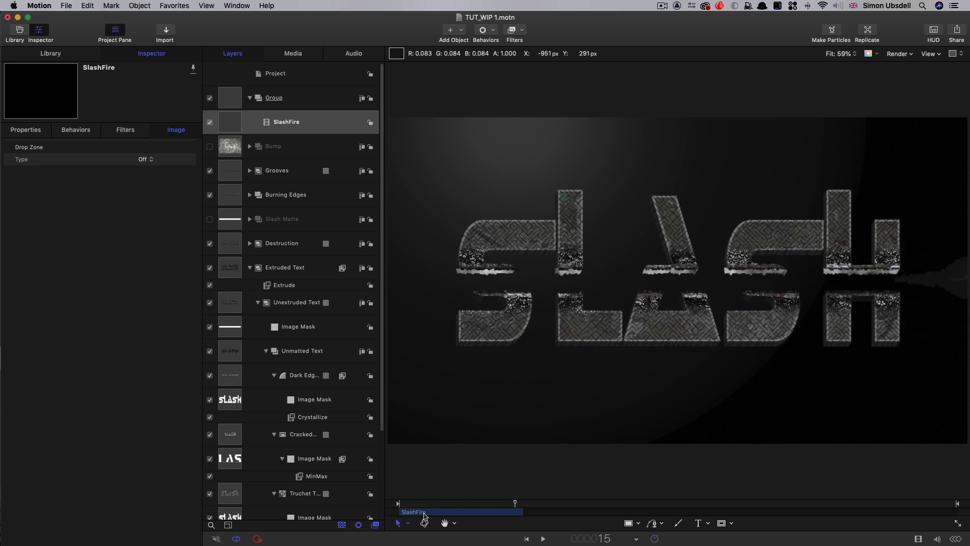
left_click_drag(418, 514, 528, 516)
key("space")
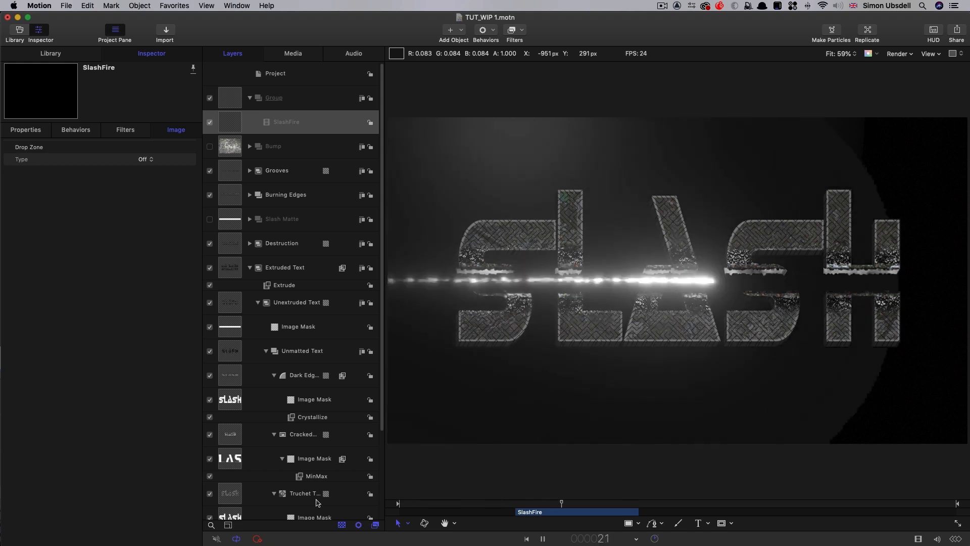
key("space")
left_click(569, 504)
mouse_move(568, 506)
left_mouse_down()
mouse_move(488, 506)
mouse_move(612, 521)
mouse_move(562, 525)
left_mouse_up()
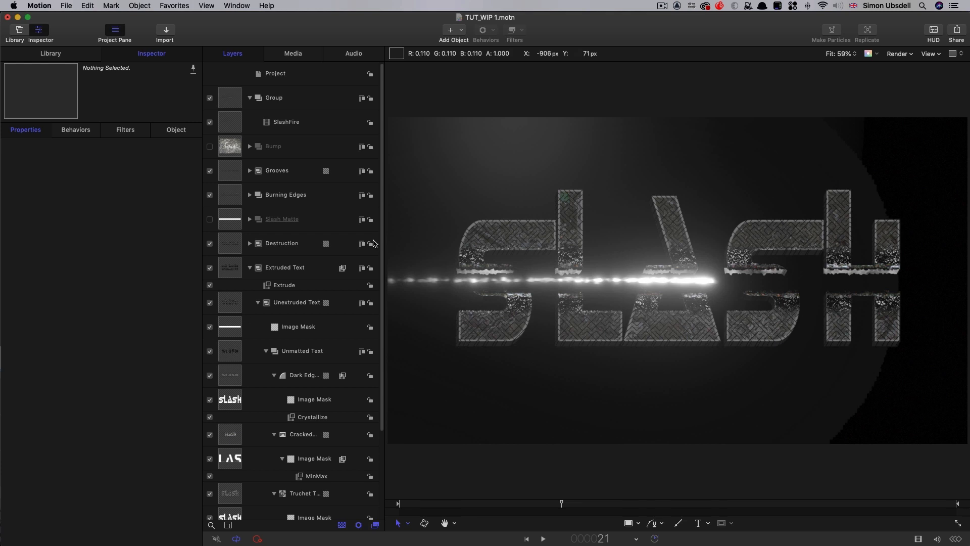
- Create a new group at the top of the project and add a Lens Flare generator to it
left_click(294, 77)
left_click(140, 6)
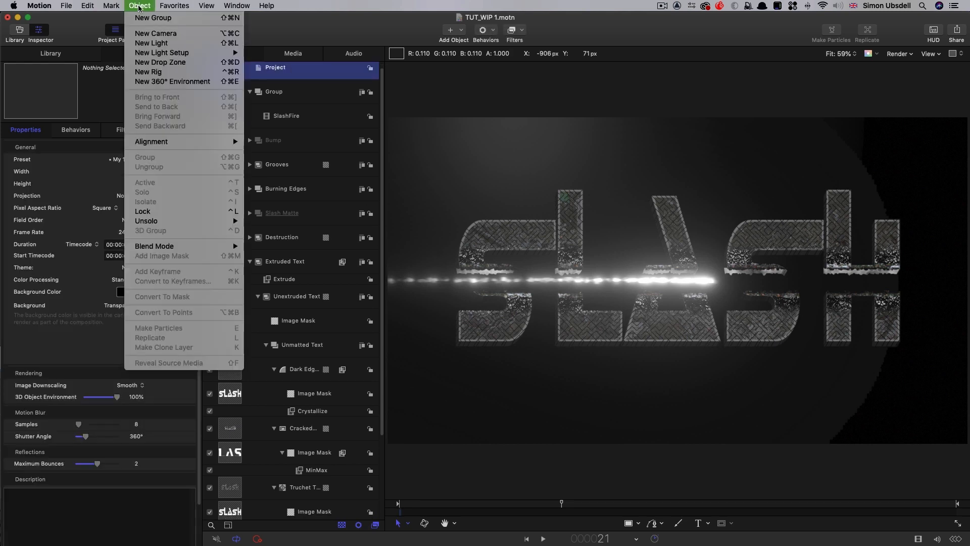
left_click(162, 26)
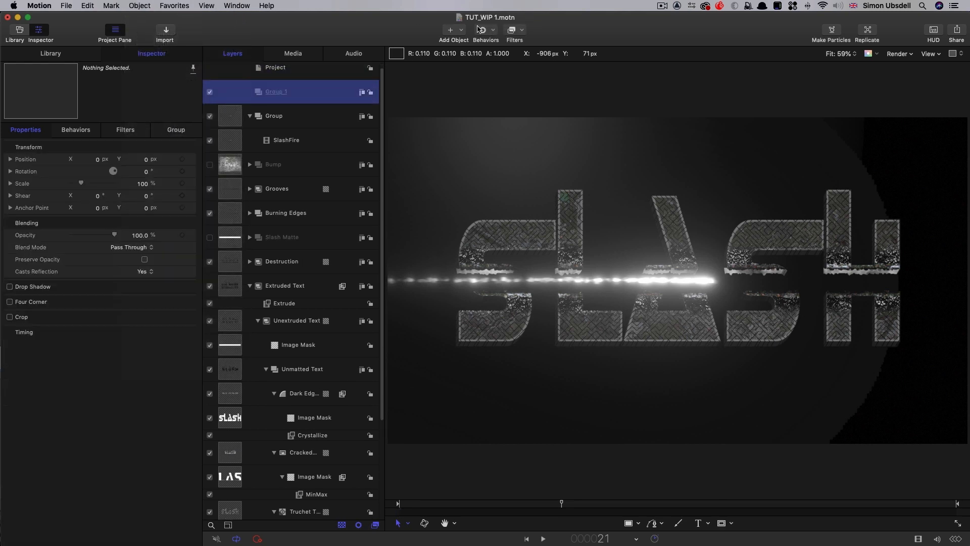
left_click(461, 30)
mouse_move(479, 131)
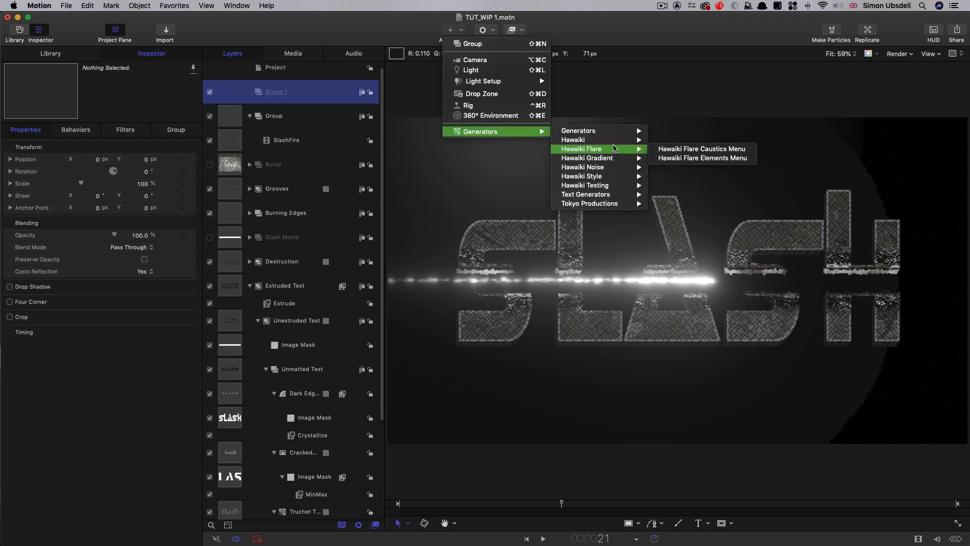
mouse_move(579, 130)
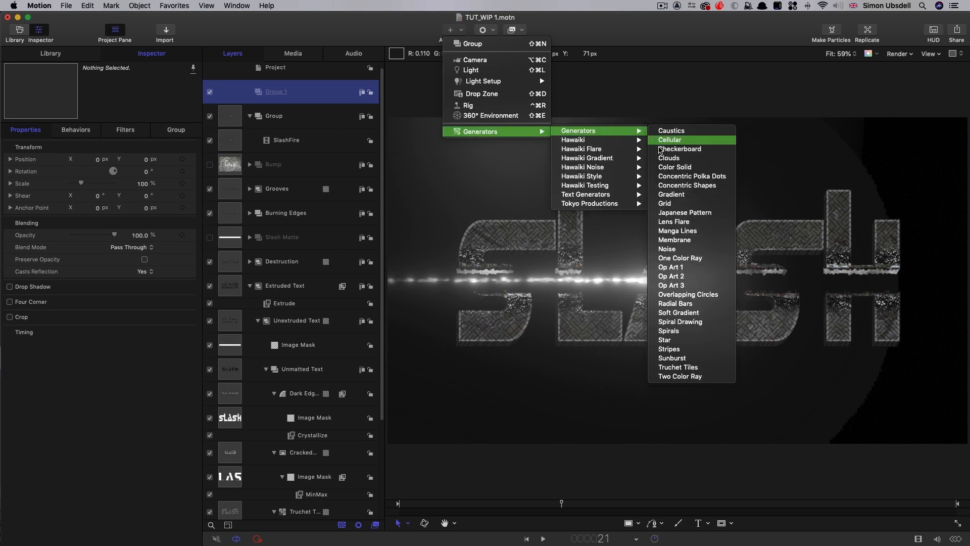
left_click(672, 222)
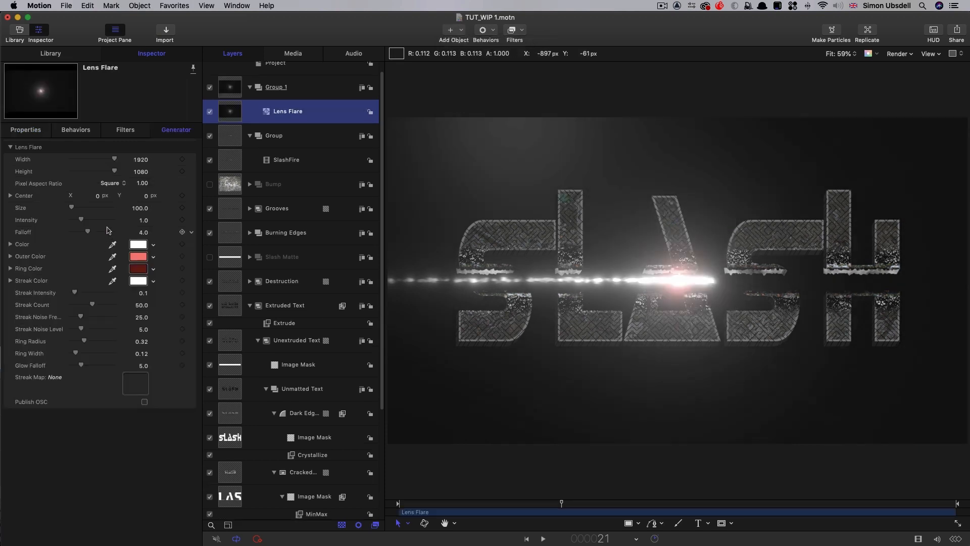
- Set the lens flare's Size to 3000, Streak Intensity and Ring Radius to 0, Intensity to 4 and Falloff to 2.96
left_click_drag(71, 207, 124, 210)
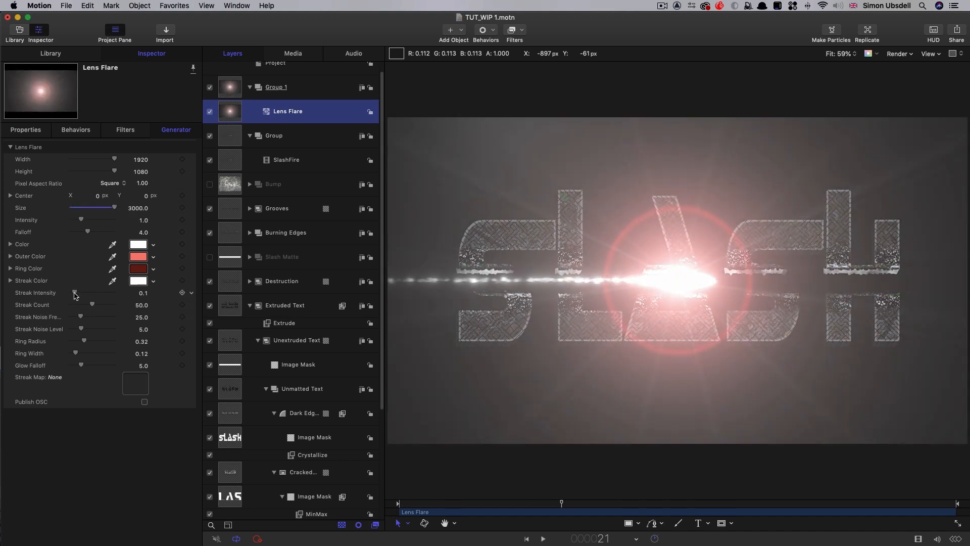
left_click_drag(75, 293, 2, 283)
left_click_drag(85, 342, 4, 341)
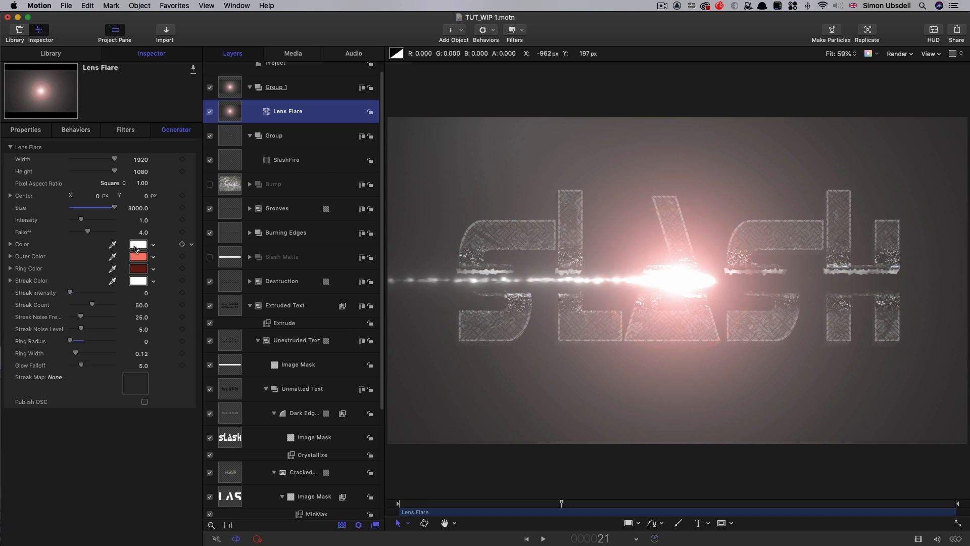
left_click_drag(81, 221, 114, 221)
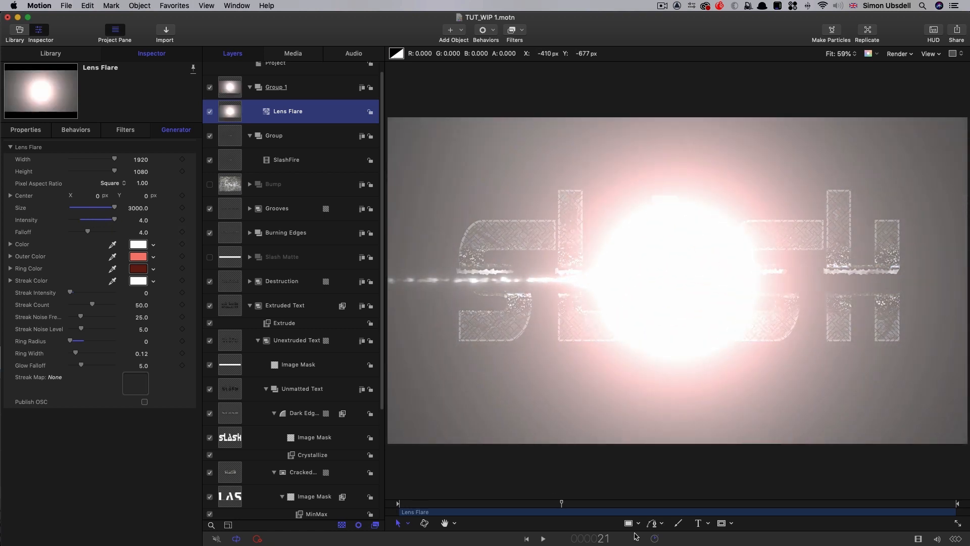
left_click(209, 87)
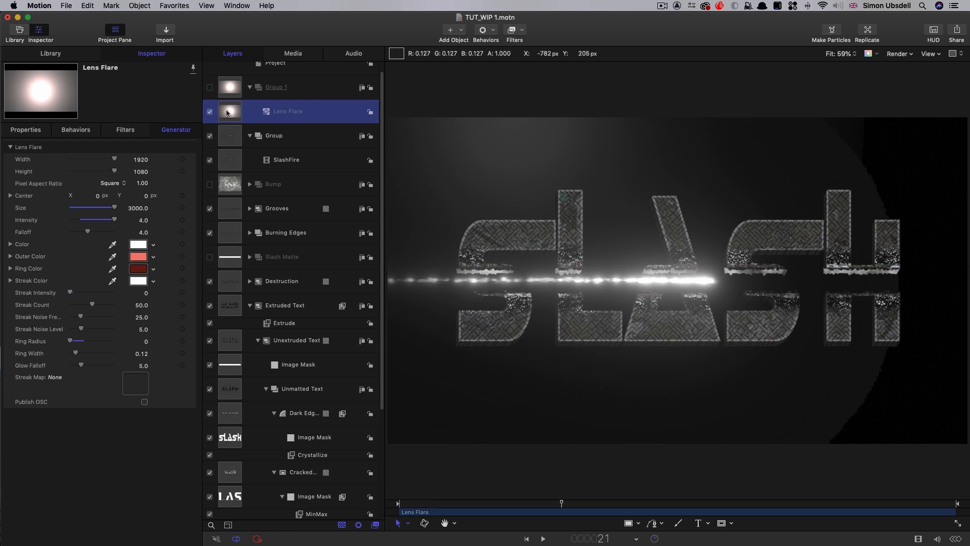
left_click(209, 86)
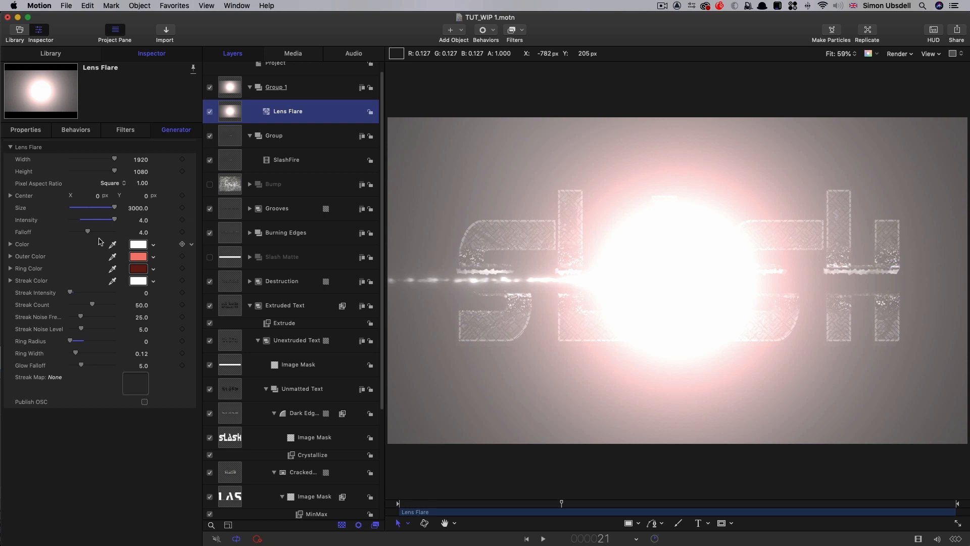
left_click_drag(88, 233, 84, 233)
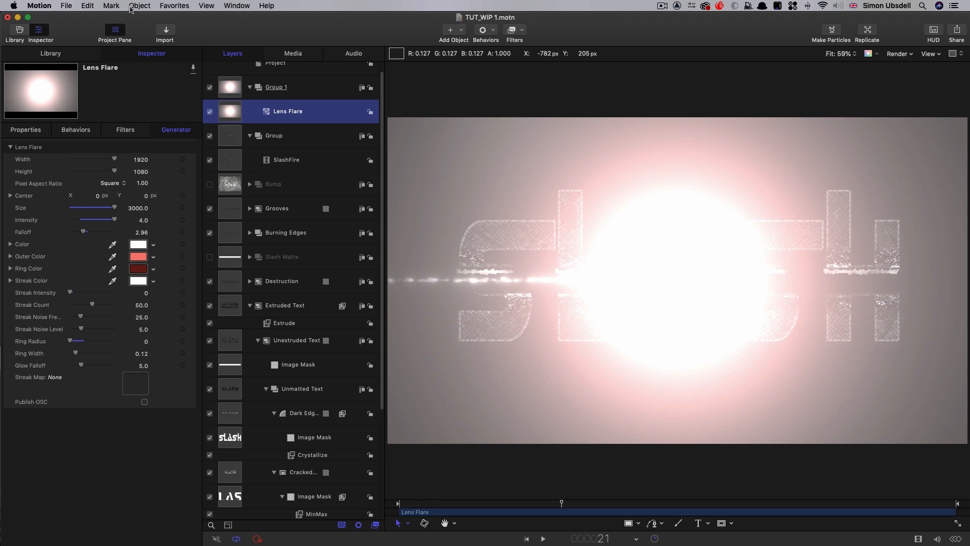
- Trim the Lens Flare to last only the single frame 21
key("alt+bracketleft")
key("alt+bracketright")
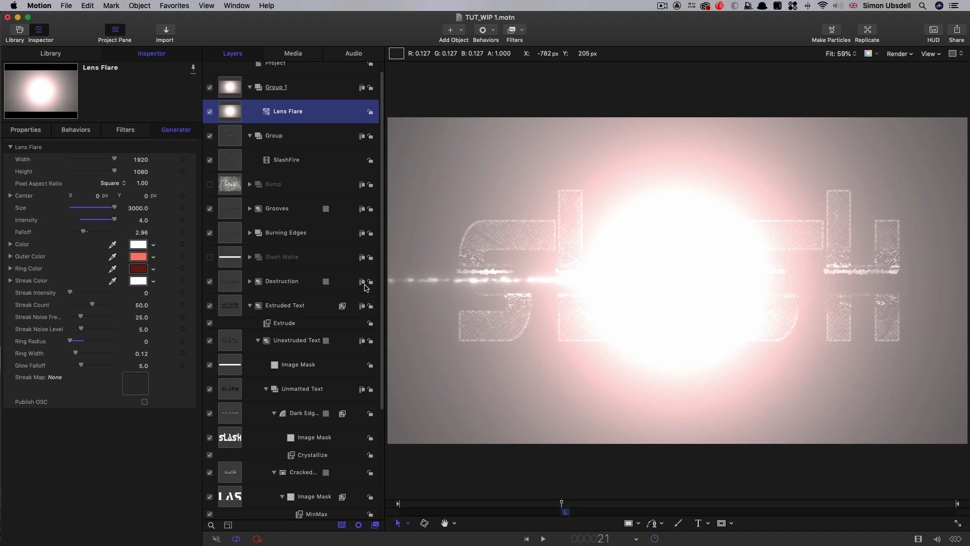
left_click_drag(584, 503, 564, 524)
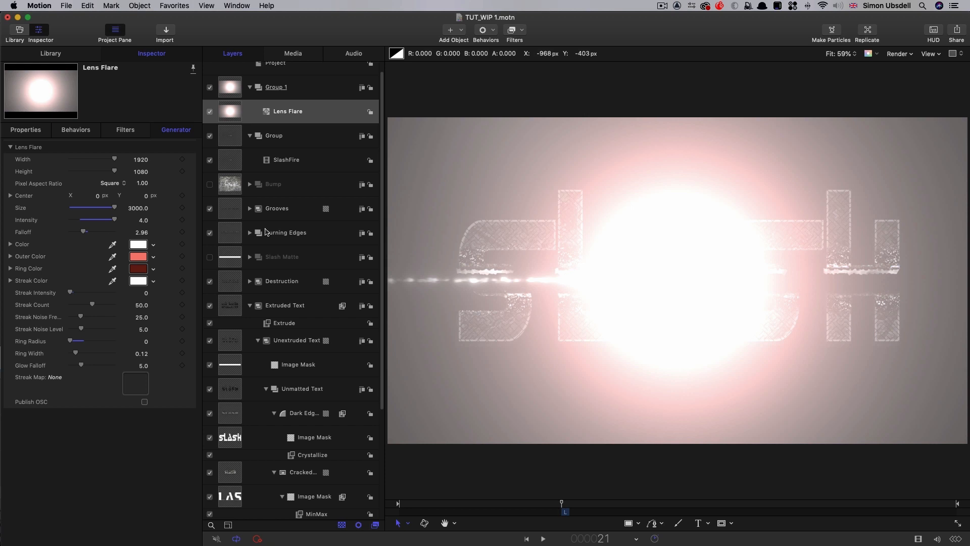
- Keyframe the Opacity of the Rectangle in the Slash Matte group at 0% on frame 21 and 100% on frame 22
scroll(266, 232, "down", 3)
left_click(227, 199)
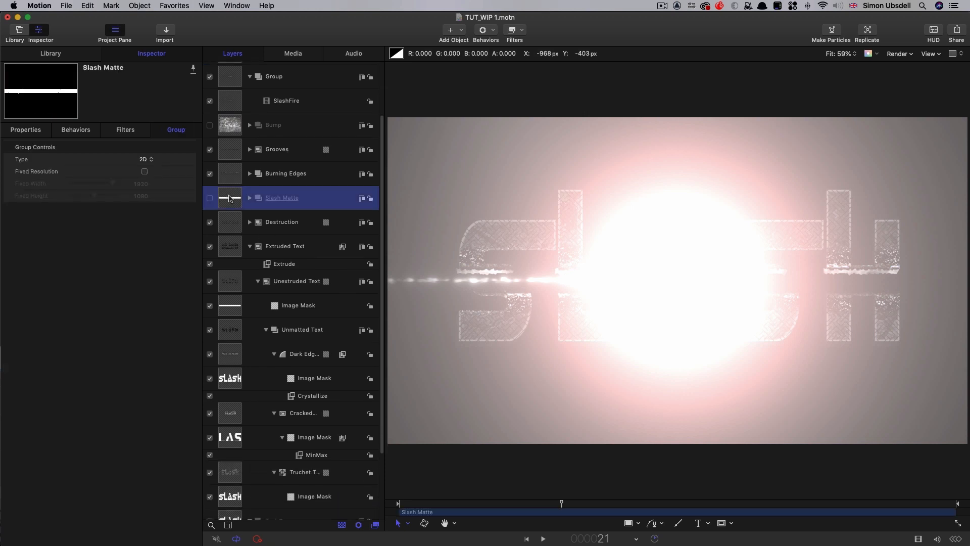
left_click(249, 198)
left_click(226, 225)
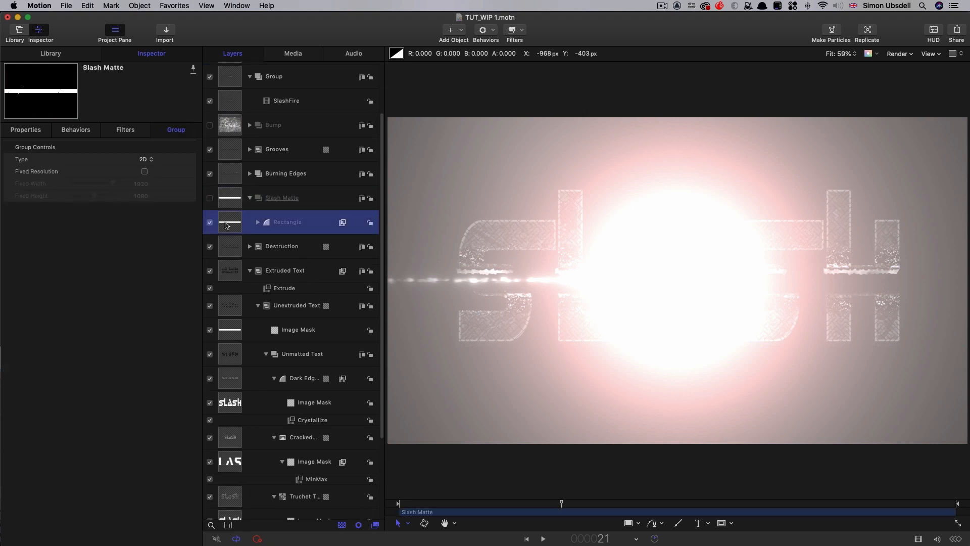
left_click(30, 130)
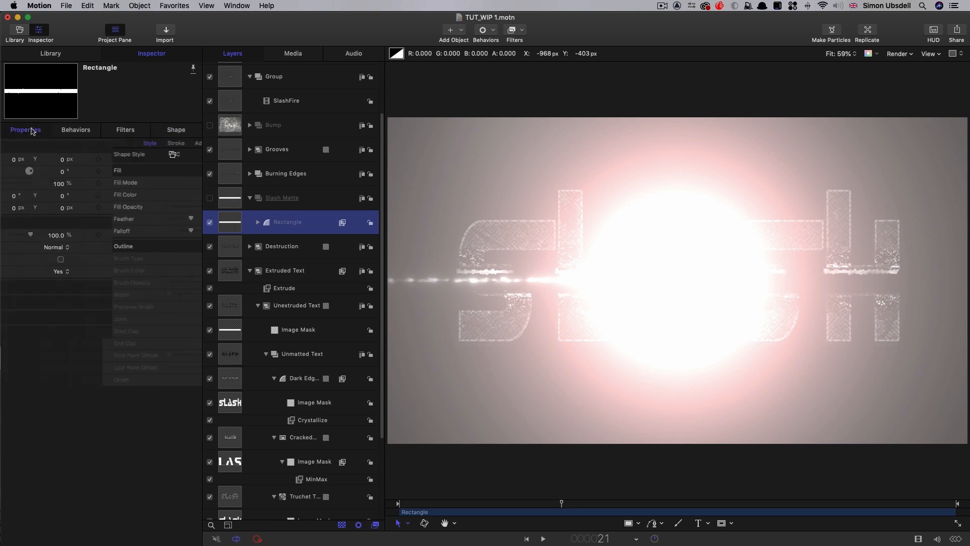
left_click_drag(116, 235, 21, 230)
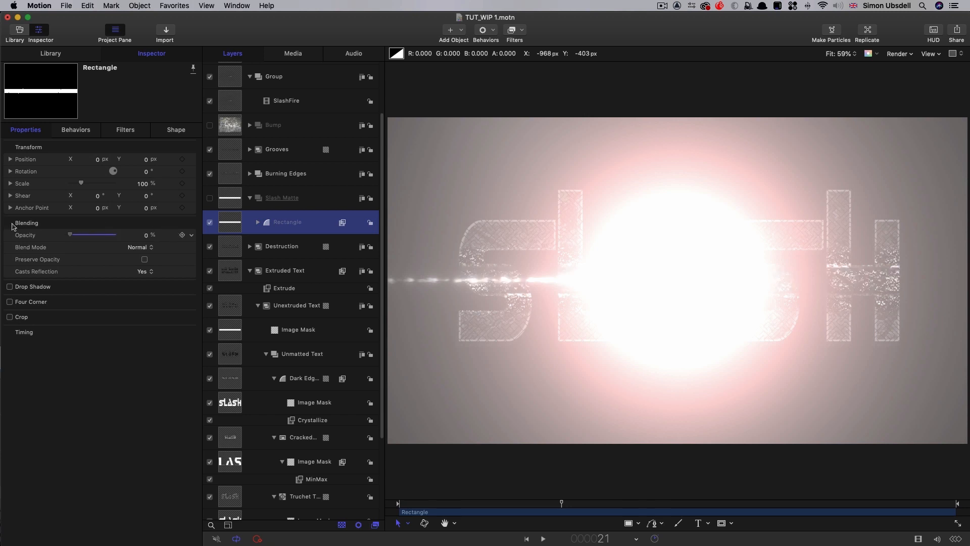
left_click_drag(13, 226, 178, 244)
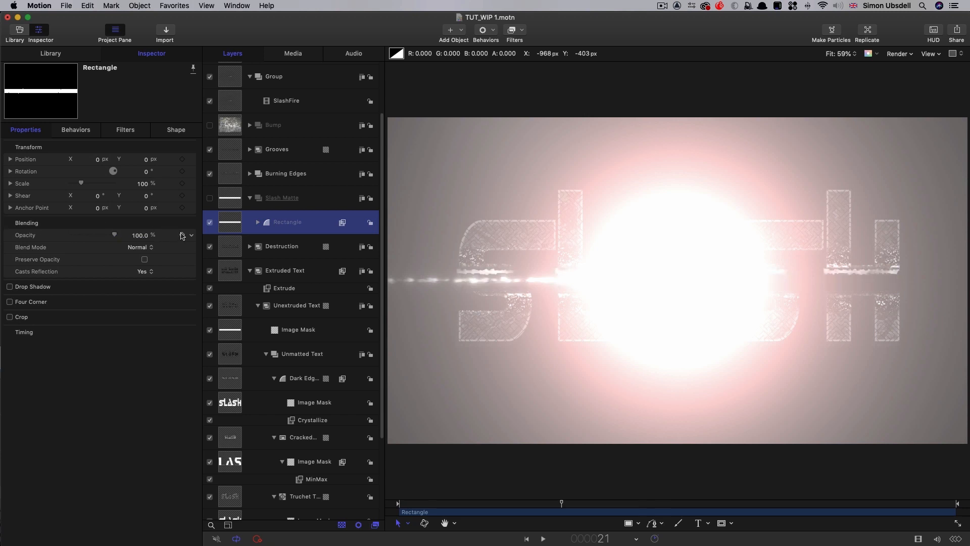
left_click_drag(115, 236, 70, 235)
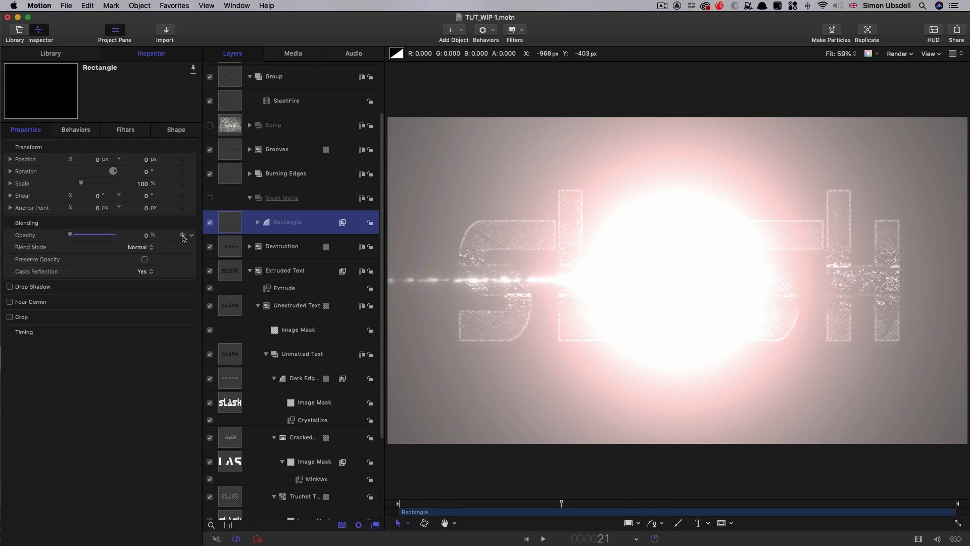
left_click(82, 383)
key("Right")
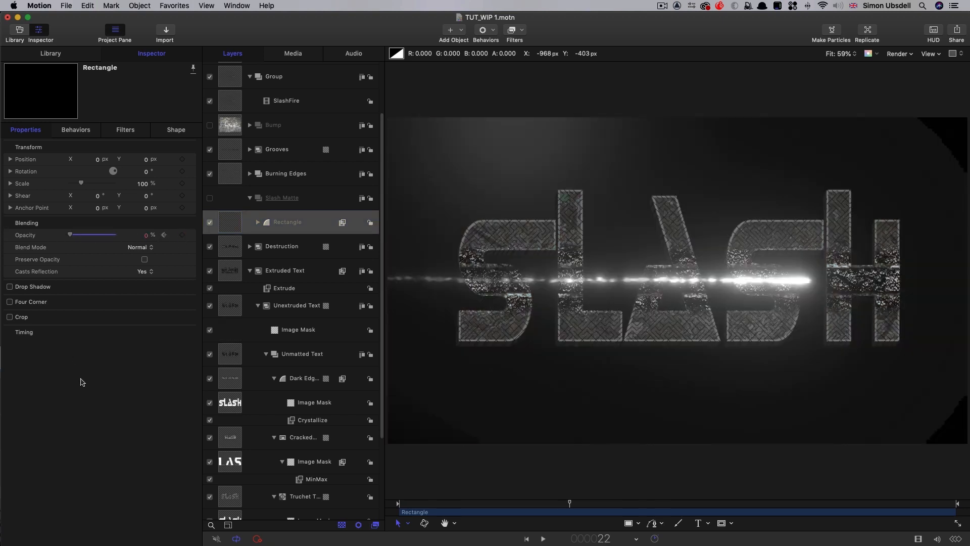
left_click_drag(69, 235, 116, 235)
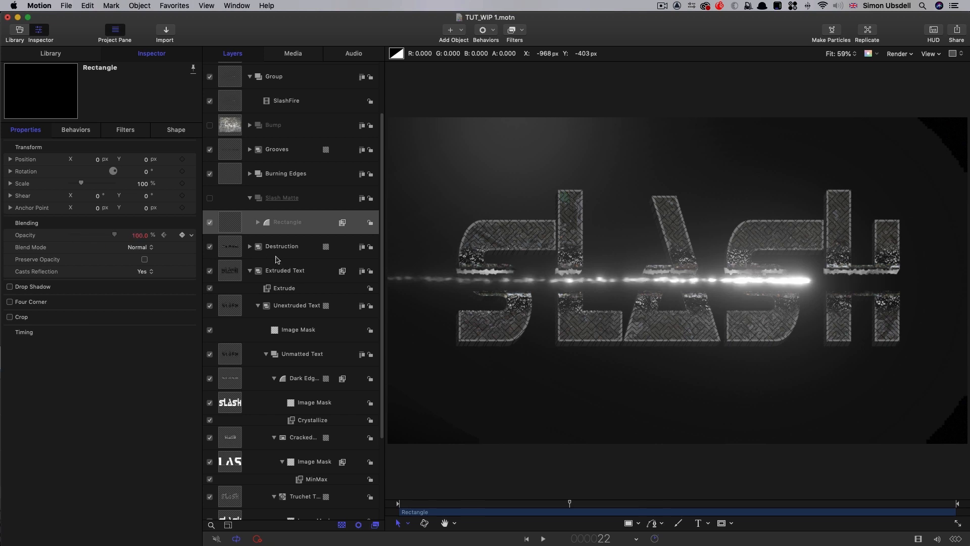
- Preview the slash animation from before the cut and collapse the Slash Matte group
mouse_move(569, 502)
left_mouse_down()
mouse_move(447, 502)
mouse_move(570, 512)
mouse_move(548, 513)
left_mouse_up()
key("space")
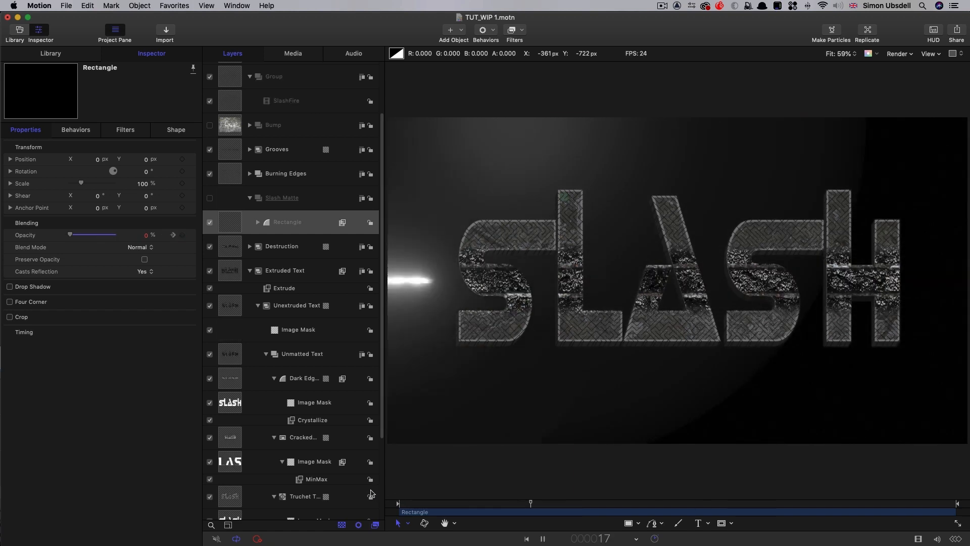
key("space")
mouse_move(643, 503)
left_mouse_down()
mouse_move(534, 509)
mouse_move(585, 504)
left_mouse_up()
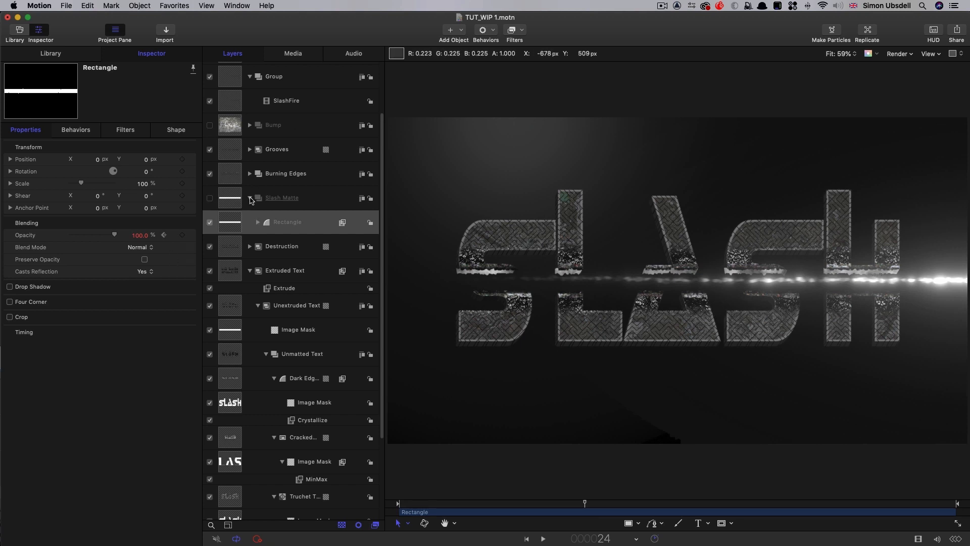
left_click(250, 199)
- Trim the start of the Burning Edges group to frame 22
mouse_move(583, 505)
left_mouse_down()
mouse_move(530, 505)
mouse_move(570, 507)
left_mouse_up()
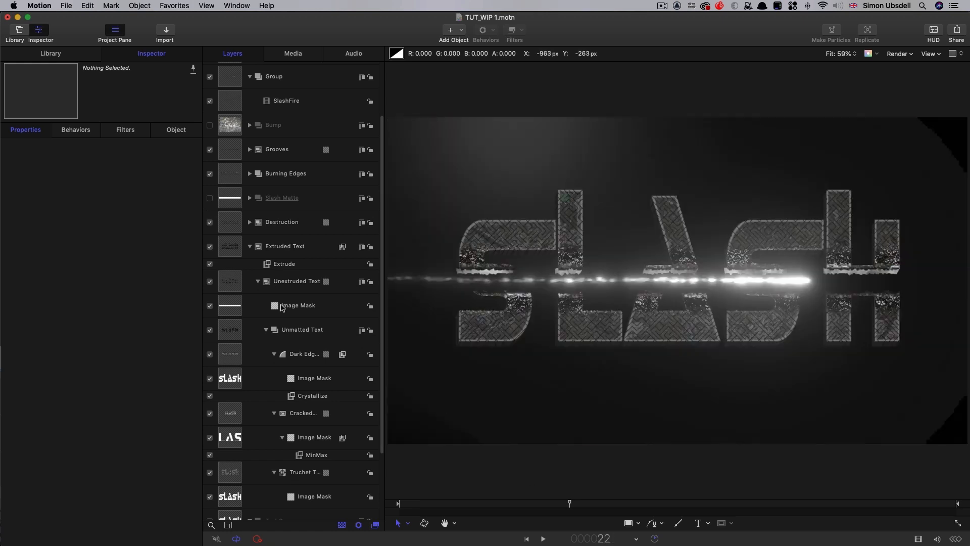
scroll(247, 339, "down", 1)
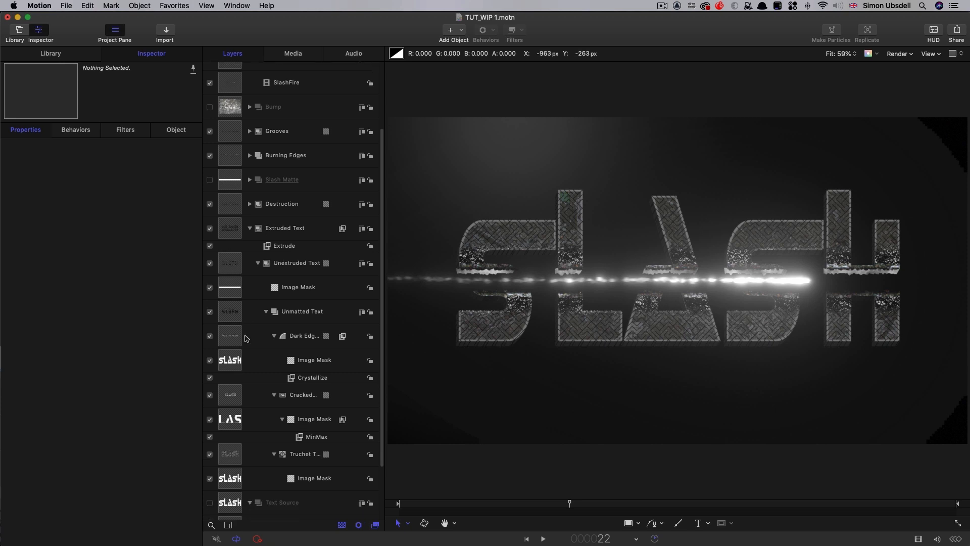
scroll(247, 334, "up", 5)
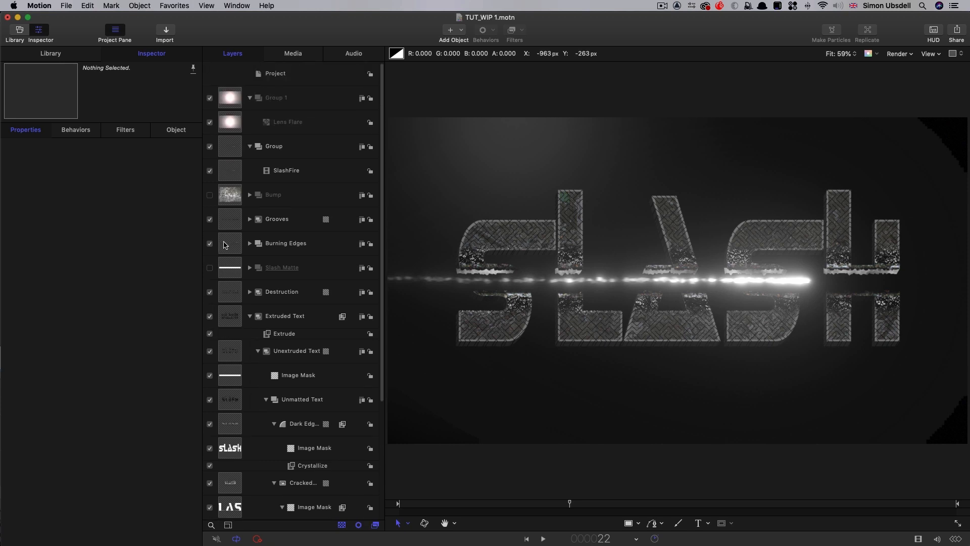
left_click(225, 245)
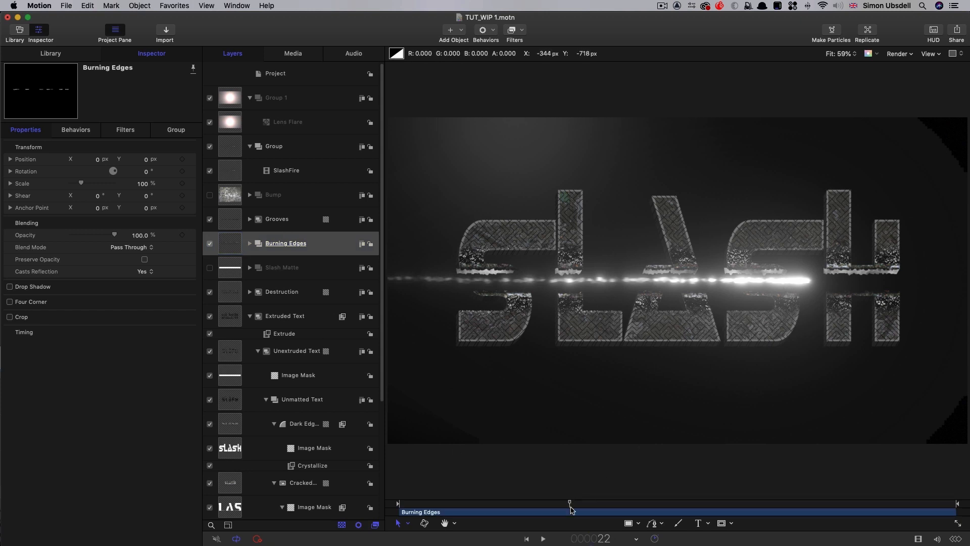
left_click_drag(568, 507, 570, 507)
left_click(234, 248)
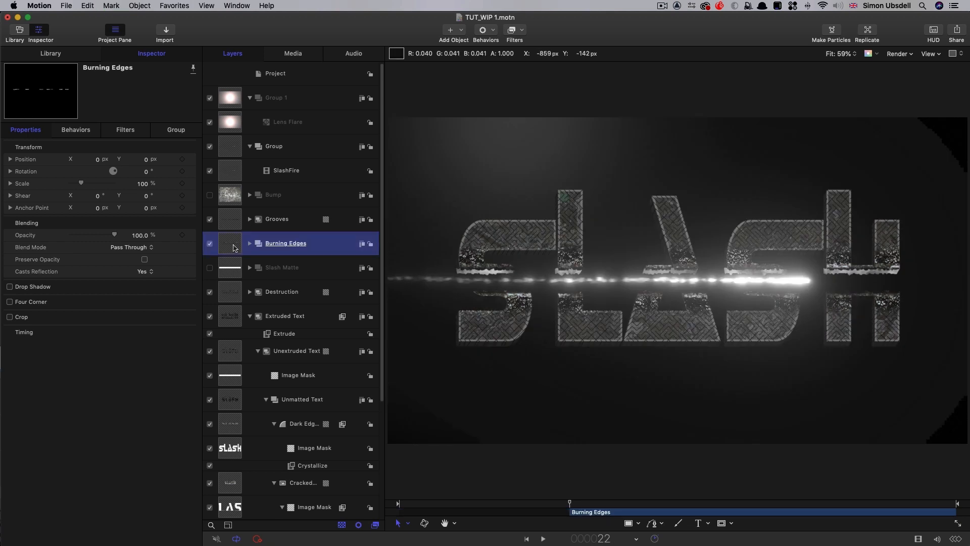
left_click_drag(569, 507, 572, 509)
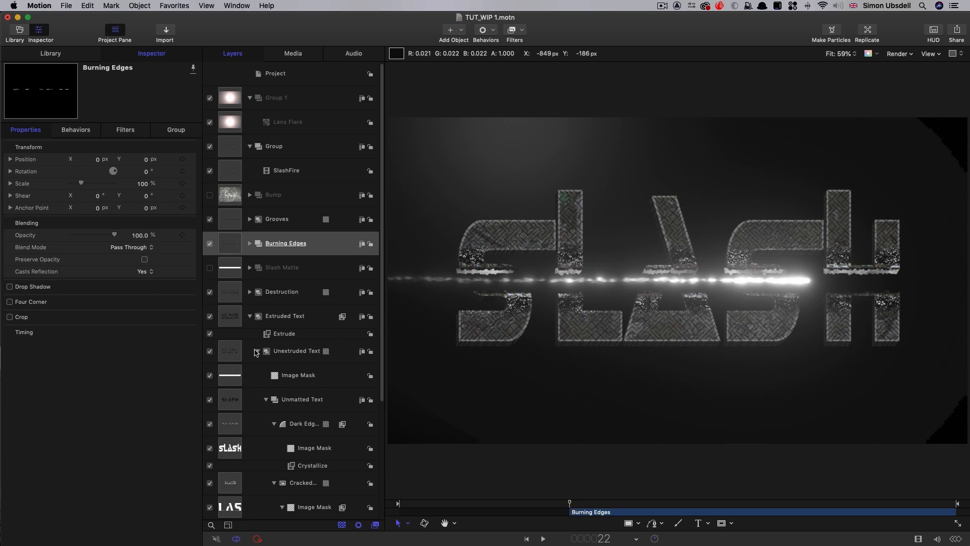
- Trim the start of the Destruction and Grooves groups to frame 22, then check the frames before the cut and return to frame 22
left_click(235, 290)
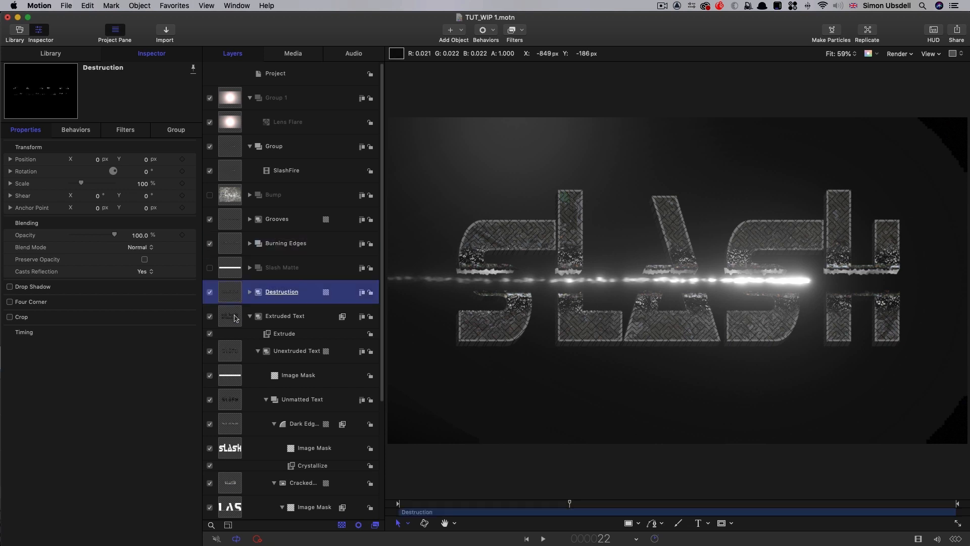
key("i")
left_click(570, 507)
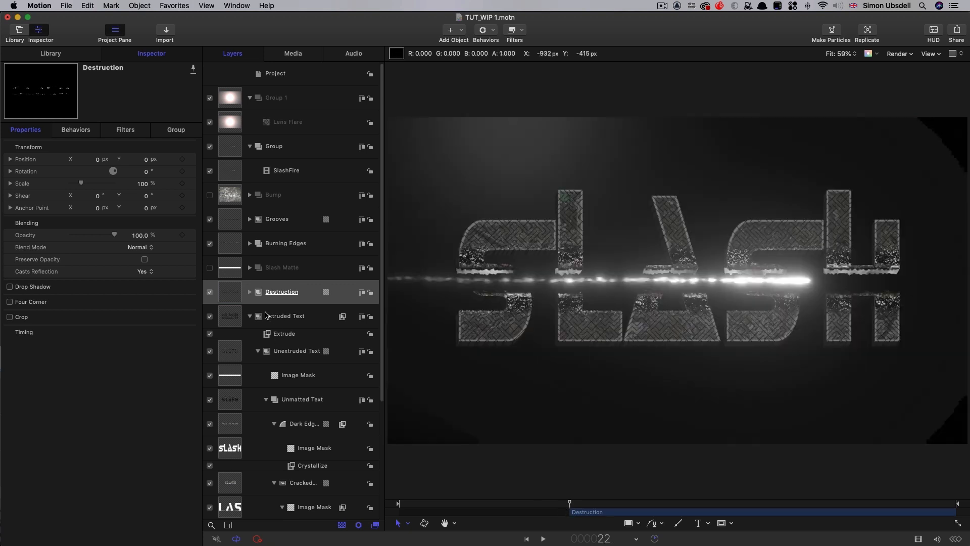
left_click(229, 219)
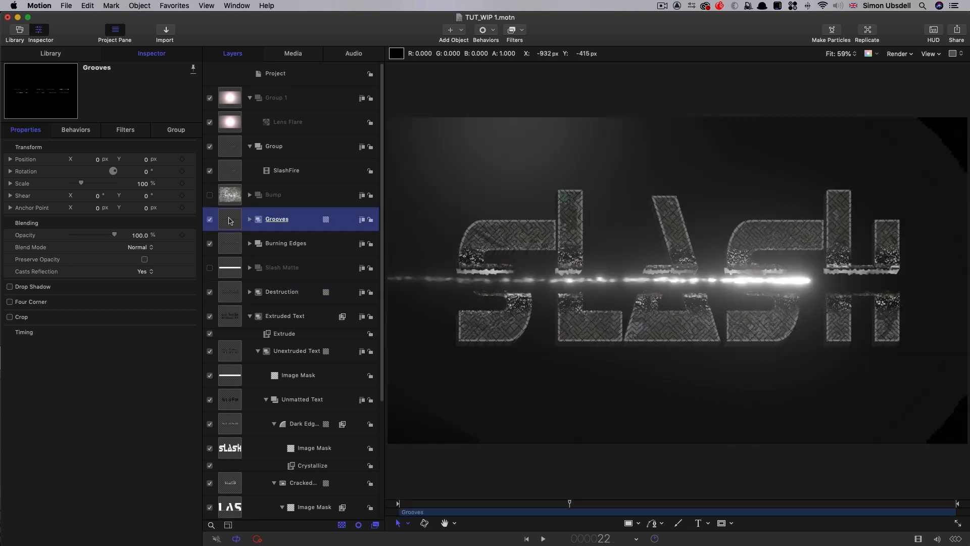
key("i")
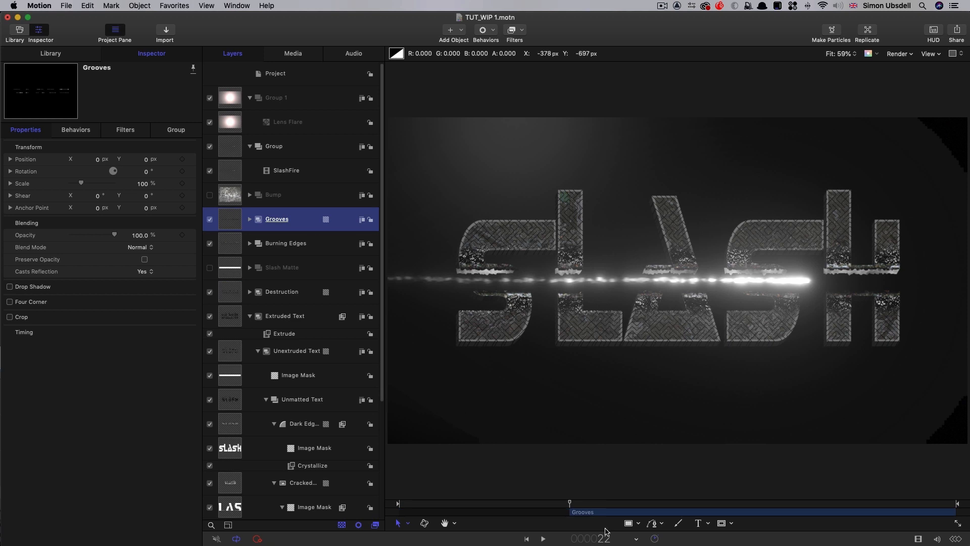
left_click_drag(571, 504, 524, 508)
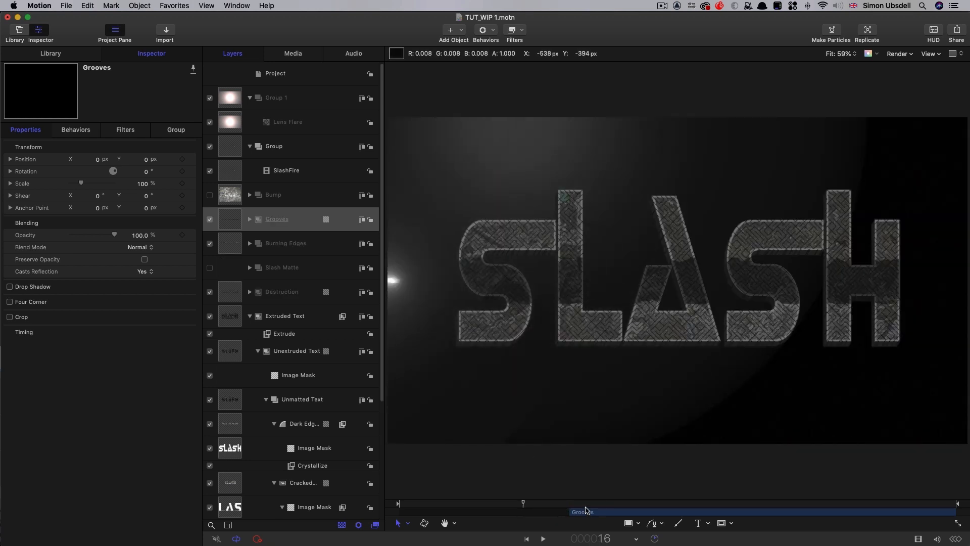
left_click(571, 511)
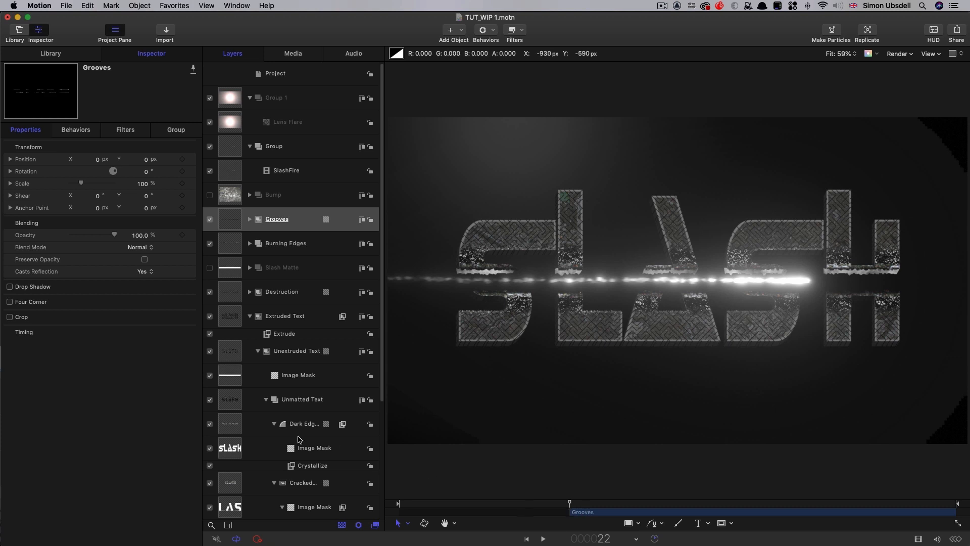
- Trim the start of the Dark Edges layer in the Unmatted Text group to frame 22 and preview the animation
scroll(272, 400, "down", 5)
left_click(230, 314)
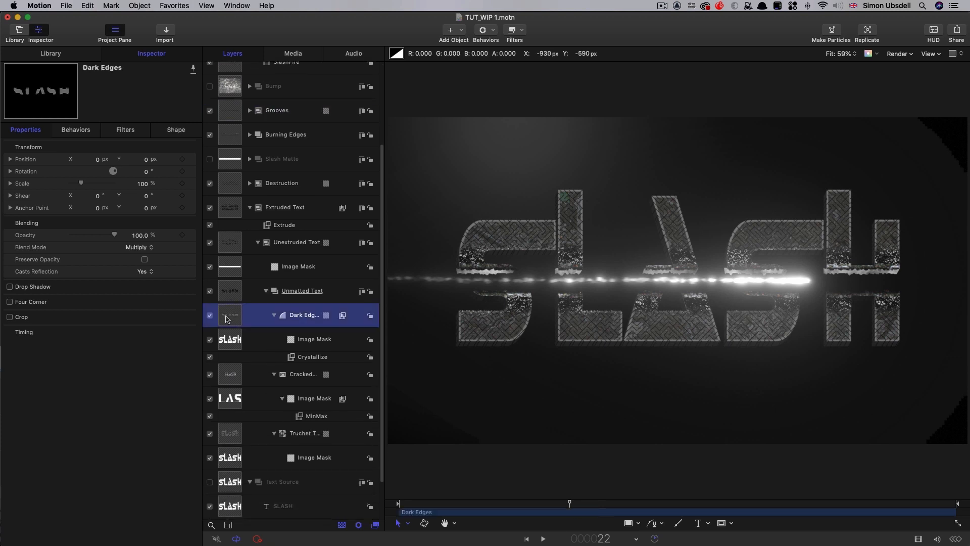
key("i")
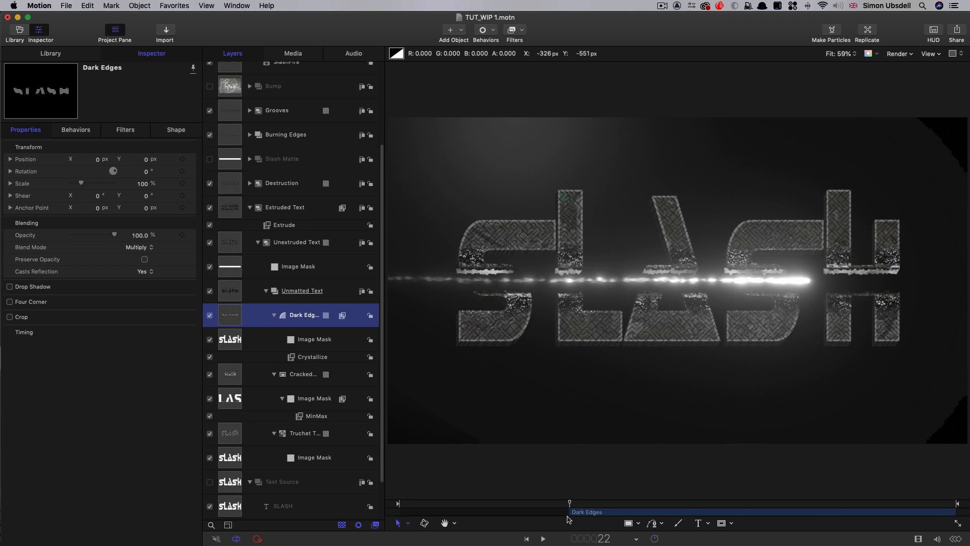
key("space")
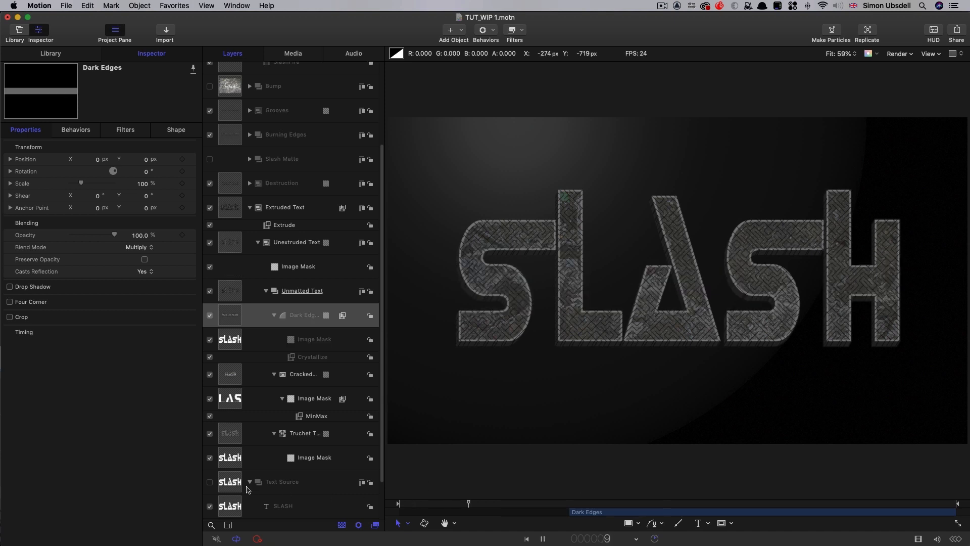
key("space")
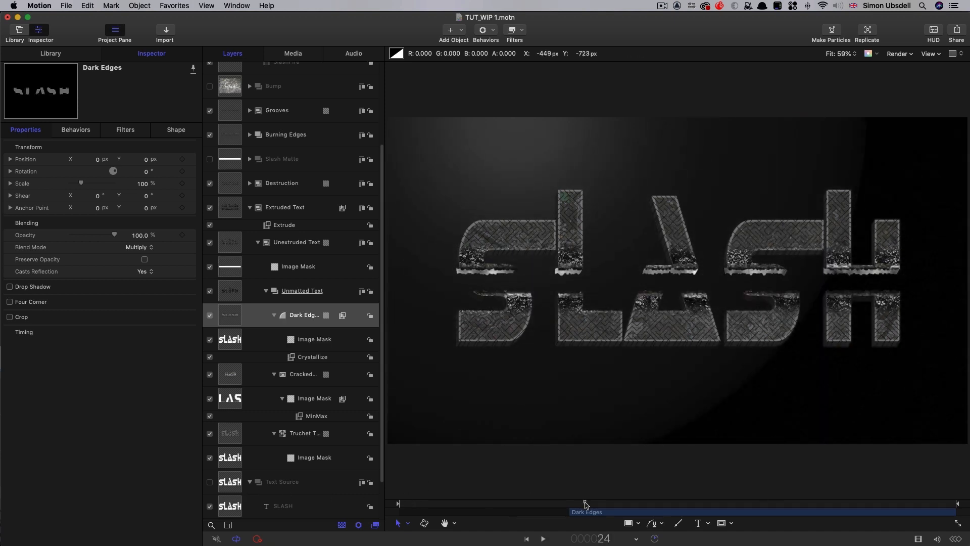
key("space")
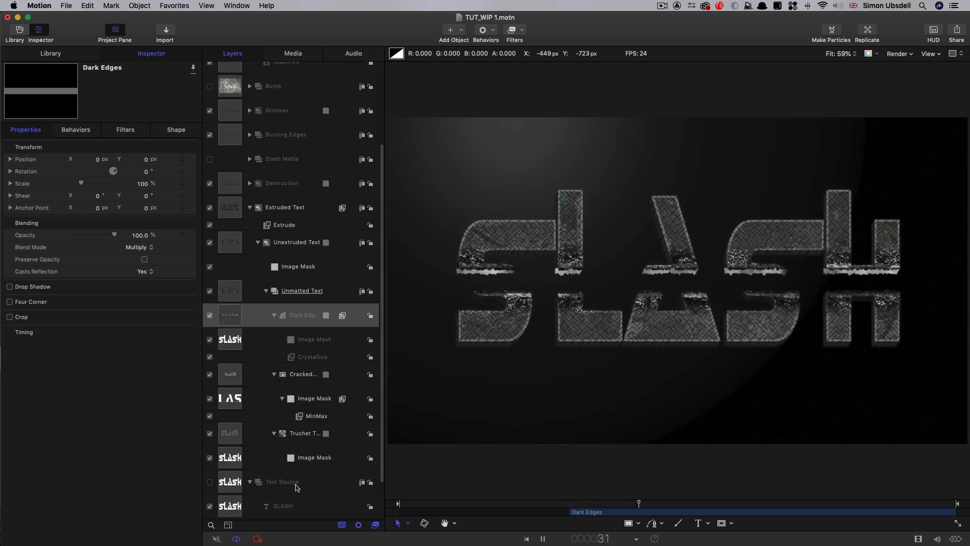
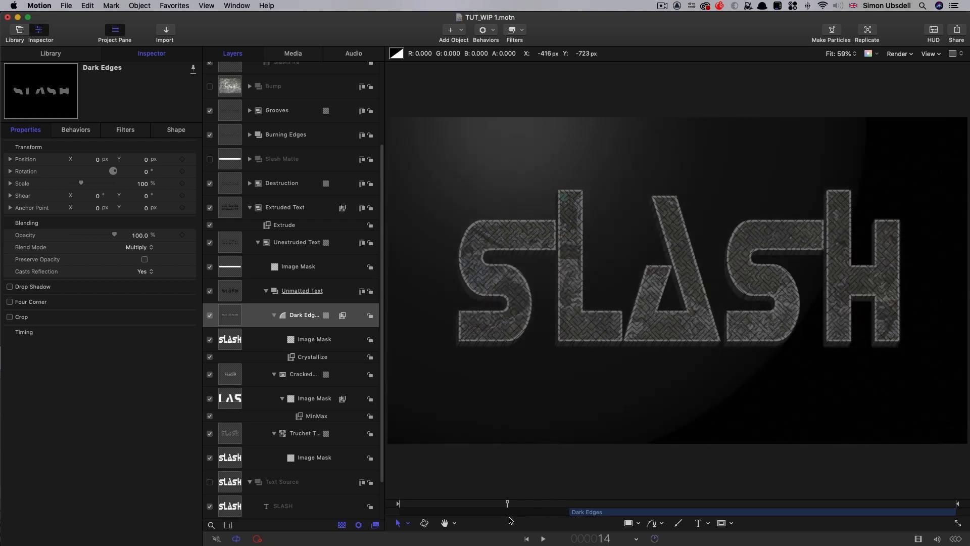
- Apply a Colorize filter to the SlashFire clip
scroll(286, 290, "up", 5)
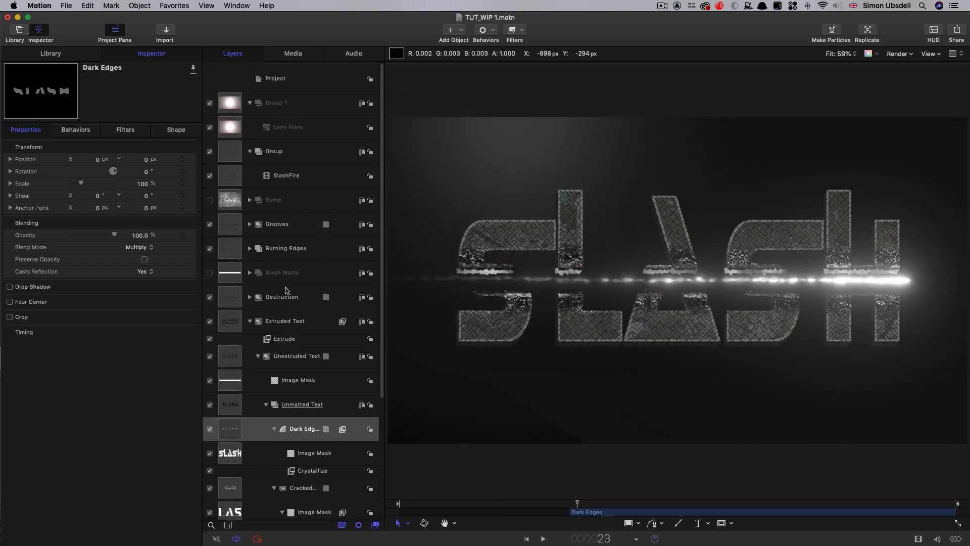
left_click(227, 173)
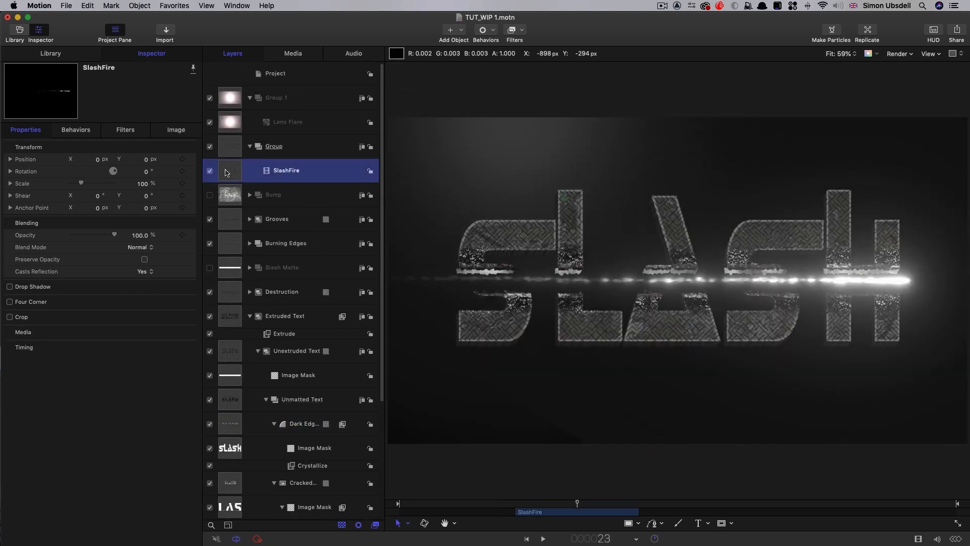
left_click(523, 30)
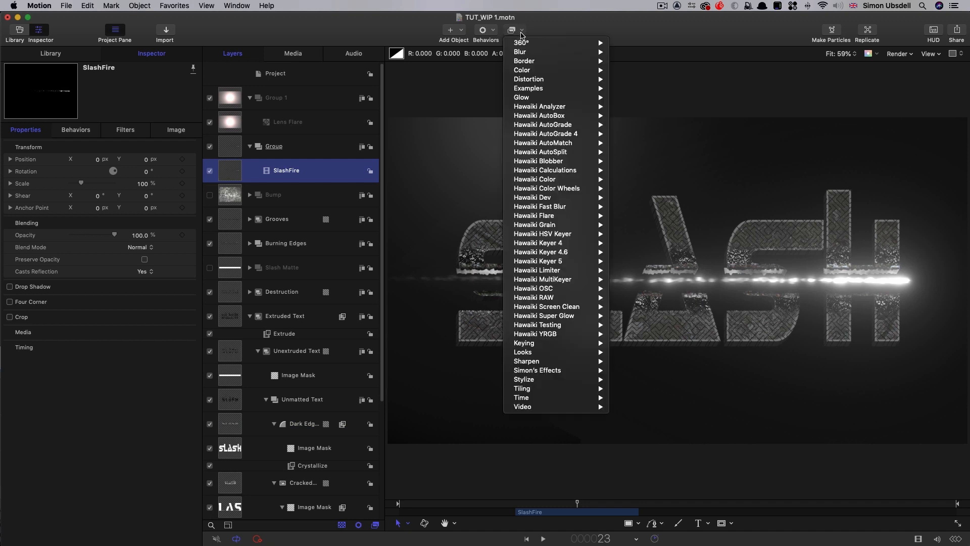
mouse_move(528, 72)
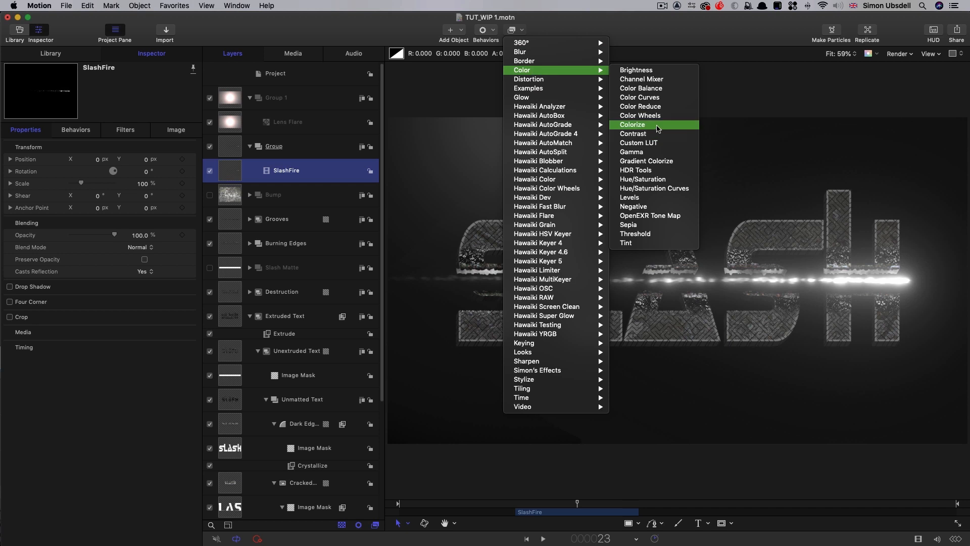
left_click(632, 125)
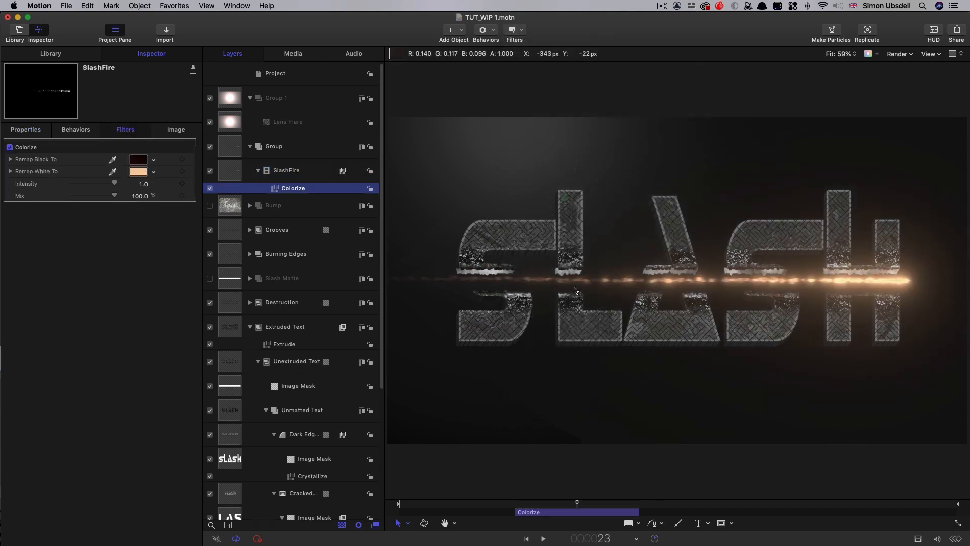
- Copy the SlashFire clip's Colorize filter onto Burn Textures in the Burning Edges group
right_click(277, 188)
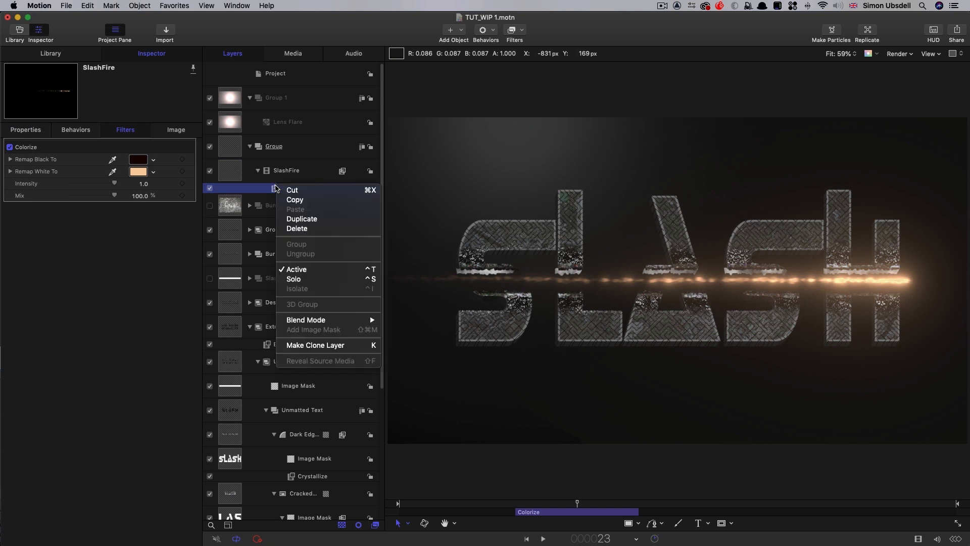
left_click(295, 199)
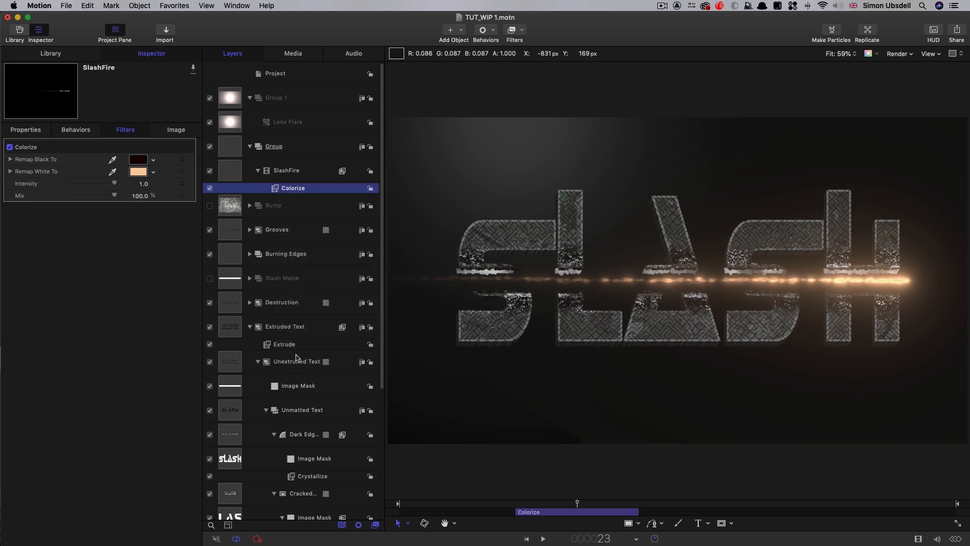
scroll(303, 328, "down", 2)
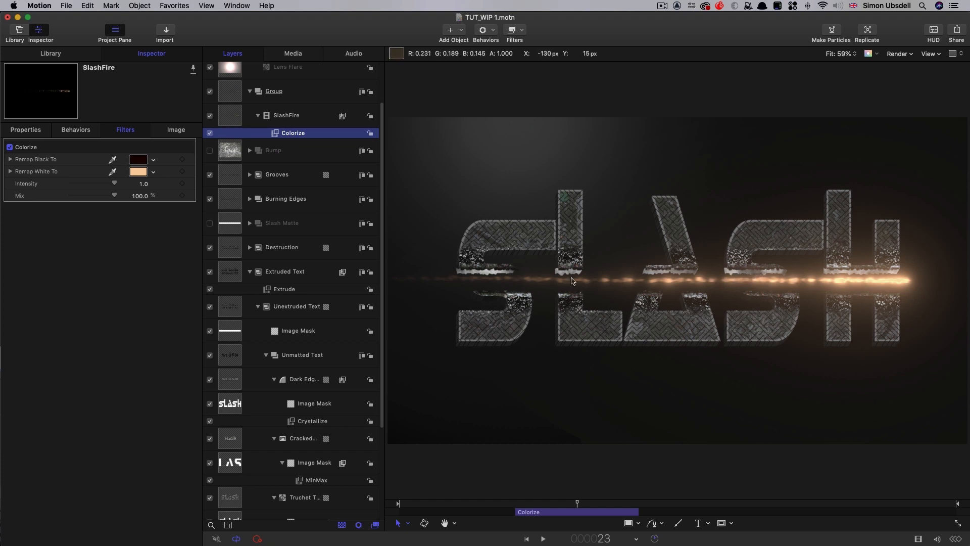
scroll(265, 247, "down", 1)
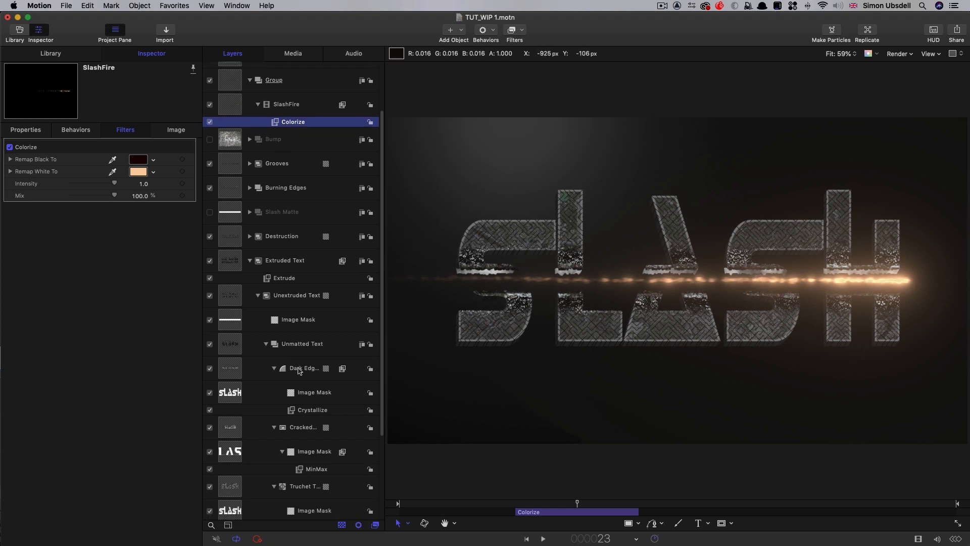
left_click(249, 171)
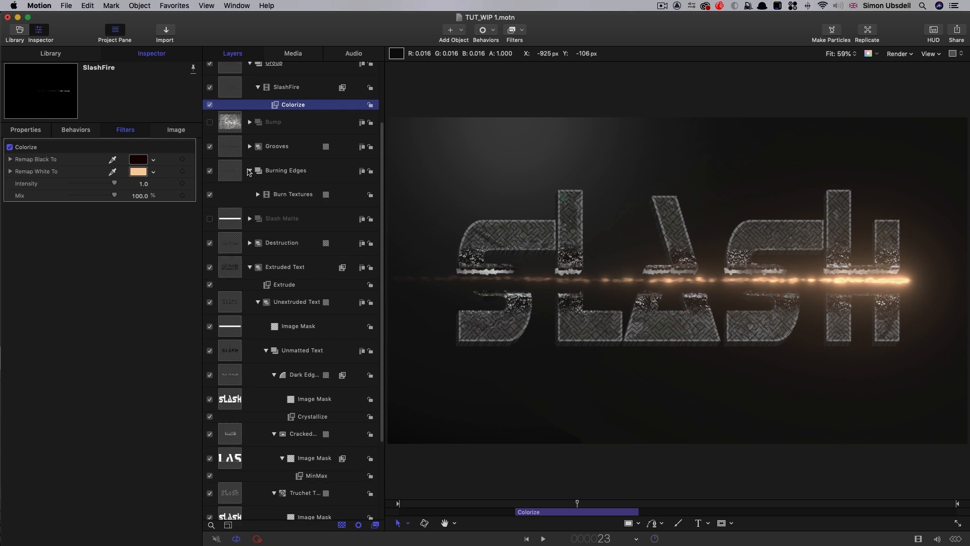
left_click(233, 200)
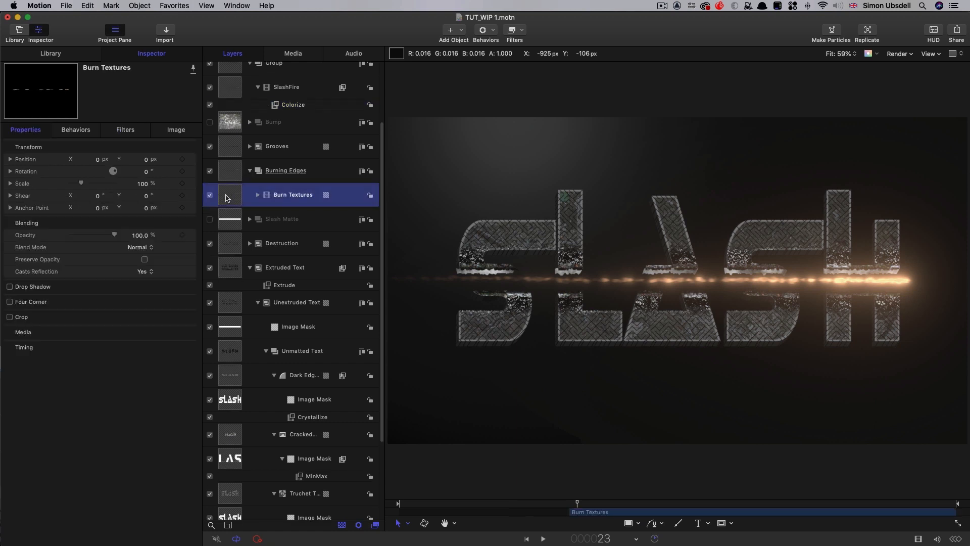
right_click(227, 194)
left_click(242, 219)
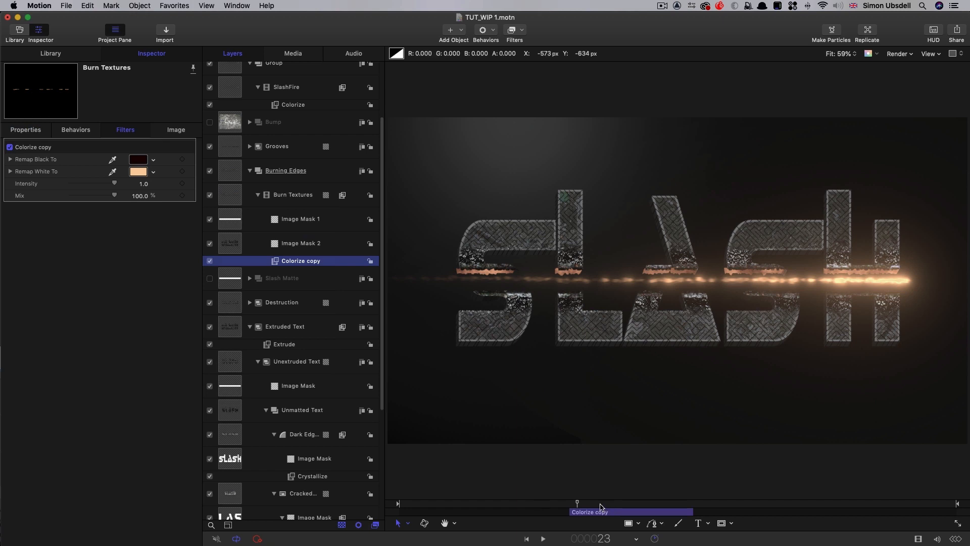
- Preview the colorized edges and extend the end of the Colorize copy filter to frame 71, the end of the project
key("space")
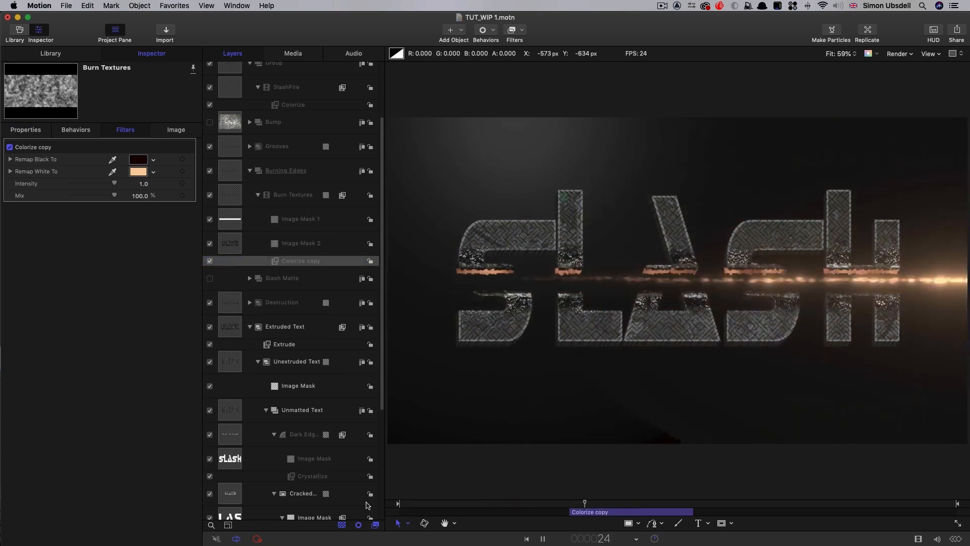
key("space")
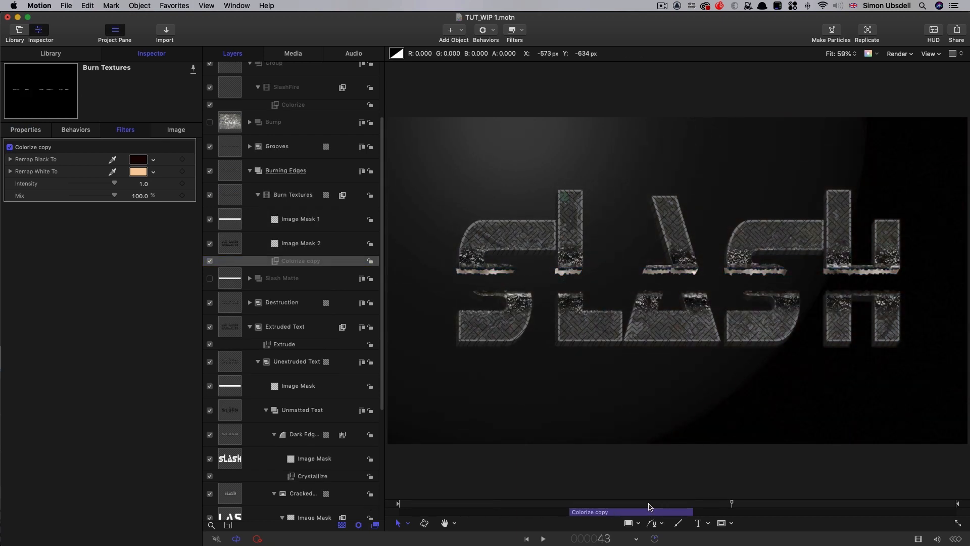
left_click_drag(642, 504, 592, 504)
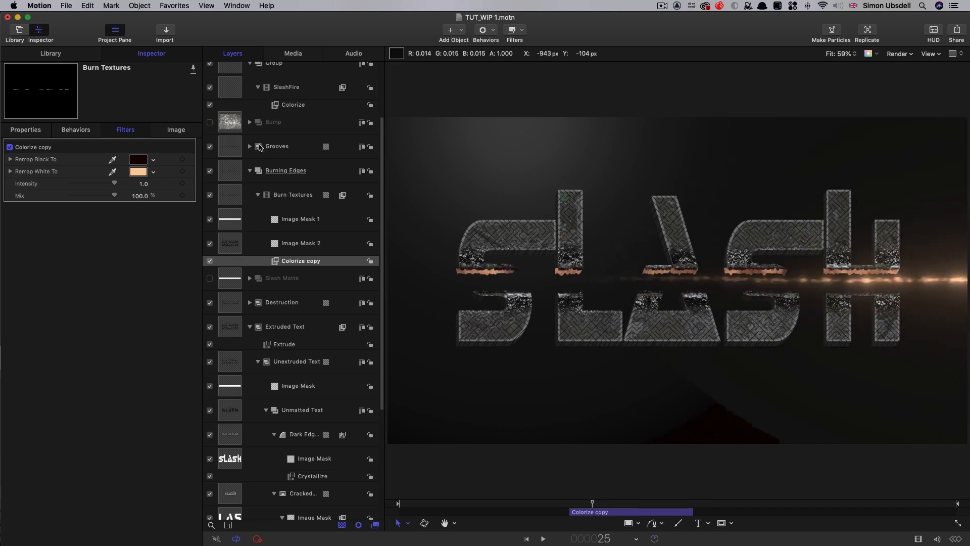
left_click_drag(659, 504, 948, 504)
key("o")
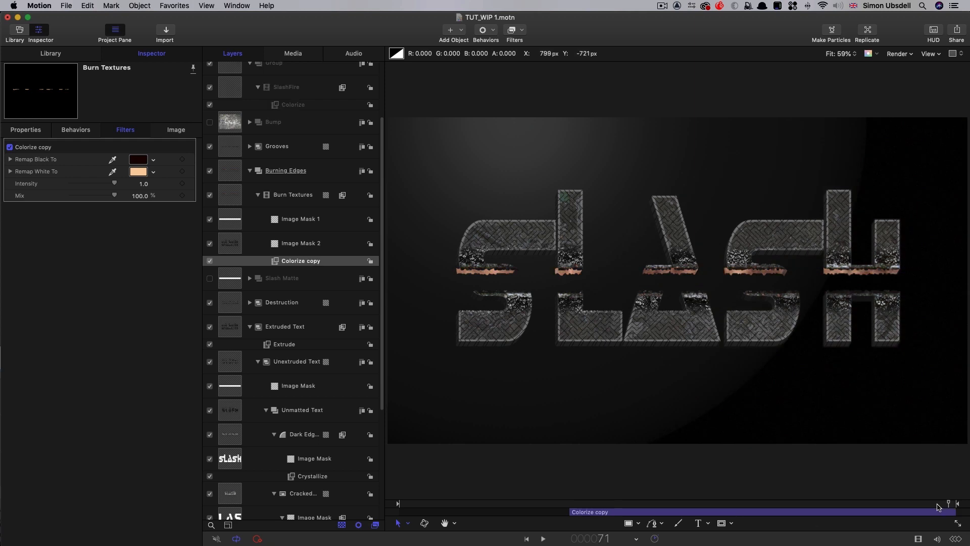
key("space")
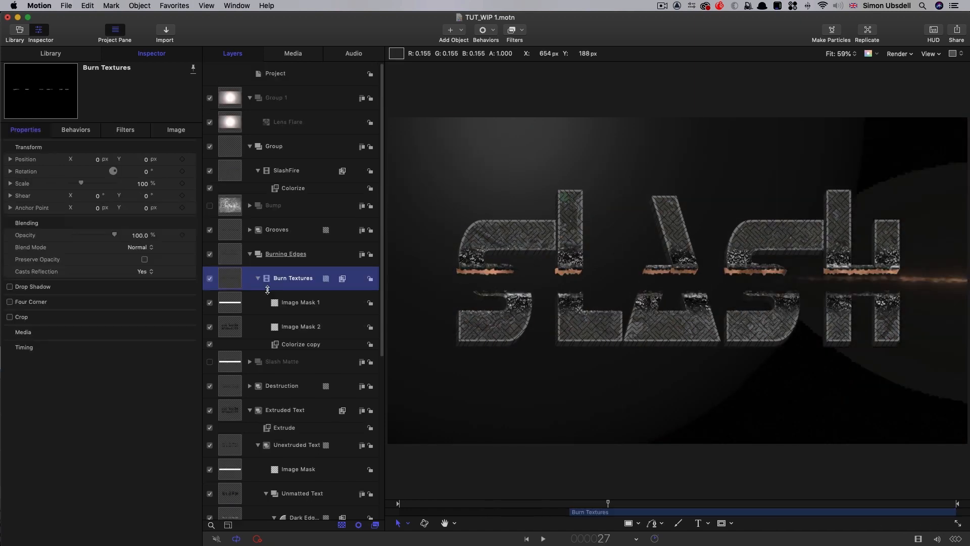
- Set Remap Black To to black in the Burn Textures Colorize filter and rename the SlashFire clip's group as Slash Fire
left_click(276, 346)
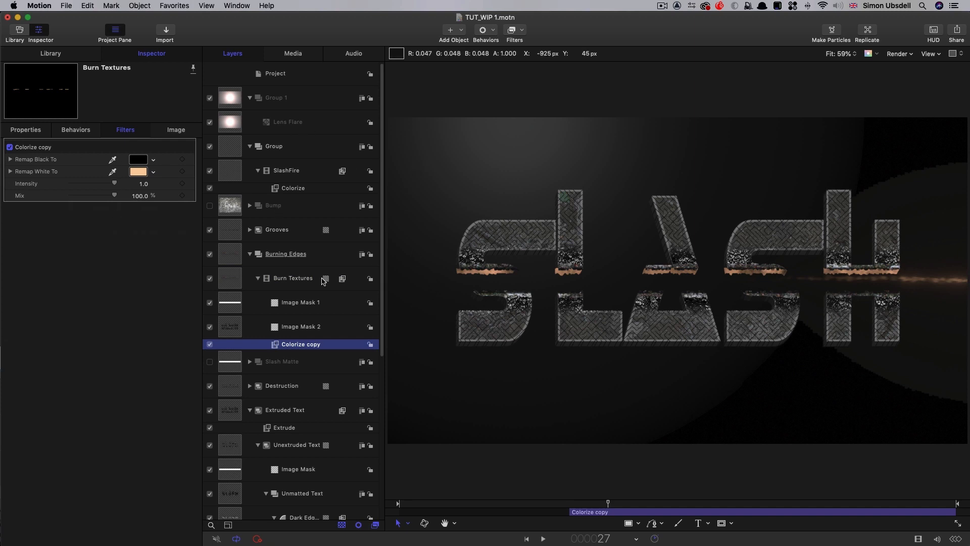
left_click(272, 147)
left_click(298, 148)
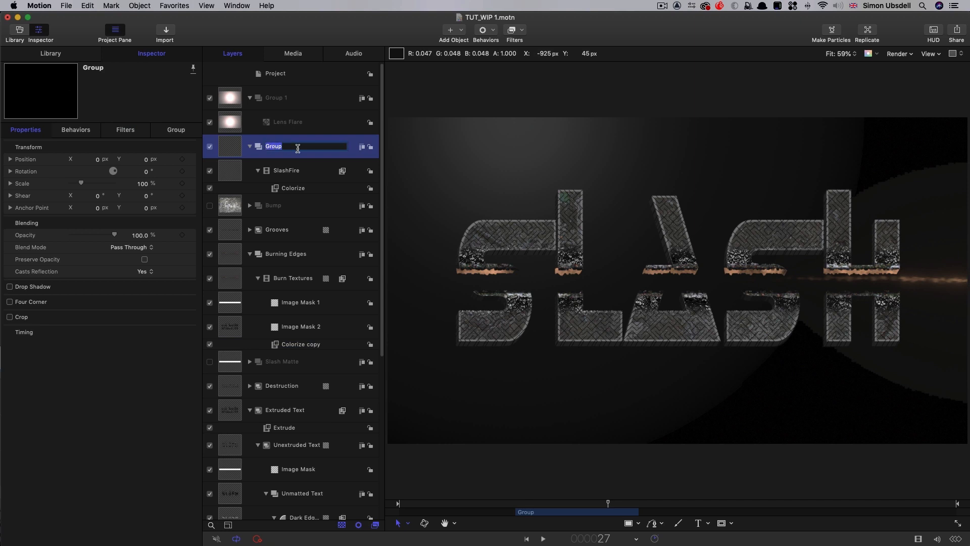
type("Slash Fire")
key("Return")
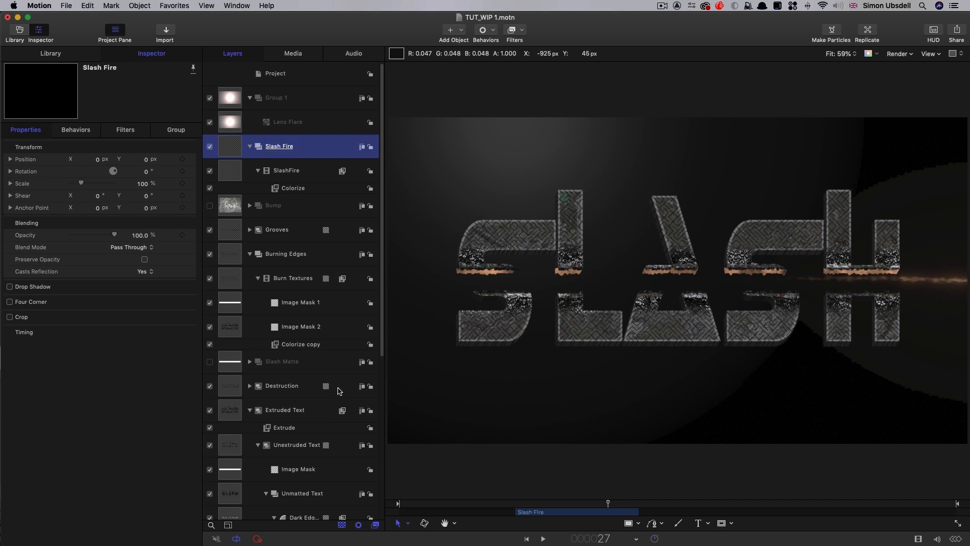
- Add a Link behavior to Remap White To in the Burn Textures Colorize filter, with the SlashFire clip as source object
left_click(276, 345)
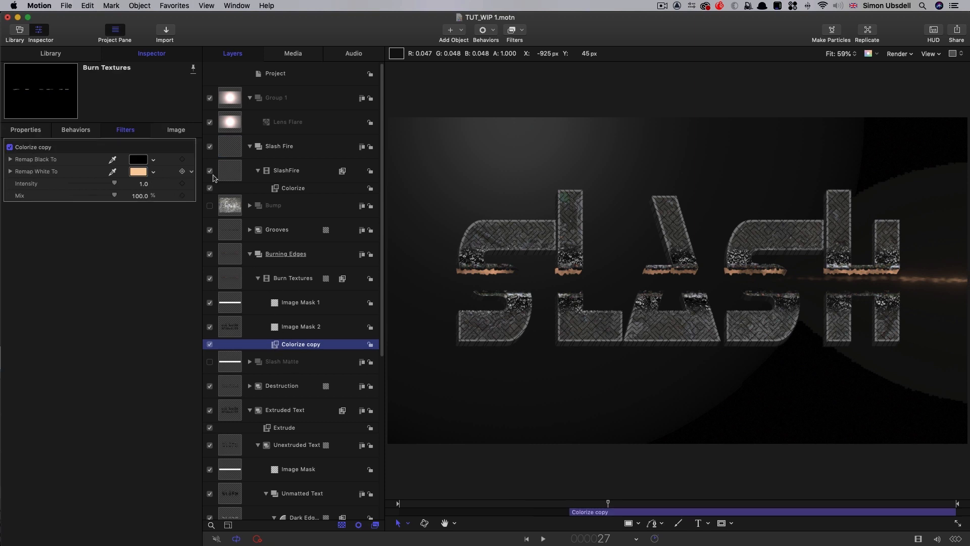
left_click(191, 172)
mouse_move(229, 261)
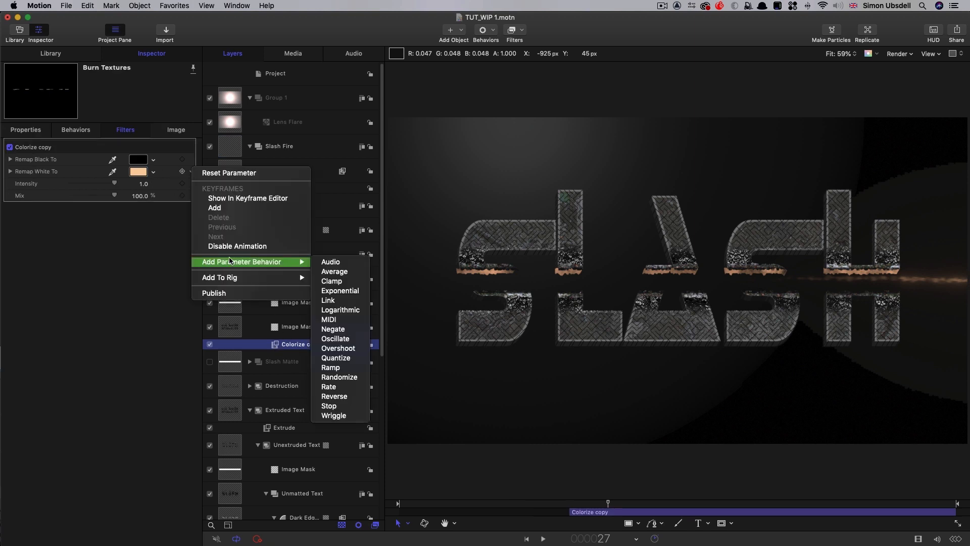
left_click(333, 300)
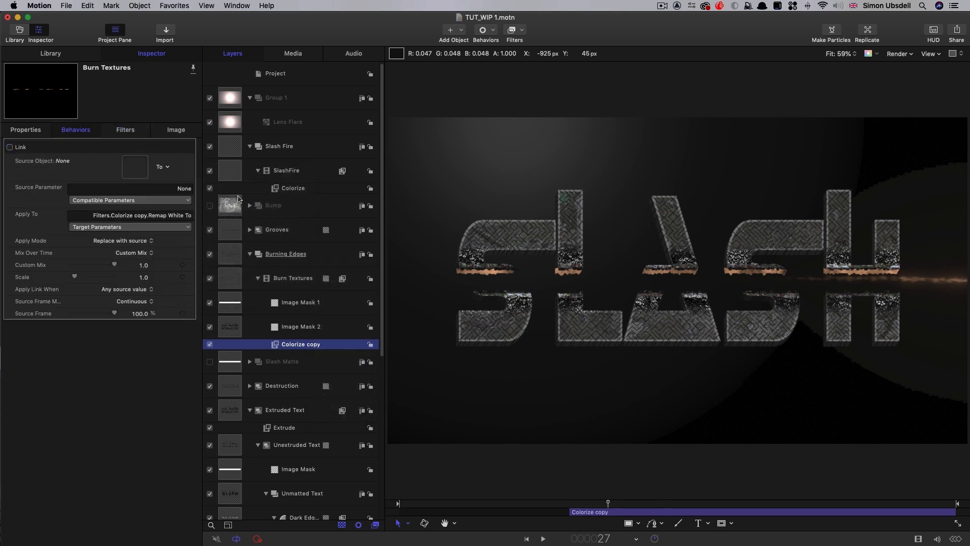
left_click(165, 167)
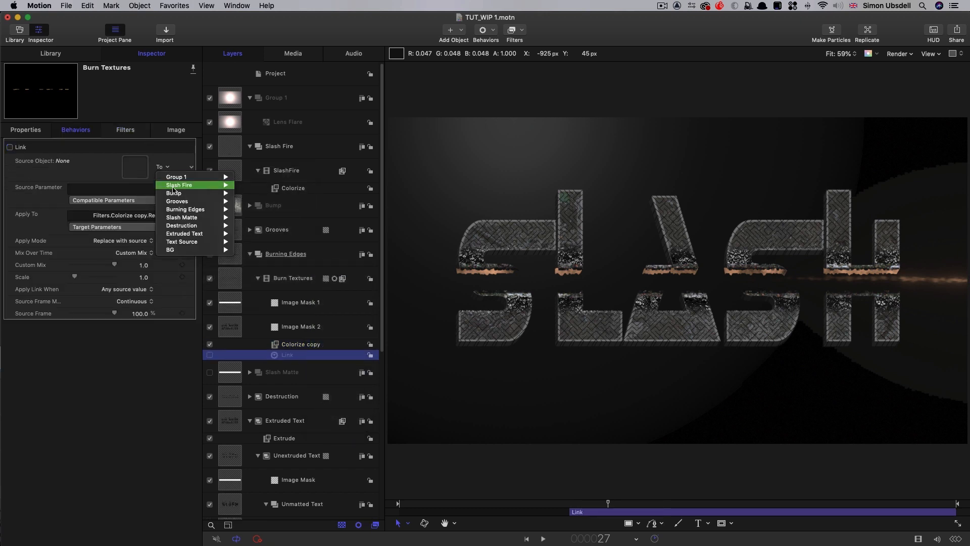
mouse_move(178, 186)
left_click(268, 193)
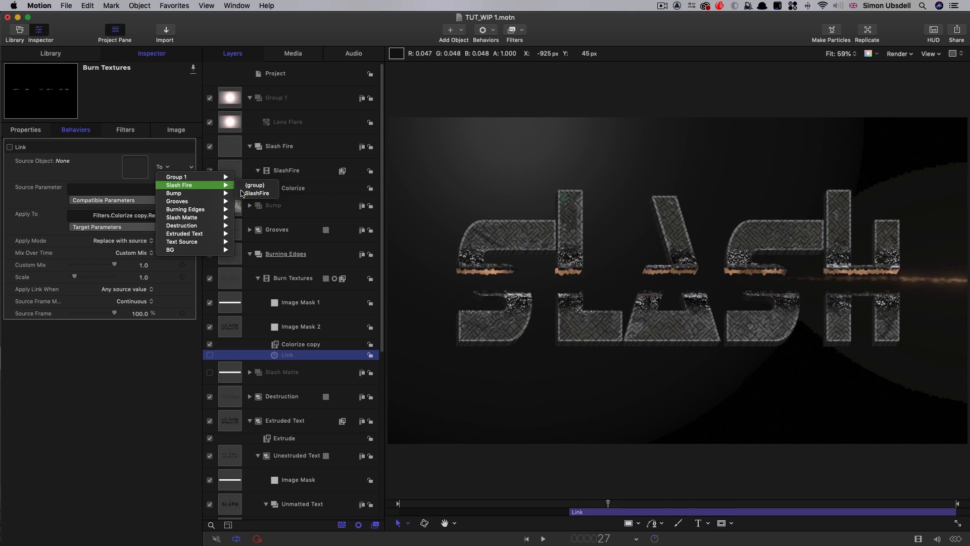
- Set the Link's source parameter to all channels of Remap White To in the SlashFire clip's Colorize filter
left_click(87, 200)
mouse_move(85, 220)
mouse_move(232, 220)
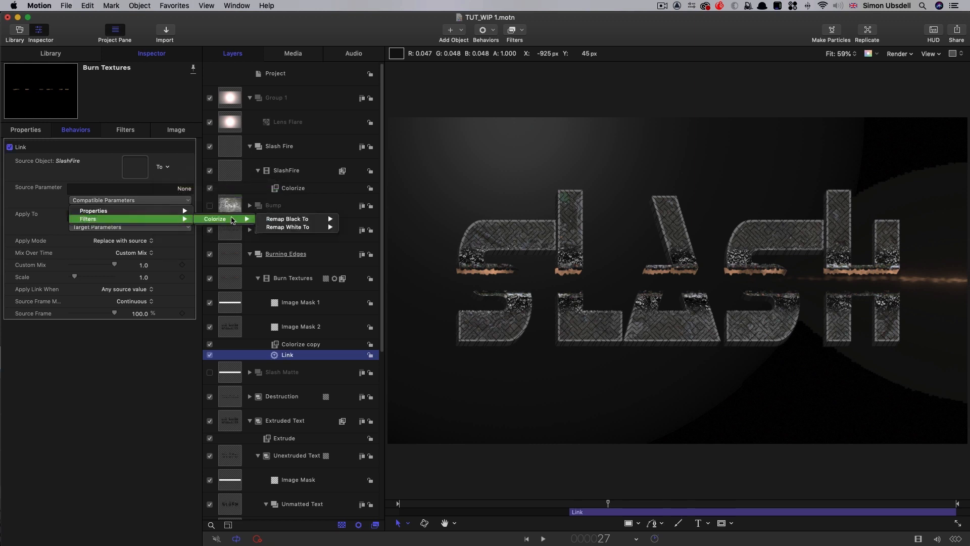
mouse_move(323, 228)
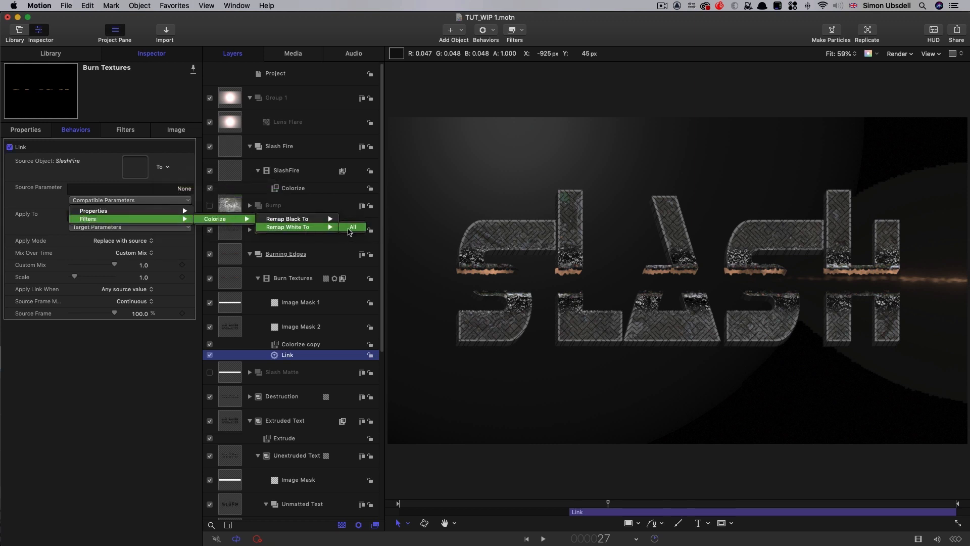
left_click(353, 227)
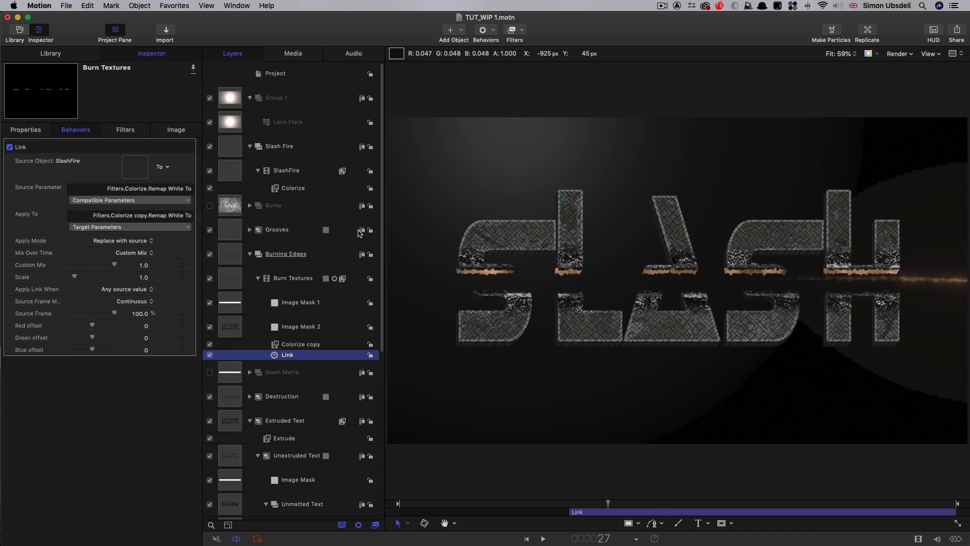
- Test the colour link by setting Remap White To to light blue in the SlashFire Colorize filter and previewing the animation
left_click(296, 188)
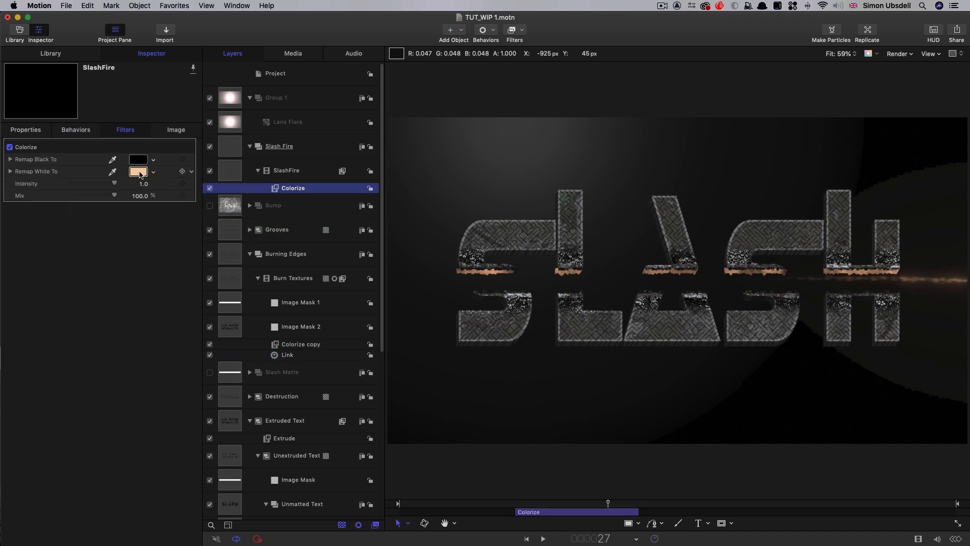
left_click(138, 172)
left_click_drag(134, 319, 107, 340)
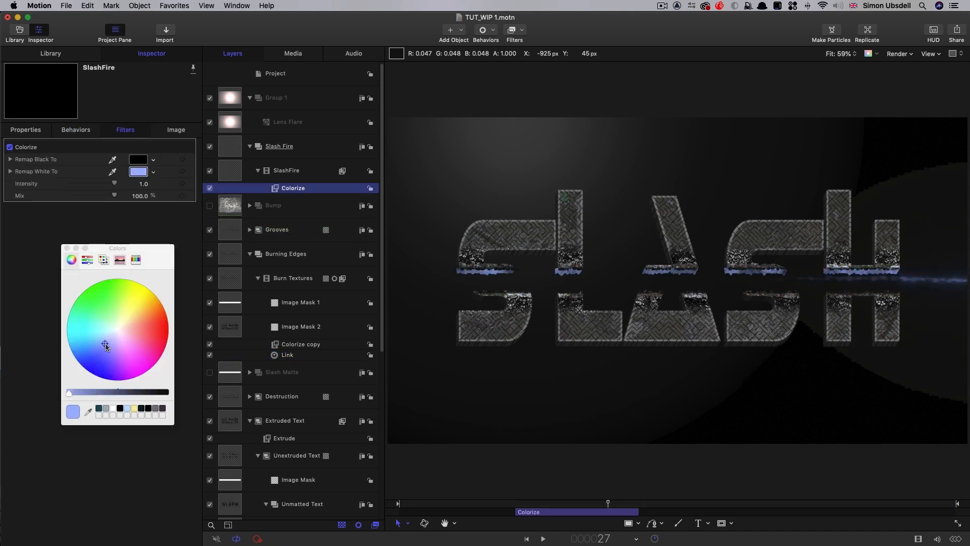
mouse_move(579, 504)
left_mouse_down()
mouse_move(547, 504)
mouse_move(594, 506)
left_mouse_up()
key("Home")
key("space")
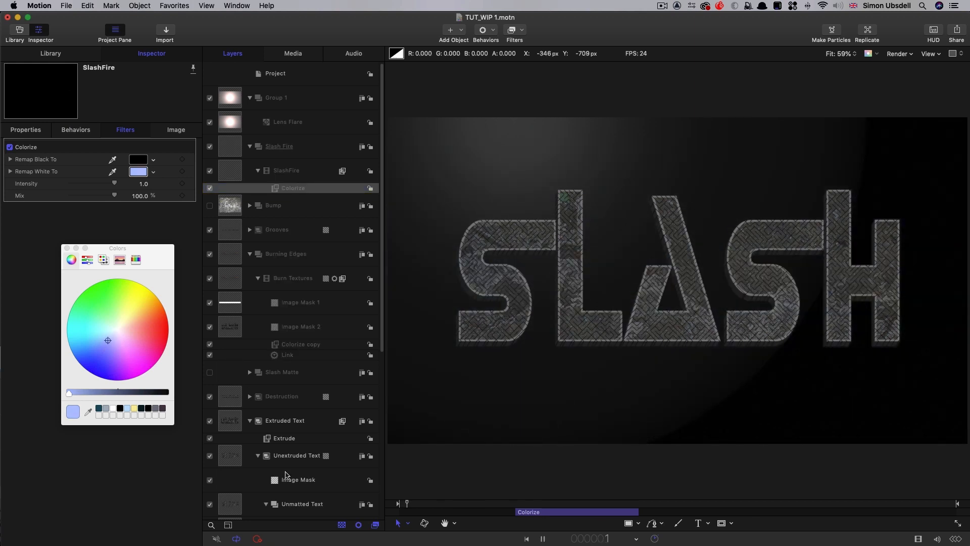
key("space")
- Add a Levels filter to the Burn Textures clip in the Burning Edges group
scroll(323, 371, "down", 5)
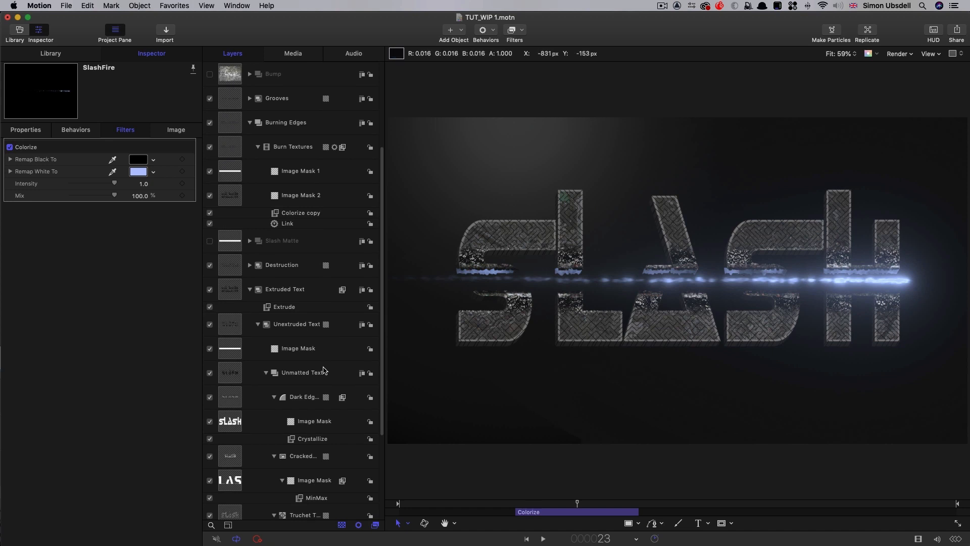
scroll(297, 373, "down", 2)
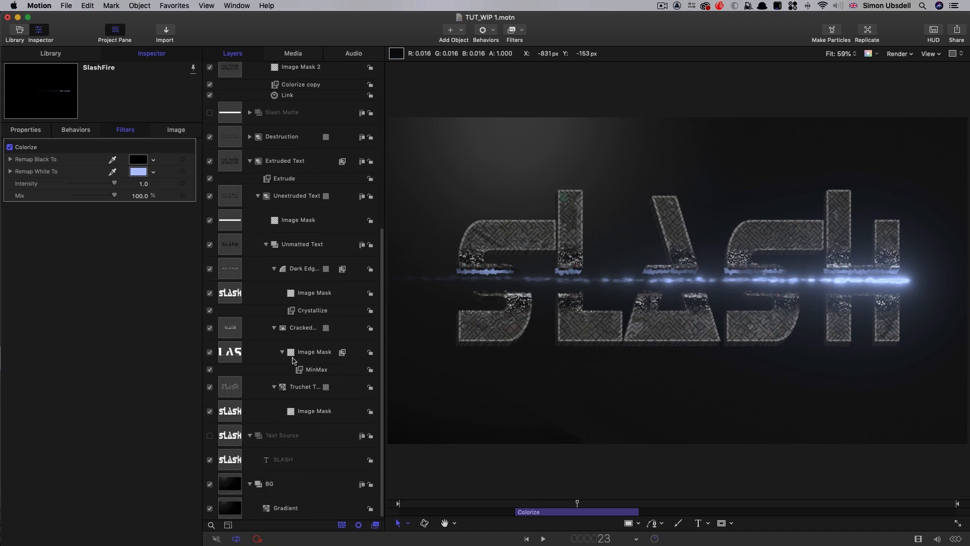
scroll(293, 359, "up", 5)
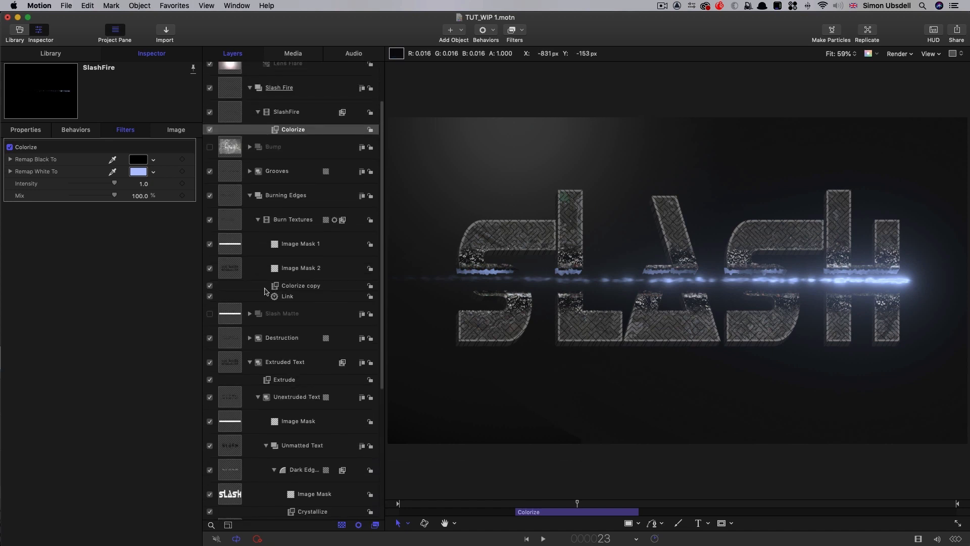
left_click(226, 221)
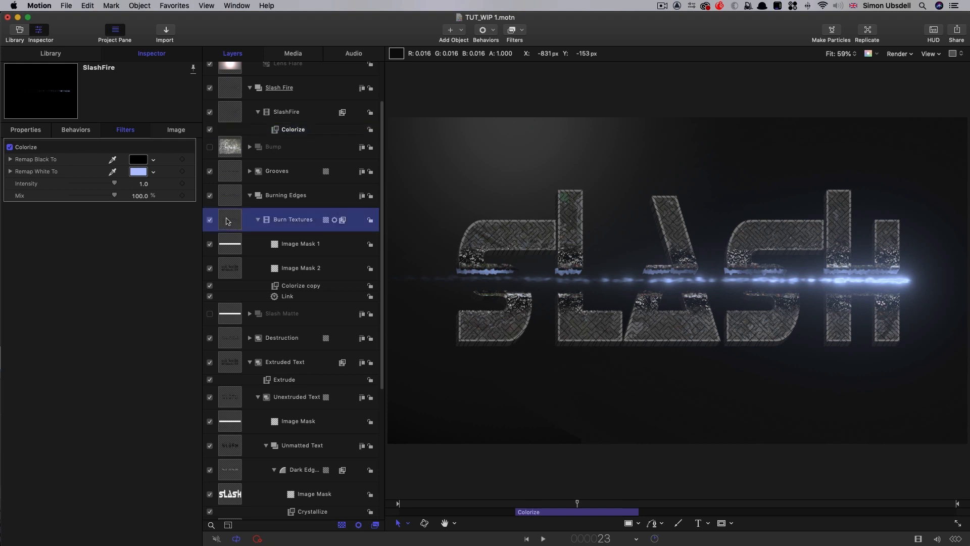
left_click(523, 31)
mouse_move(516, 70)
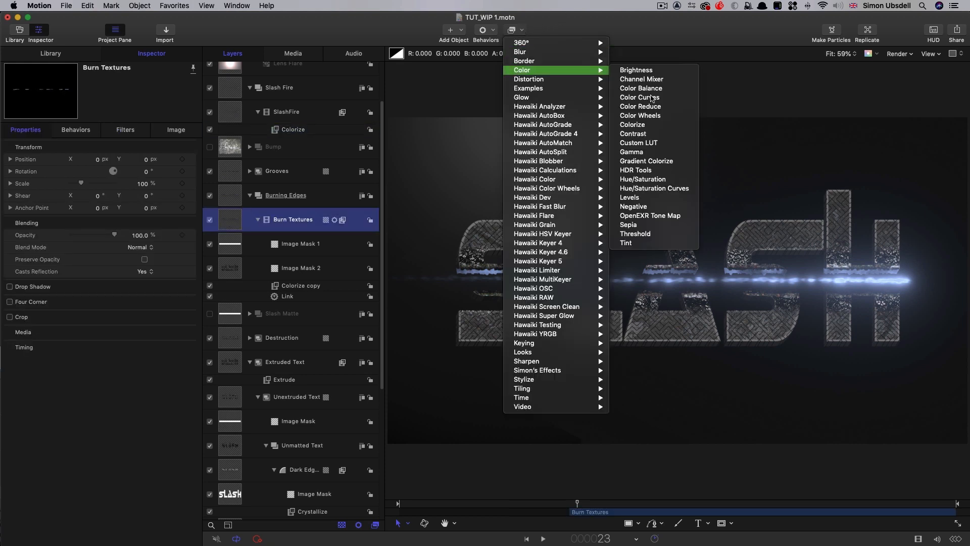
left_click(630, 198)
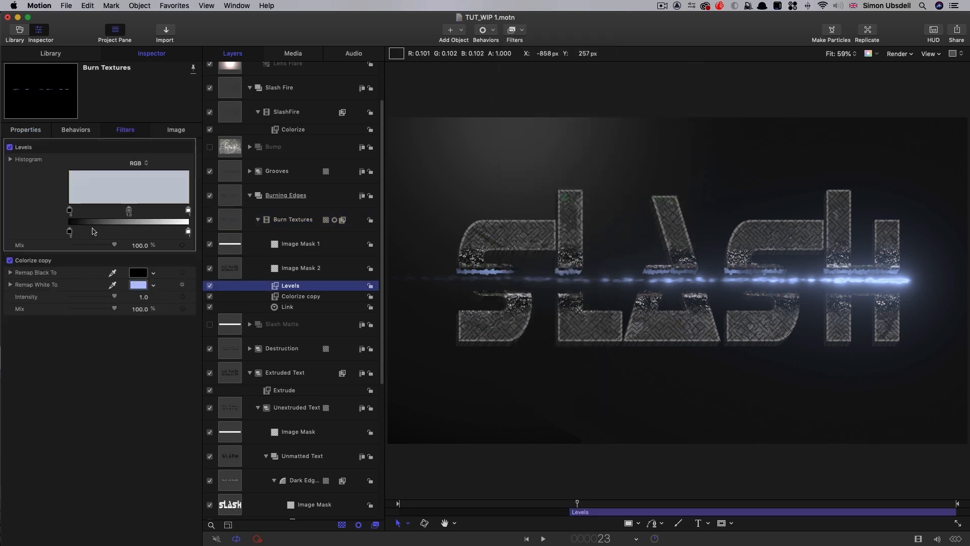
- In the Burn Textures Levels filter, raise the input black point to about 0.4 and lower the input white point to about 0.6
left_click_drag(71, 212, 112, 218)
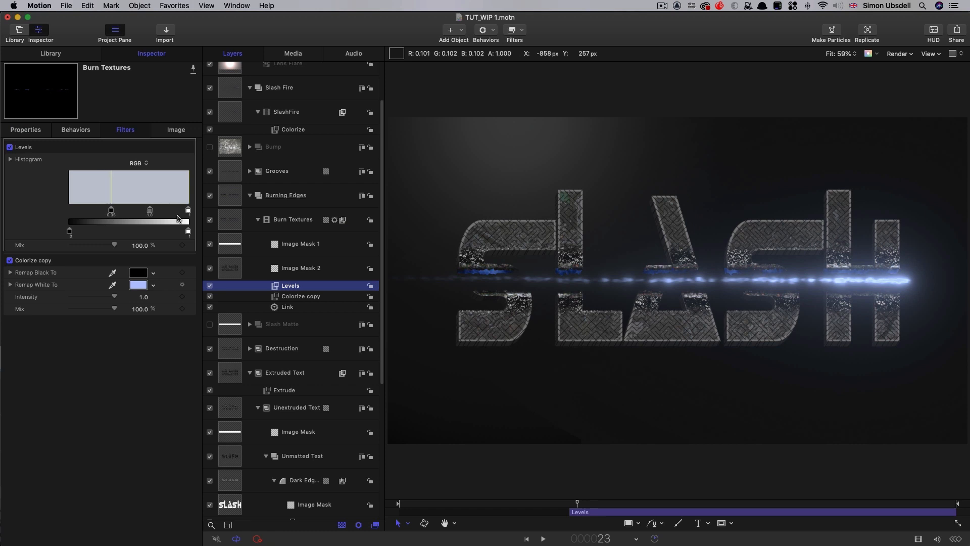
left_click_drag(188, 214, 144, 214)
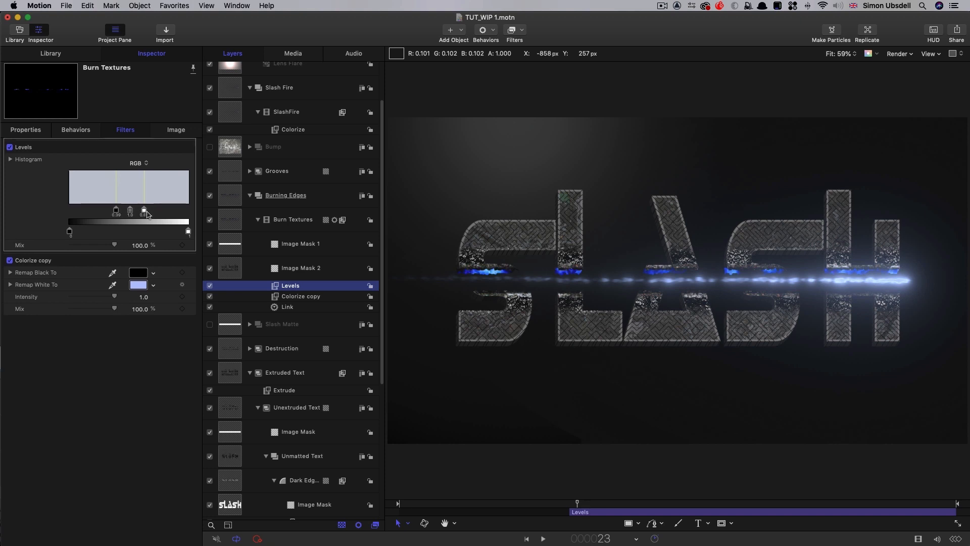
left_click_drag(144, 212, 139, 213)
- Set the Intensity of the Burn Textures Colorize copy filter to 0.6 and preview the burning edges
left_click(144, 298)
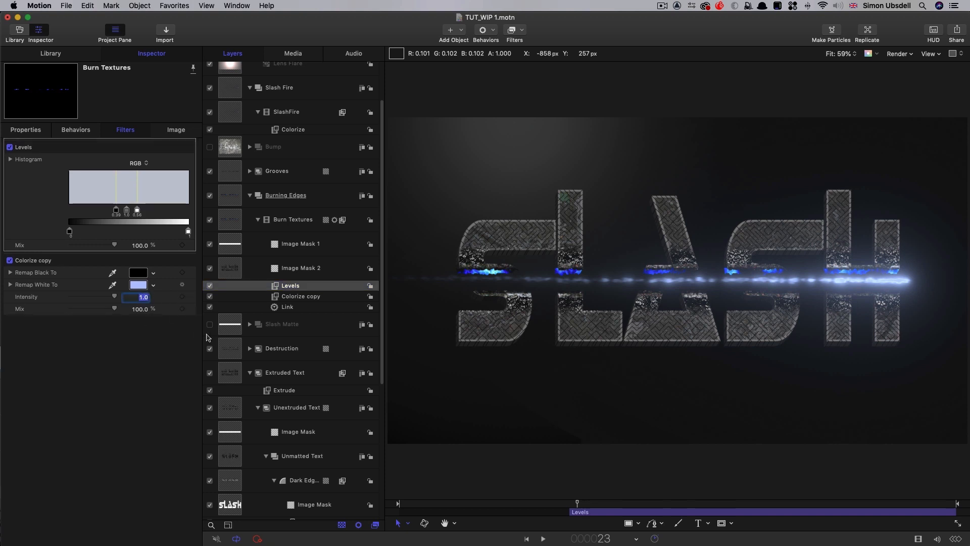
type("0.6")
key("Return")
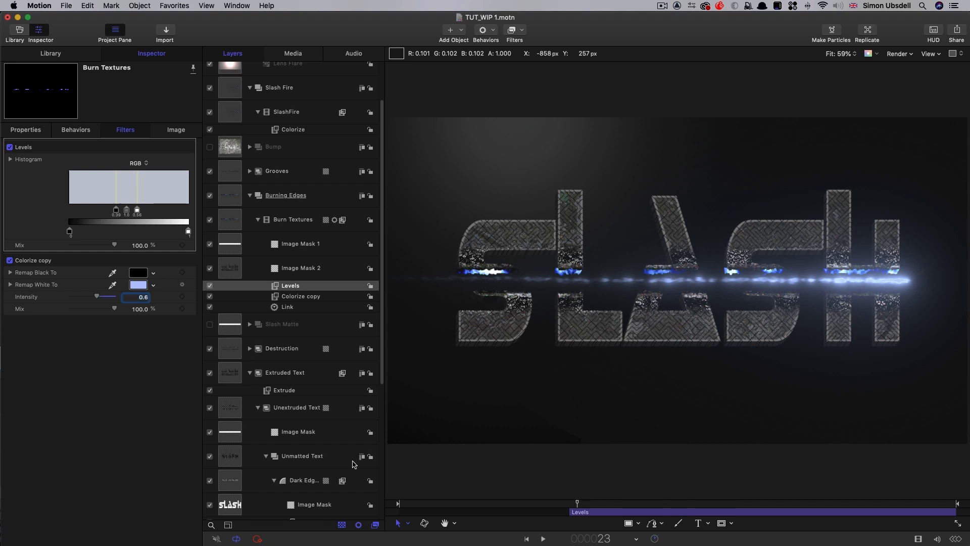
left_click_drag(577, 504, 615, 503)
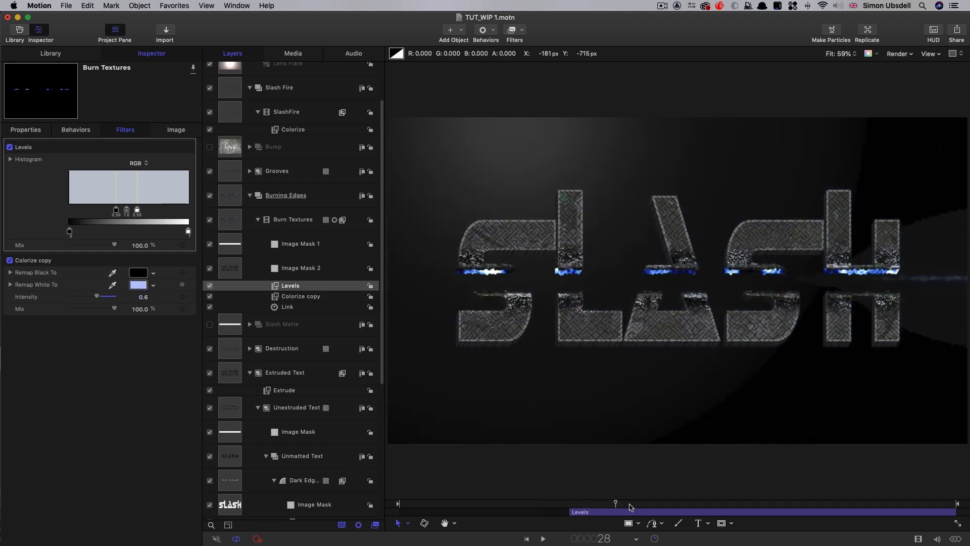
key("space")
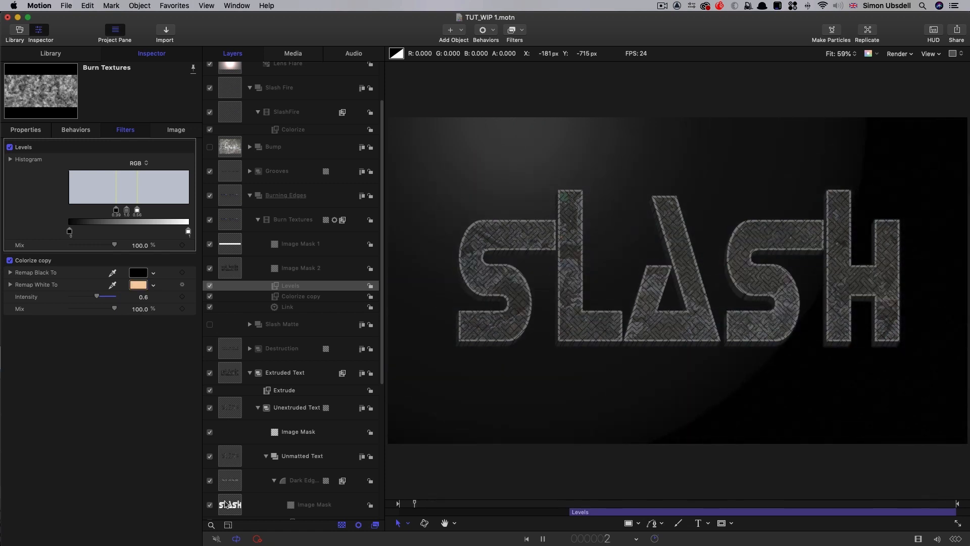
- Change Remap White To in the SlashFire layer's Colorize filter to a warm pale orange, checking the colour at frame 23
key("space")
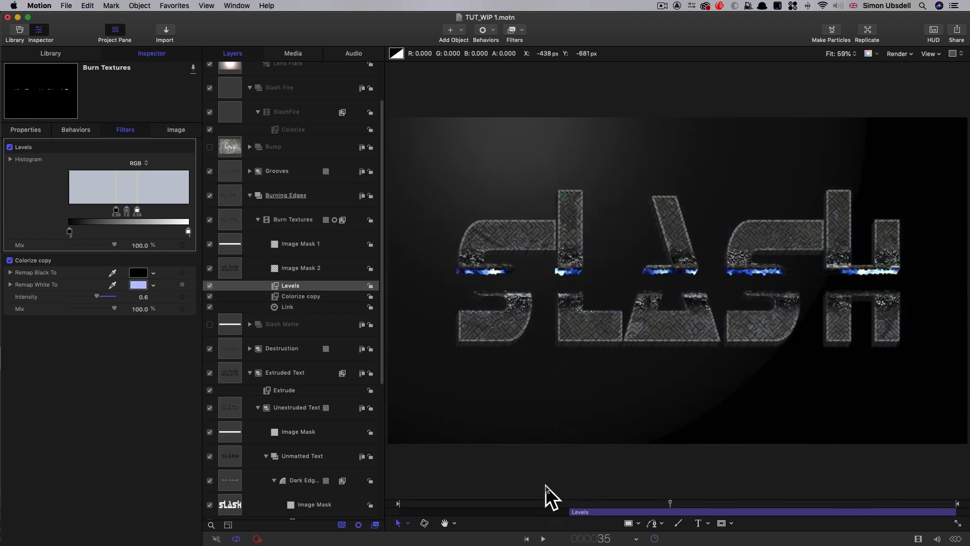
left_click(592, 506)
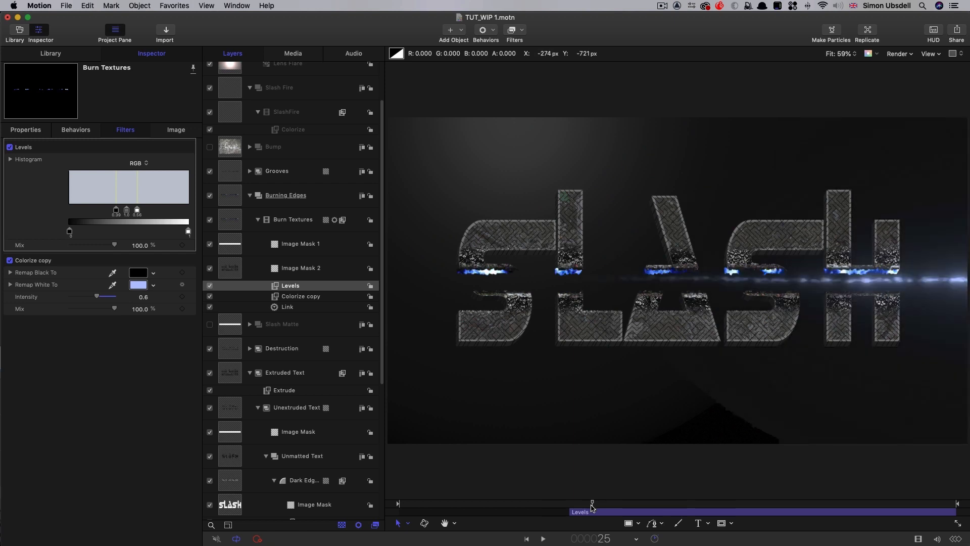
left_click(277, 131)
left_click(139, 171)
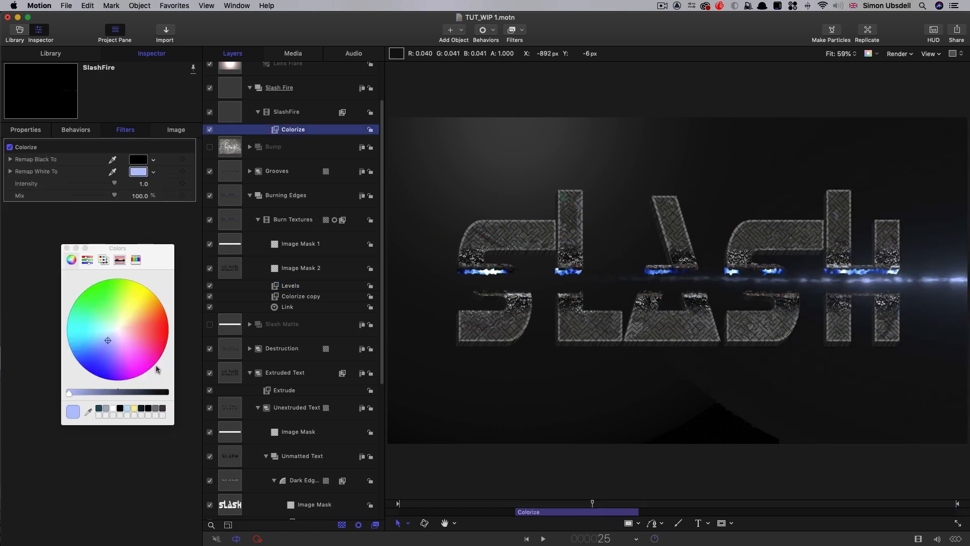
left_click_drag(110, 342, 115, 337)
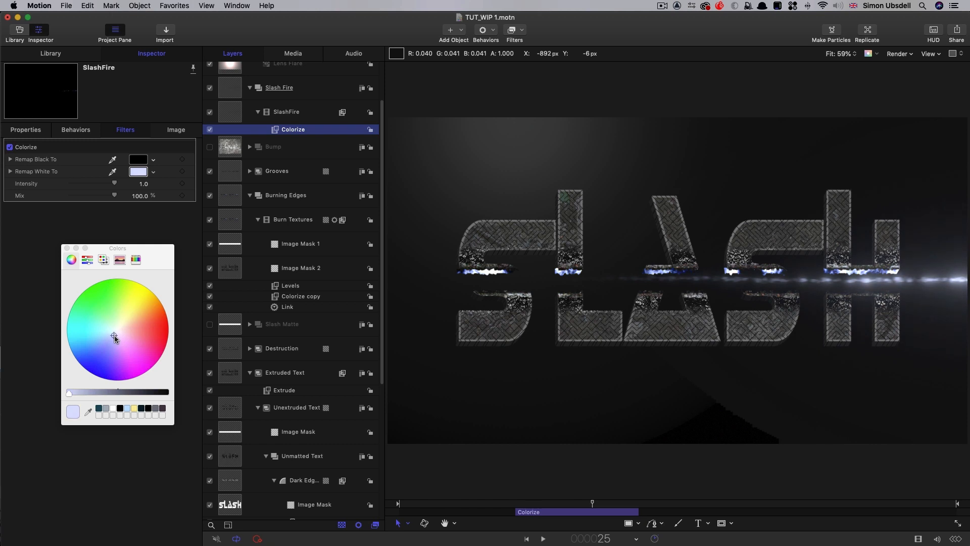
mouse_move(592, 503)
left_mouse_down()
mouse_move(550, 504)
mouse_move(577, 503)
left_mouse_up()
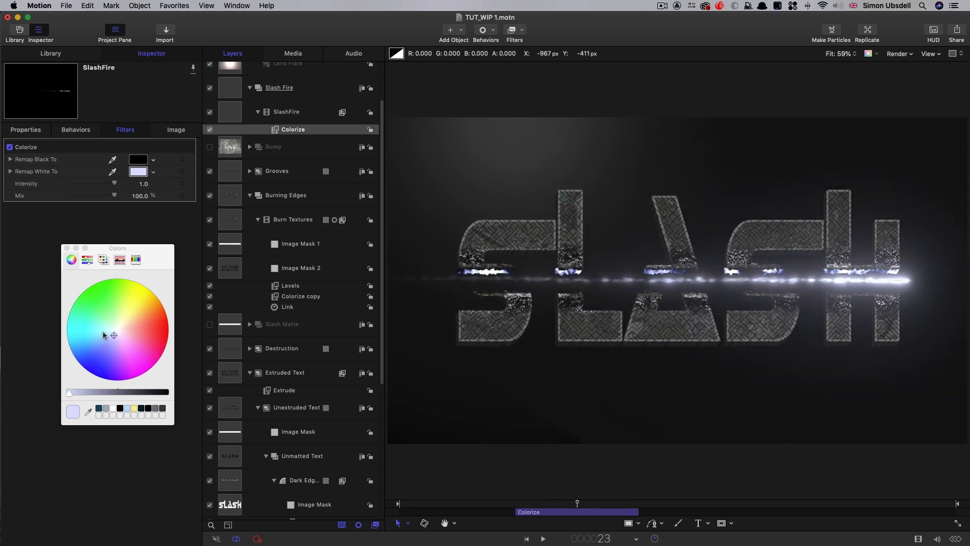
left_click_drag(103, 335, 131, 318)
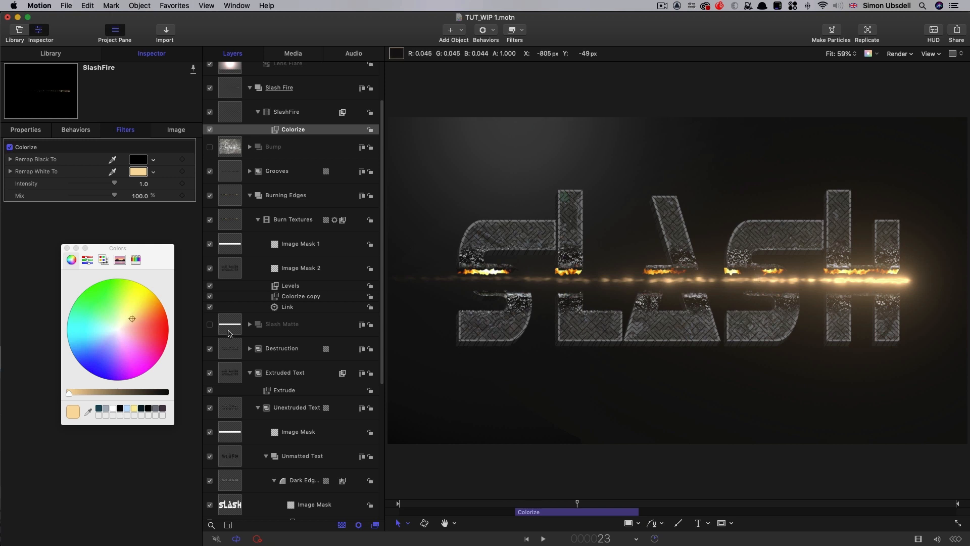
left_click(67, 248)
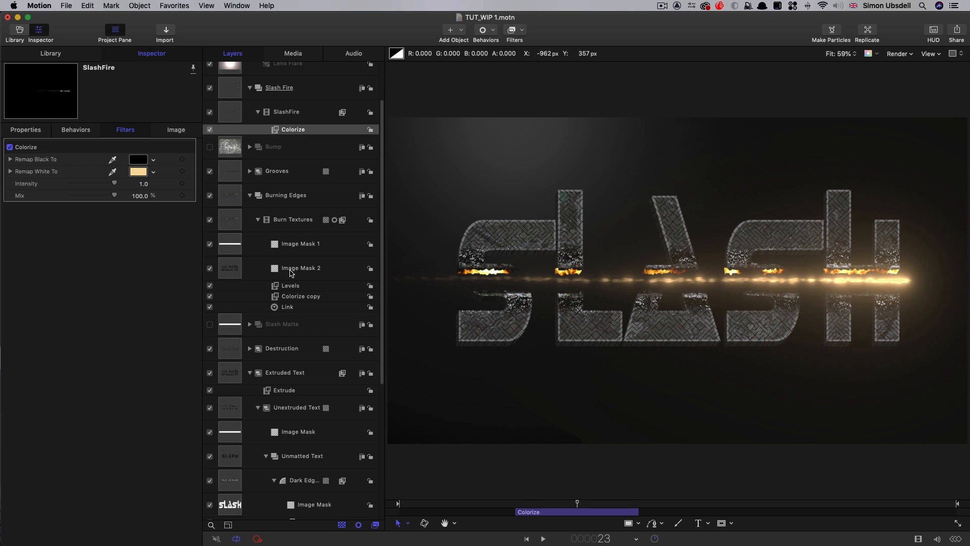
- Add an OpenEXR Tone Map colour filter to the SlashFire layer and set its Exposure to 4.0
left_click(227, 110)
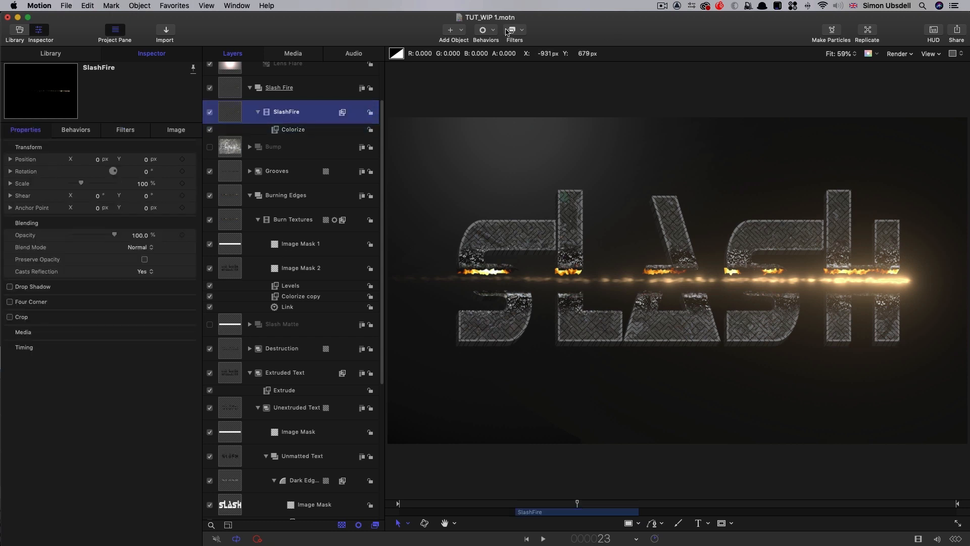
left_click(521, 31)
mouse_move(538, 71)
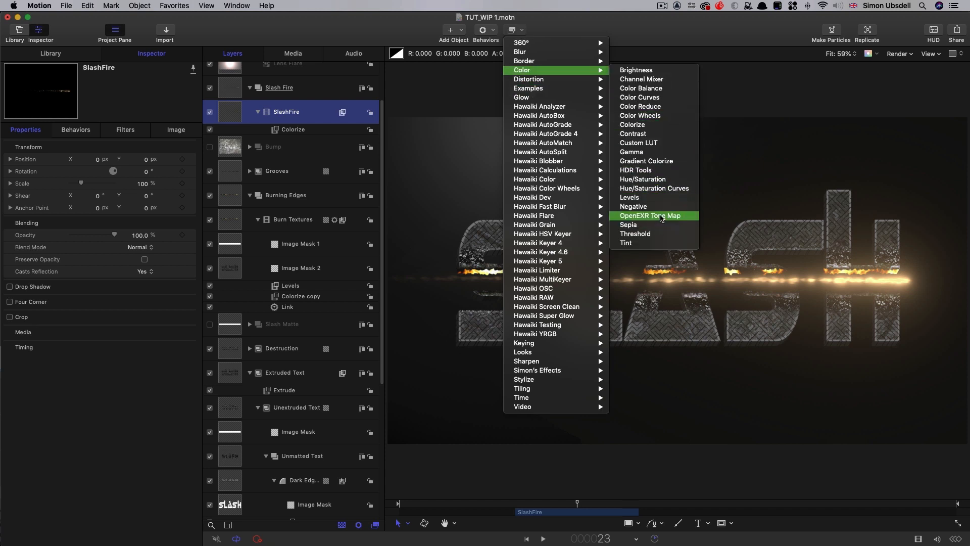
left_click(258, 250)
left_click_drag(98, 161, 103, 161)
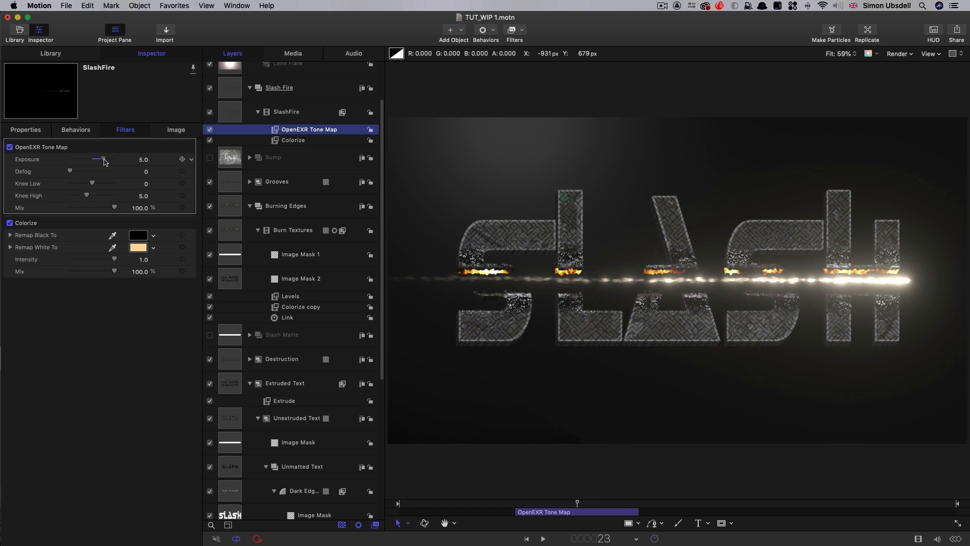
left_click_drag(105, 161, 102, 162)
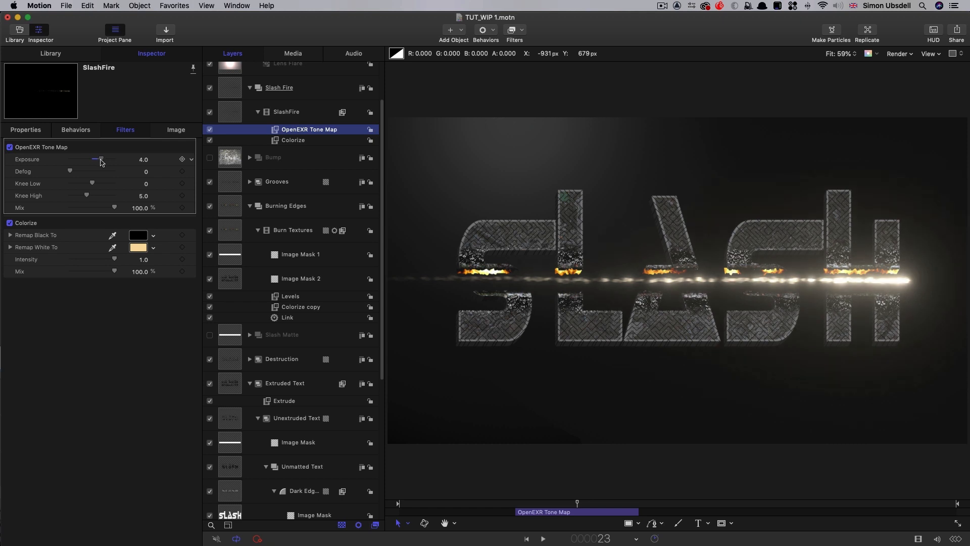
- Play back the slash animation to check the brightened fire, and return the playhead to frame 23
key("space")
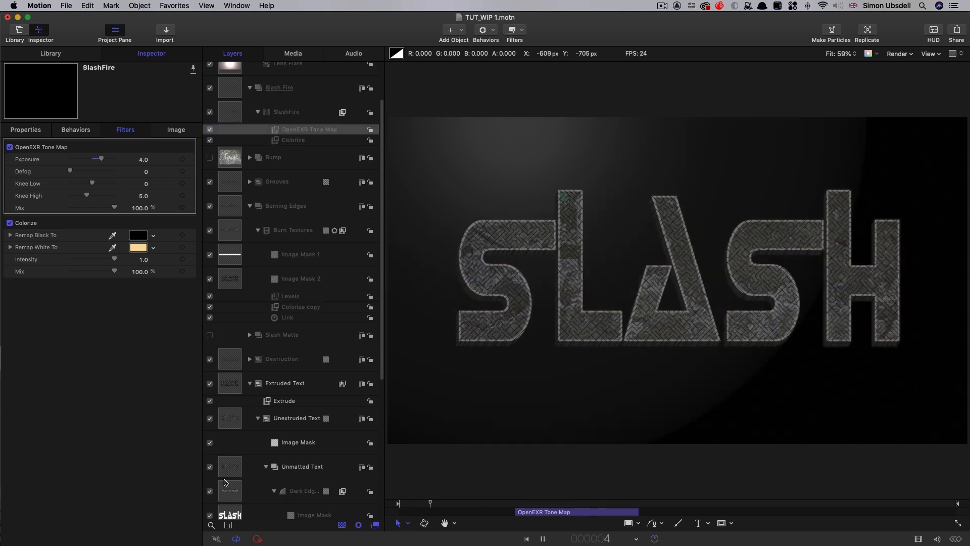
key("space")
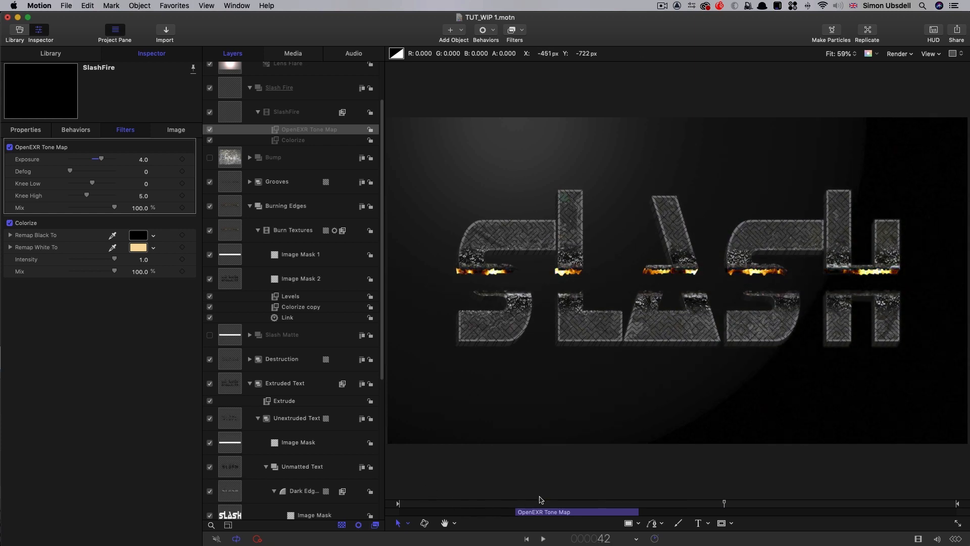
mouse_move(594, 504)
left_mouse_down()
mouse_move(565, 505)
mouse_move(575, 507)
left_mouse_up()
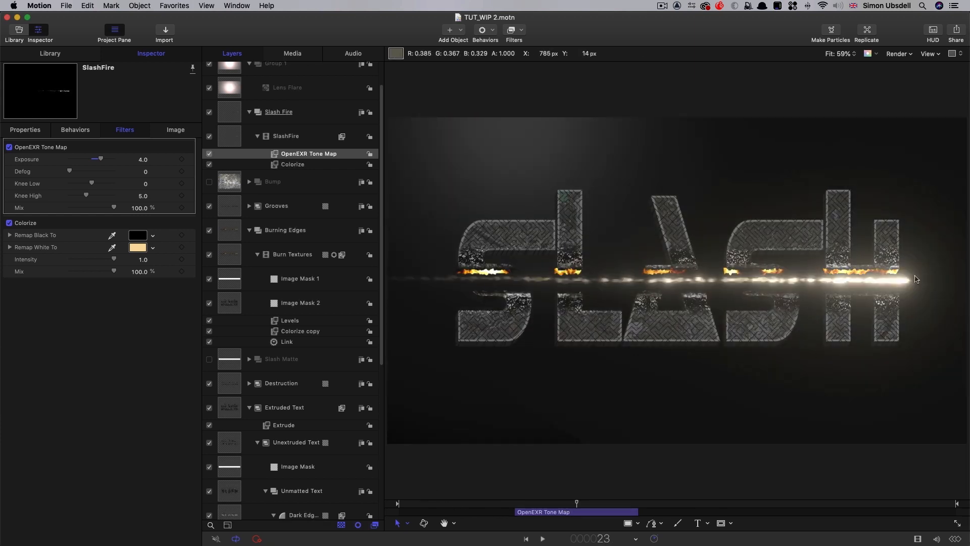
- Collapse the Slash Fire group, create a new group at the top of the project and import SmokeAlt.mov into it
left_click(250, 112)
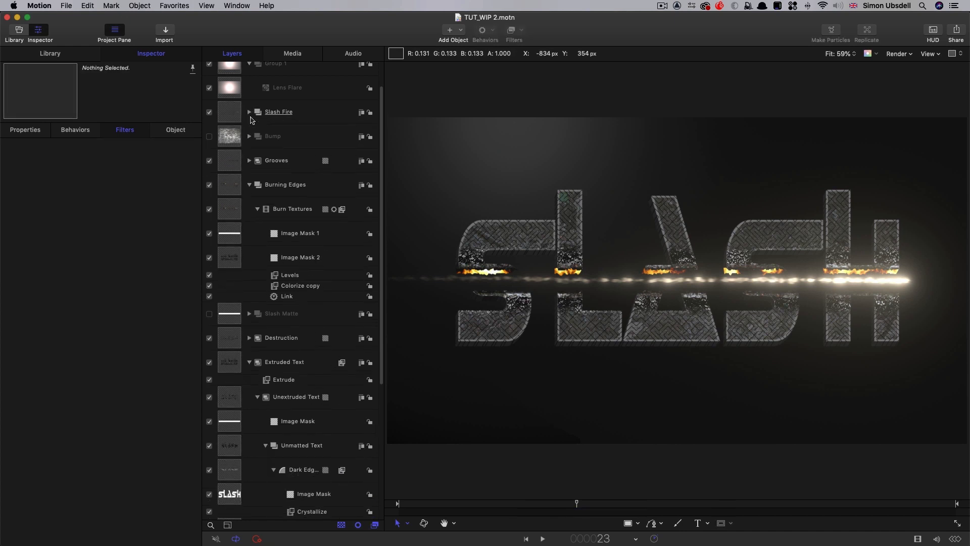
scroll(329, 74, "up", 3)
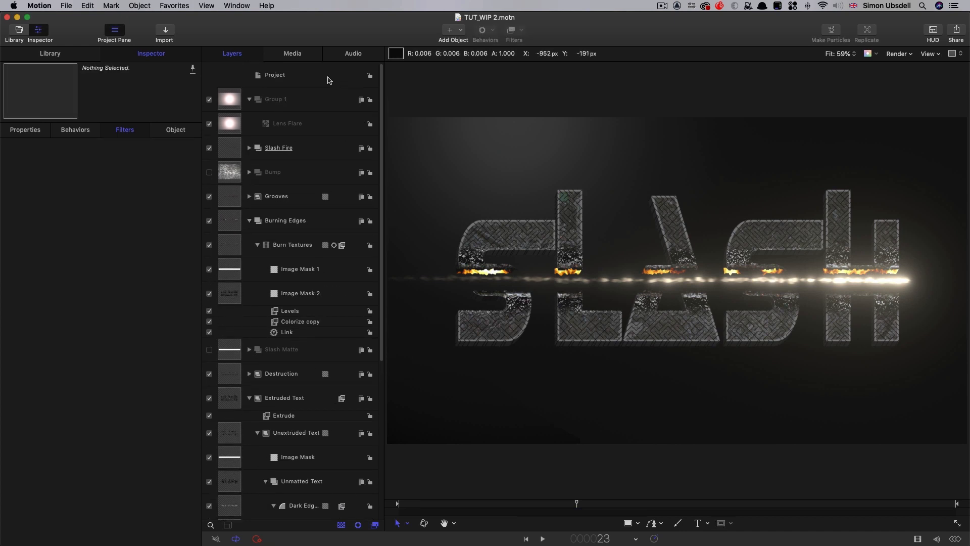
left_click(301, 77)
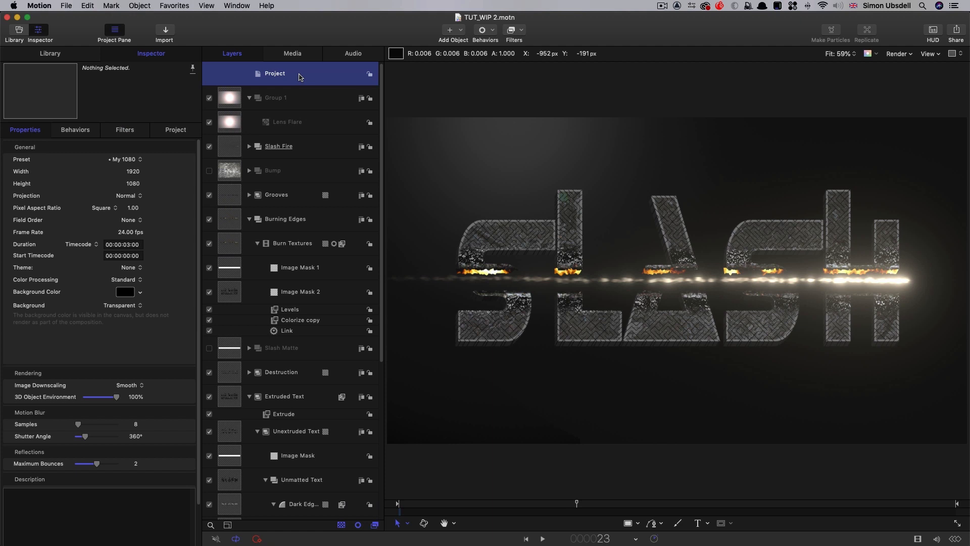
key("super+shift+n")
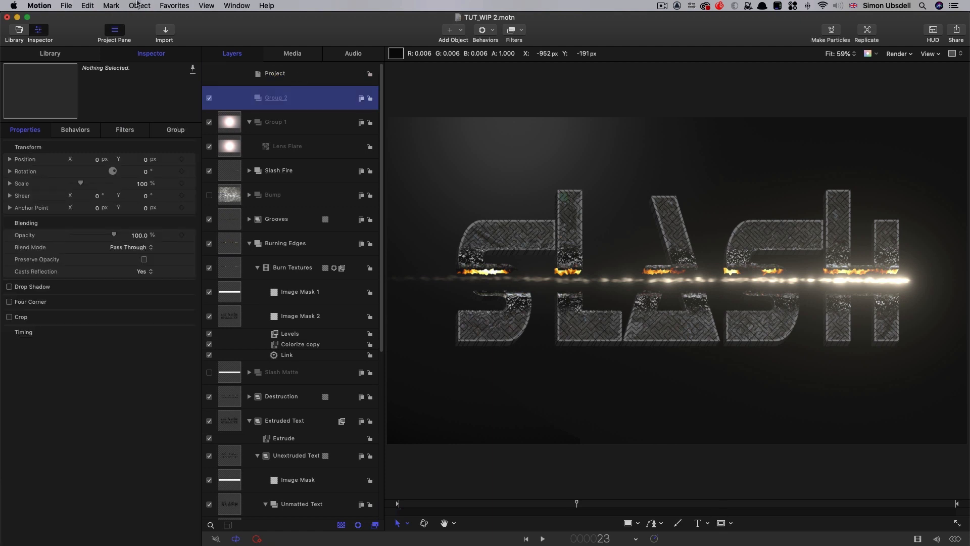
left_click(166, 31)
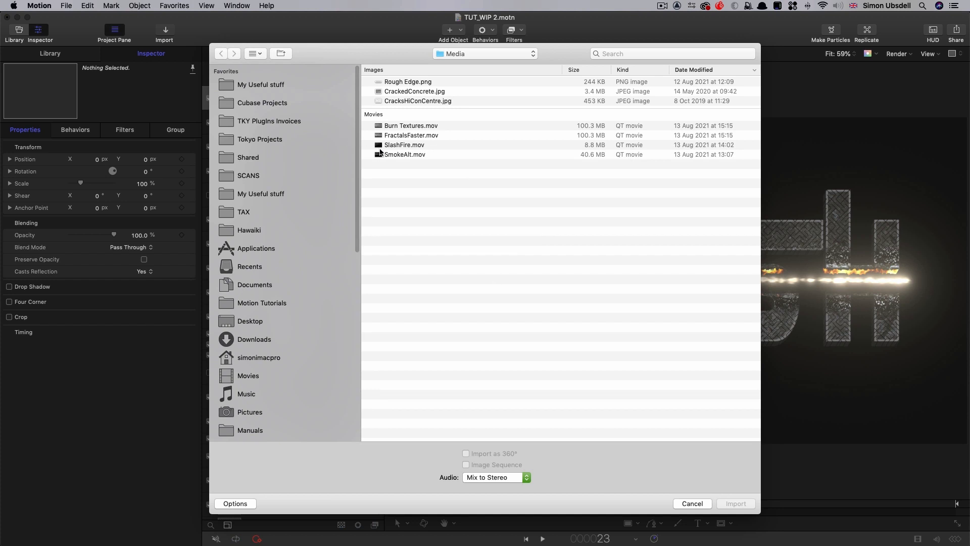
left_click(379, 155)
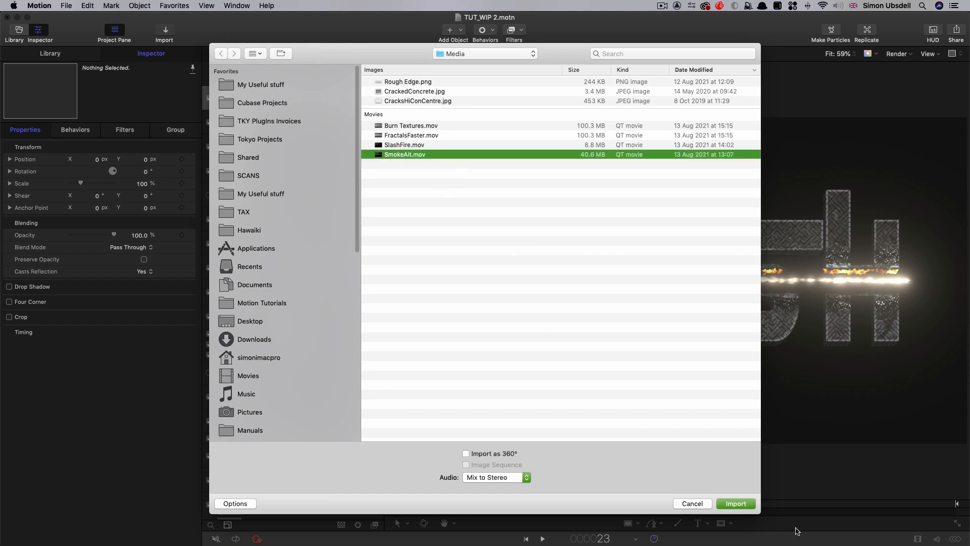
left_click(748, 505)
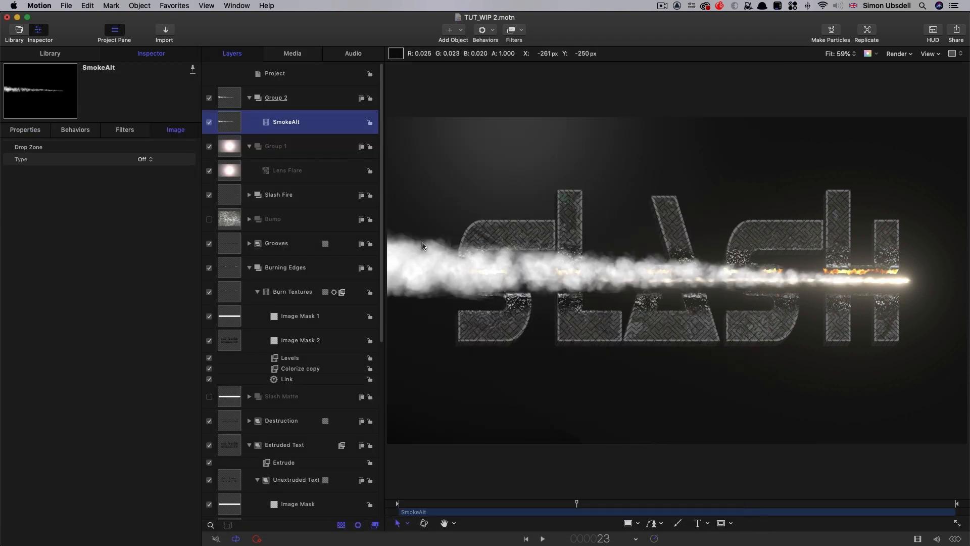
- Set the SmokeAlt layer's blend mode to Screen and its opacity to 10%
left_click(25, 130)
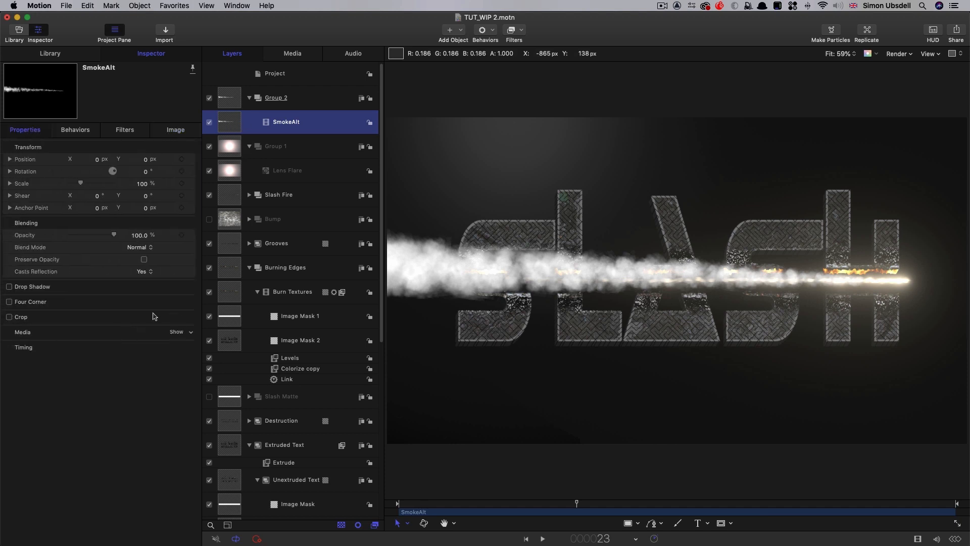
left_click(144, 248)
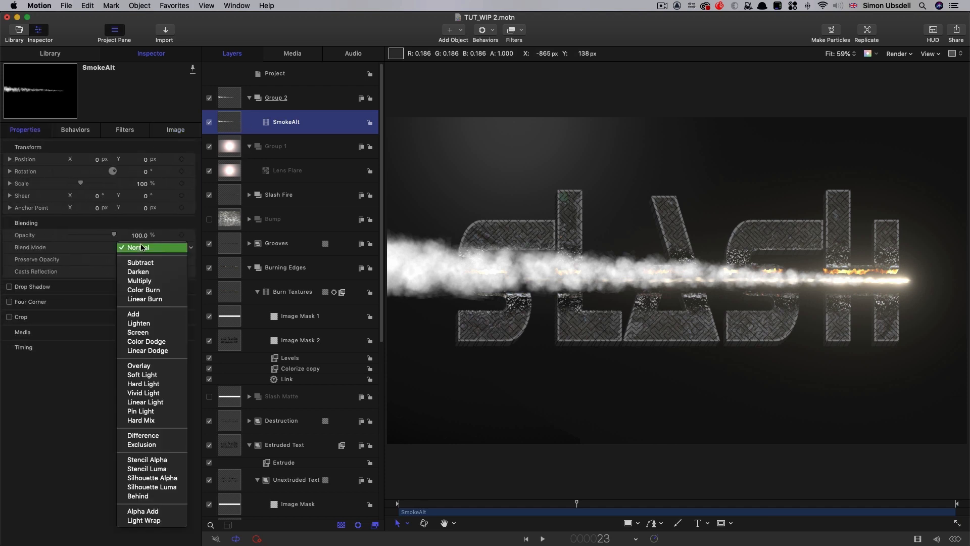
left_click(150, 333)
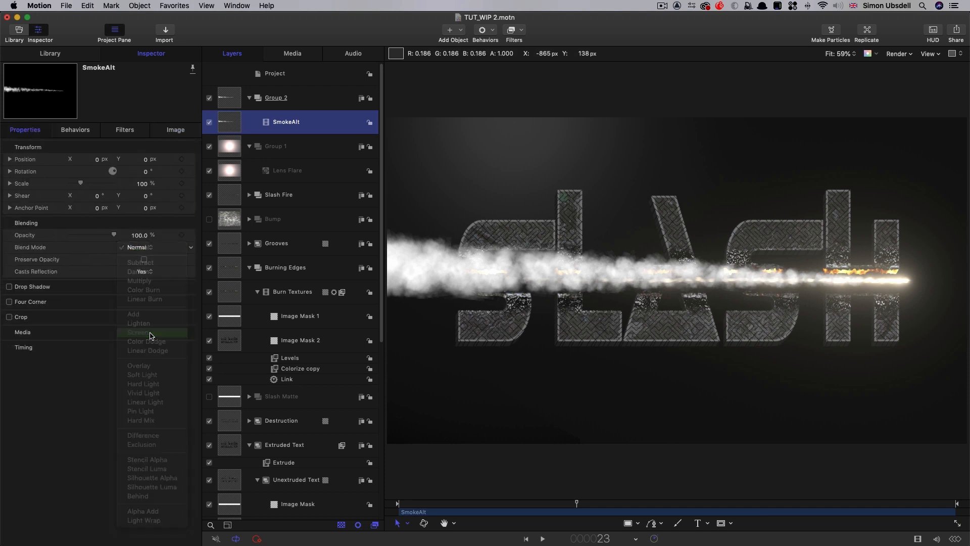
left_click(136, 235)
type("10")
key("Return")
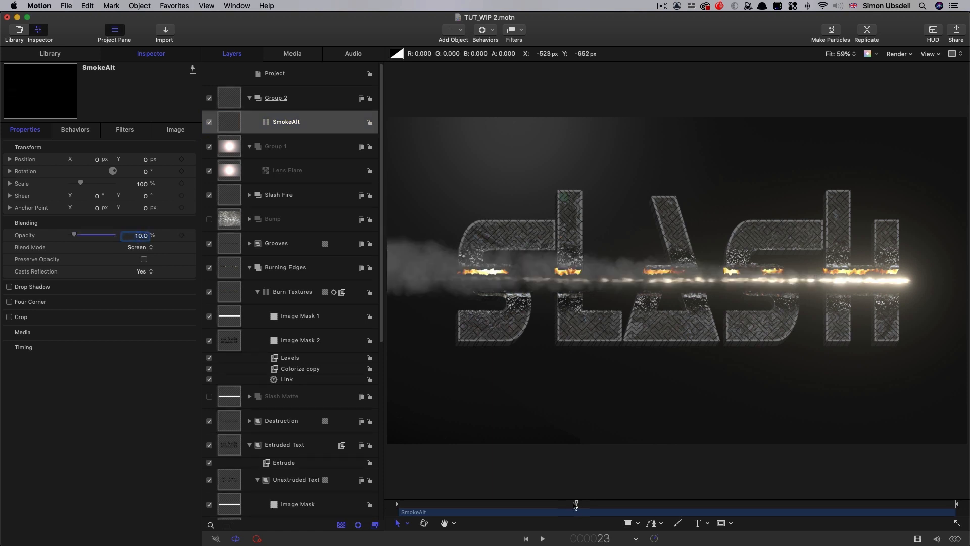
- Move the SmokeAlt clip later in time so its smoke trails the slash, and trim its start to frame 22
mouse_move(575, 505)
left_mouse_down()
mouse_move(543, 504)
mouse_move(552, 506)
left_mouse_up()
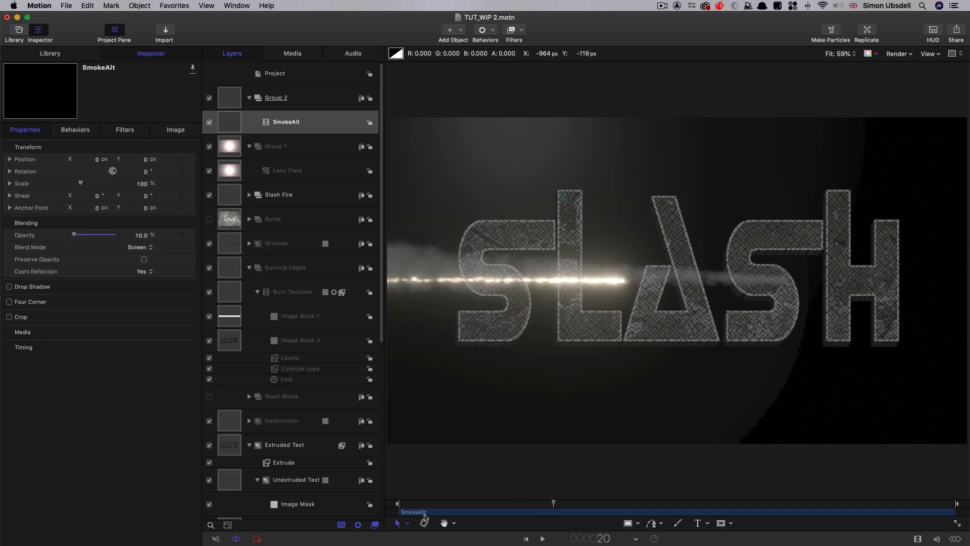
mouse_move(433, 514)
left_mouse_down()
mouse_move(576, 519)
mouse_move(567, 519)
left_mouse_up()
left_click(483, 504)
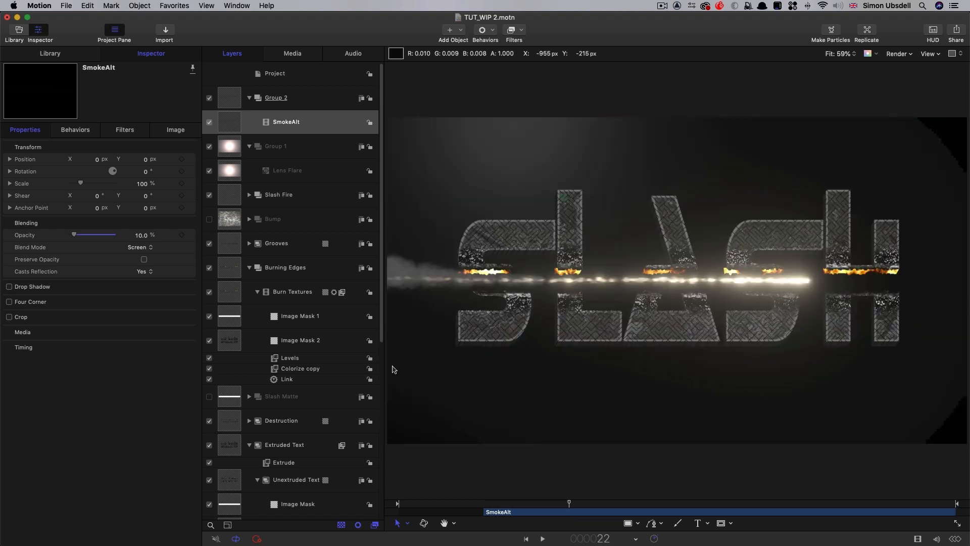
left_click(234, 125)
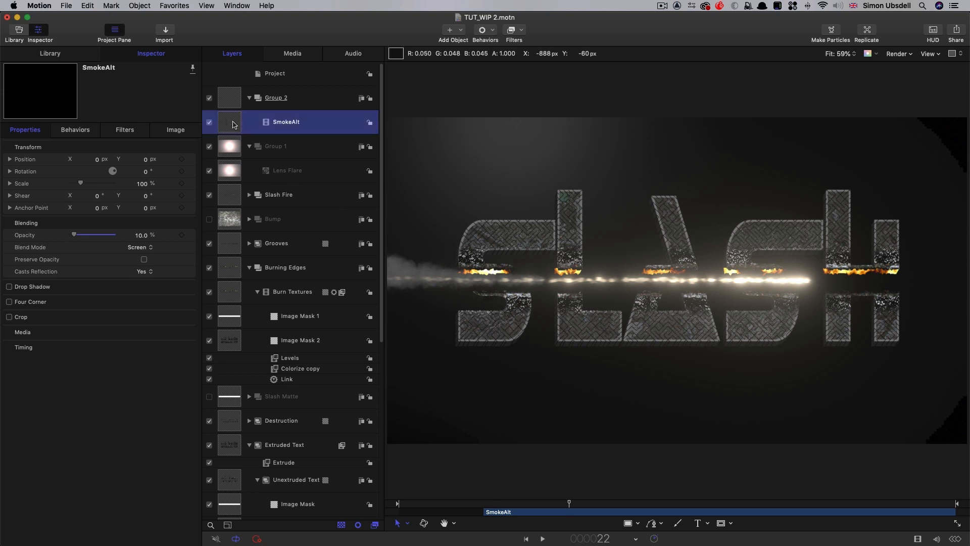
key("i")
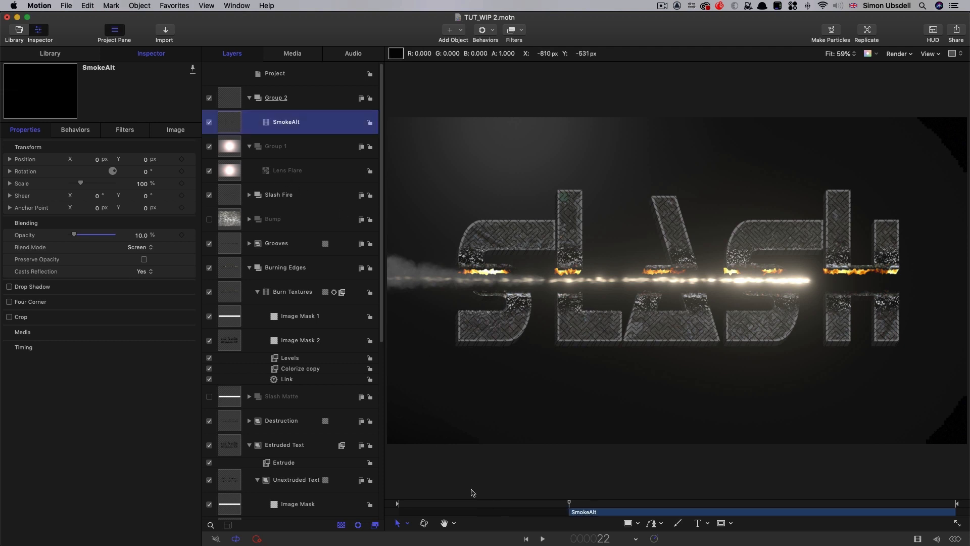
- Rename the SmokeAlt clip's parent group Smoke, collapse it, and return the playhead to frame 23
key("space")
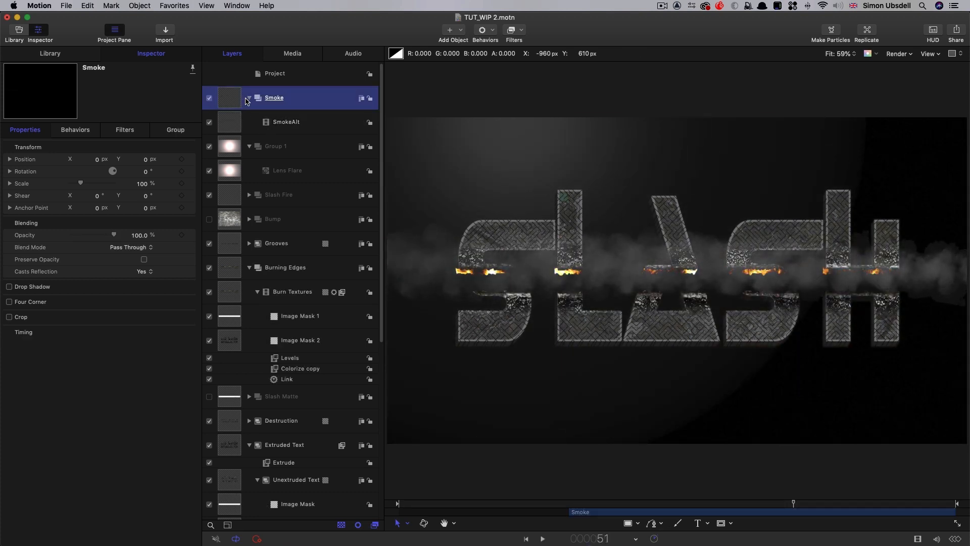
left_click(249, 98)
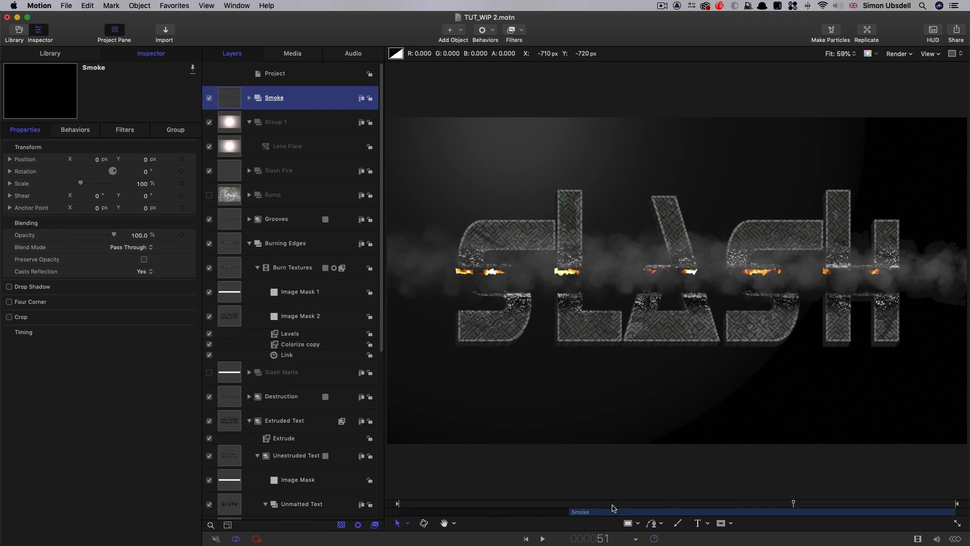
left_click(608, 504)
left_click_drag(608, 508, 575, 519)
left_click(229, 101)
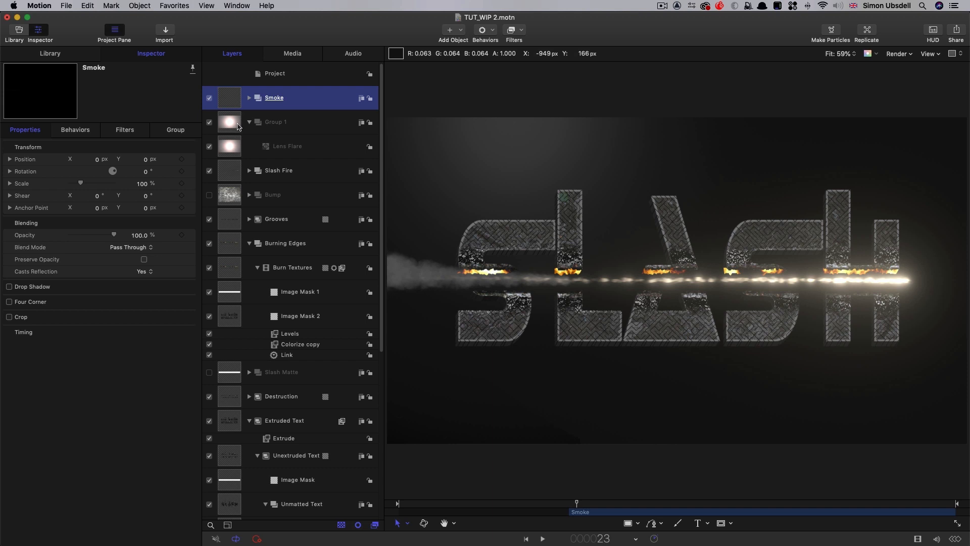
- Open the recent project Particles.motn
left_click(65, 4)
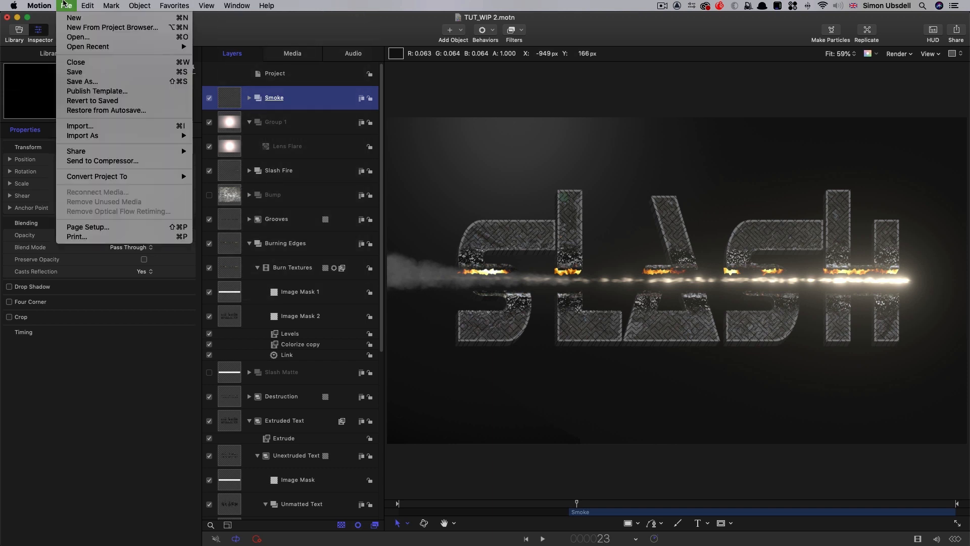
mouse_move(126, 46)
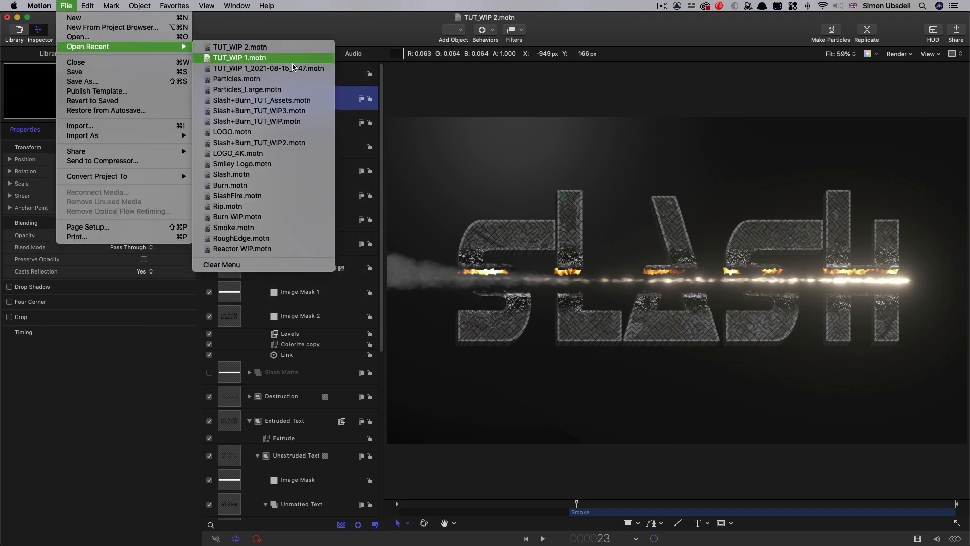
left_click(286, 83)
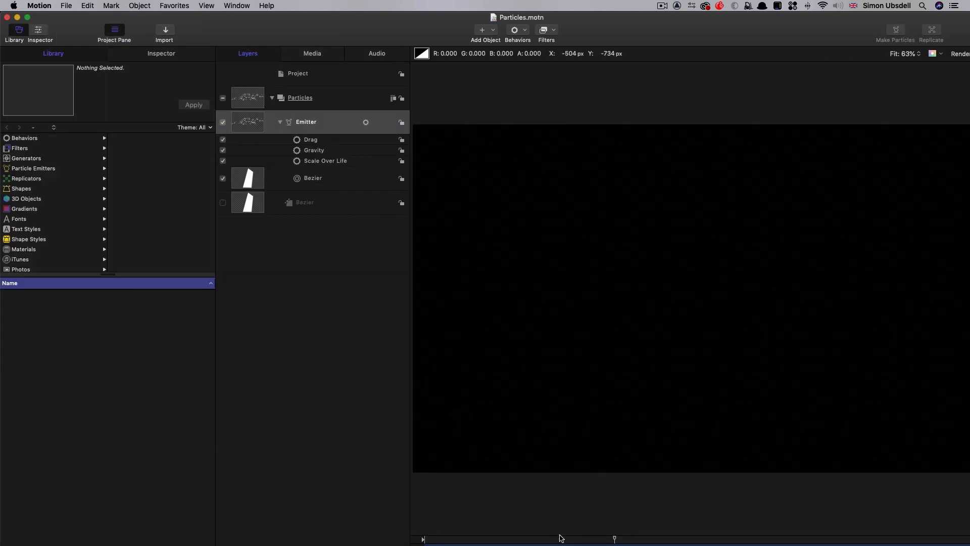
- Copy the whole Particles group, including its emitter and Bezier cell source, from the Particles.motn project
left_click_drag(496, 538, 455, 531)
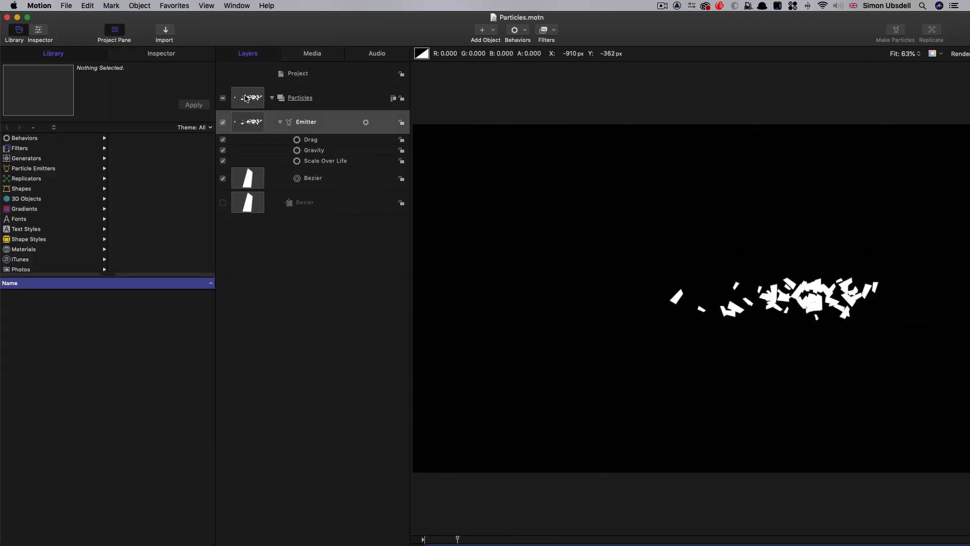
left_click(246, 98)
right_click(247, 95)
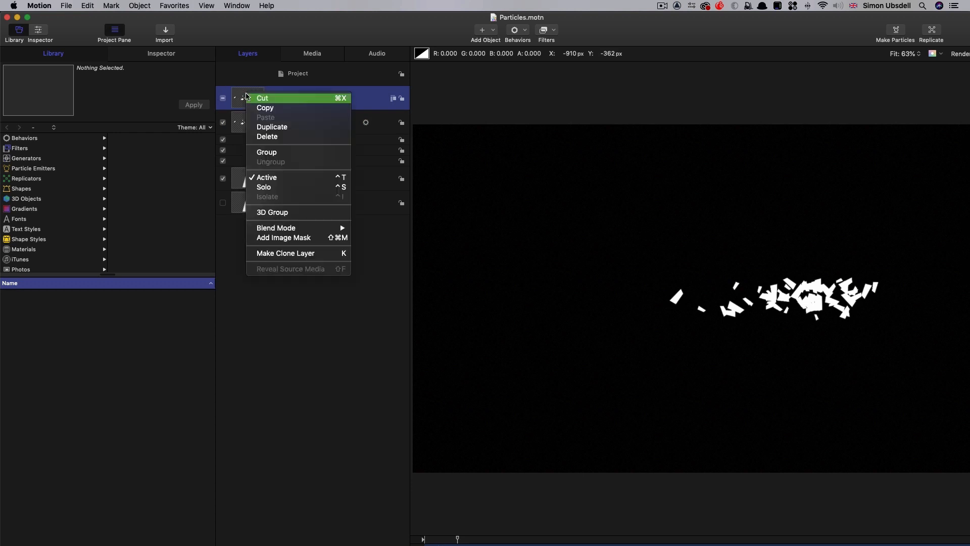
left_click(265, 108)
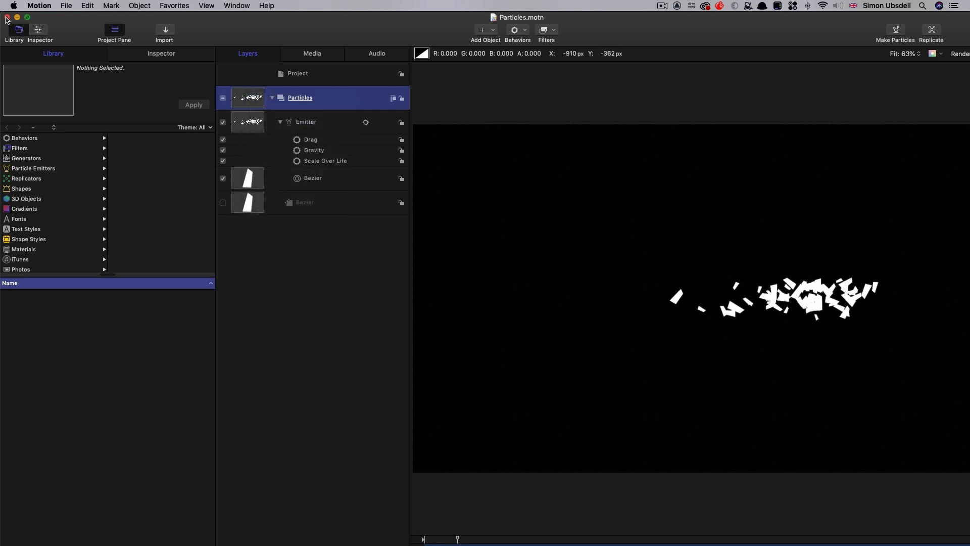
- Close Particles.motn and paste the copied particle group at the project level of TUT_WIP 2.motn
left_click(6, 18)
left_click(304, 77)
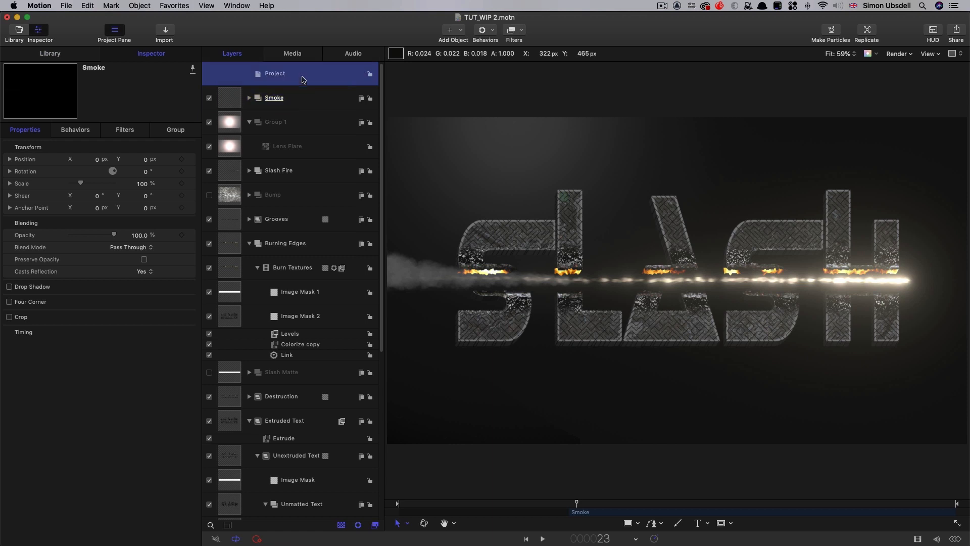
key("super+v")
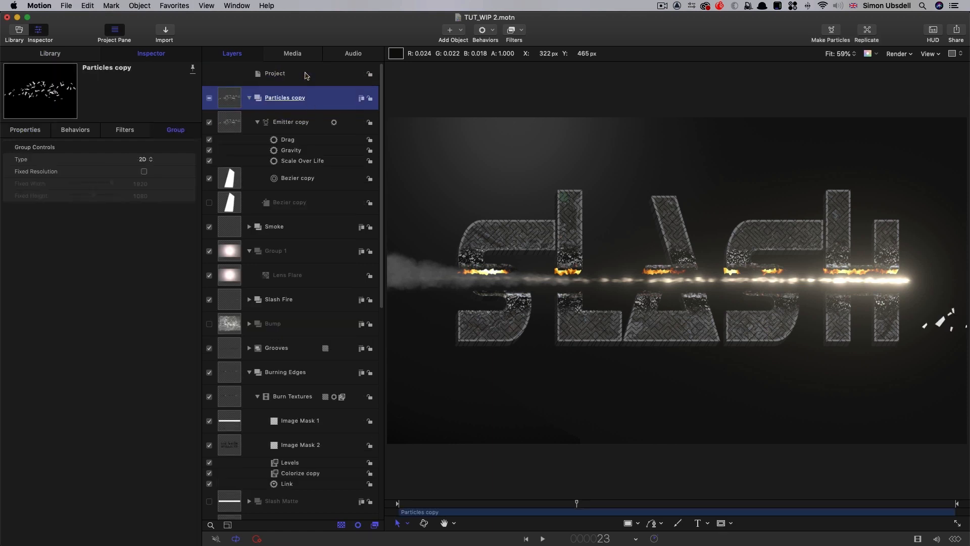
- Move the Emitter copy clip so it starts at frame 21, and play the animation to check the particle timing
mouse_move(550, 504)
left_mouse_down()
mouse_move(431, 489)
mouse_move(580, 494)
mouse_move(559, 493)
left_mouse_up()
left_click(237, 125)
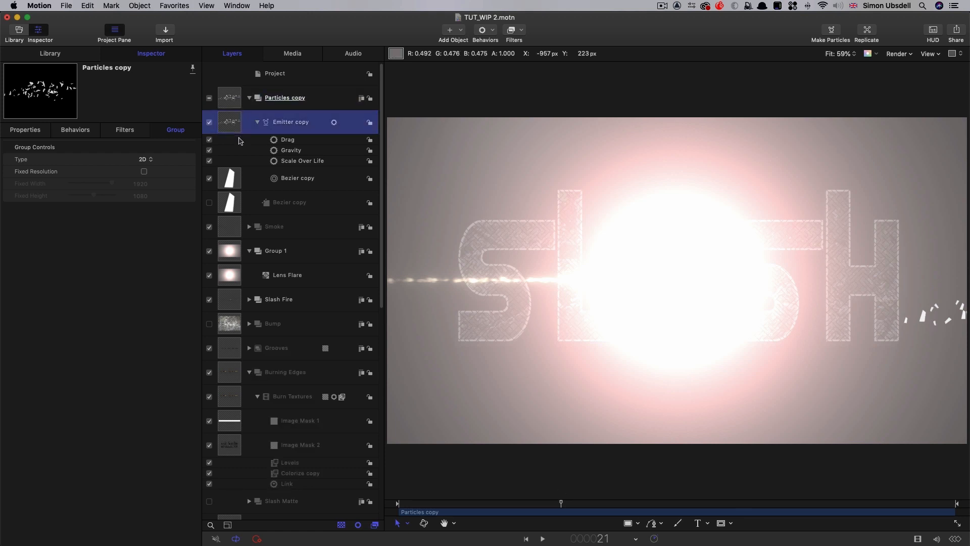
left_click_drag(414, 516, 655, 519)
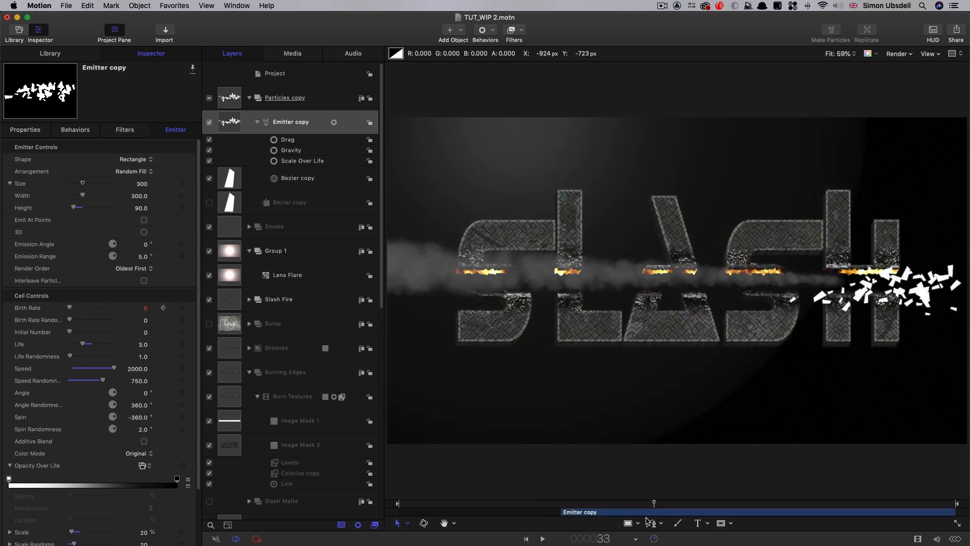
key("Home")
key("space")
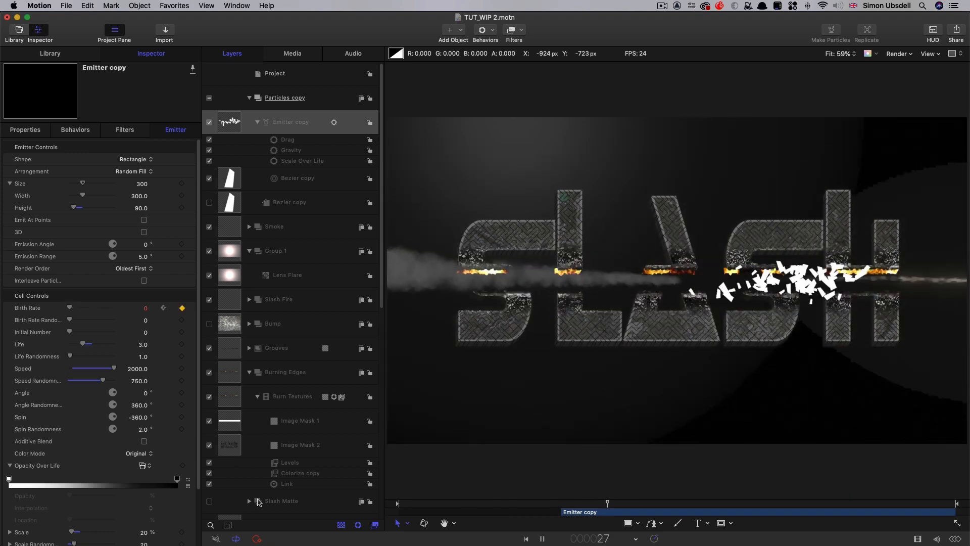
key("space")
left_click(615, 508)
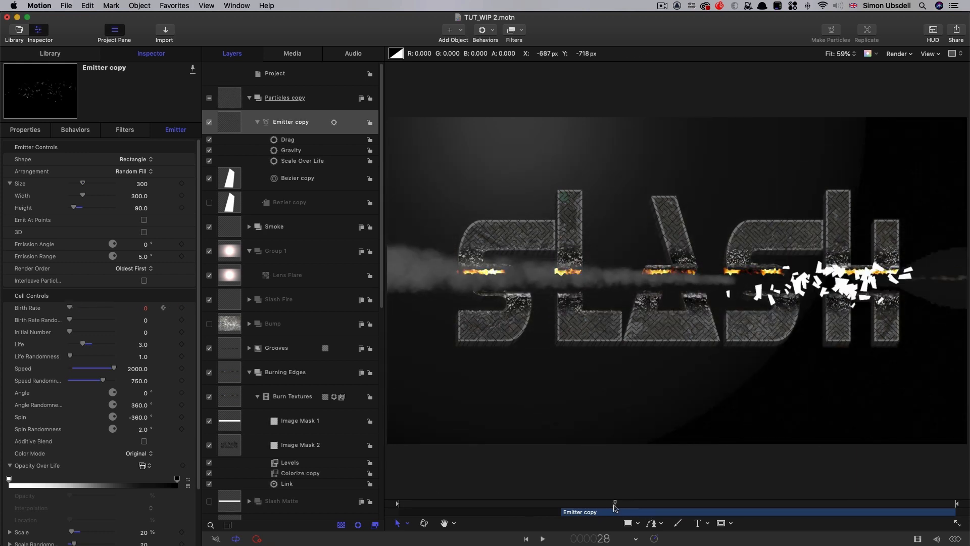
- With the playhead at frame 23, set the Emitter copy cell's Color Mode to Pick From Color Range
left_click_drag(614, 508, 576, 505)
left_click(234, 125)
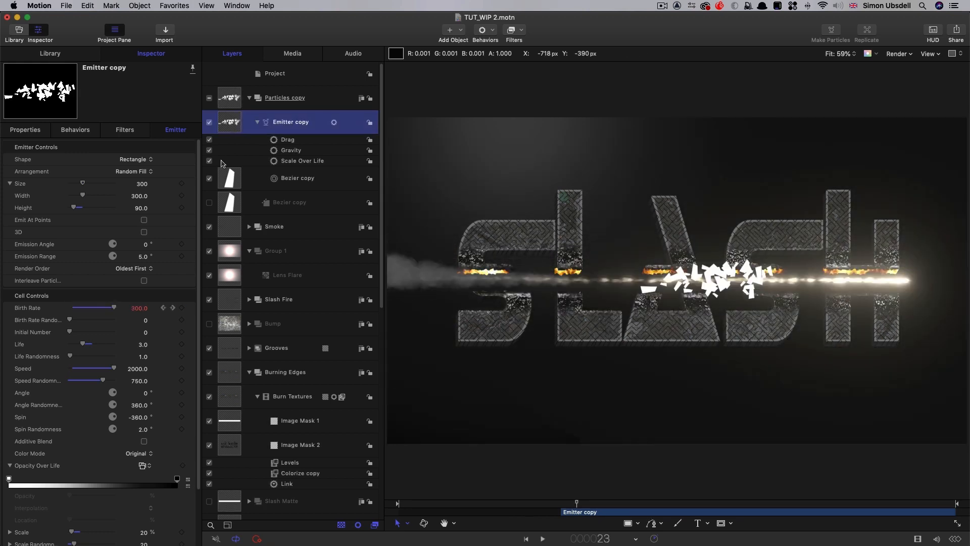
scroll(115, 432, "down", 3)
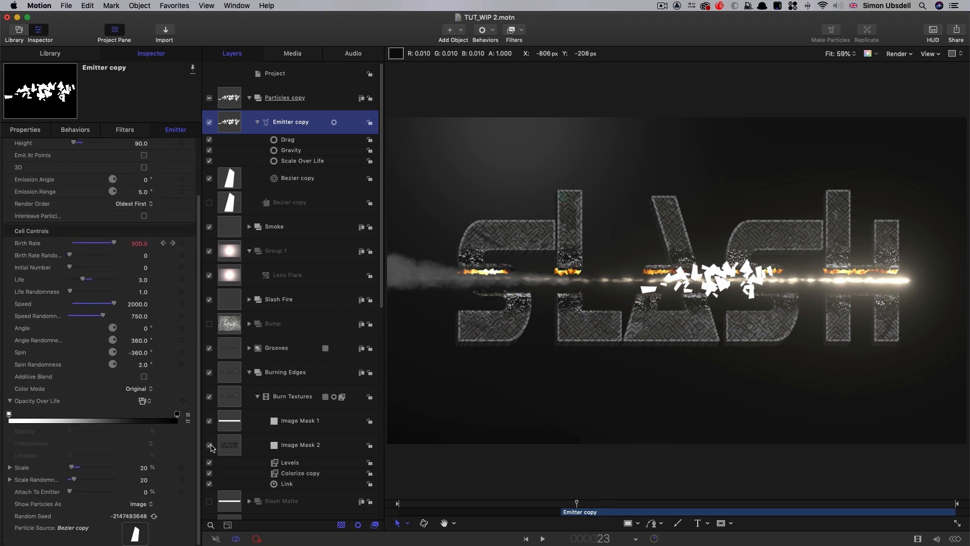
left_click(137, 388)
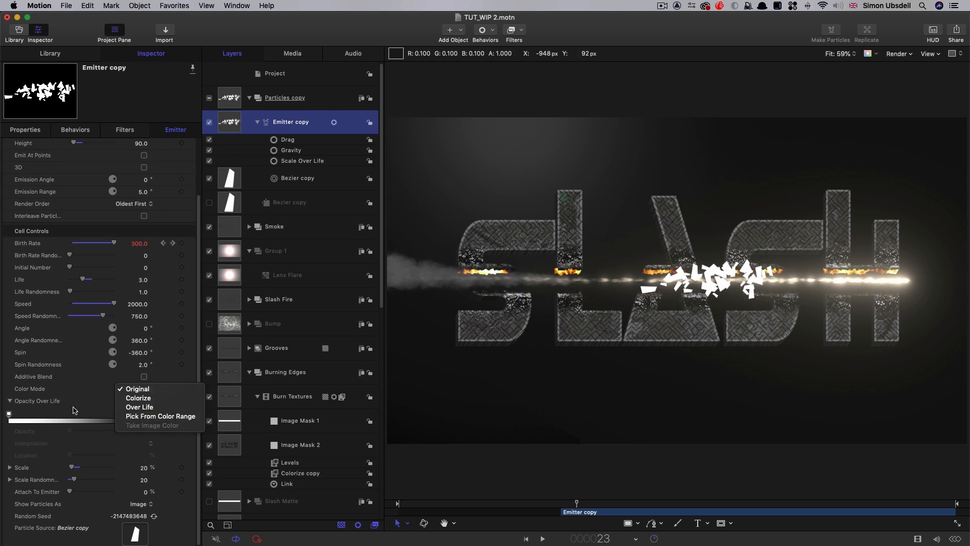
left_click(129, 418)
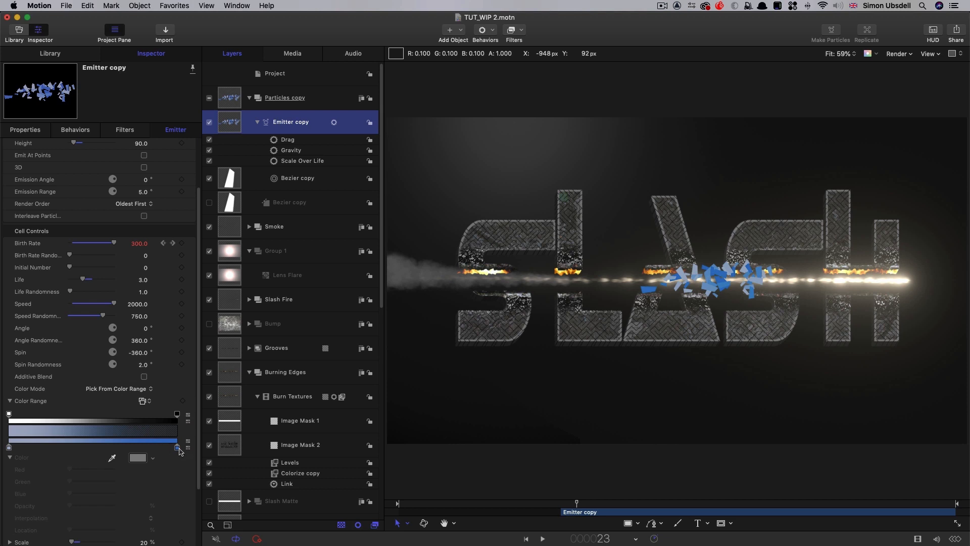
- Sample a dark and a lighter grey from the SLASH lettering for the two ends of the emitter's Color Range, and preview at frame 28
left_click(178, 449)
left_click(112, 458)
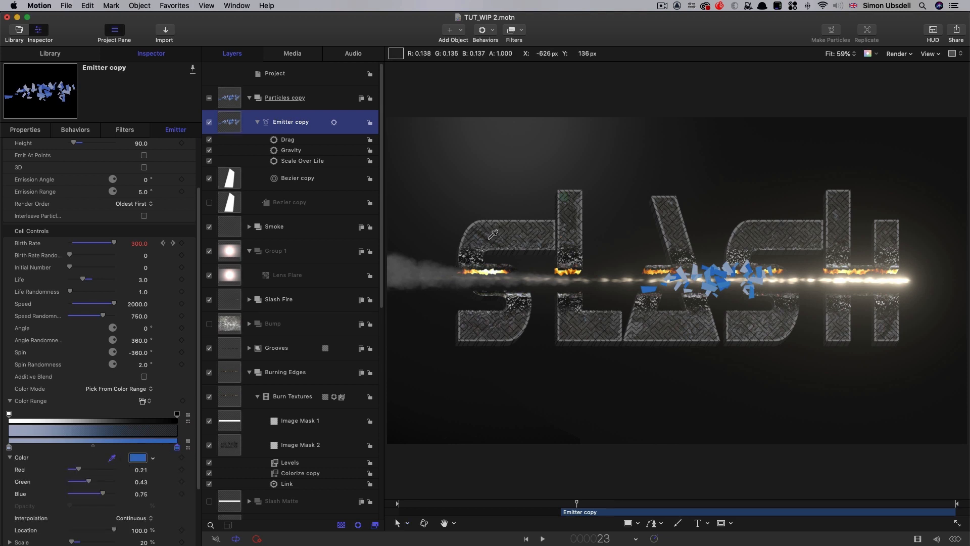
left_click(572, 211)
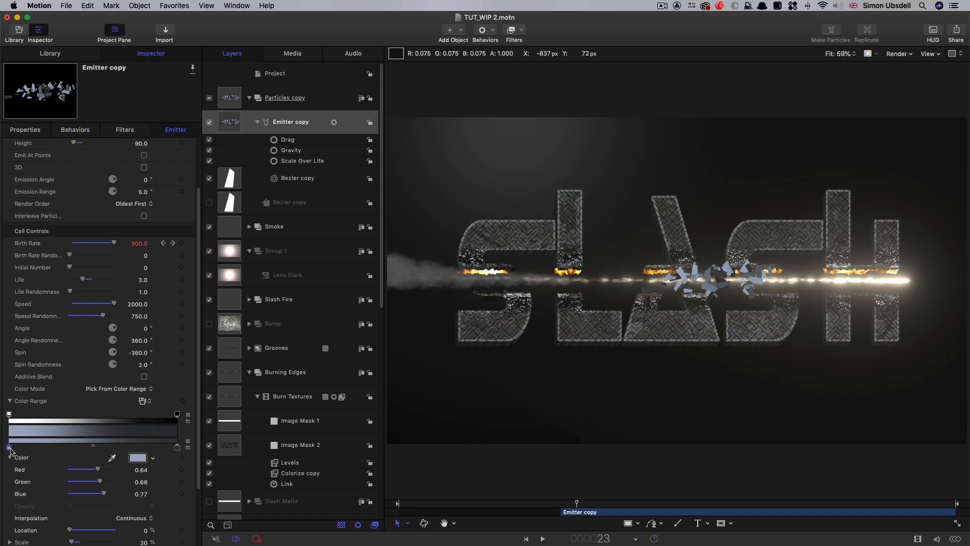
left_click(112, 459)
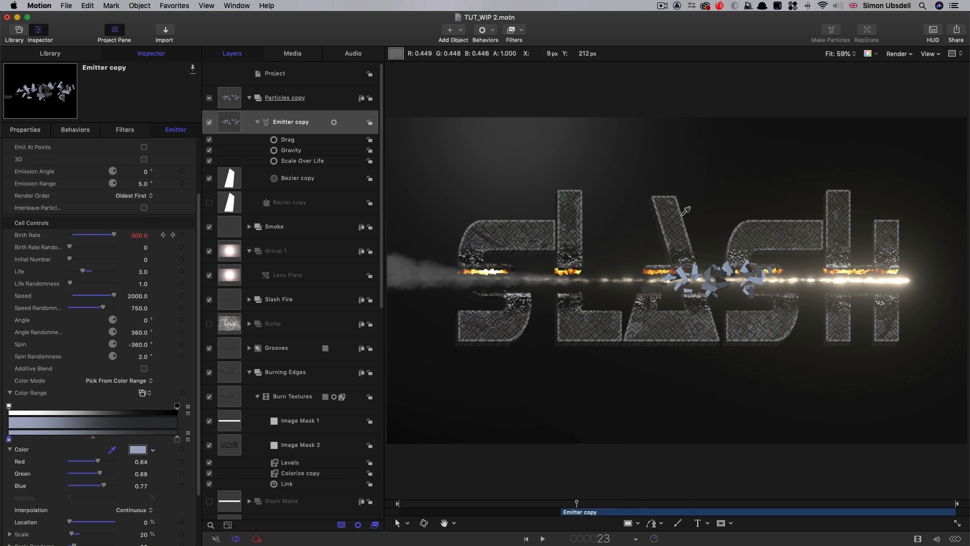
left_click(742, 225)
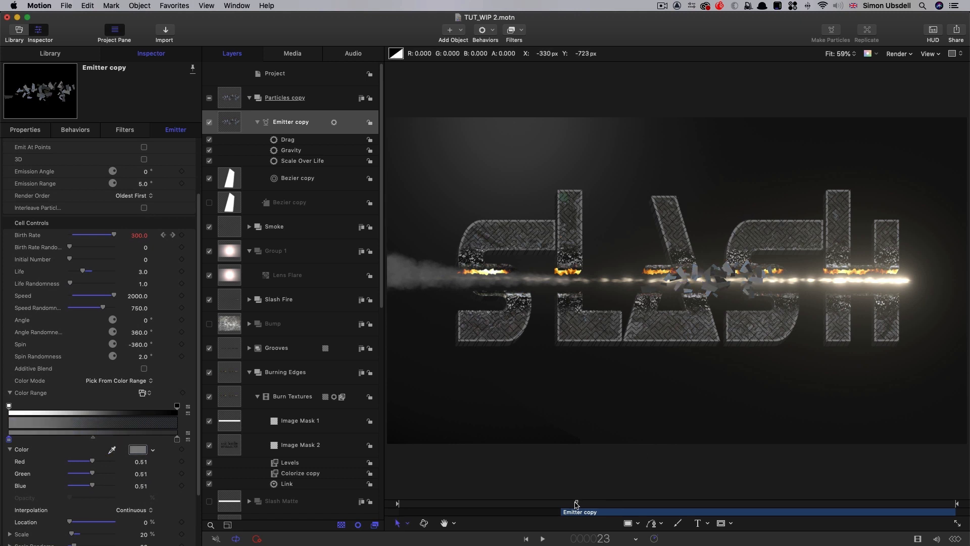
left_click_drag(578, 504, 615, 506)
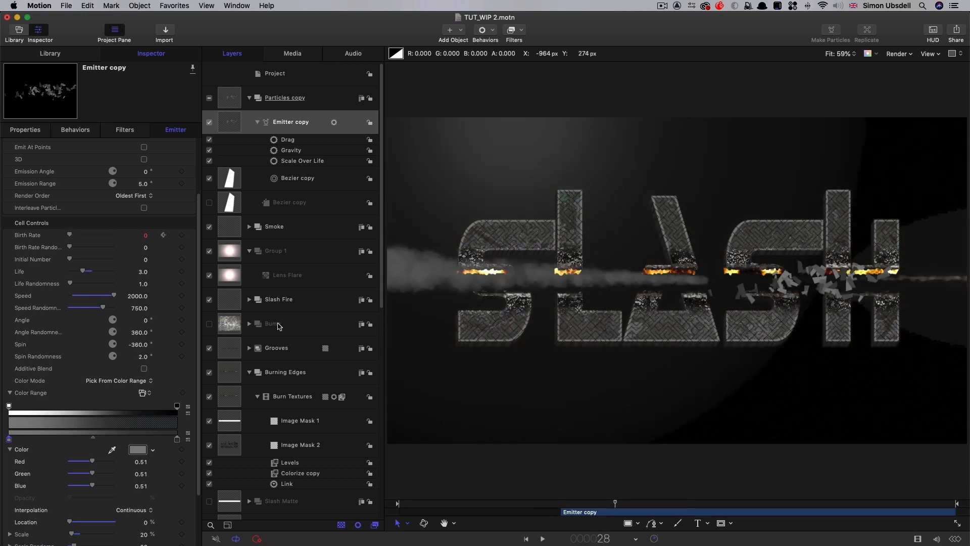
- Collapse the Burning Edges and Particles copy groups in the layer list
left_click(250, 374)
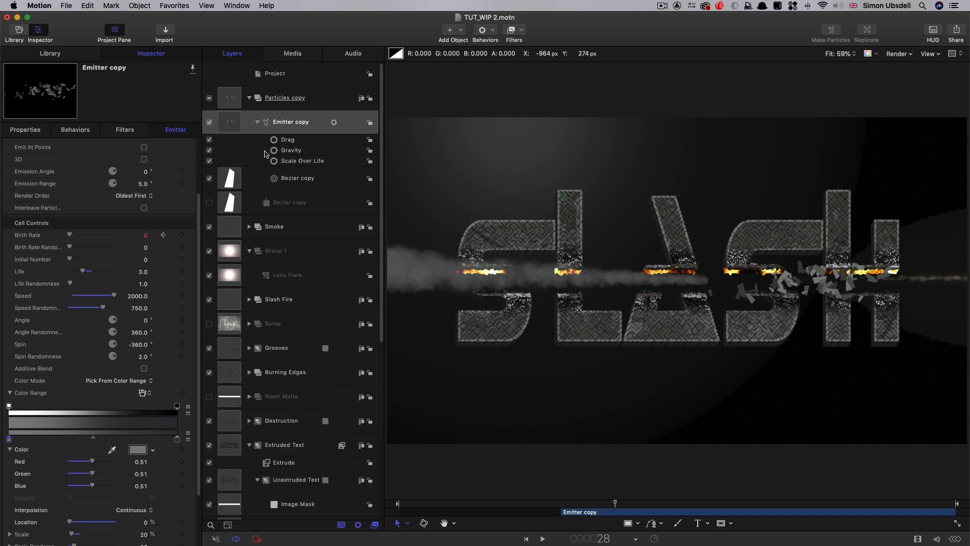
left_click(236, 100)
left_click(250, 98)
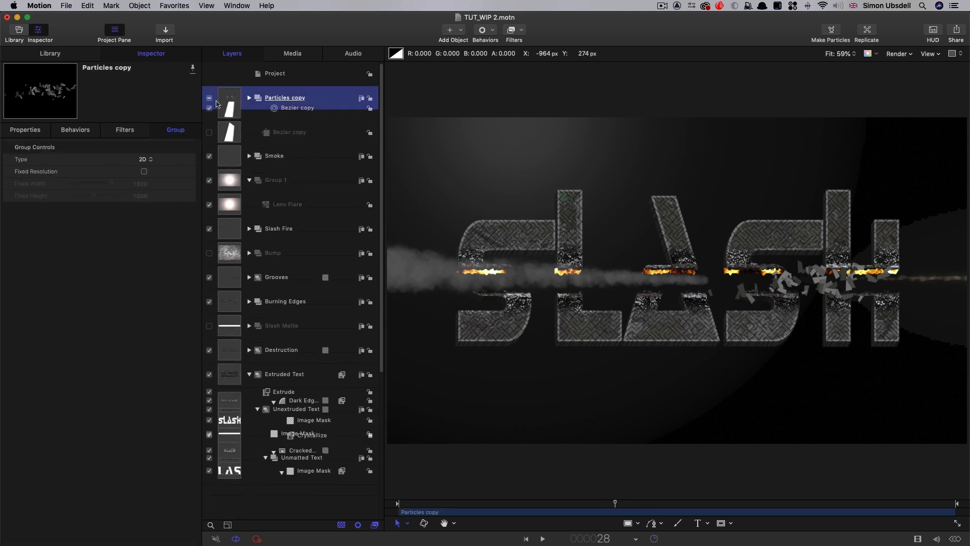
- Send the Particles copy group backward until it sits below the Extruded Text group and above Text Source
key("super+bracketleft")
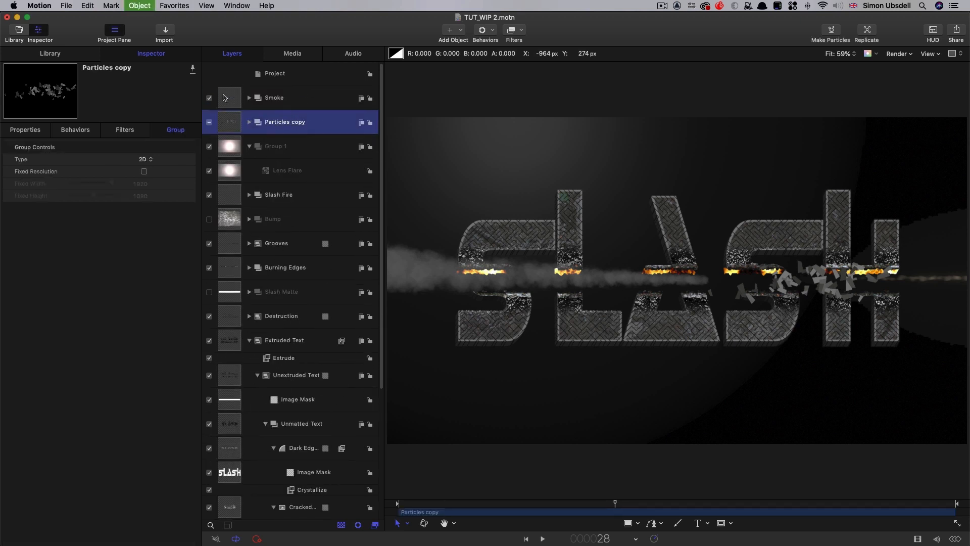
key("super+bracketleft")
left_click(139, 5)
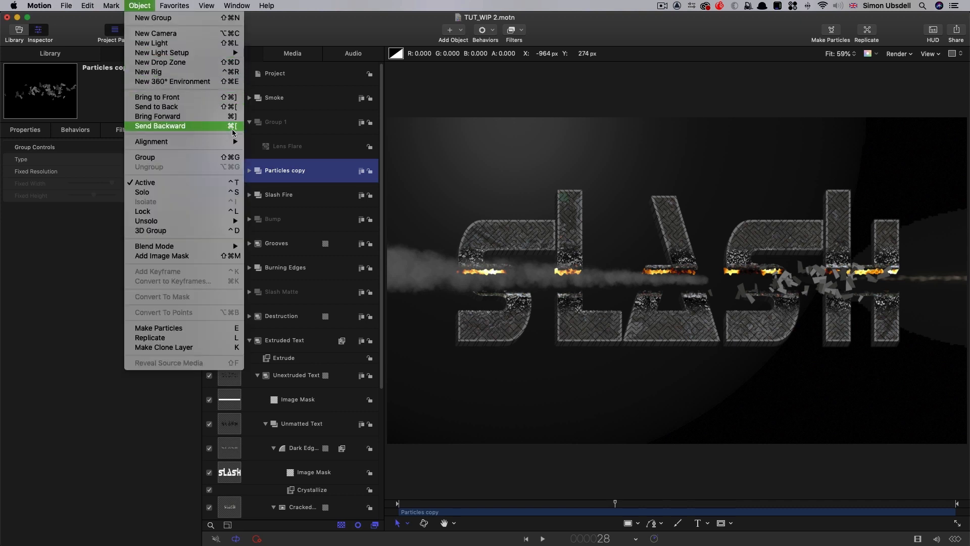
left_click(314, 173)
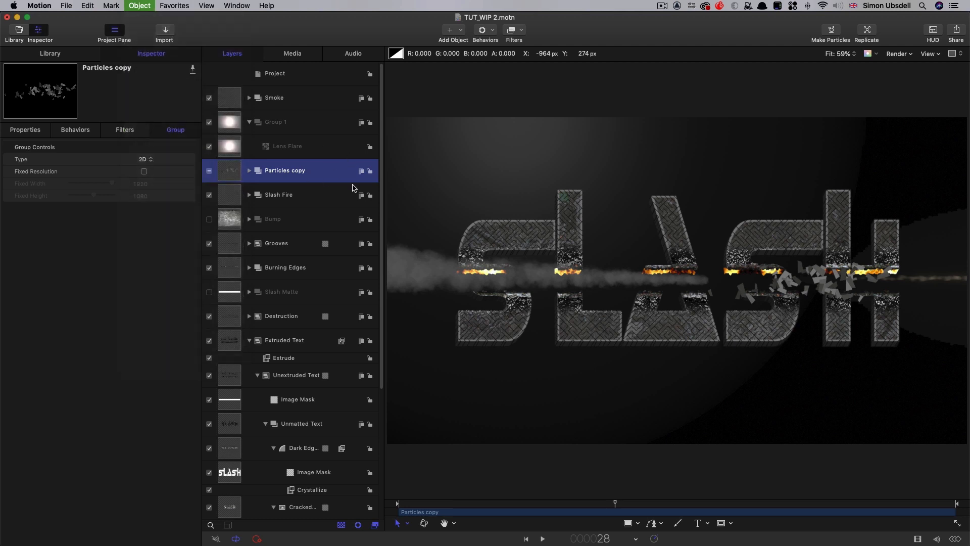
key("super+[")
key("super+[")
key("super+[")
key("super+[")
key("super+[")
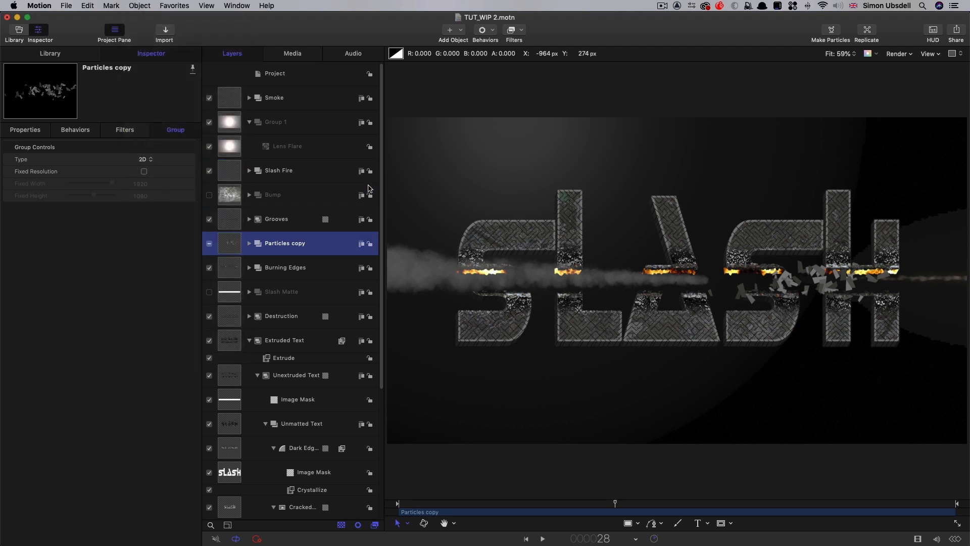
key("super+[")
key("super+[")
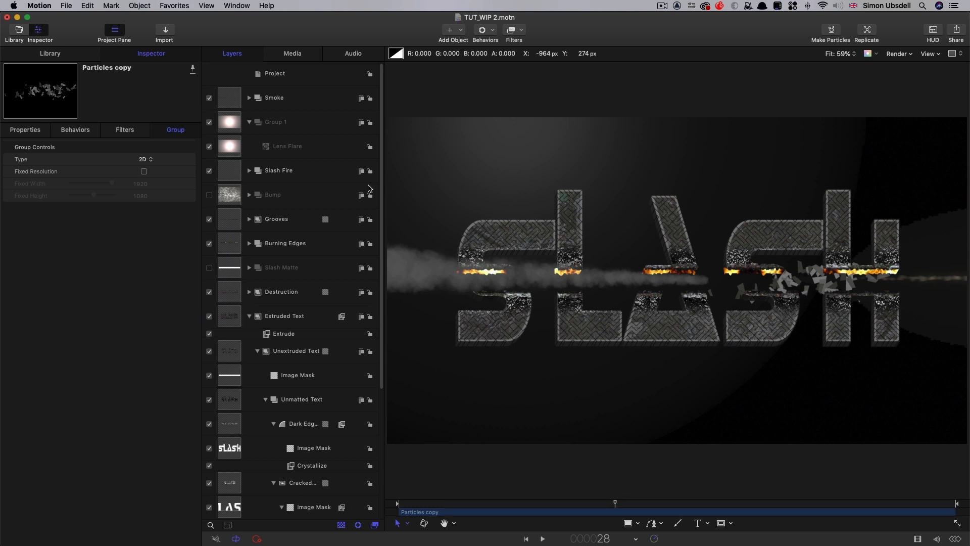
scroll(368, 189, "down", 5)
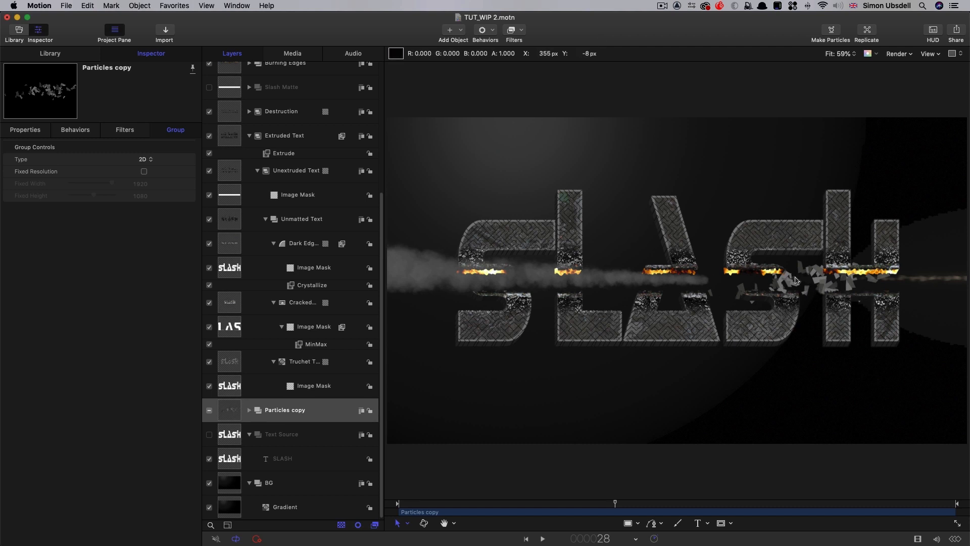
- Turn on Motion Blur rendering and preview the flying particles at frame 29
left_click(907, 54)
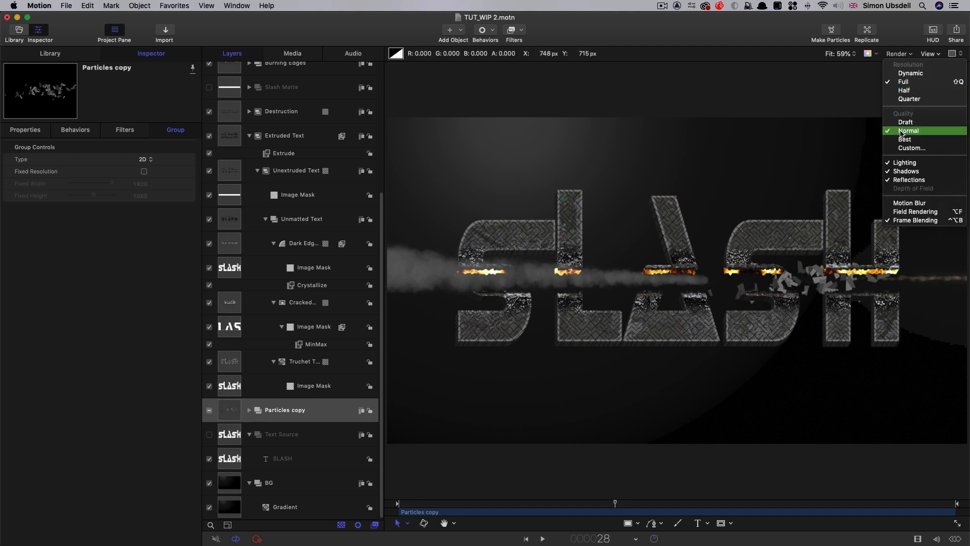
left_click(903, 207)
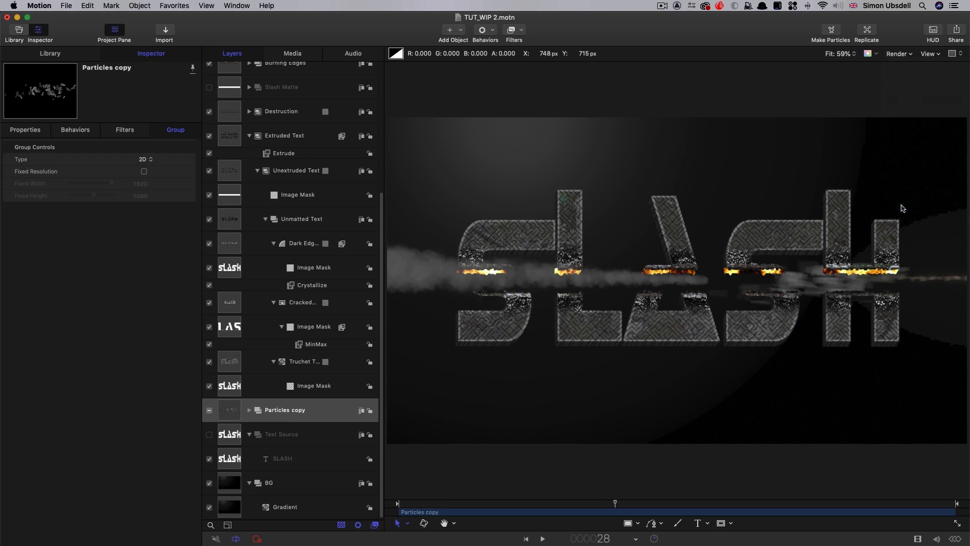
mouse_move(615, 508)
left_mouse_down()
mouse_move(696, 511)
mouse_move(616, 513)
mouse_move(626, 513)
left_mouse_up()
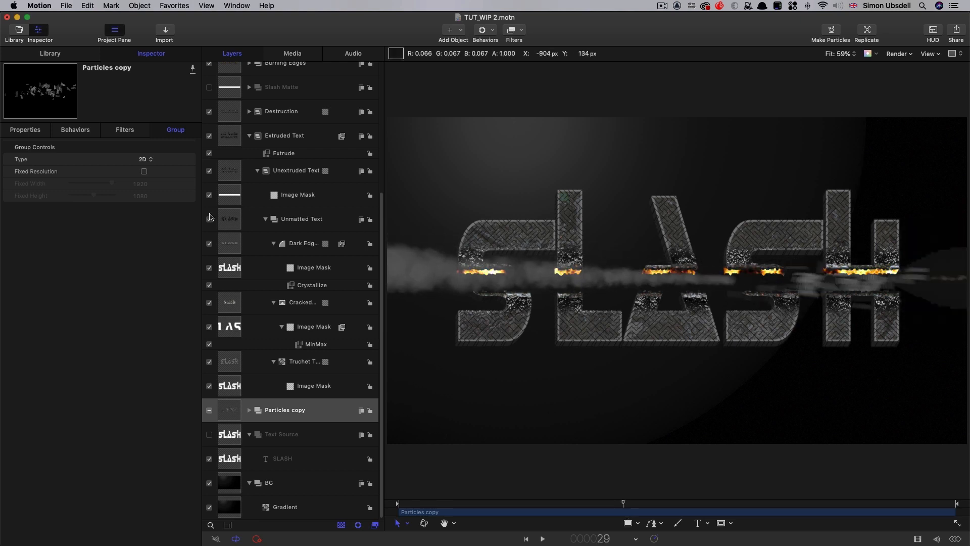
- Expand the Smoke group, shift the SmokeAlt clip a few frames earlier, and preview the smoke at frame 32
scroll(245, 167, "up", 10)
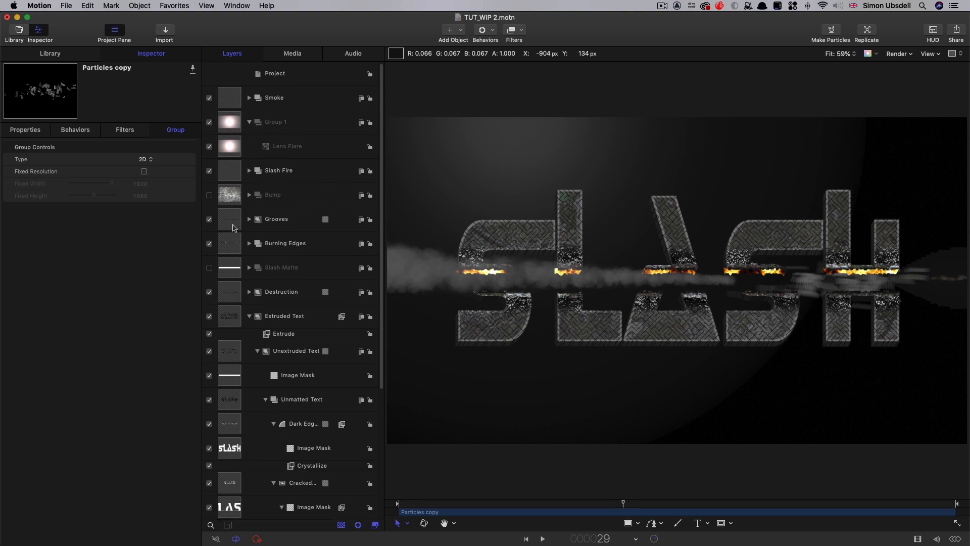
left_click(234, 100)
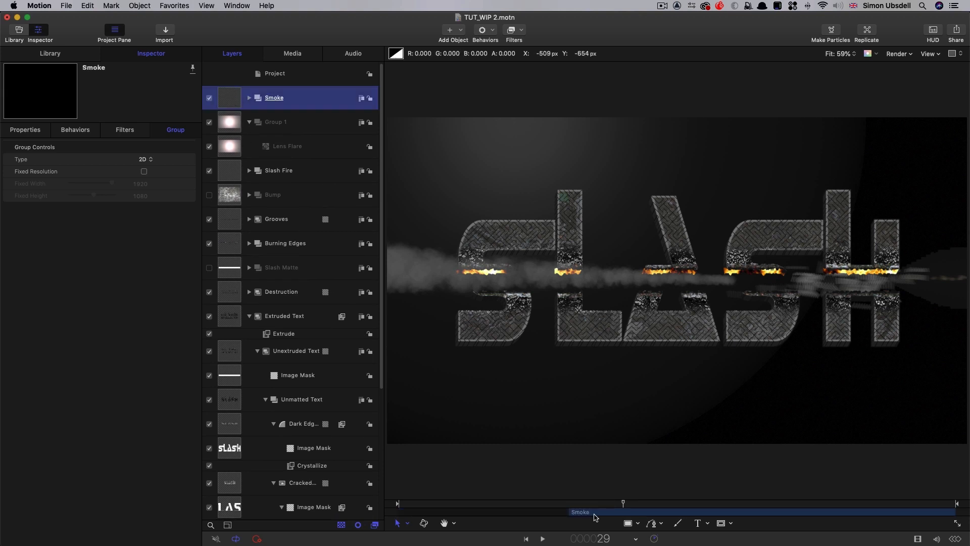
left_click(249, 98)
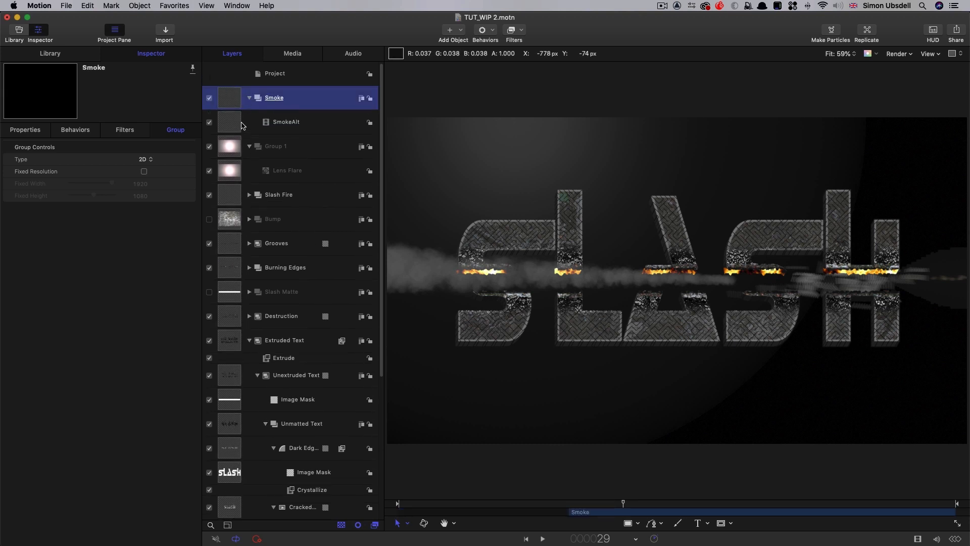
left_click(244, 125)
left_click_drag(600, 508, 648, 524)
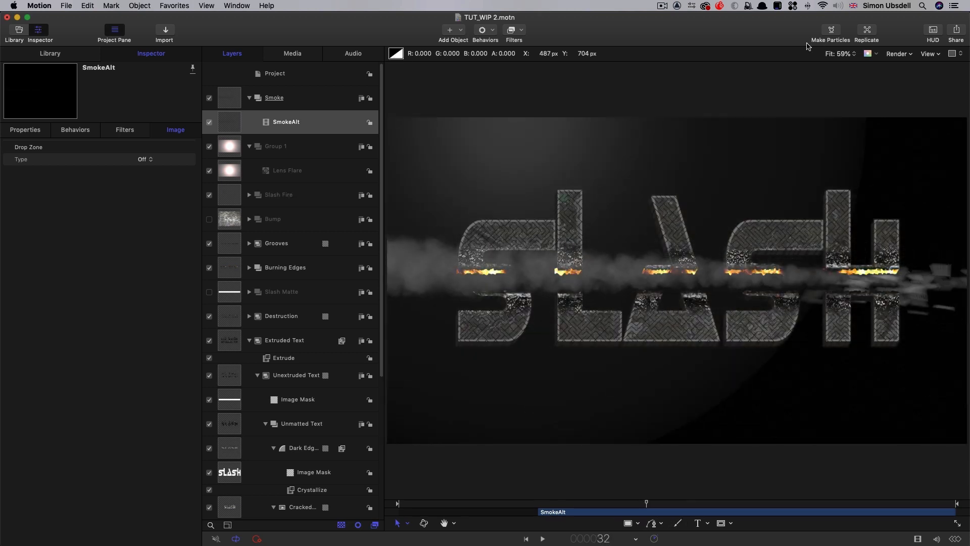
- Turn off Motion Blur rendering and bring the Particles copy group into view in the layer list
left_click(911, 54)
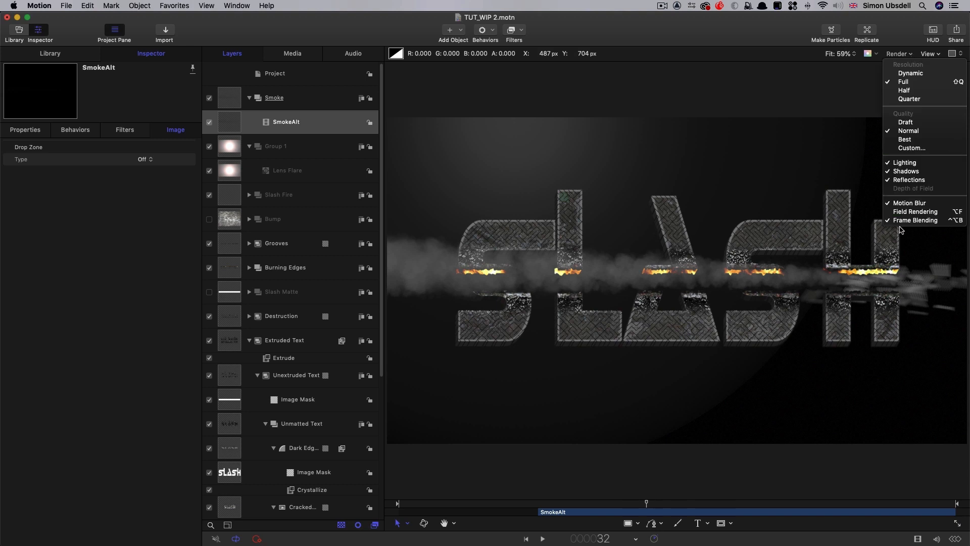
left_click(909, 203)
scroll(295, 164, "down", 5)
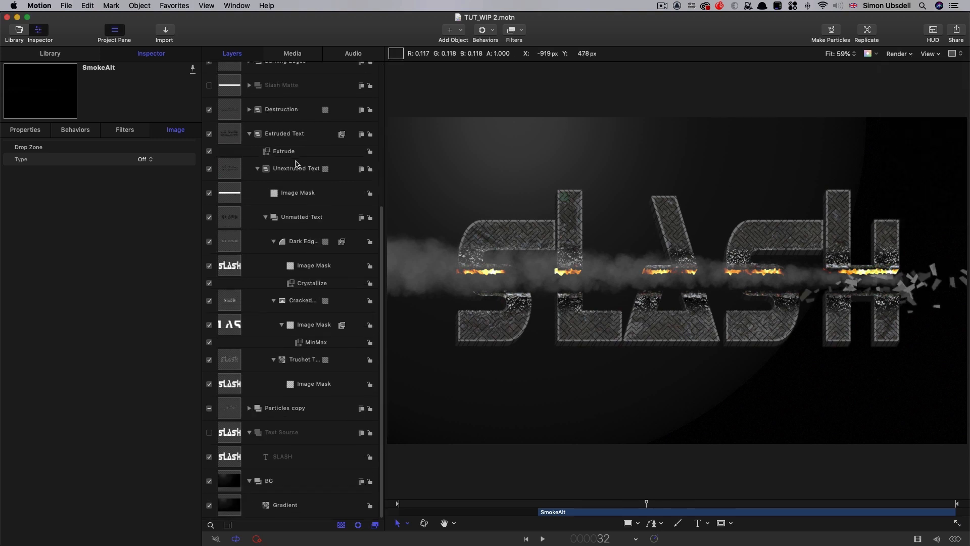
- Expand the Particles copy group and select its Emitter copy to edit the emitter's settings
scroll(295, 165, "down", 2)
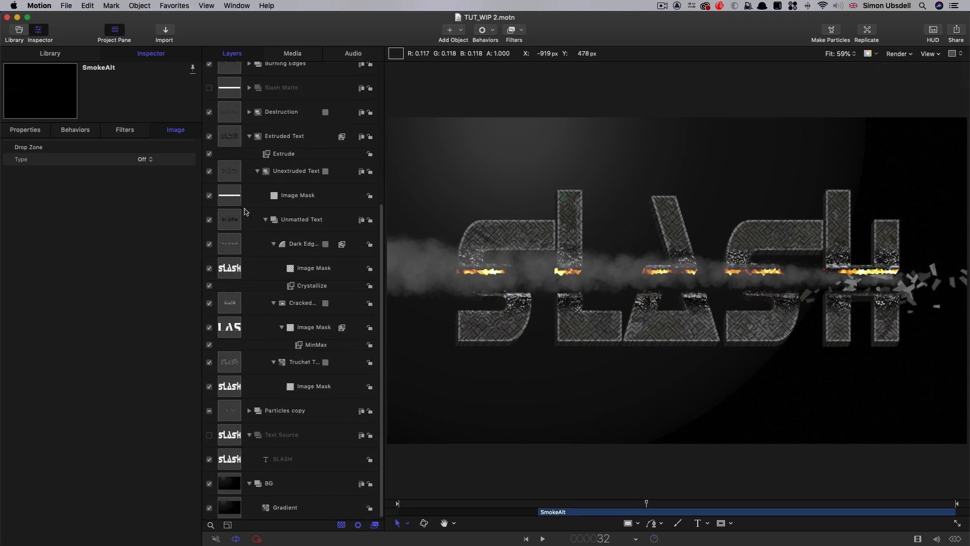
left_click(249, 411)
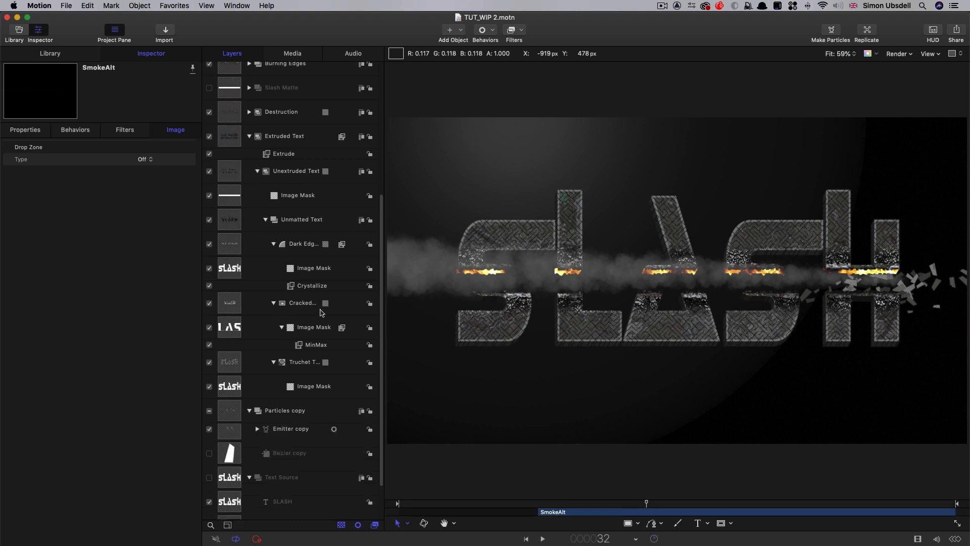
scroll(238, 399, "down", 3)
left_click(230, 388)
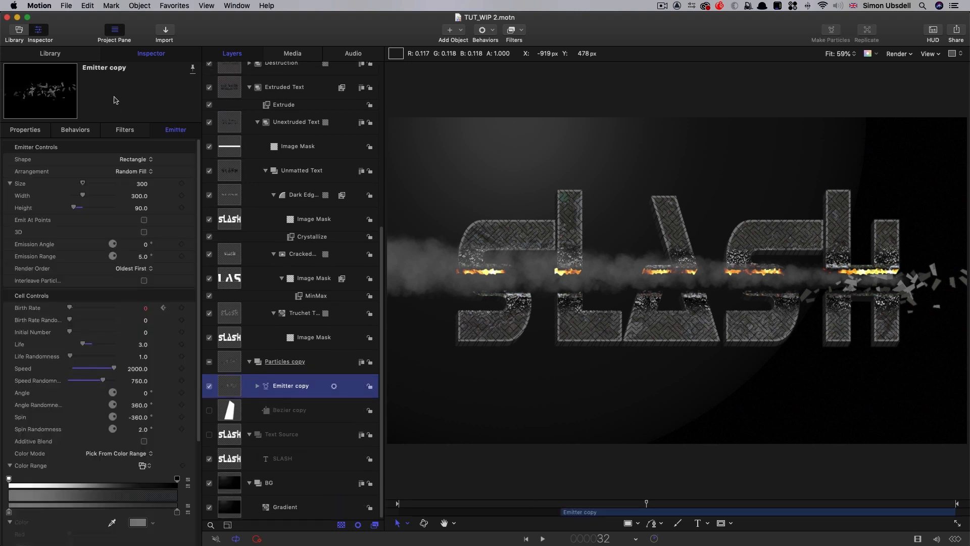
scroll(130, 204, "down", 1)
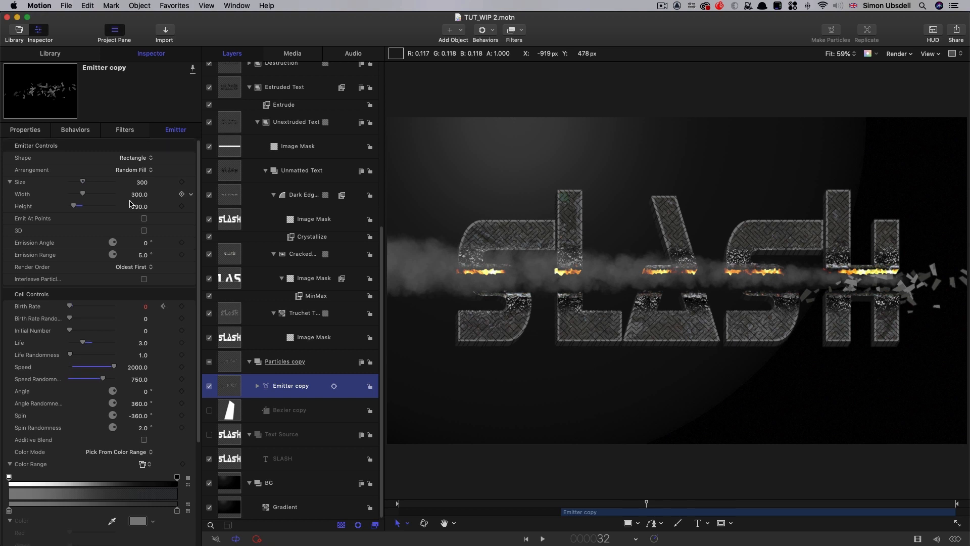
scroll(145, 210, "up", 1)
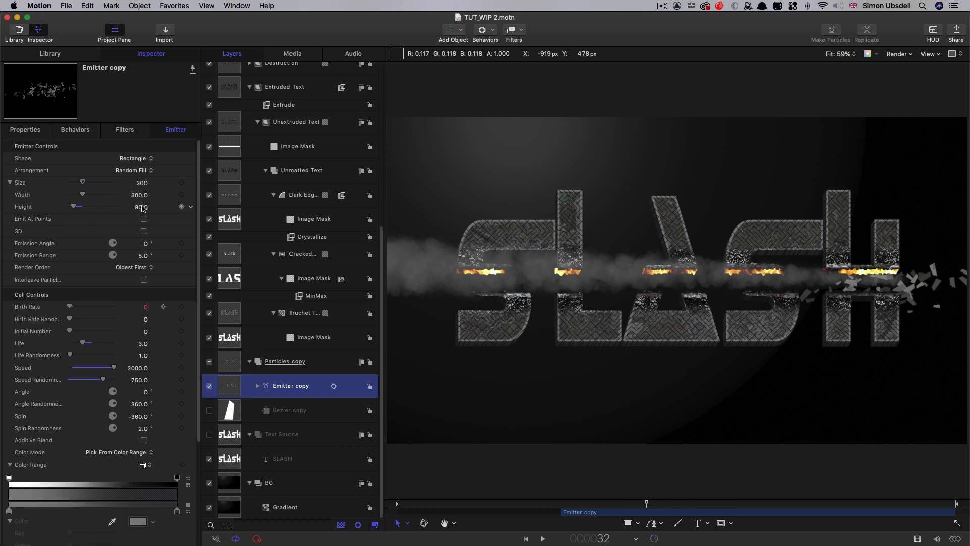
- At frame 22, show the emitter's on-screen outline, widen the emitter to 1344, and preview the particles at frame 25
left_click(576, 505)
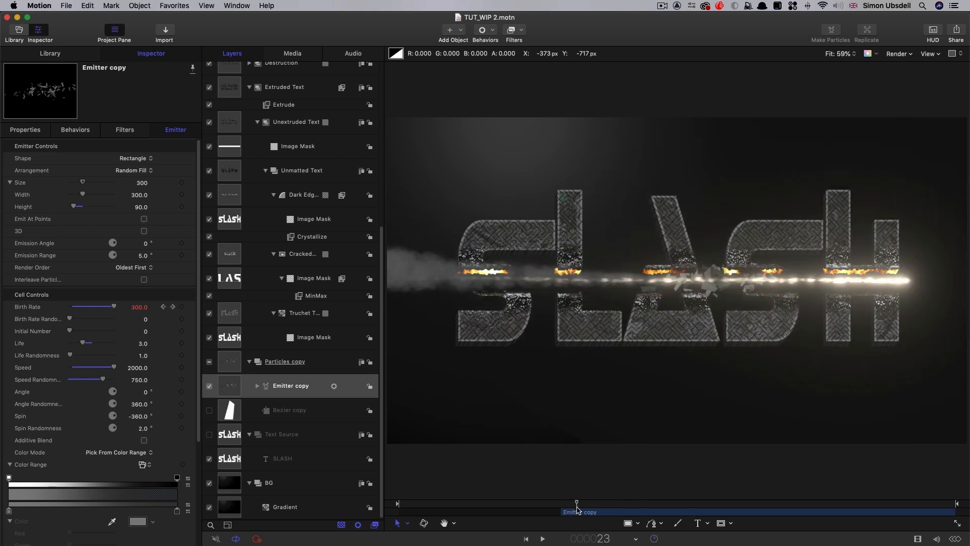
left_click_drag(576, 505, 569, 505)
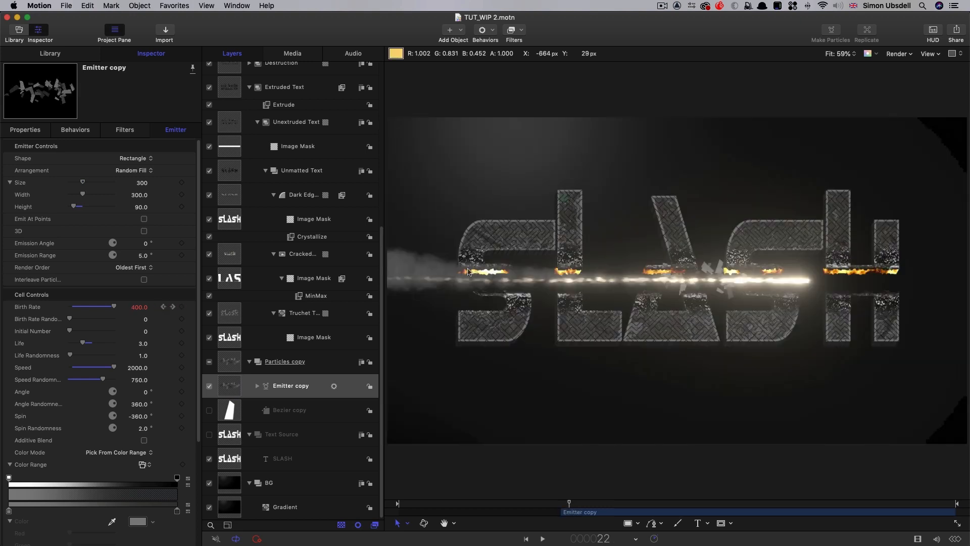
scroll(137, 286, "down", 1)
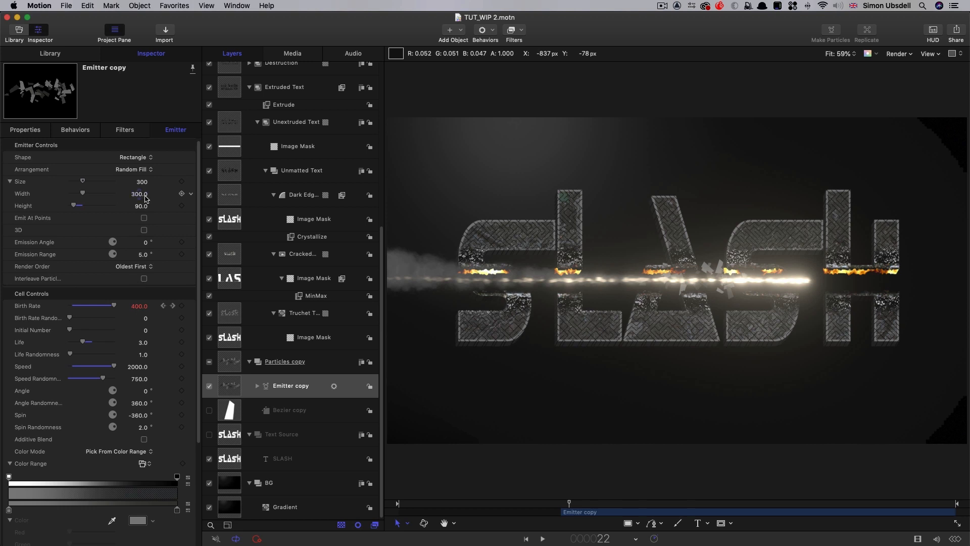
left_click(408, 523)
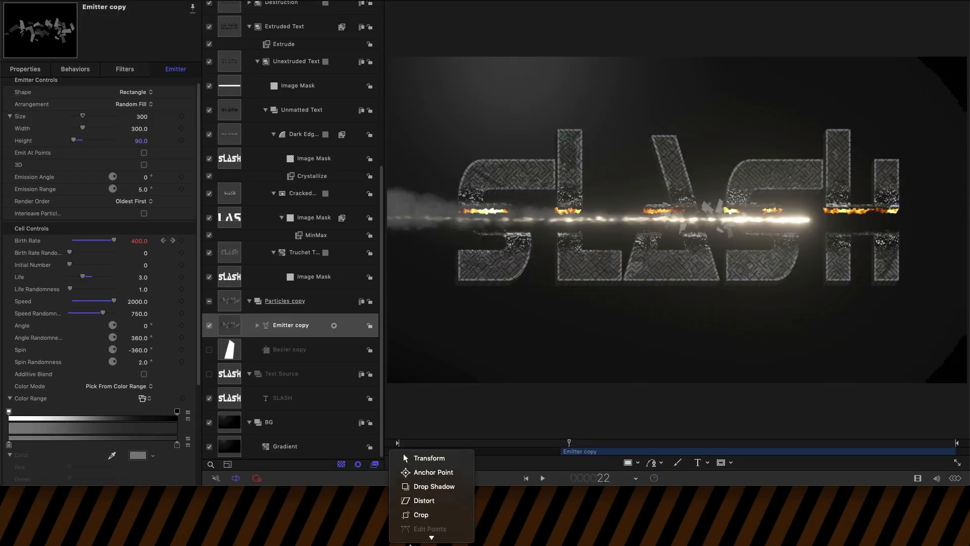
left_click(427, 533)
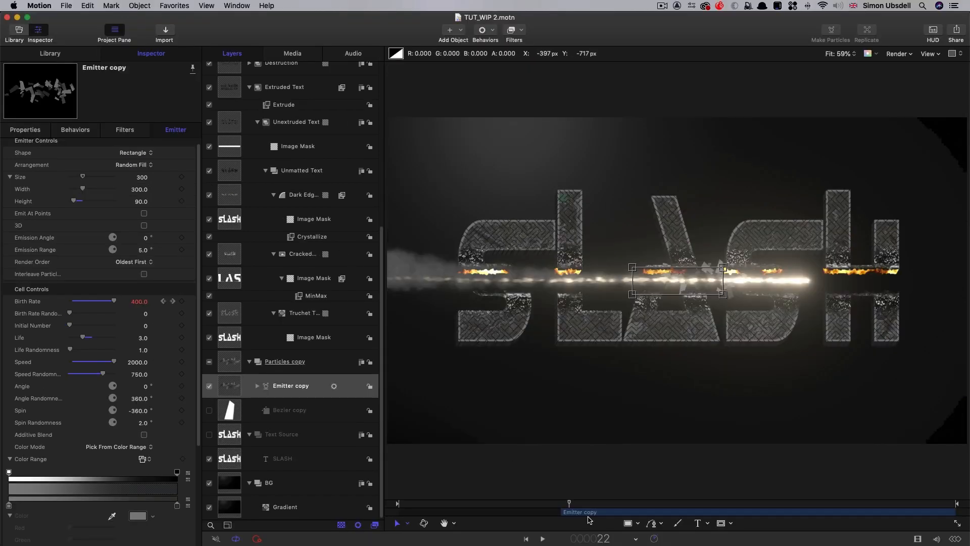
left_click_drag(139, 190, 138, 190)
left_click_drag(569, 503, 592, 503)
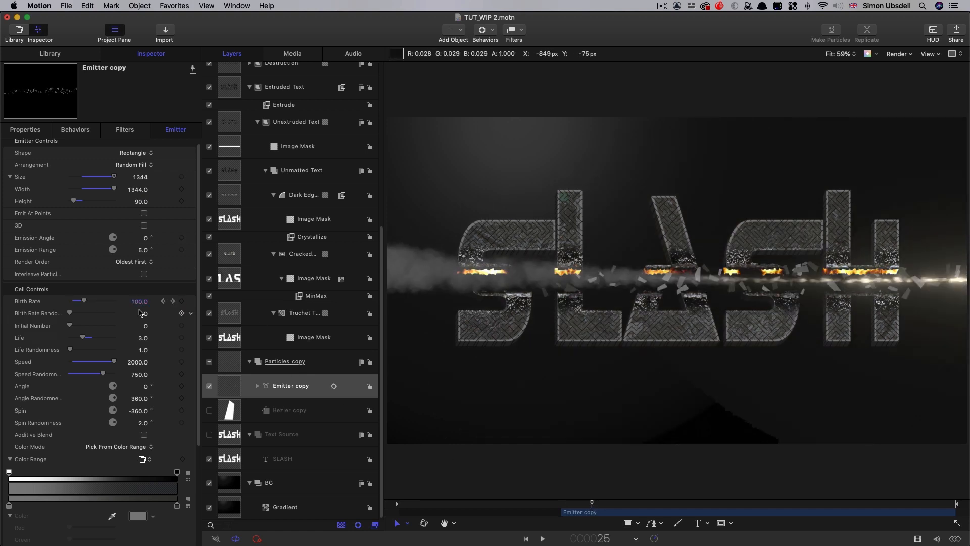
- Set the emitter's Birth Rate keyframe at frame 21 to 750 and preview the particles at frame 46
left_click(163, 302)
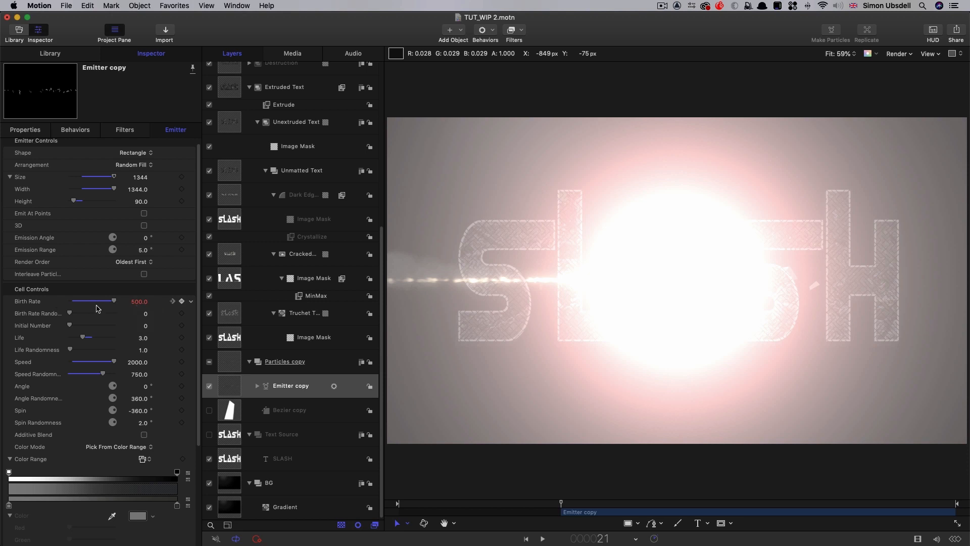
left_click(136, 302)
type("750")
key("Return")
left_click(755, 504)
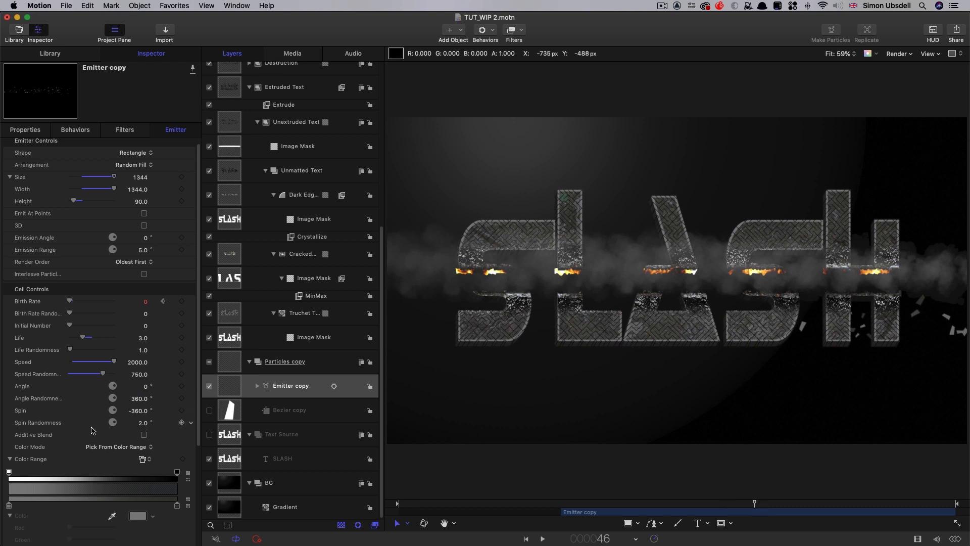
scroll(94, 429, "down", 5)
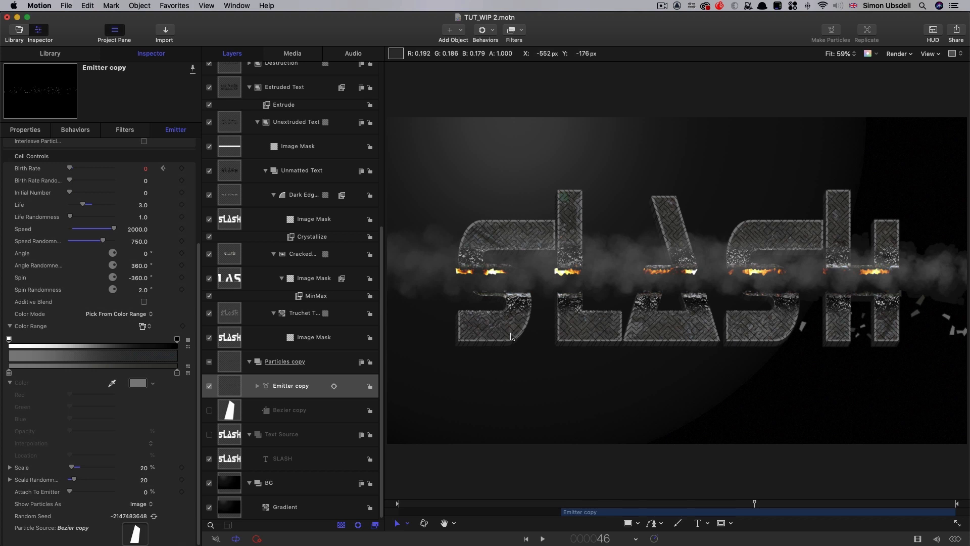
- Turn on Motion Blur rendering and preview the flying debris at frame 41
left_click(899, 54)
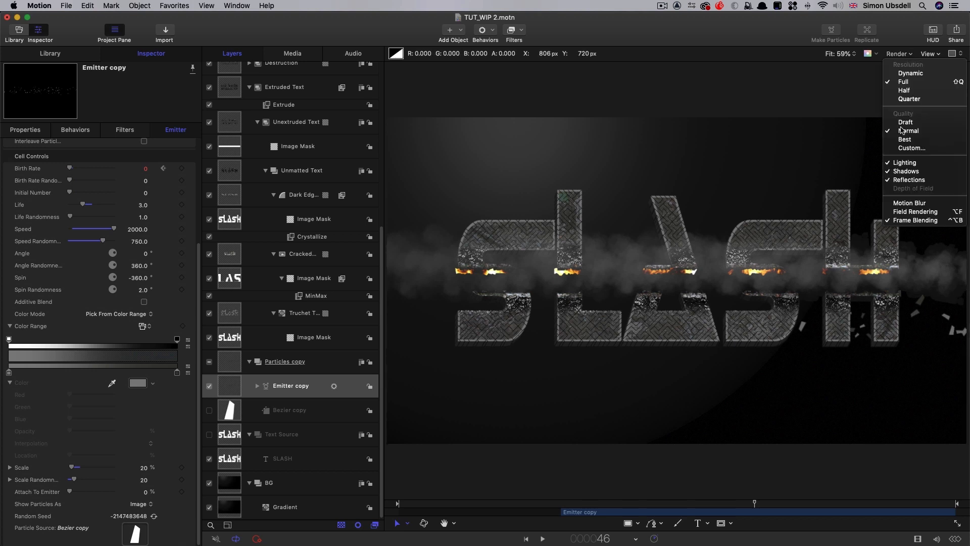
left_click(903, 203)
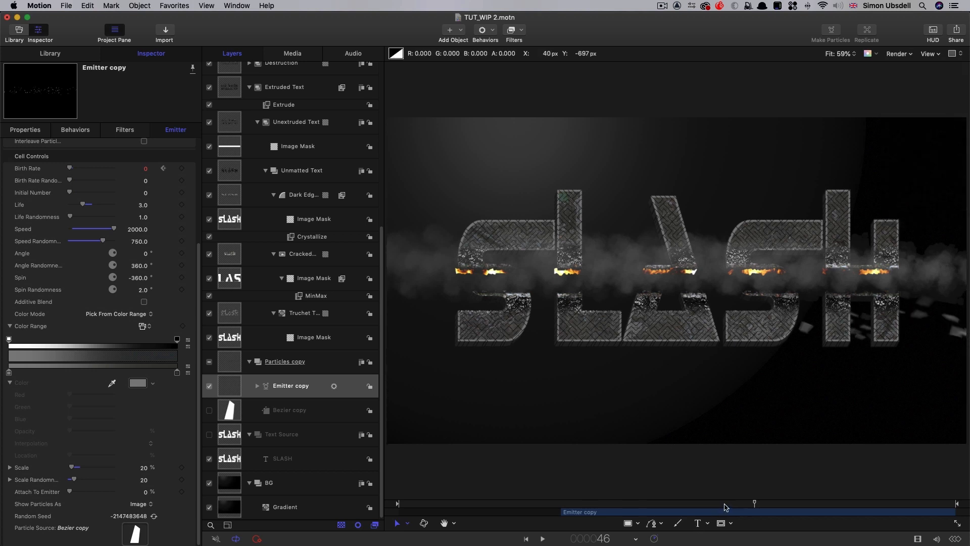
mouse_move(713, 503)
left_mouse_down()
mouse_move(652, 502)
mouse_move(717, 504)
left_mouse_up()
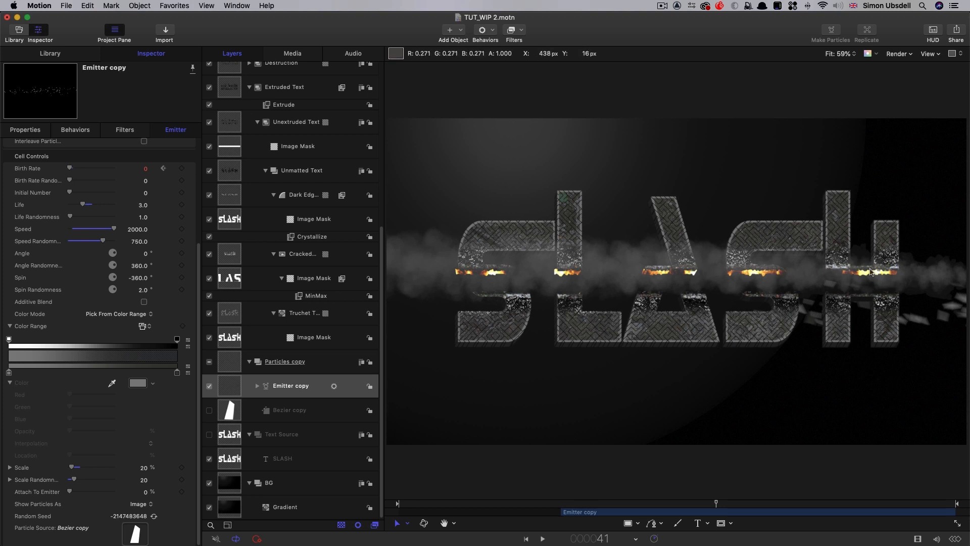
- Collapse the Particles copy group, and set the rotation of the Slash Matte group to 15°
scroll(249, 376, "up", 1)
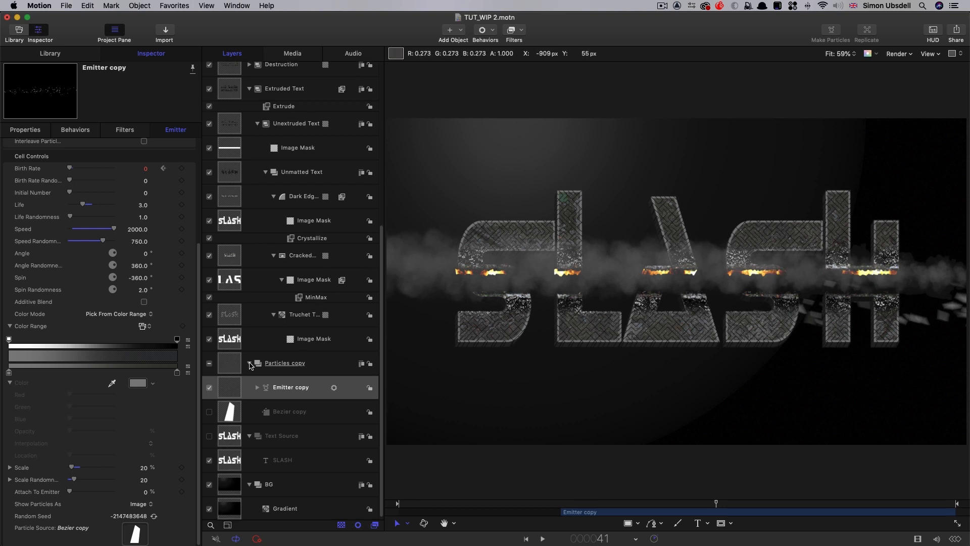
left_click(249, 364)
scroll(301, 302, "up", 8)
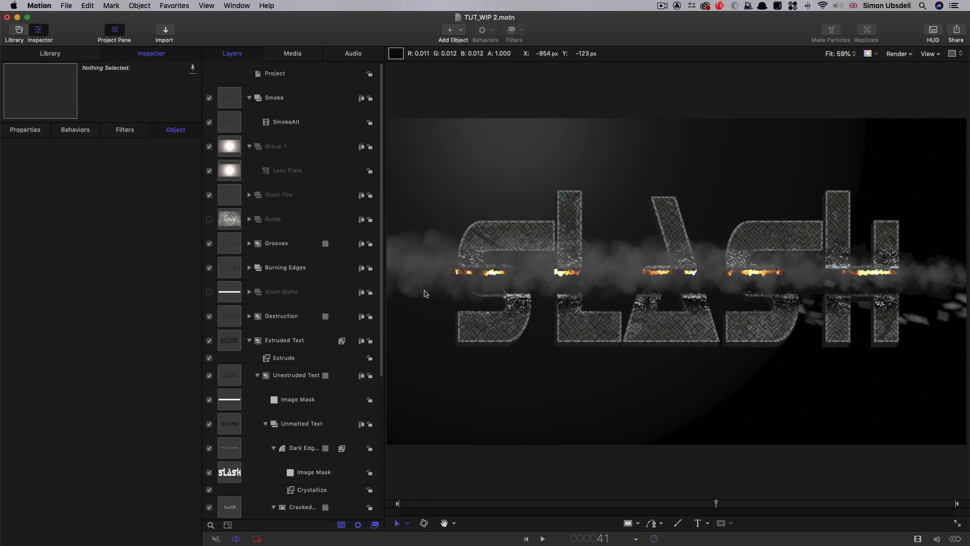
left_click(233, 297)
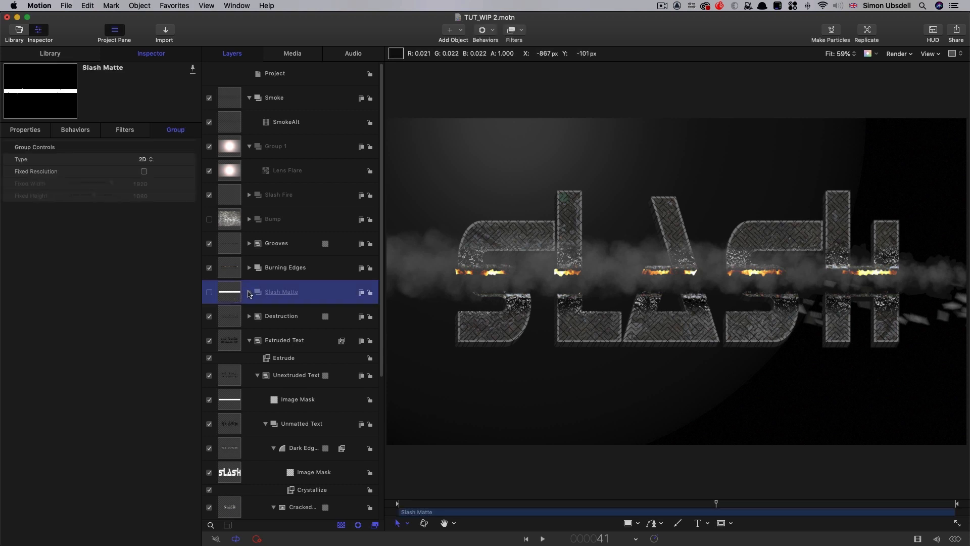
left_click(249, 292)
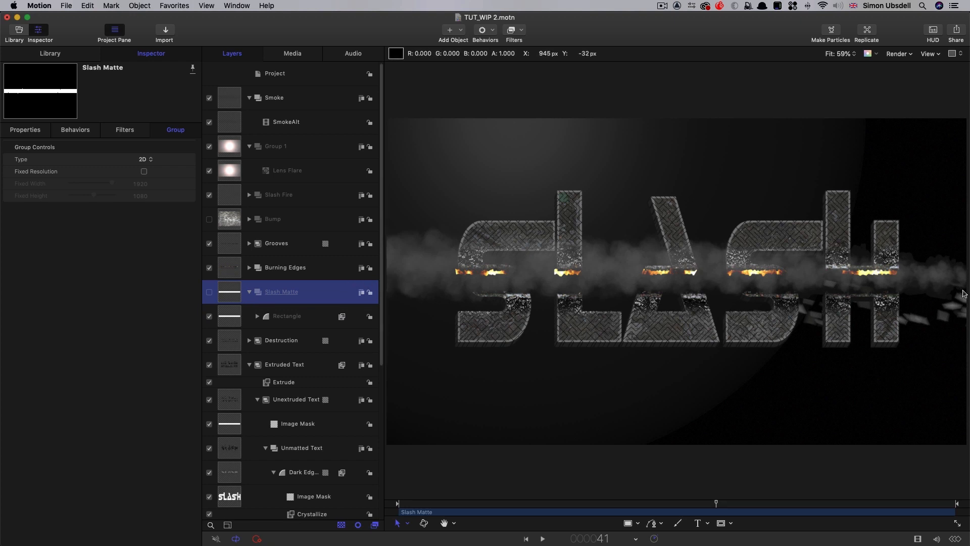
left_click(31, 130)
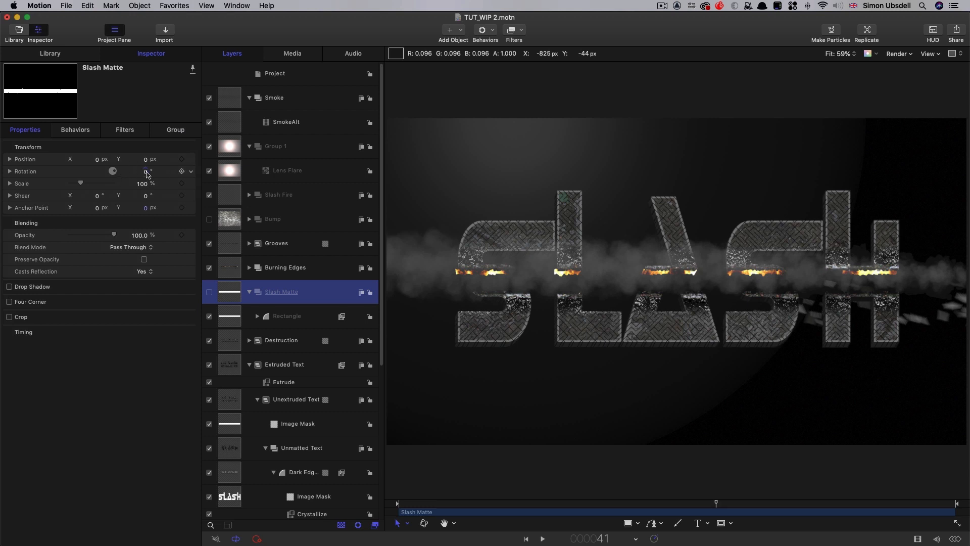
left_click_drag(144, 171, 152, 171)
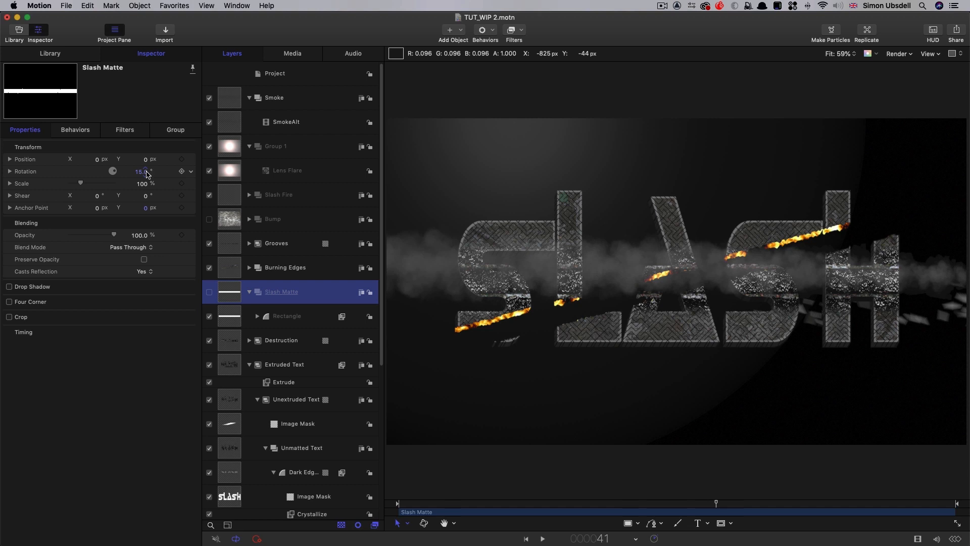
- Toggle the visibility of the Burning Edges and Grooves groups to check which elements follow the rotated slash
scroll(281, 352, "down", 3)
scroll(282, 352, "up", 3)
left_click(209, 268)
left_click(209, 268)
left_click(209, 244)
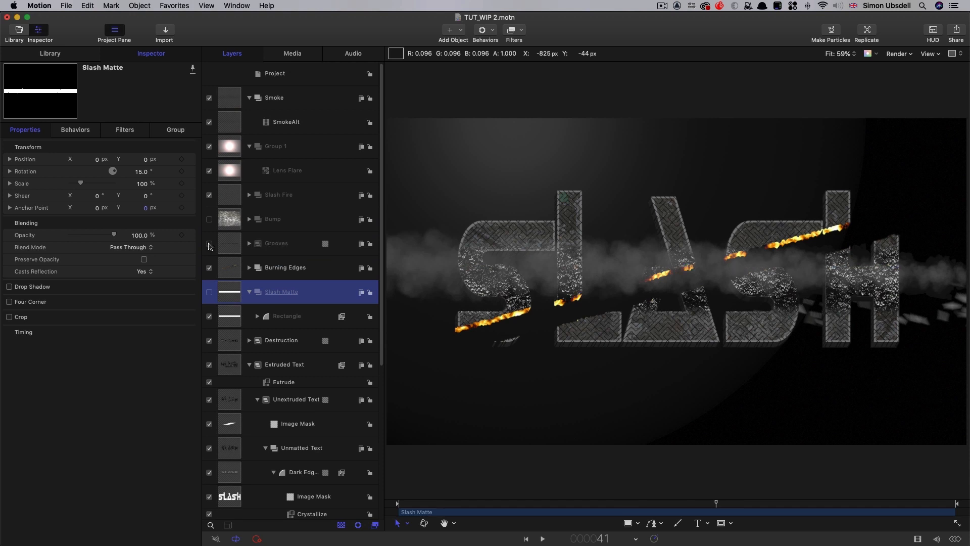
left_click(209, 243)
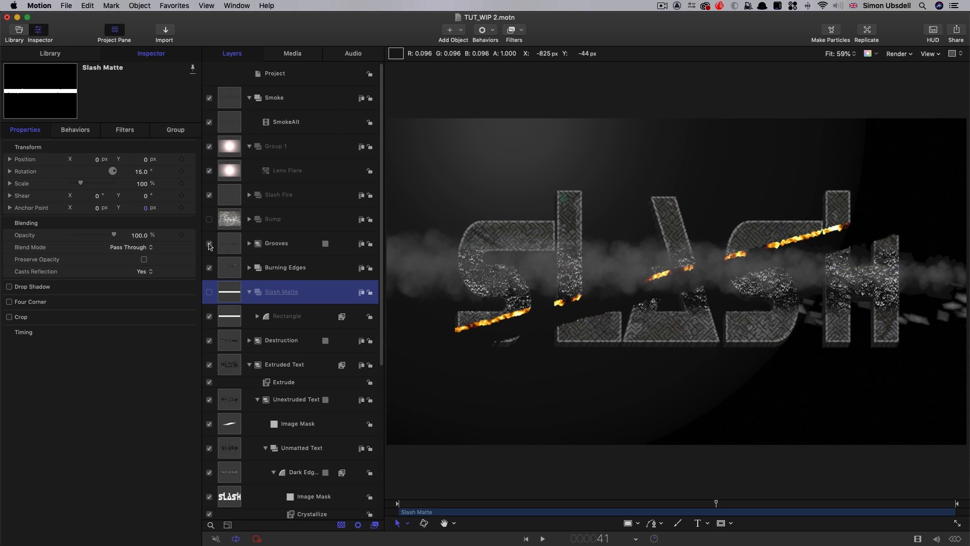
- Add a Link parameter behavior to the Grooves group's rotation, with the Slash Matte group as its source object
left_click(236, 245)
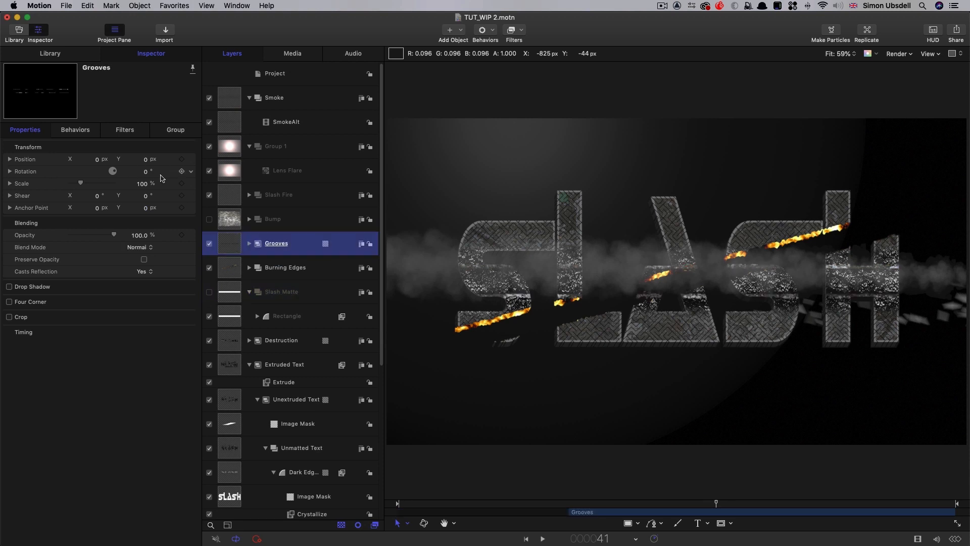
left_click(191, 171)
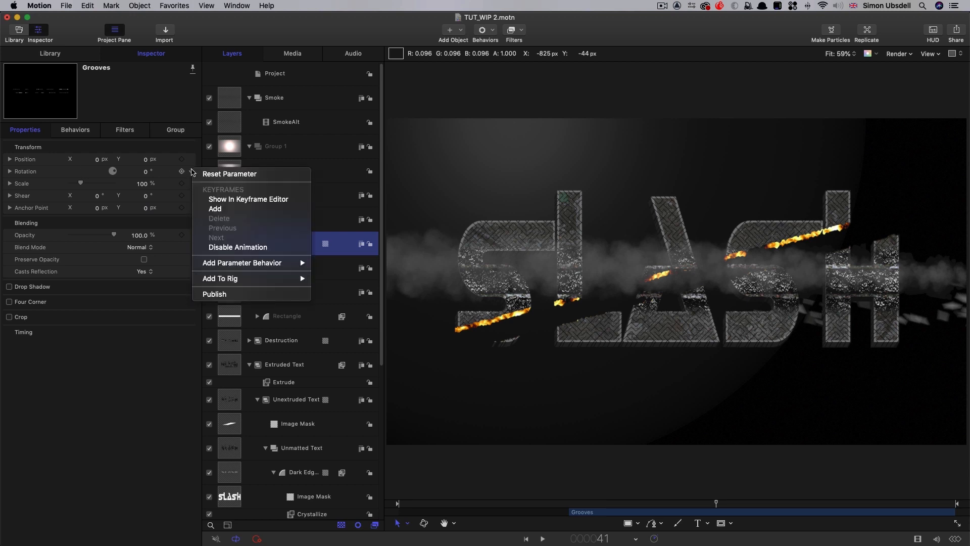
mouse_move(222, 265)
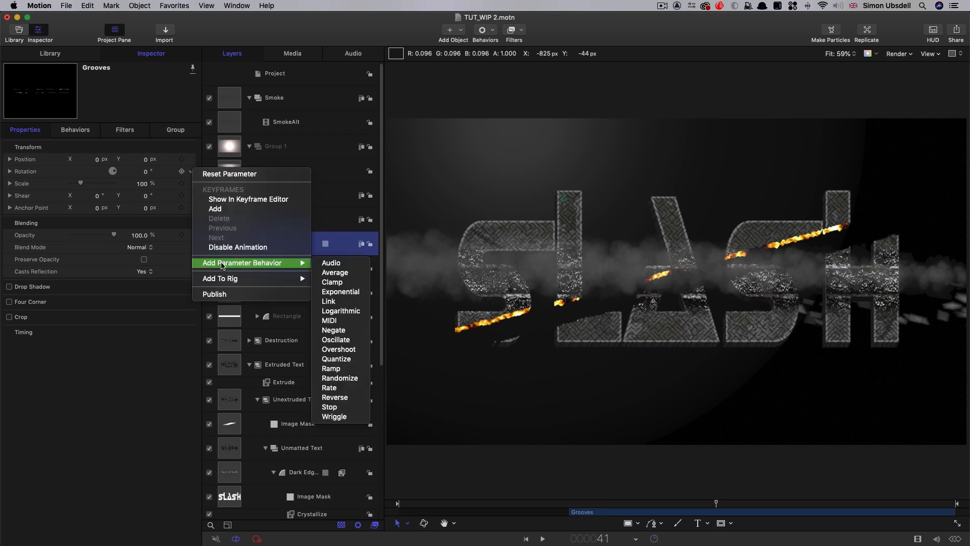
left_click(331, 301)
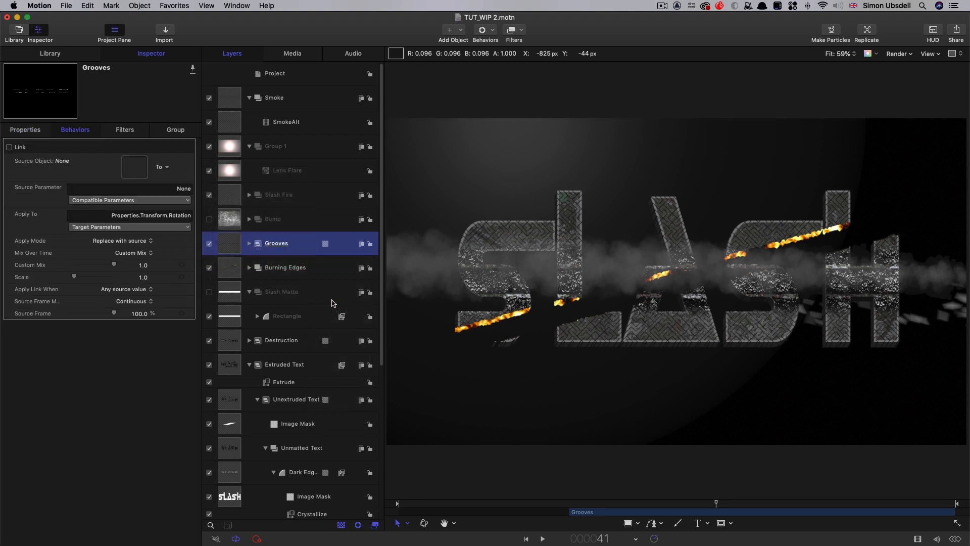
left_click(168, 168)
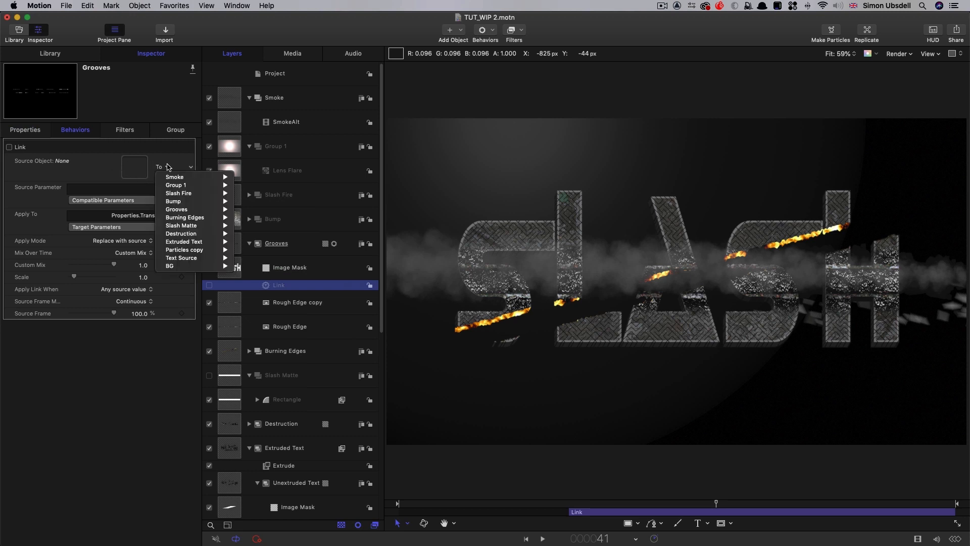
mouse_move(213, 226)
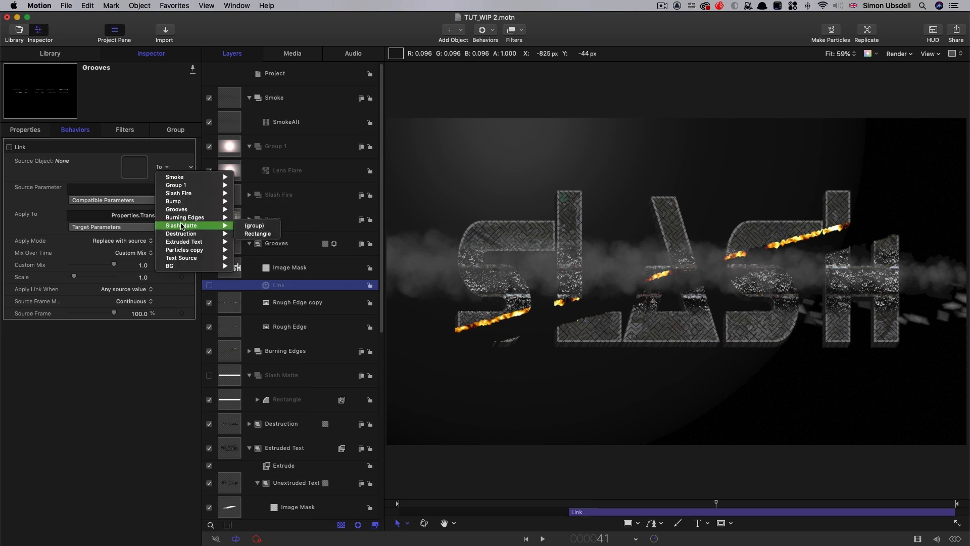
left_click(260, 232)
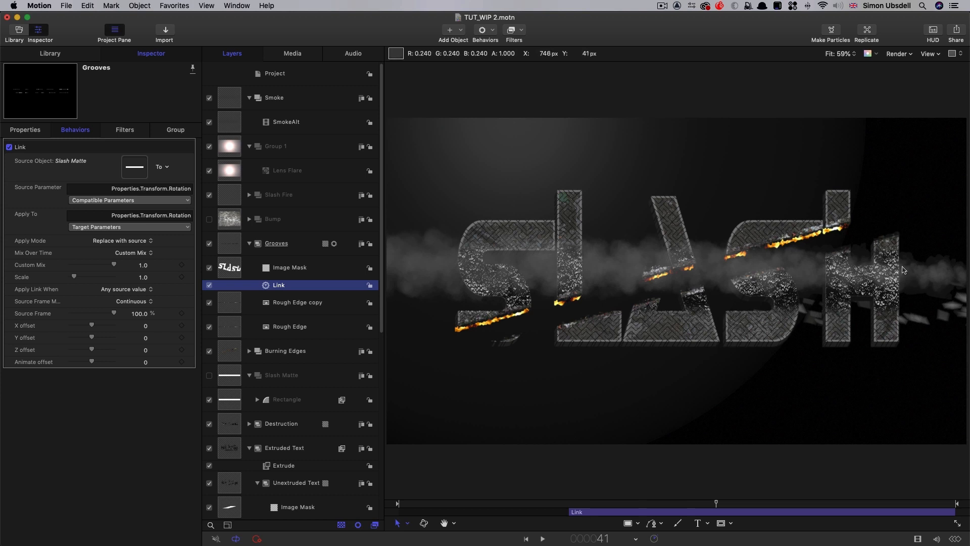
- Add a Link parameter behavior to the rotation of the Destruction group's Rectangle Mask, with the Slash Matte group as its source object
scroll(292, 329, "down", 3)
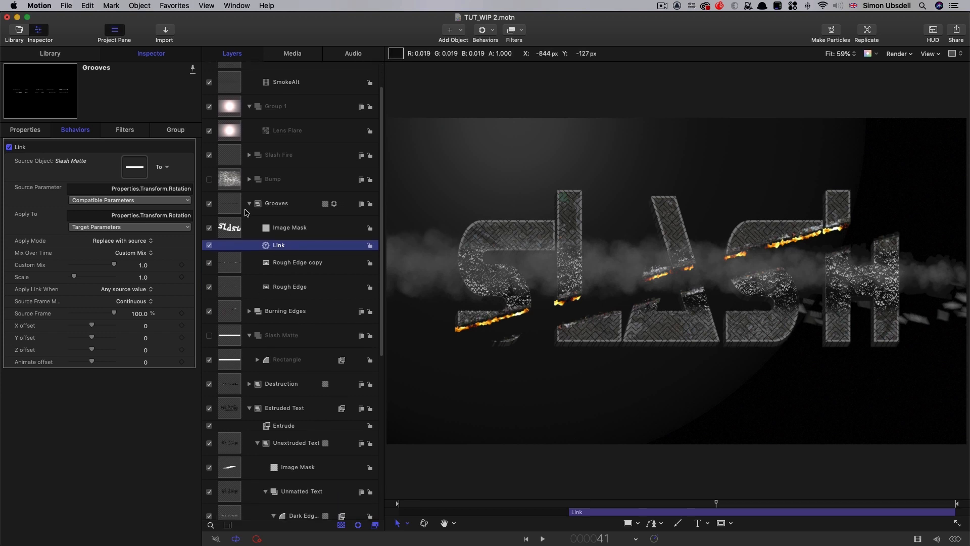
scroll(242, 252, "down", 5)
left_click(249, 302)
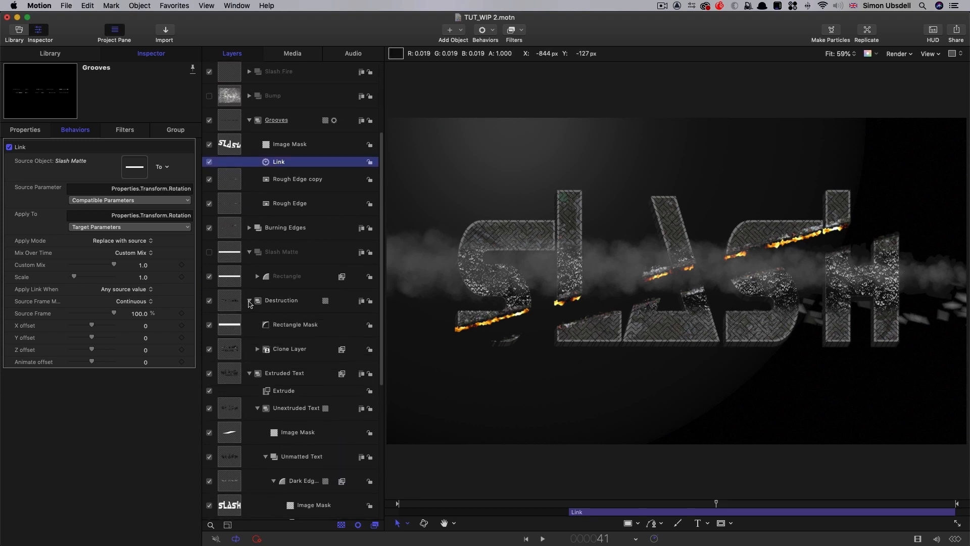
left_click(233, 328)
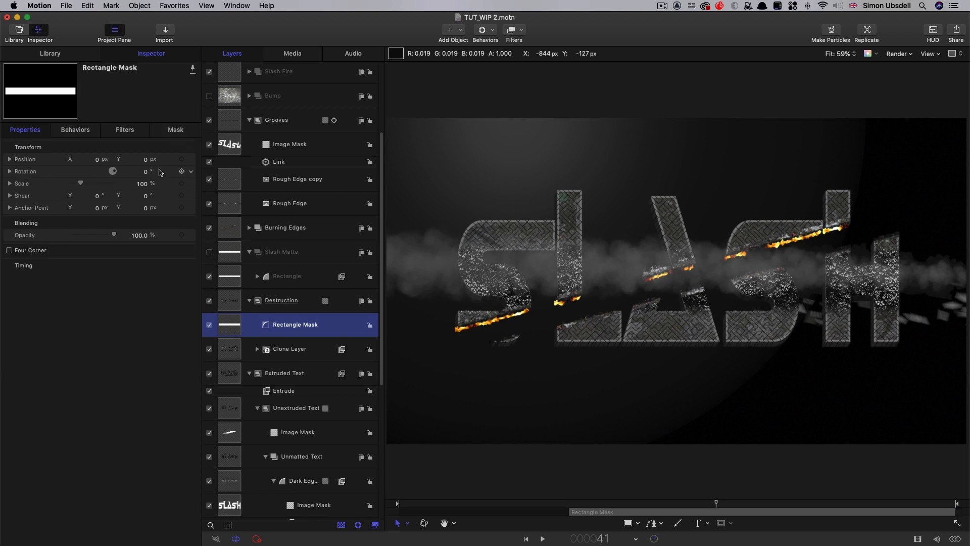
left_click(191, 172)
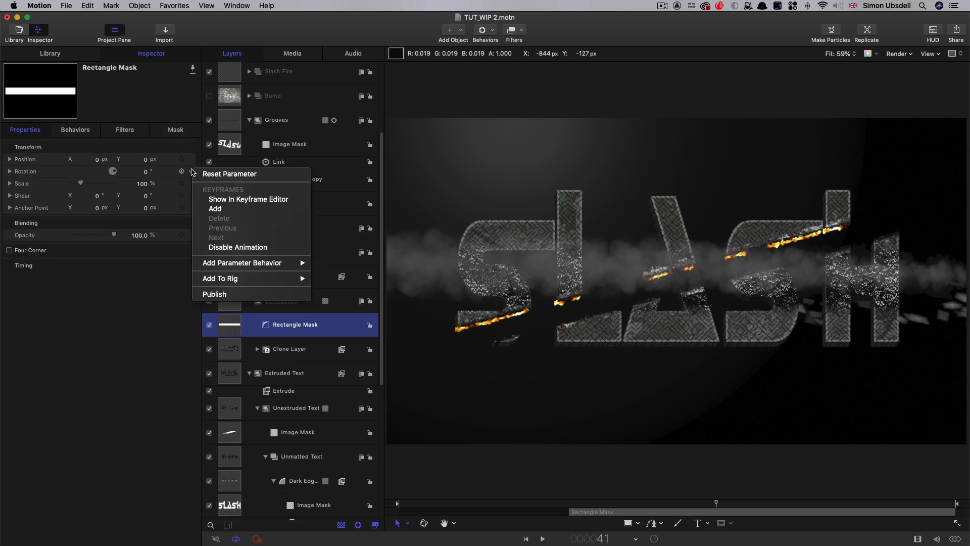
mouse_move(263, 263)
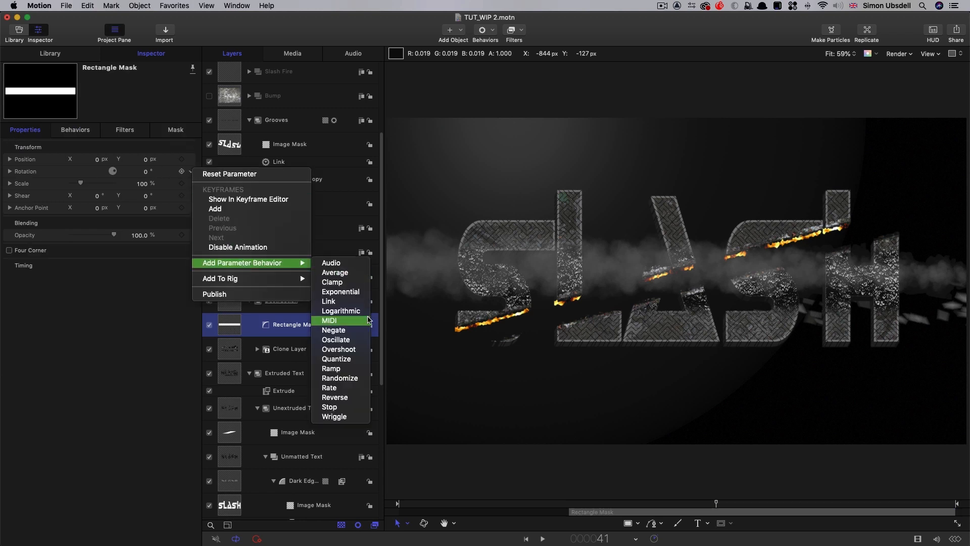
left_click(354, 302)
left_click(167, 167)
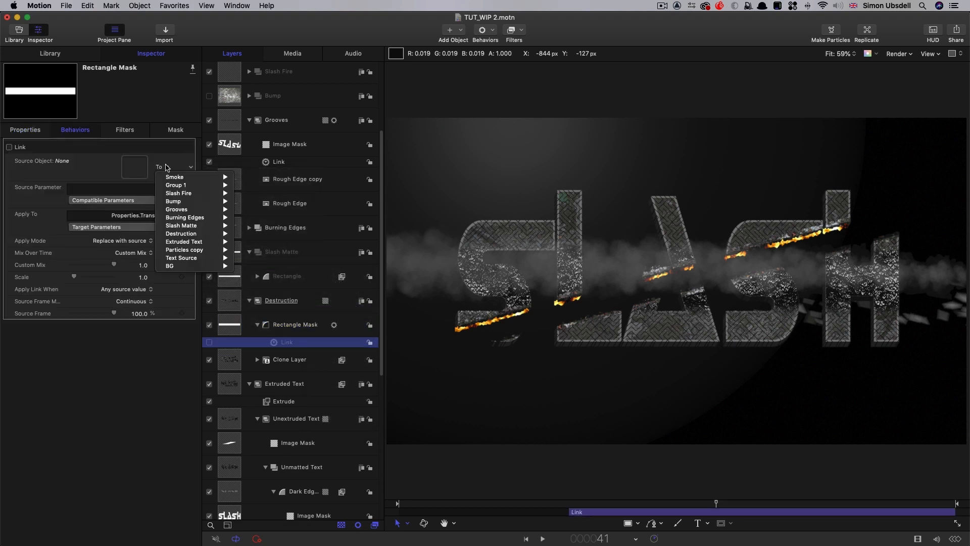
mouse_move(178, 230)
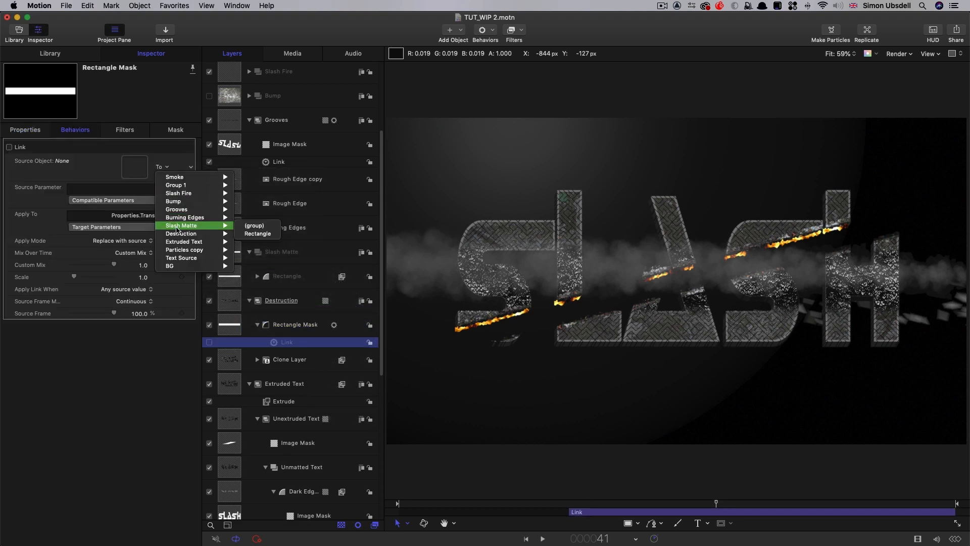
left_click(264, 228)
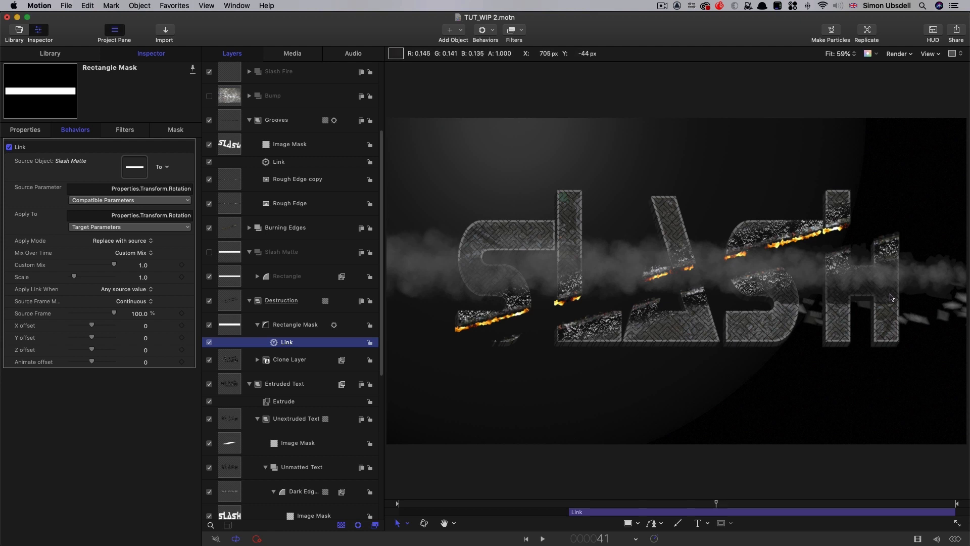
- Link the Dark Edges shape's rotation to the Slash Matte group with a Link parameter behavior, and preview the result at frame 32
scroll(262, 259, "down", 10)
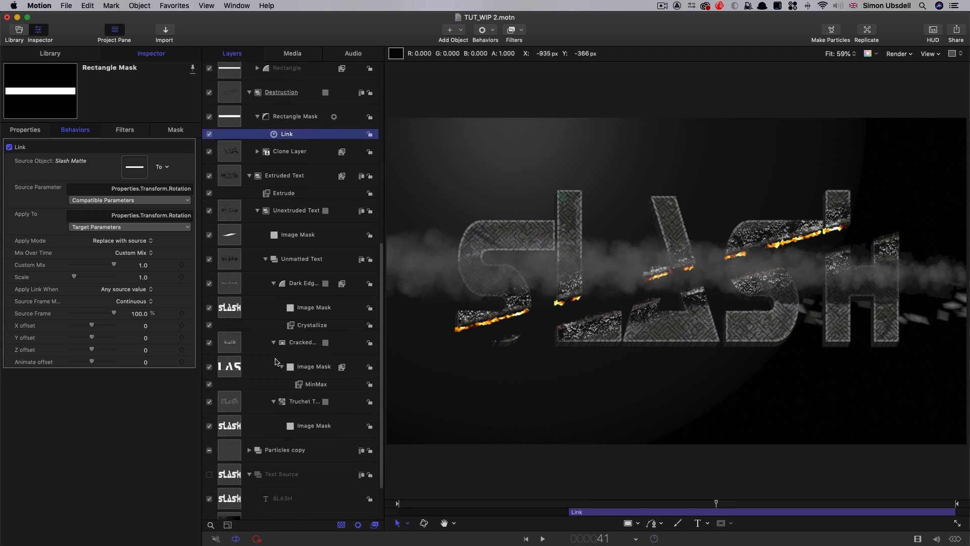
left_click(226, 229)
left_click(10, 130)
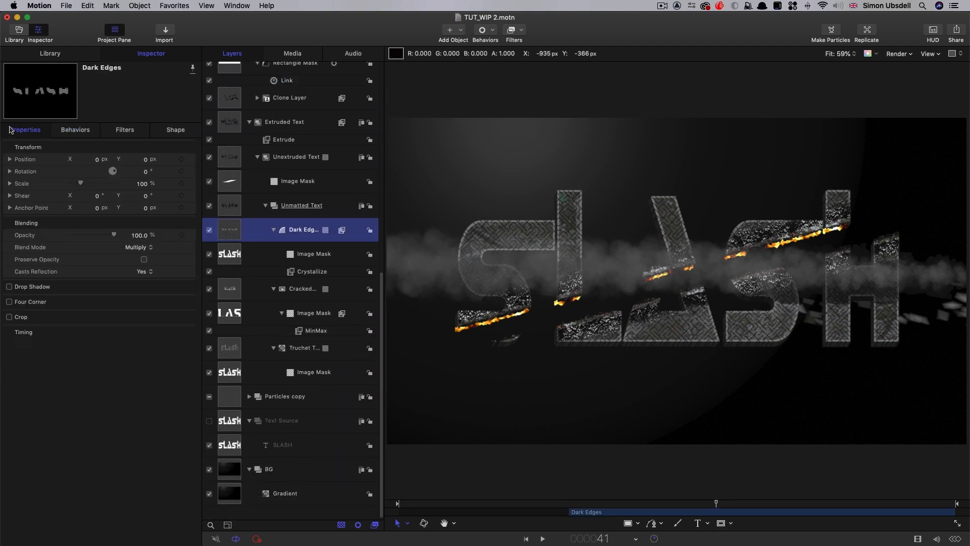
left_click(192, 171)
mouse_move(283, 263)
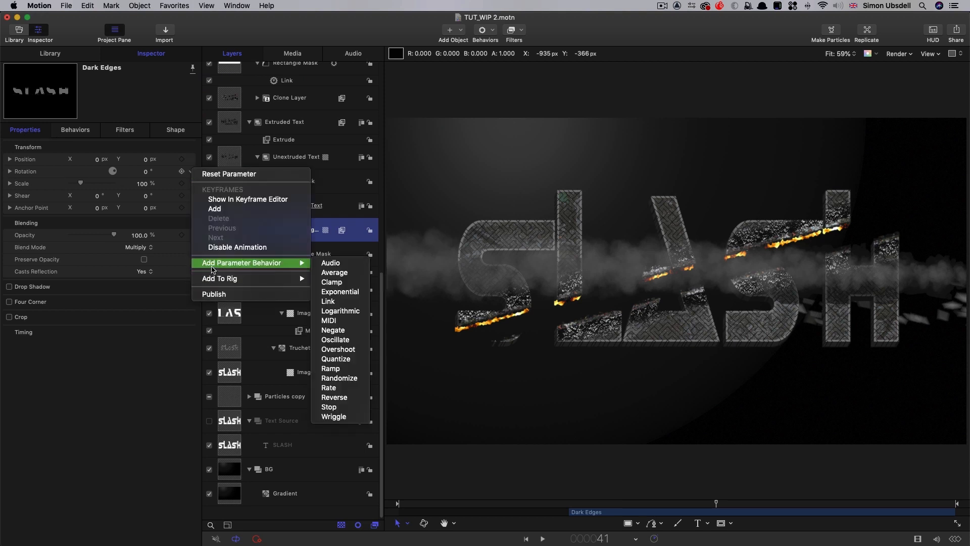
left_click(336, 302)
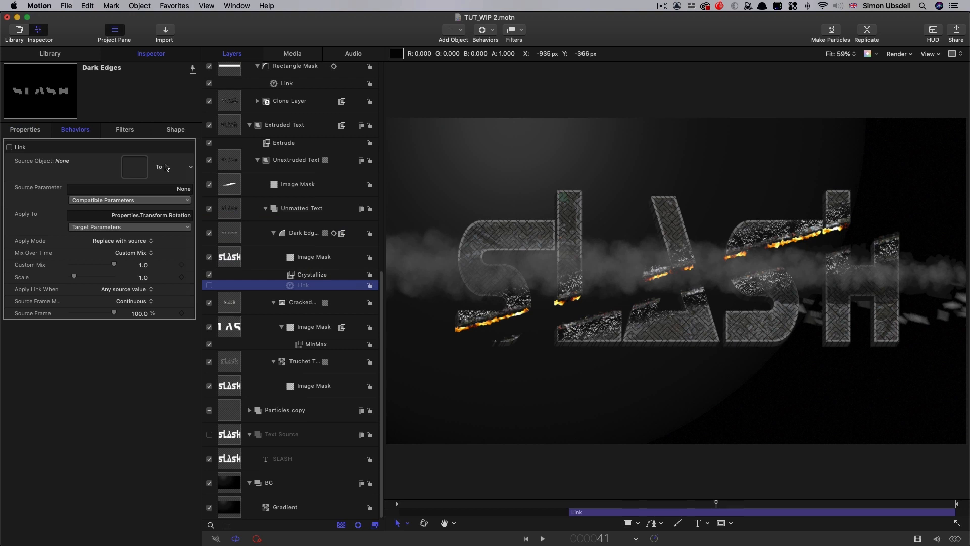
left_click(166, 167)
mouse_move(212, 225)
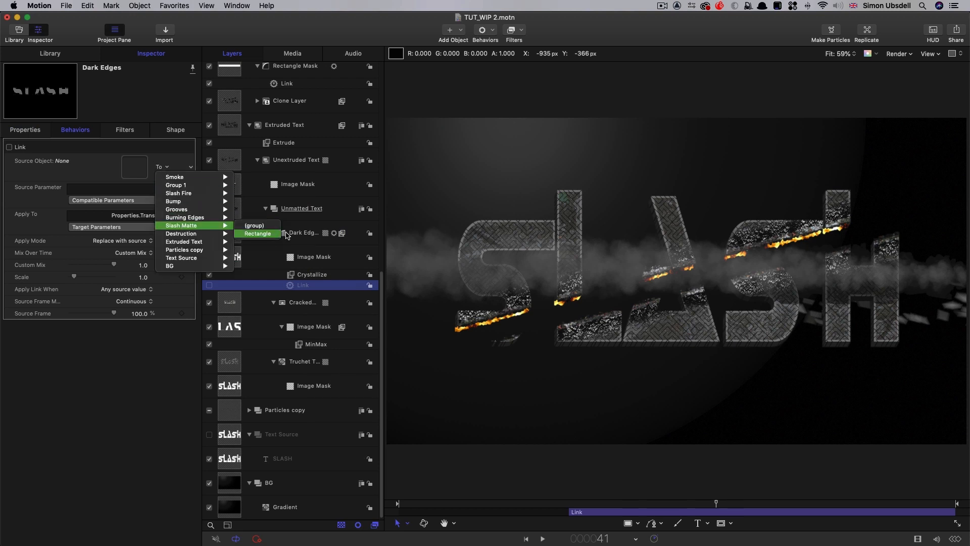
left_click(255, 226)
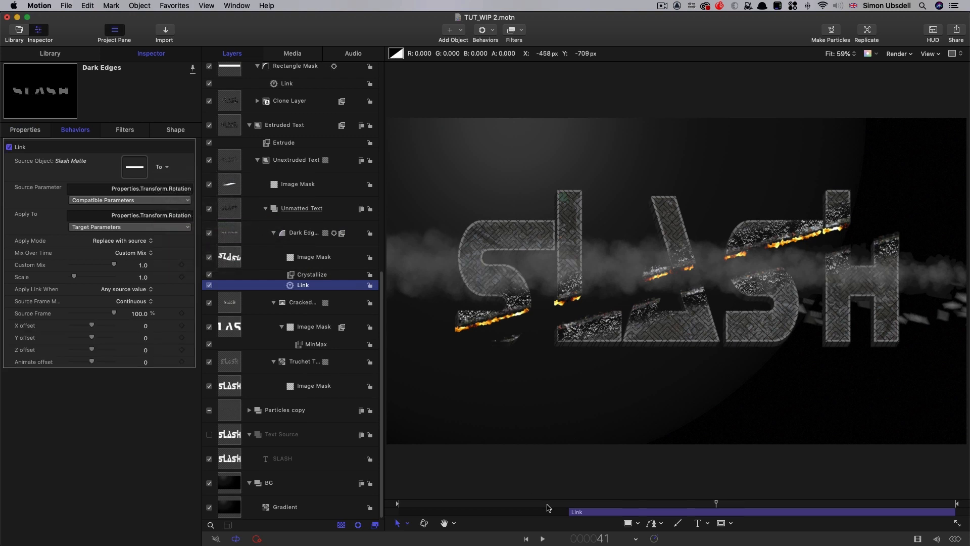
mouse_move(652, 506)
left_mouse_down()
mouse_move(558, 505)
mouse_move(646, 506)
left_mouse_up()
- Link the rotation of Emitter copy in the Particles copy group to the Slash Matte group, and preview the debris at frame 23
scroll(253, 278, "up", 10)
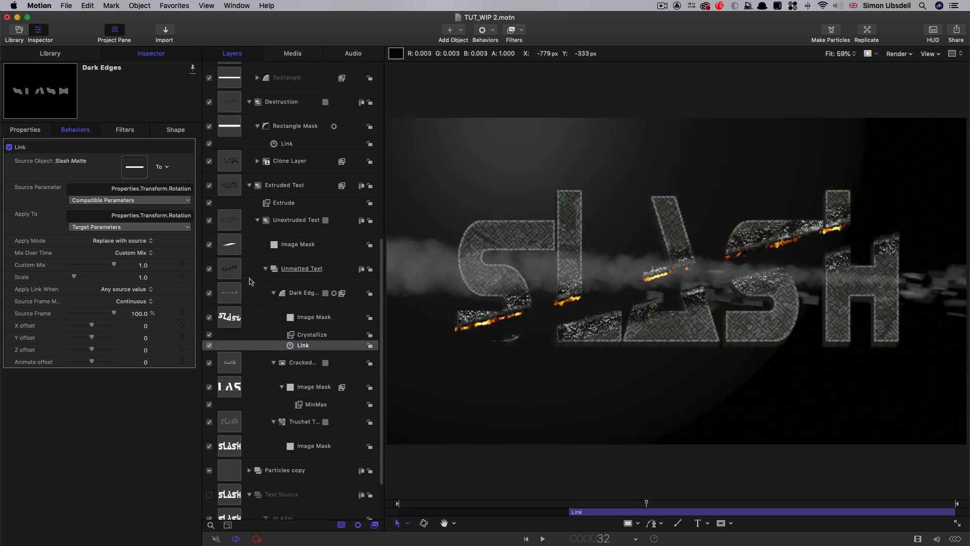
scroll(252, 278, "down", 10)
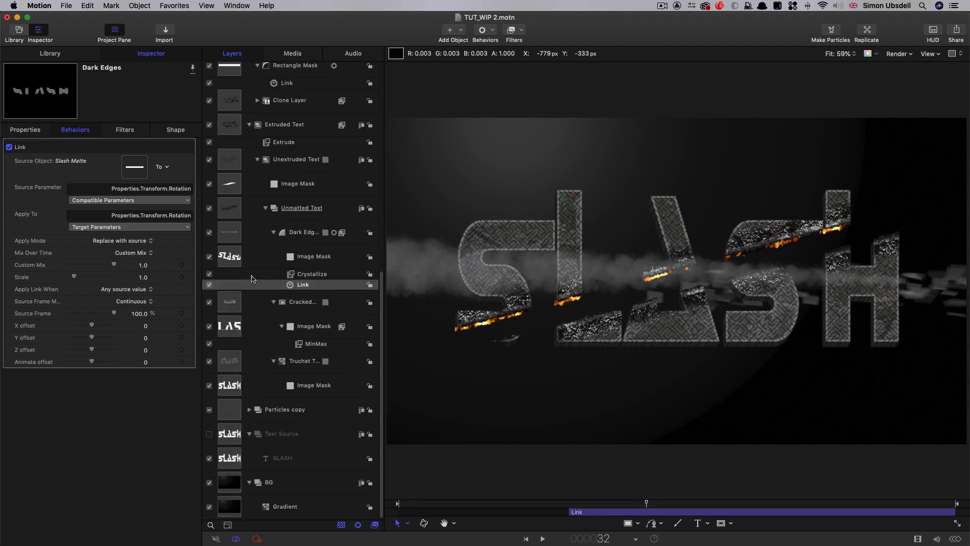
left_click(251, 412)
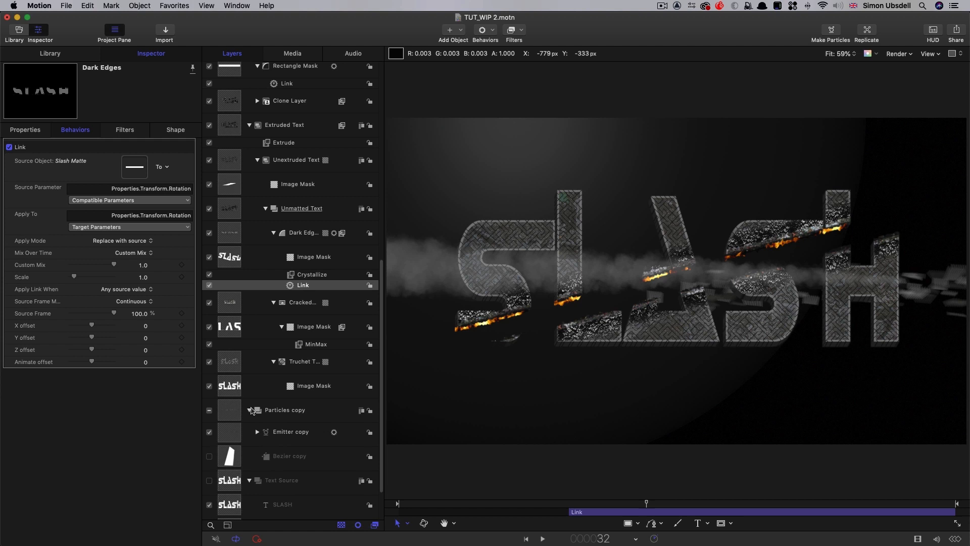
left_click(234, 442)
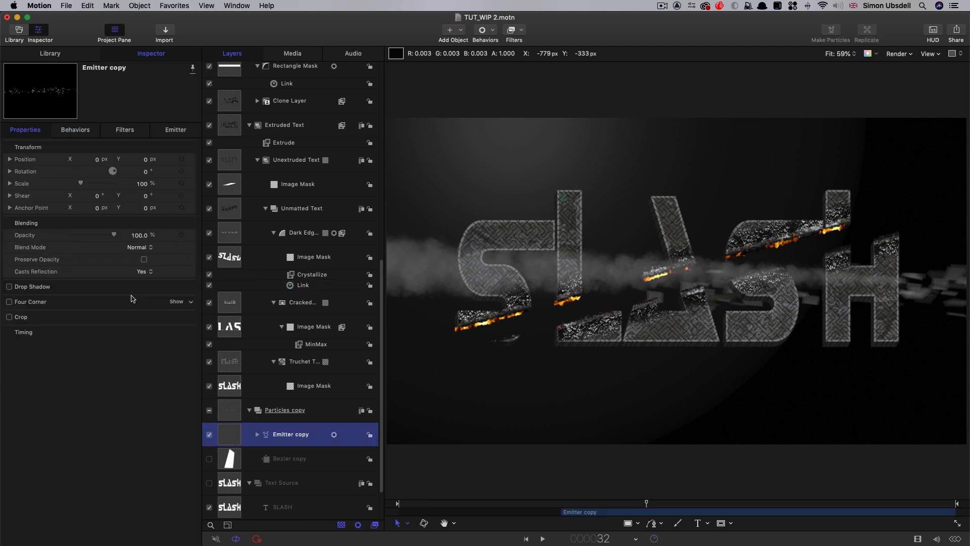
left_click(192, 172)
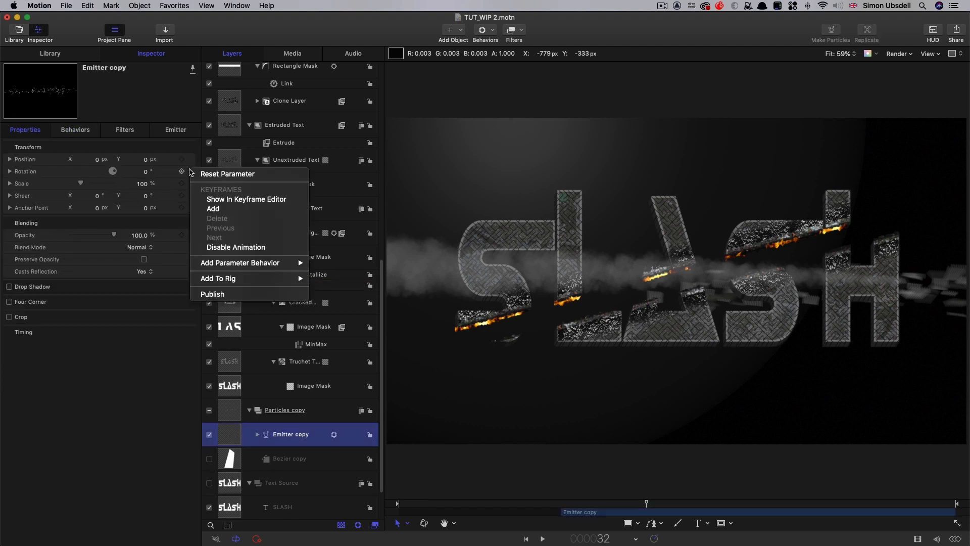
mouse_move(222, 262)
left_click(326, 302)
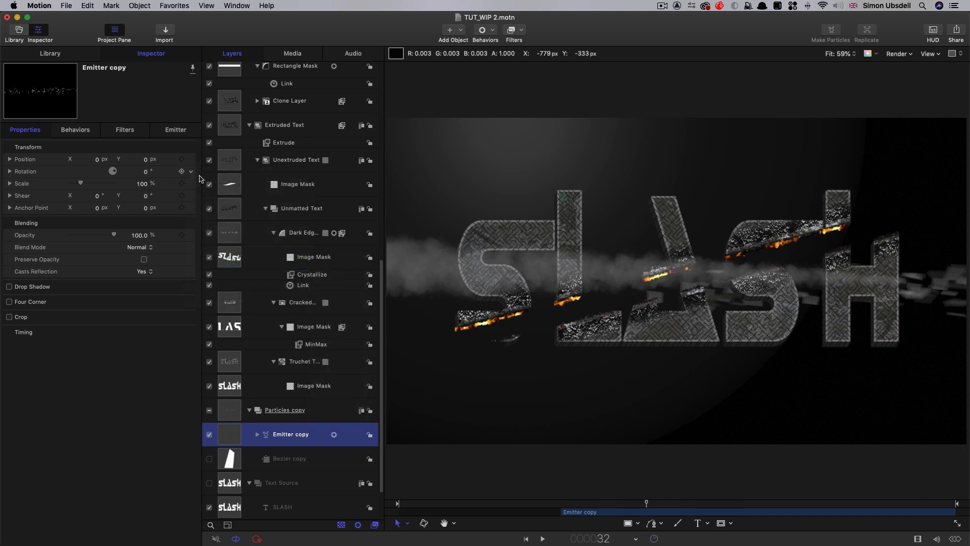
left_click(166, 168)
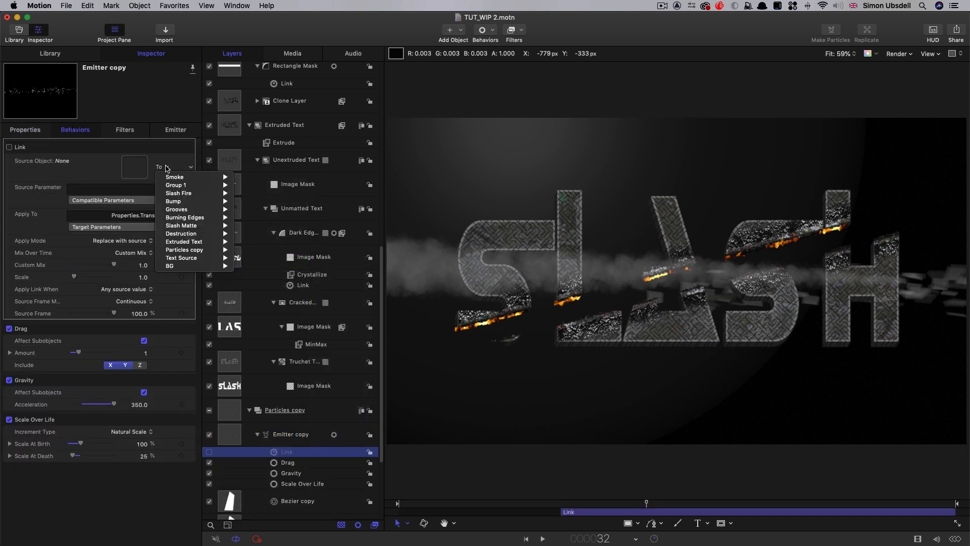
mouse_move(192, 226)
left_click(263, 226)
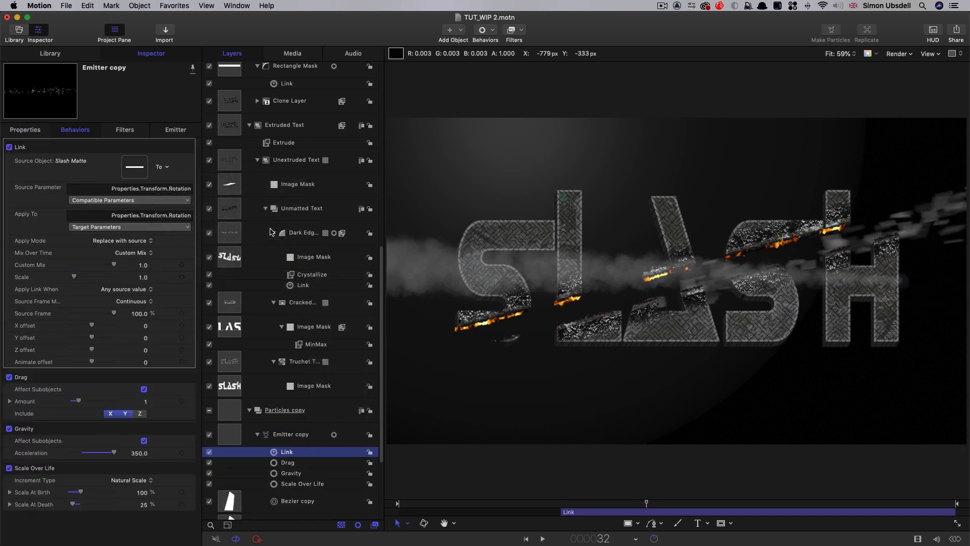
left_click_drag(648, 505, 581, 504)
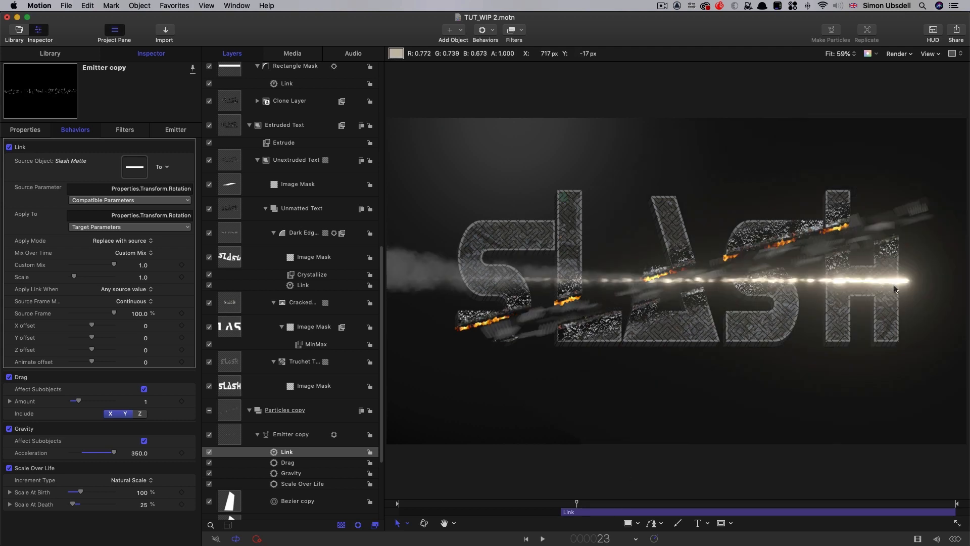
- Expand the Slash Fire group and add a Link parameter behavior to its rotation, with the Slash Matte group as source object
scroll(282, 204, "up", 10)
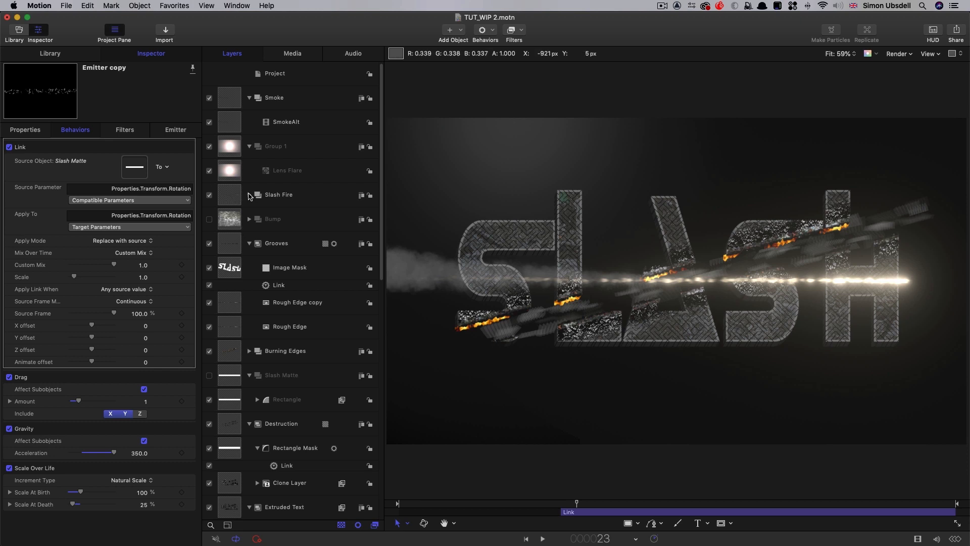
left_click(249, 195)
left_click(231, 197)
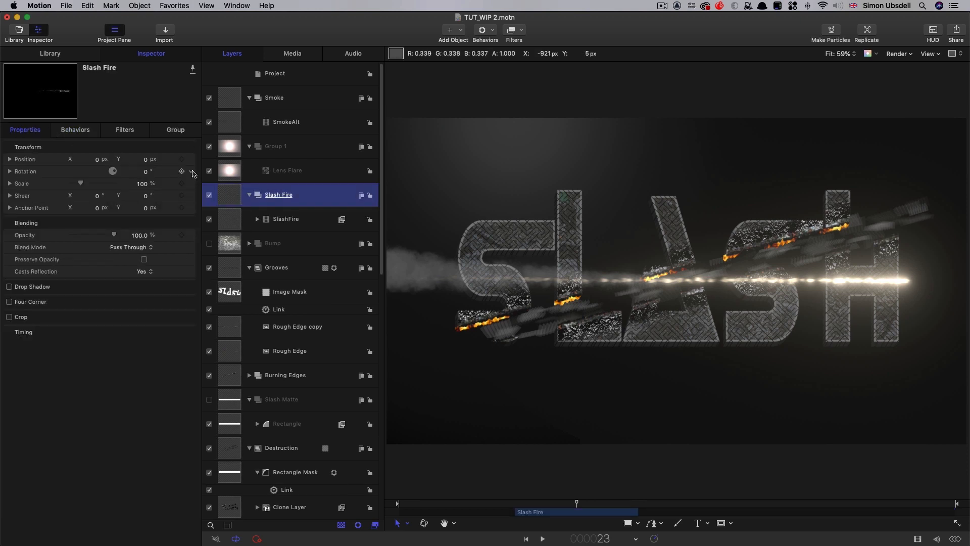
left_click(192, 172)
mouse_move(235, 262)
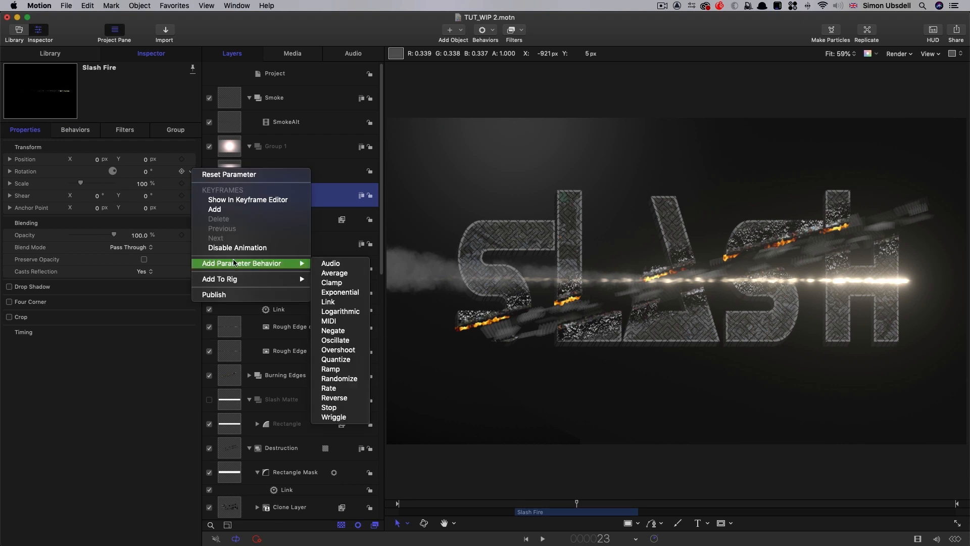
left_click(353, 302)
left_click(170, 169)
mouse_move(212, 225)
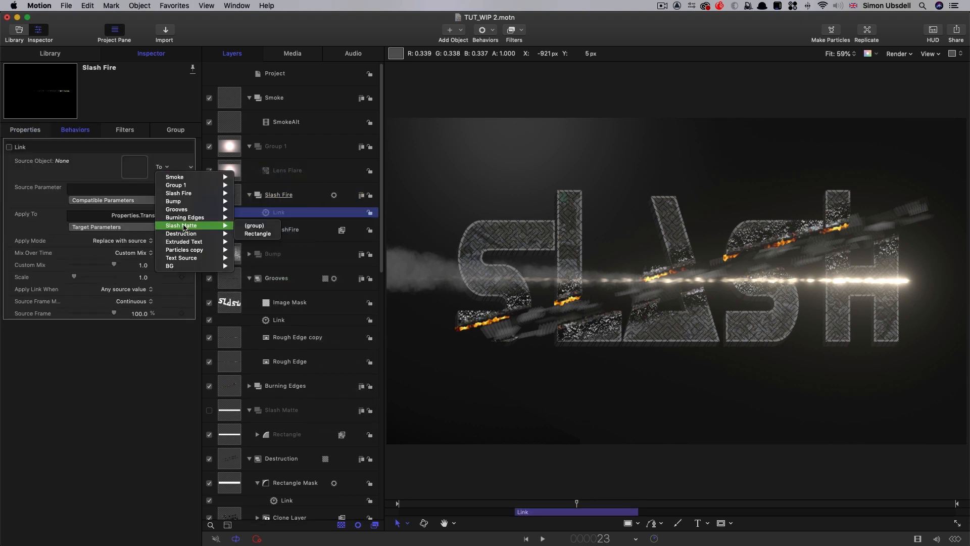
left_click(250, 227)
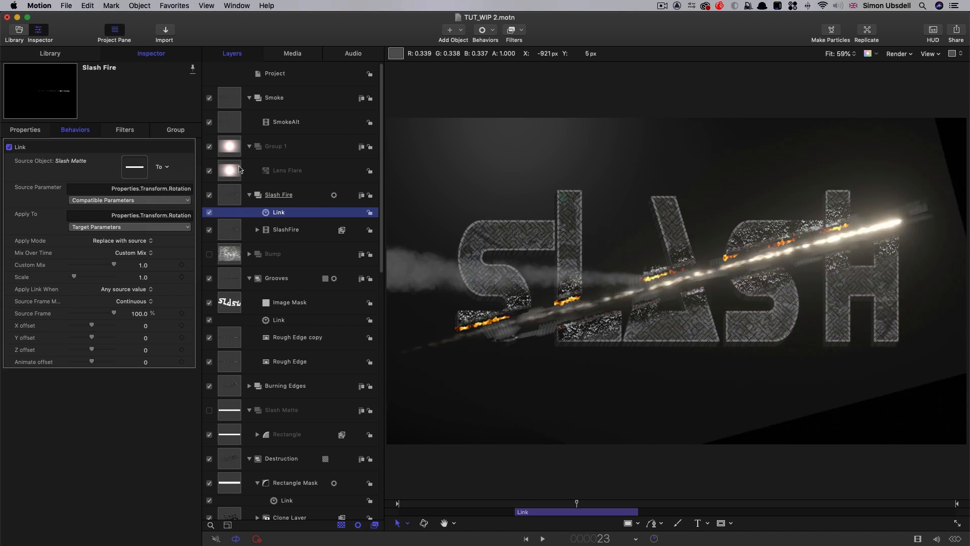
- Add a Link parameter behavior to the Smoke group's rotation, using the Slash Matte group as its source object
left_click(230, 119)
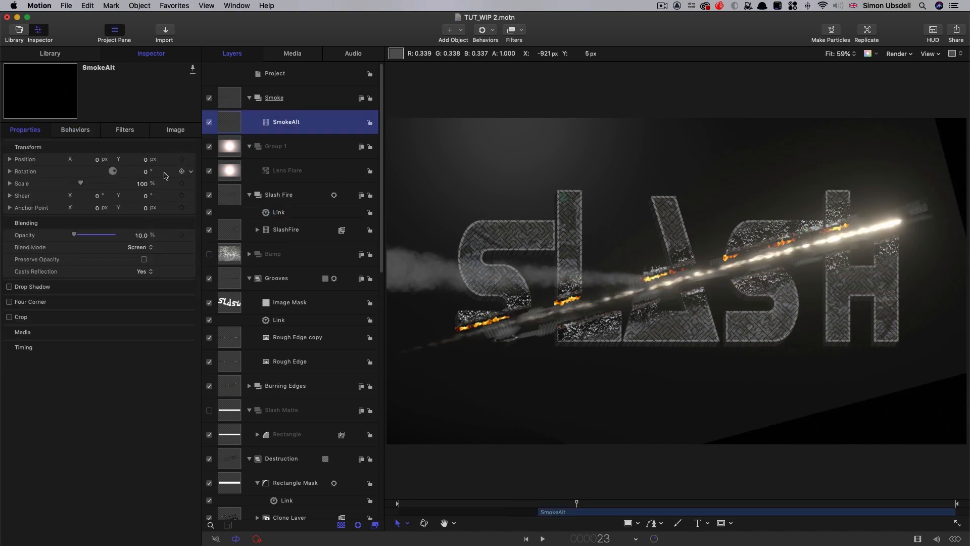
left_click(230, 96)
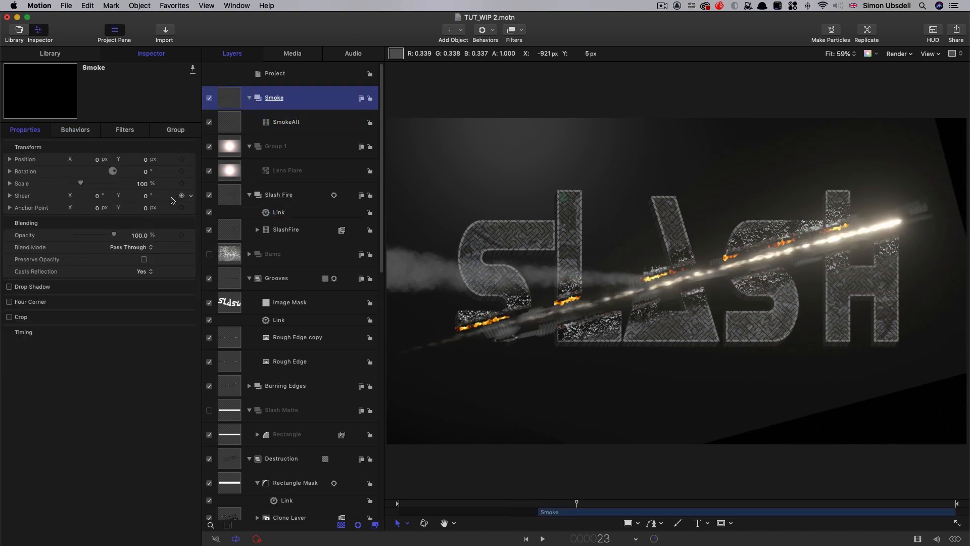
left_click(182, 172)
mouse_move(248, 266)
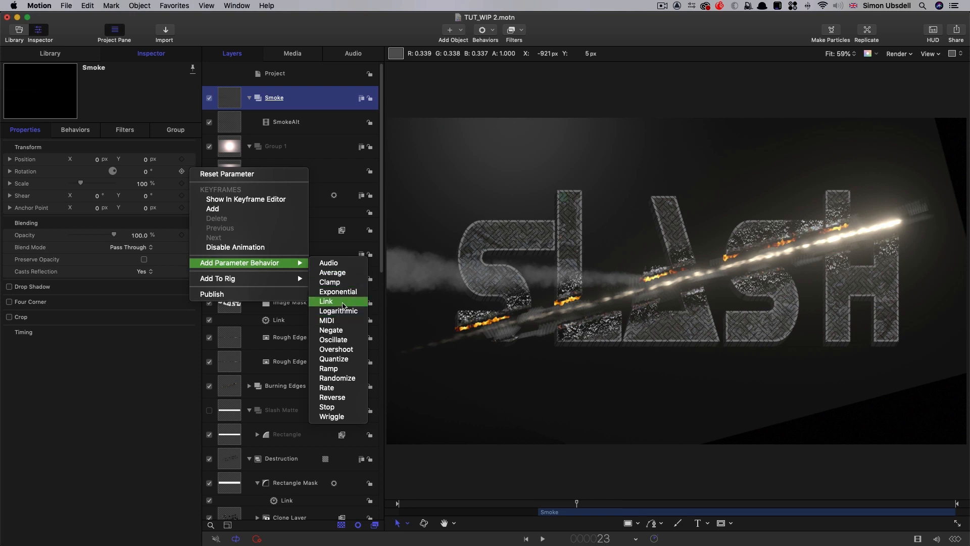
left_click(326, 301)
left_click(167, 169)
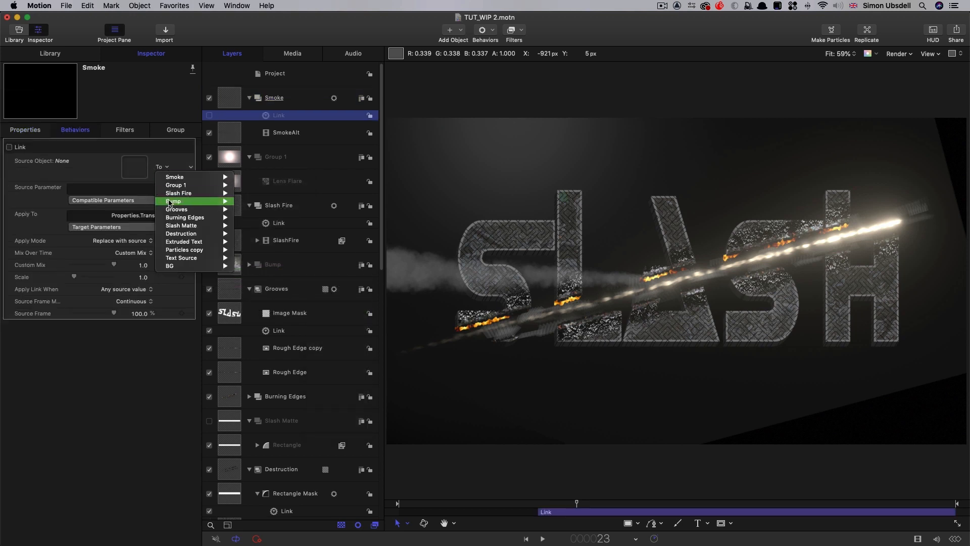
mouse_move(182, 228)
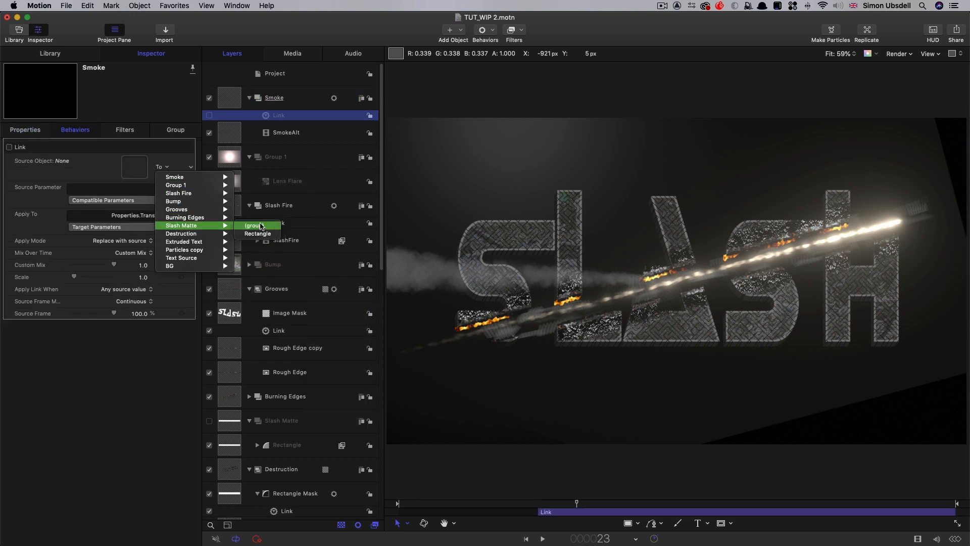
left_click(257, 225)
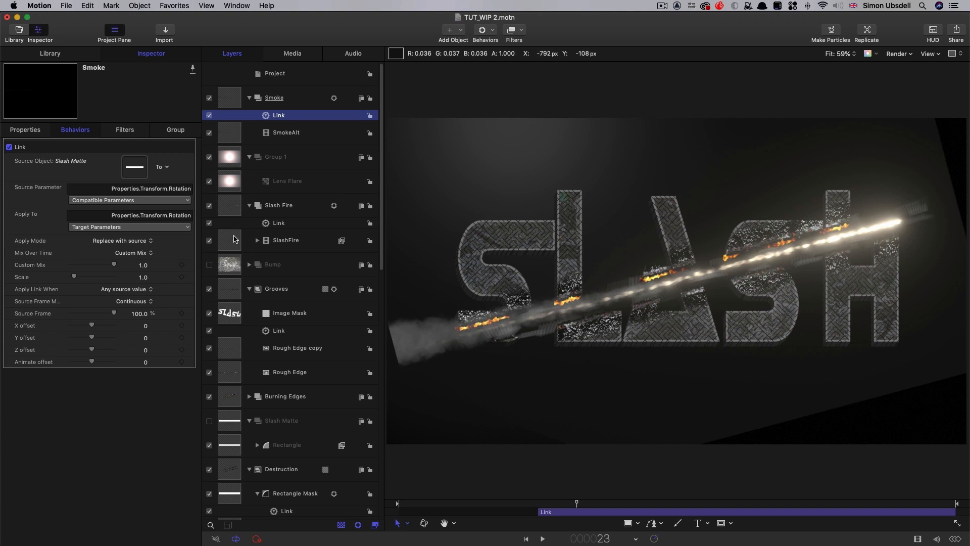
- Set the horizontal scale of the SlashFire clip to 125%
left_click(291, 245)
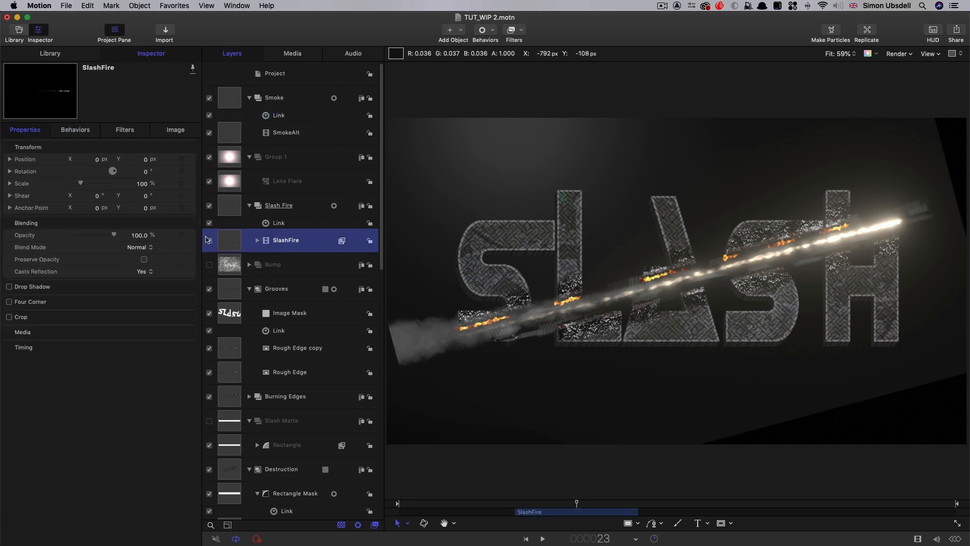
left_click(10, 184)
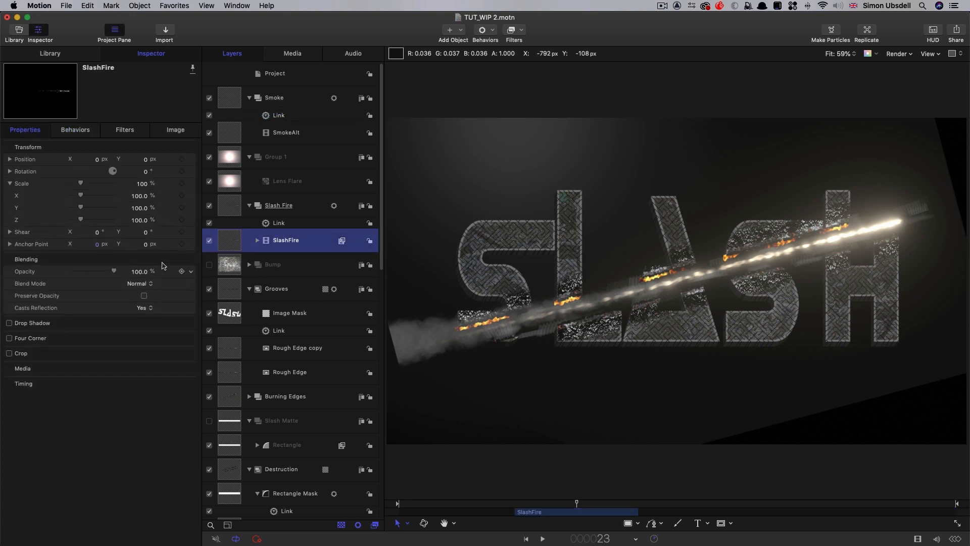
left_click(140, 197)
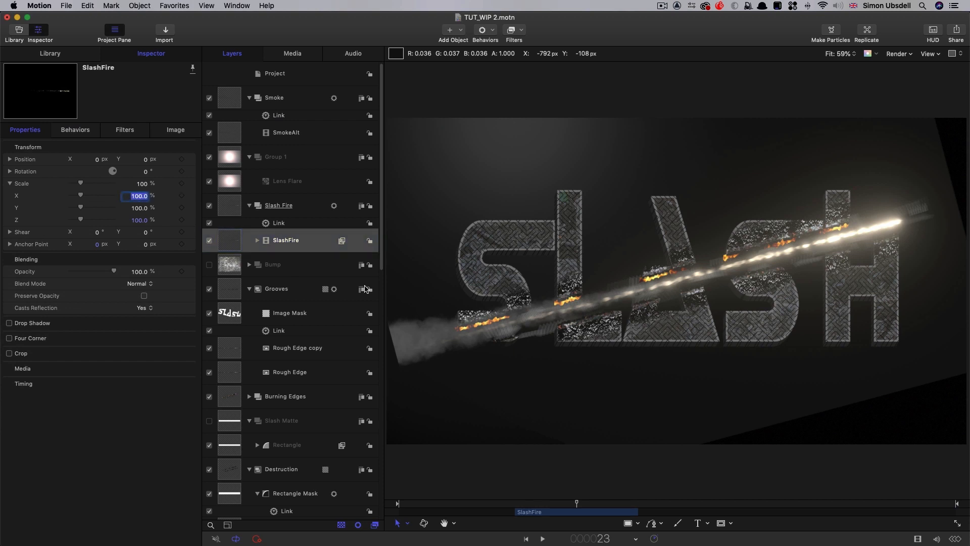
type("125")
key("Return")
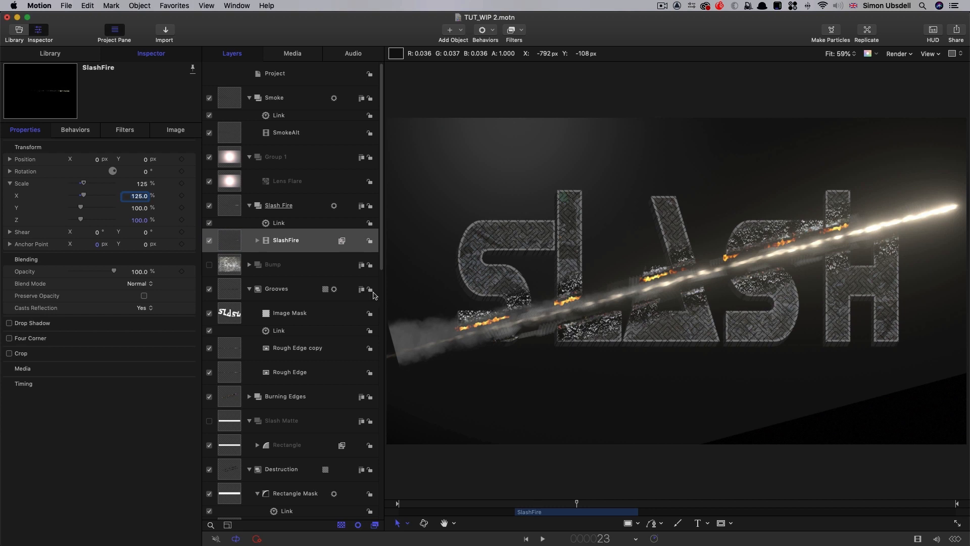
- Stretch the SmokeAlt clip in the Smoke group to an X scale of 125%
left_click(232, 134)
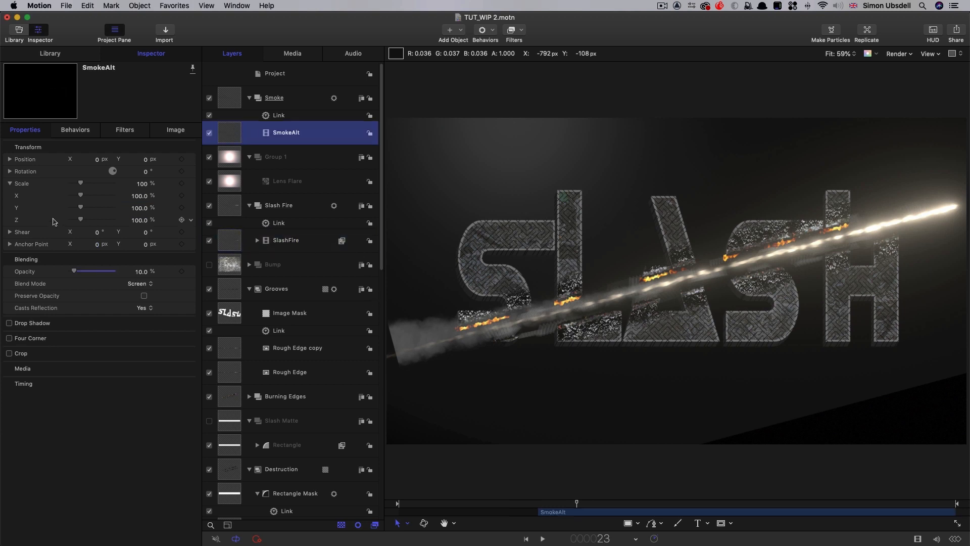
left_click(139, 197)
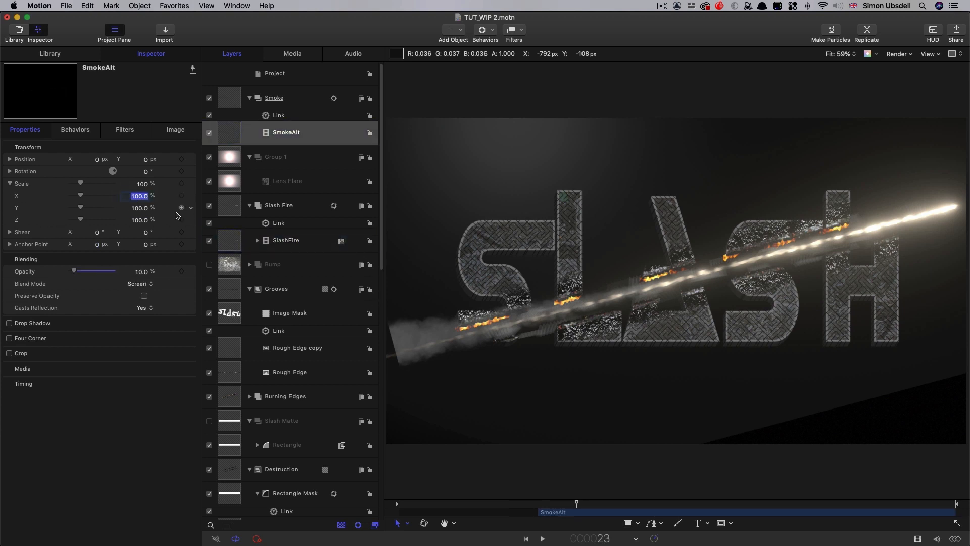
type("125")
key("Return")
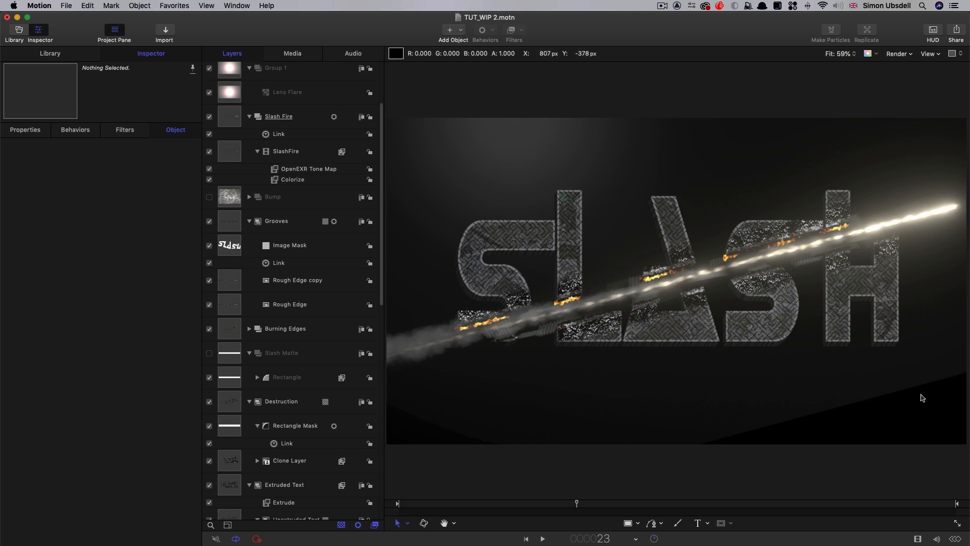
- Set the Slash Matte group's rotation to 0° to level the linked elements
left_click(237, 357)
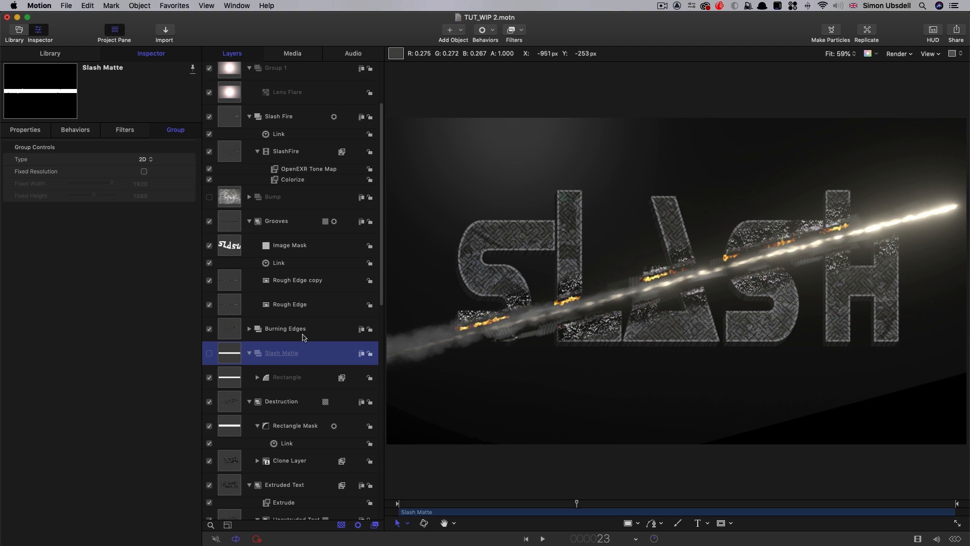
left_click(28, 131)
left_click(142, 172)
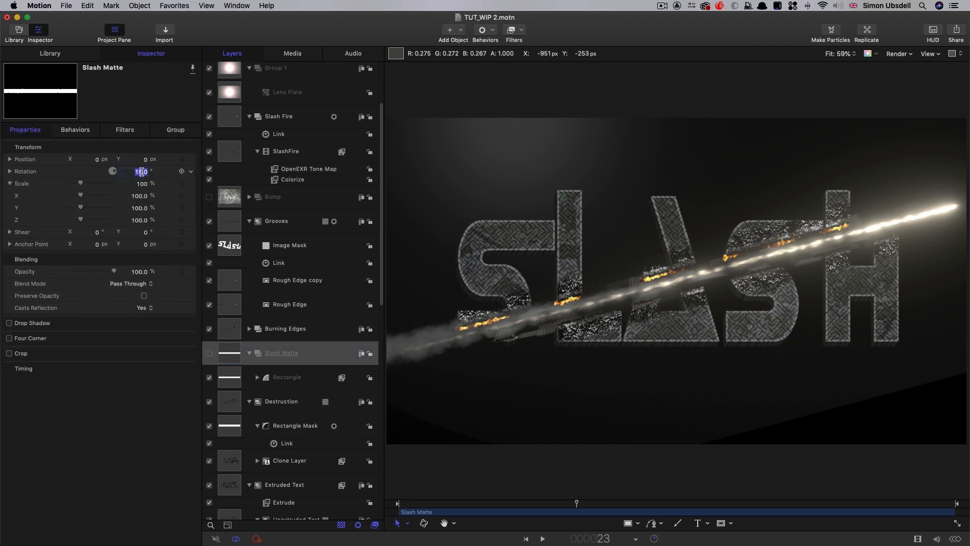
type("0")
key("Return")
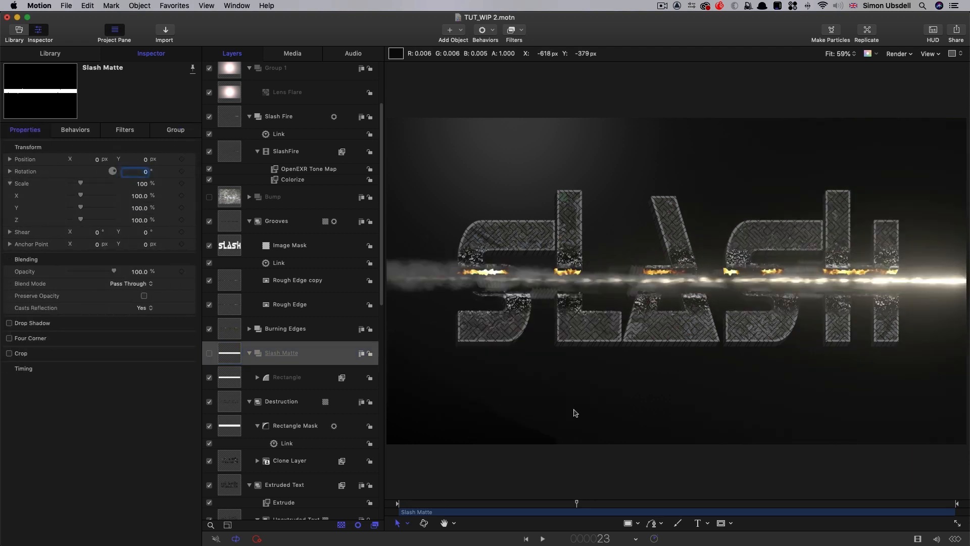
- Draw a rectangle mask about 1644 by 610 around the SlashFire clip and centre it in the frame
left_click(236, 157)
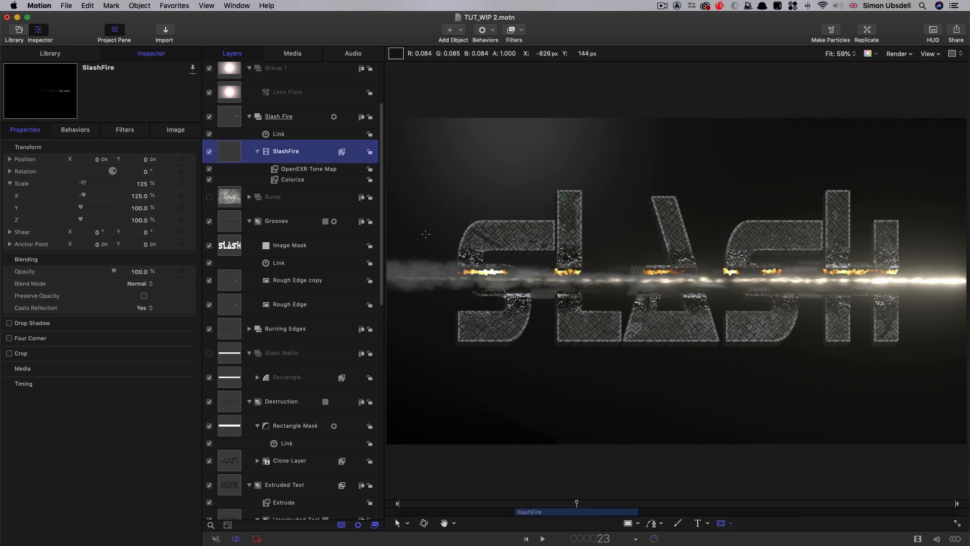
mouse_move(387, 193)
left_mouse_down()
mouse_move(750, 326)
mouse_move(969, 378)
left_mouse_up()
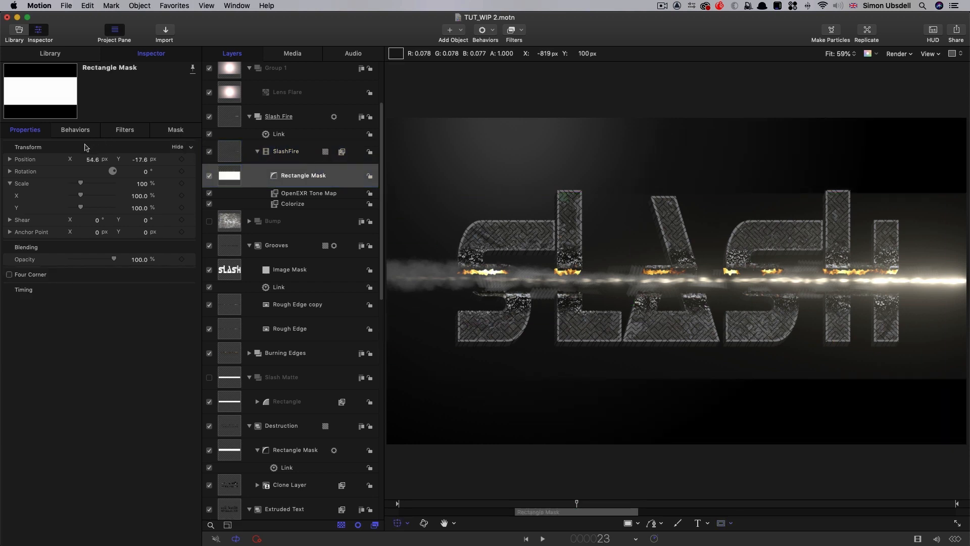
right_click(102, 147)
key("Escape")
left_click(176, 130)
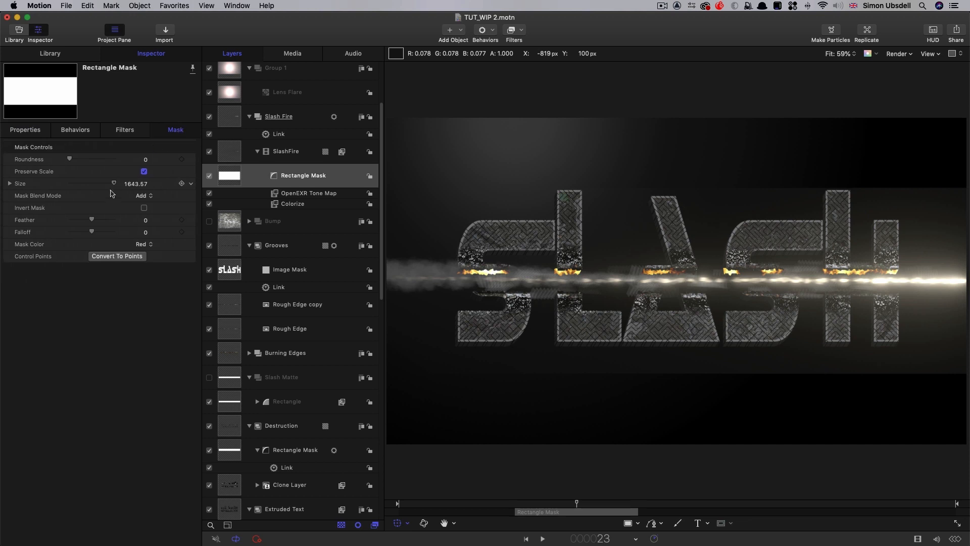
- Set the SlashFire rectangle mask's width to 1920 and its height to 600
left_click(10, 183)
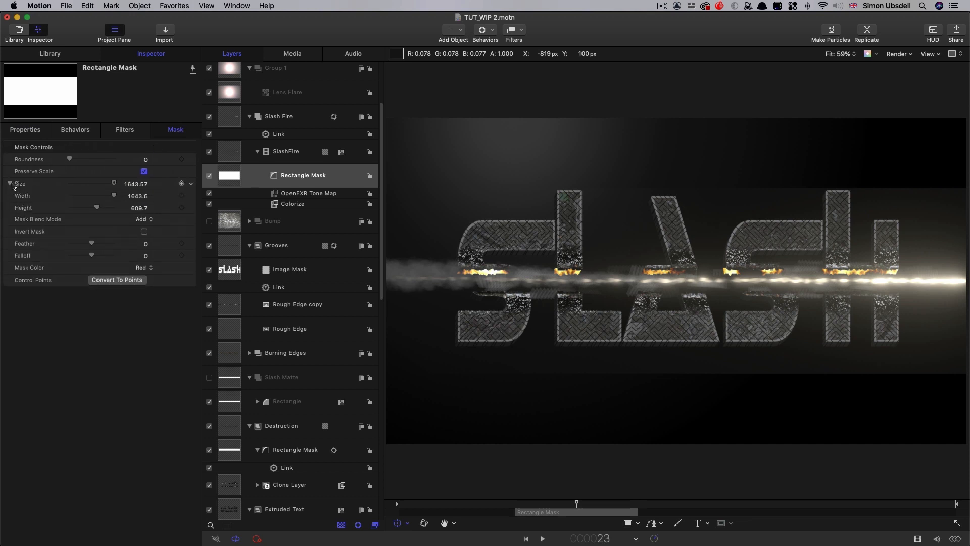
left_click(135, 196)
type("1")
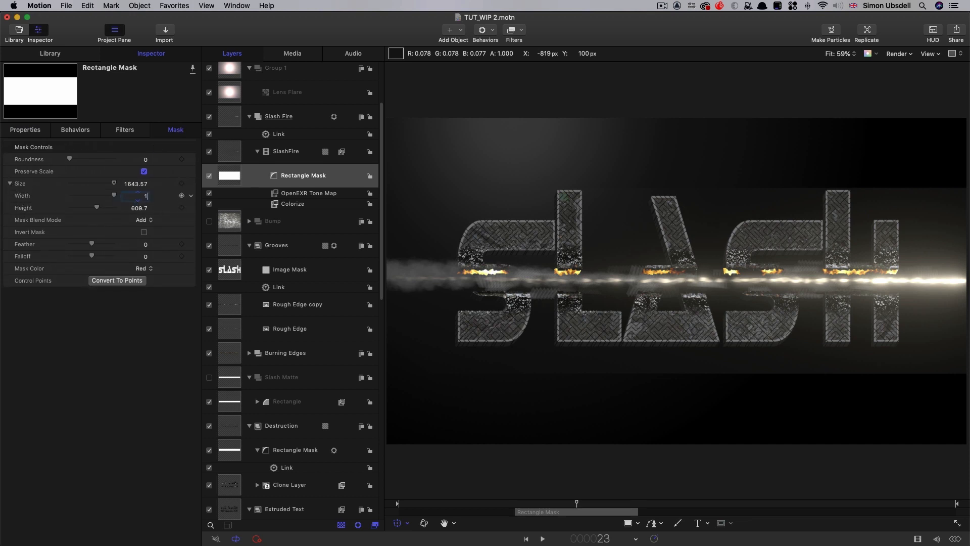
type("920")
key("Return")
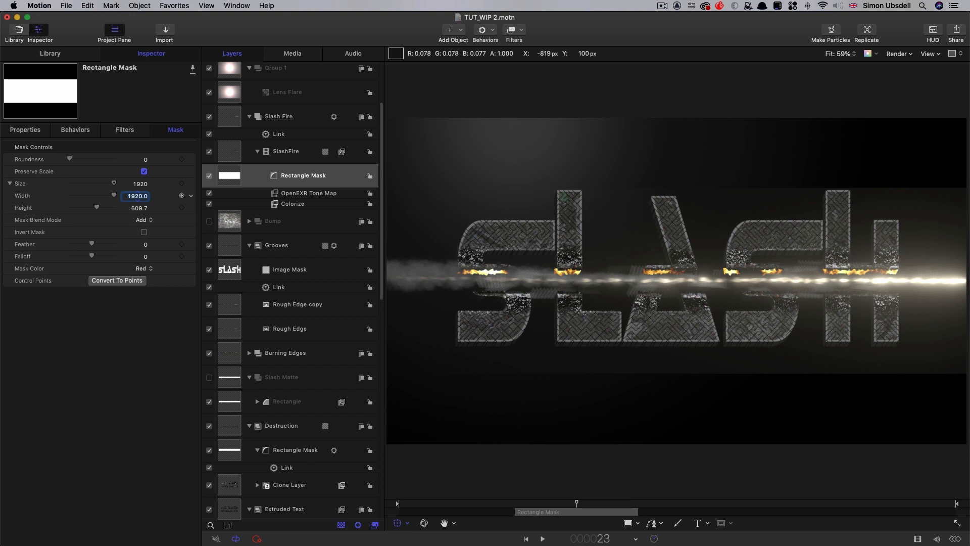
left_click(136, 208)
type("600")
key("Return")
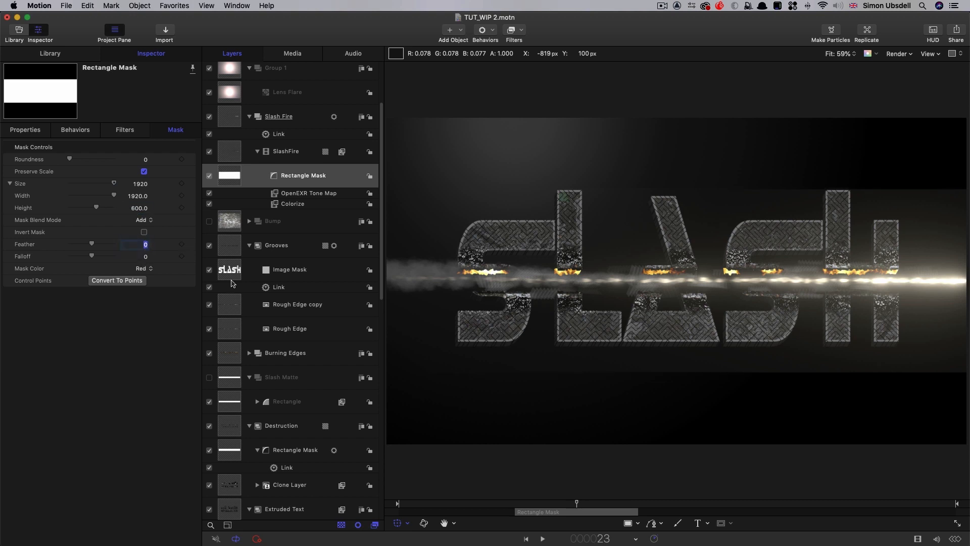
- Feather the SlashFire mask by 100, check the edge at frame 25, and increase the feather to 150
type("100")
key("Return")
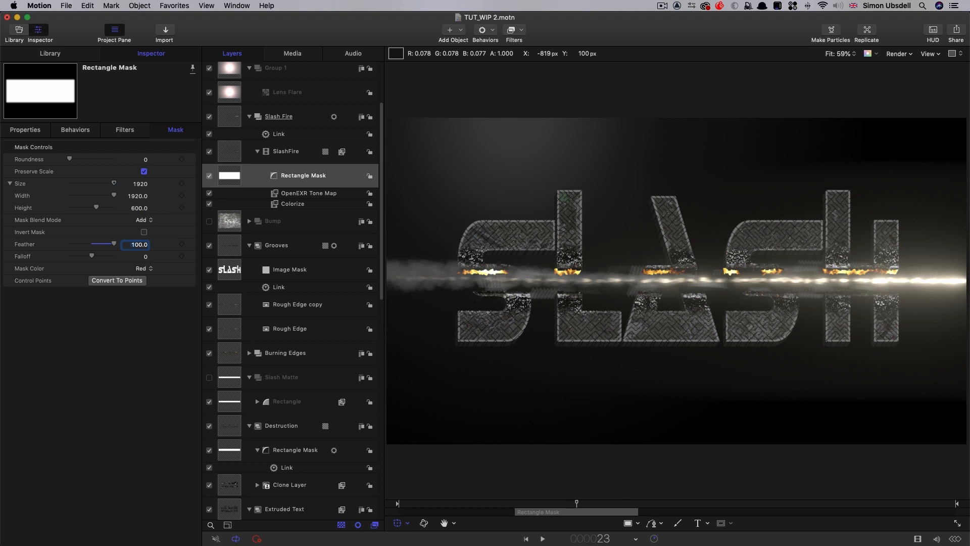
mouse_move(581, 504)
left_mouse_down()
mouse_move(560, 504)
mouse_move(593, 509)
left_mouse_up()
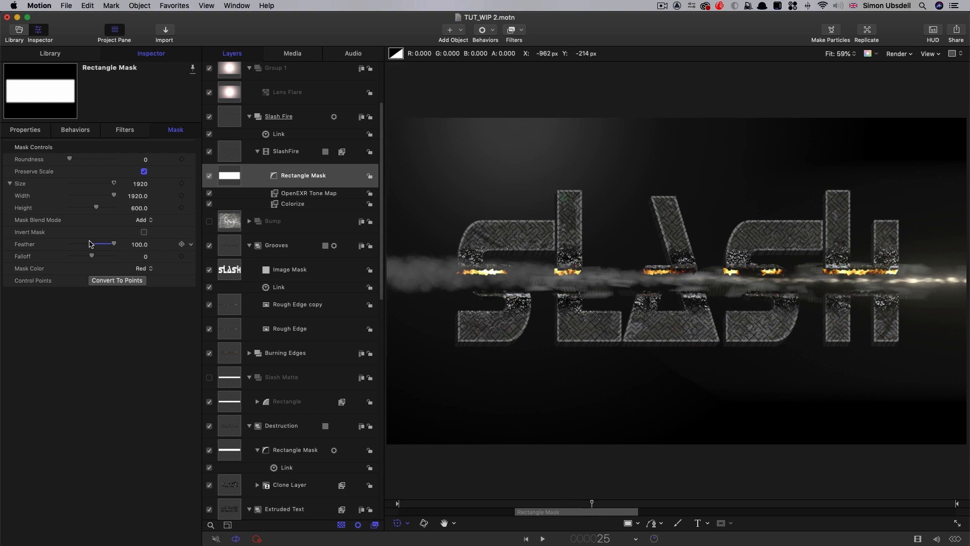
left_click(140, 244)
type("150")
key("Return")
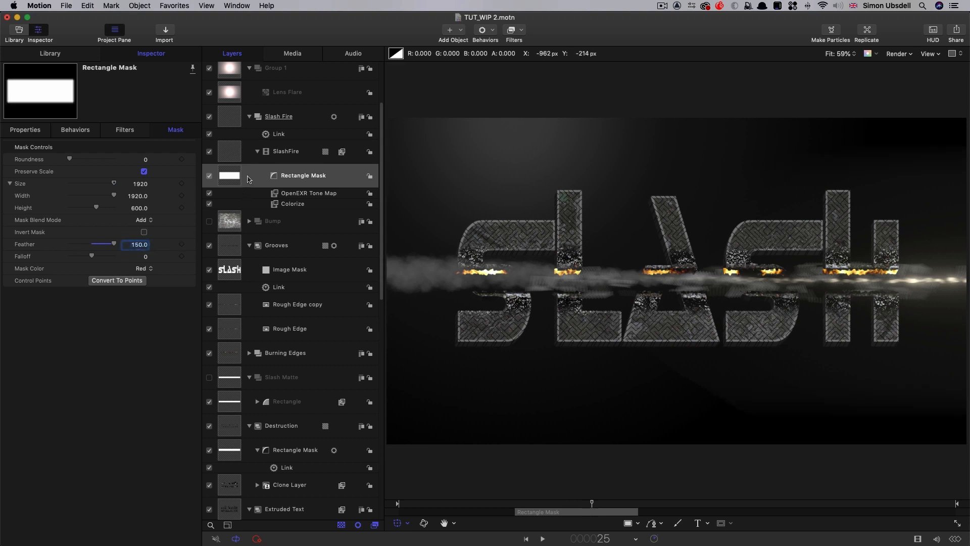
- Set the Slash Matte group's rotation to 20° and preview the angled slash back to frame 19
left_click(227, 373)
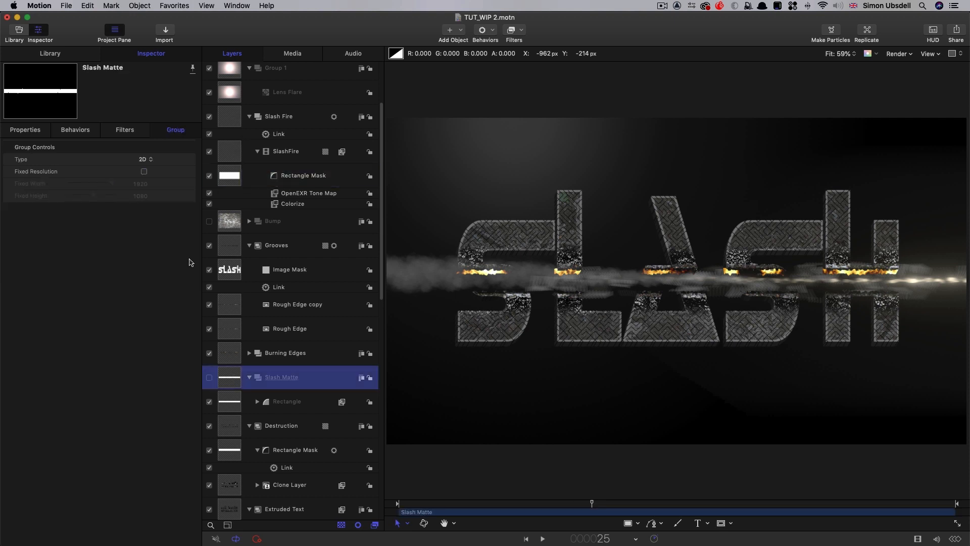
left_click(24, 129)
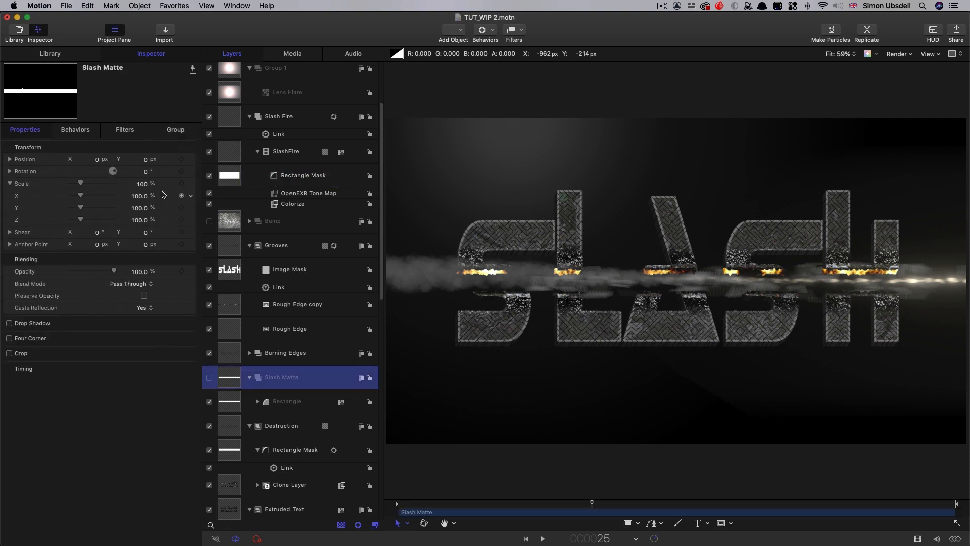
left_click(147, 171)
type("20")
key("Return")
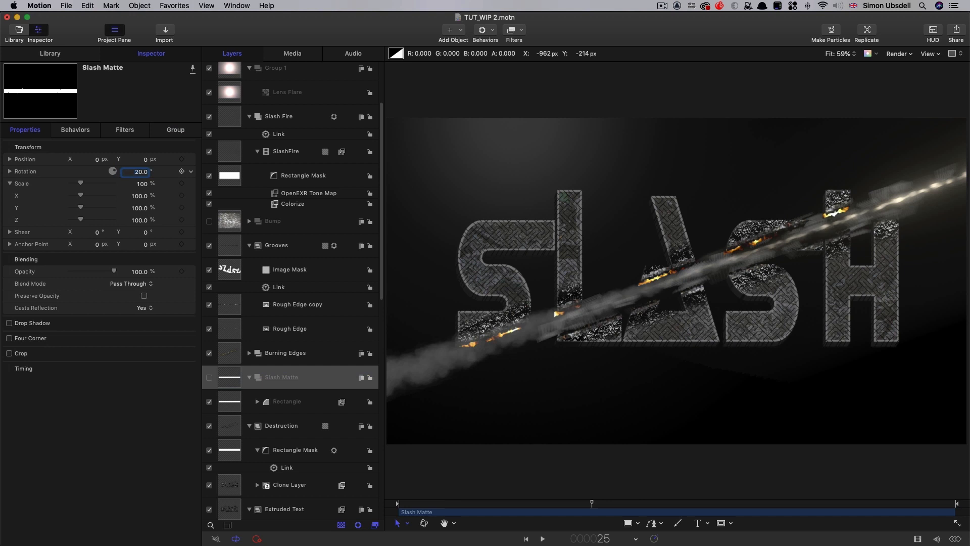
left_click_drag(590, 504, 546, 504)
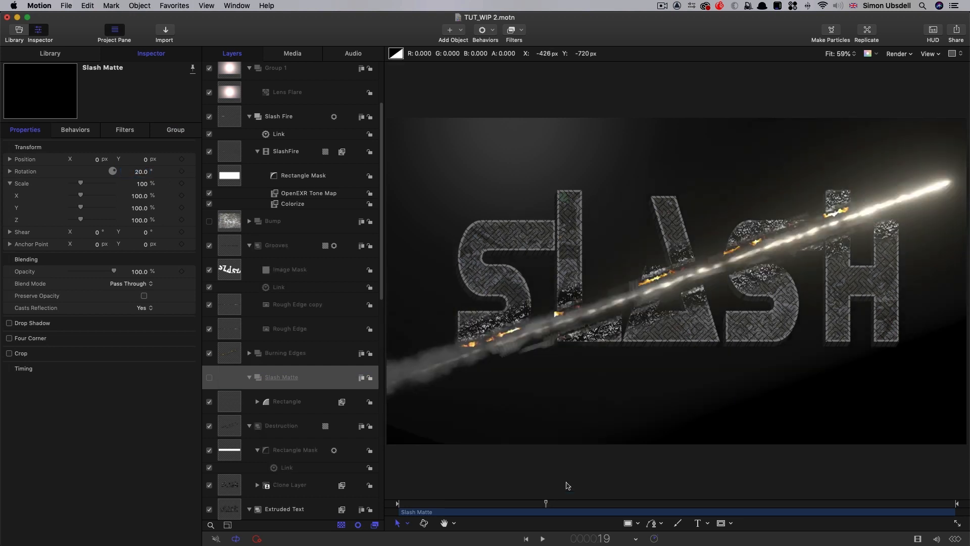
- Turn off Motion Blur in the render options and play the animation from frame 17
left_click(896, 53)
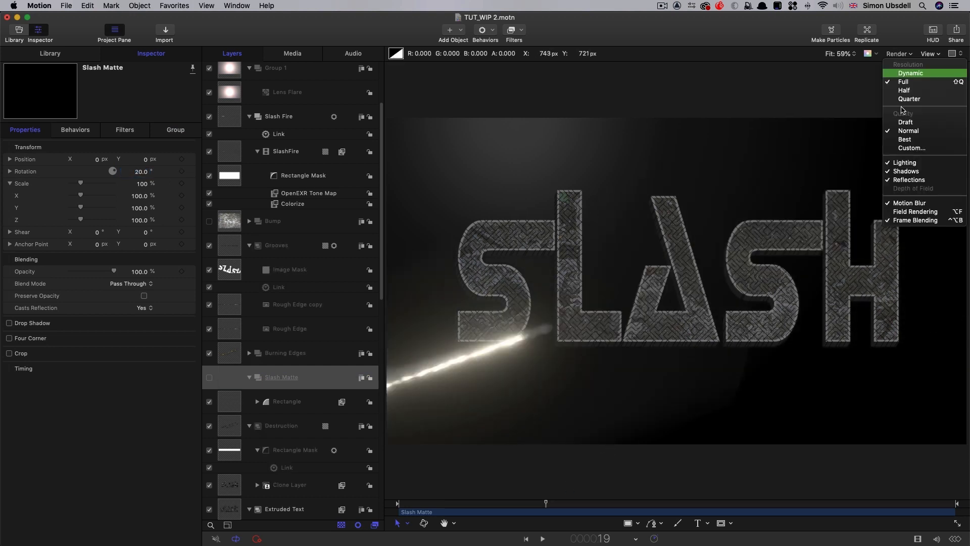
left_click(902, 203)
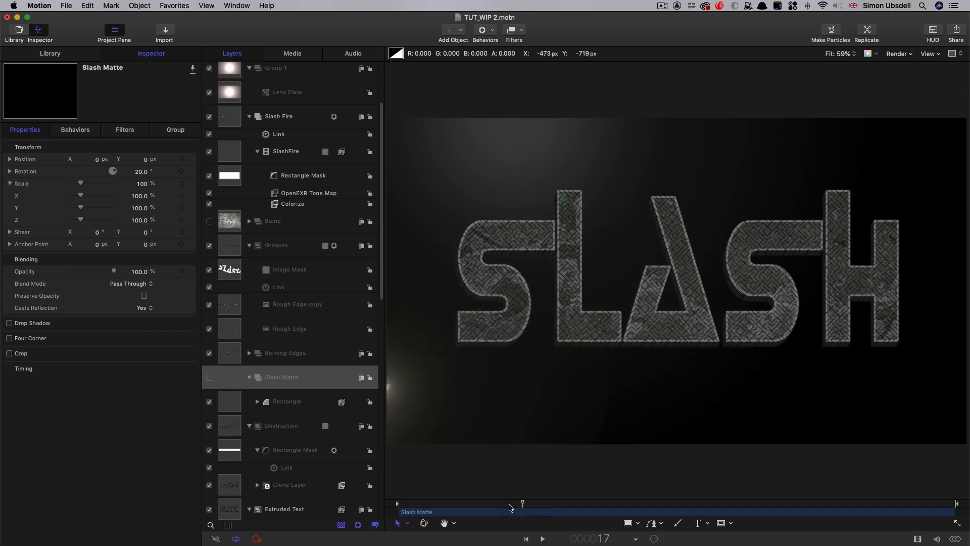
key("space")
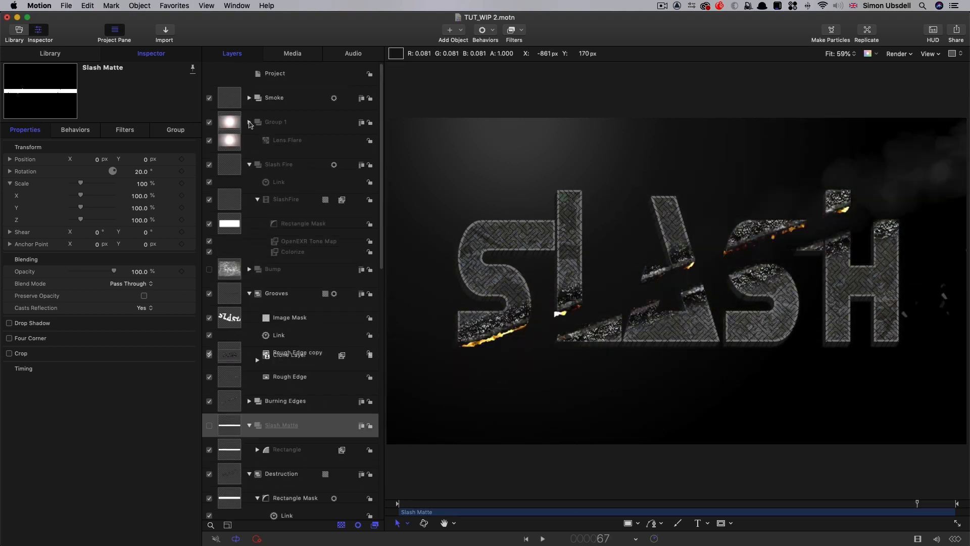
- Check the contents of the LensFlare group and move the group above the Smoke group in the layer order
scroll(250, 149, "down", 3)
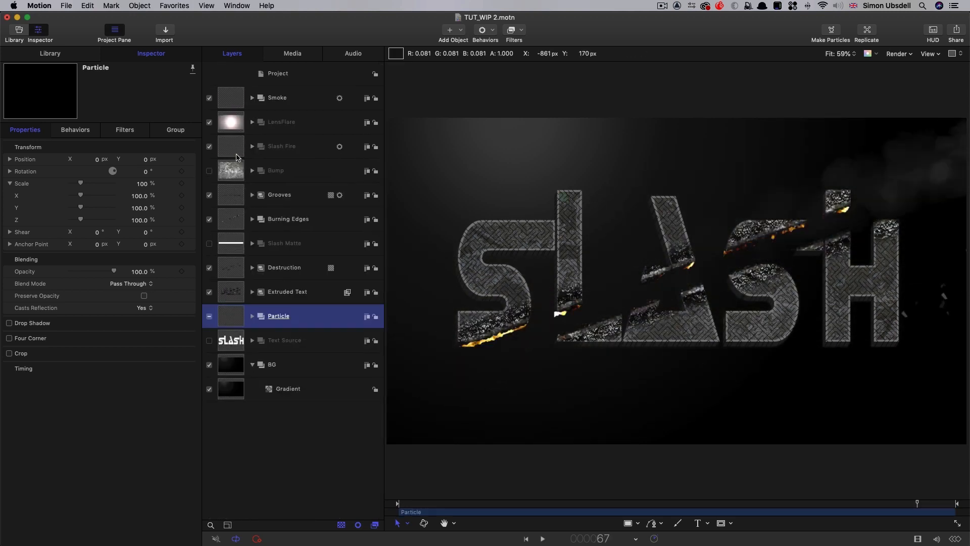
left_click(236, 122)
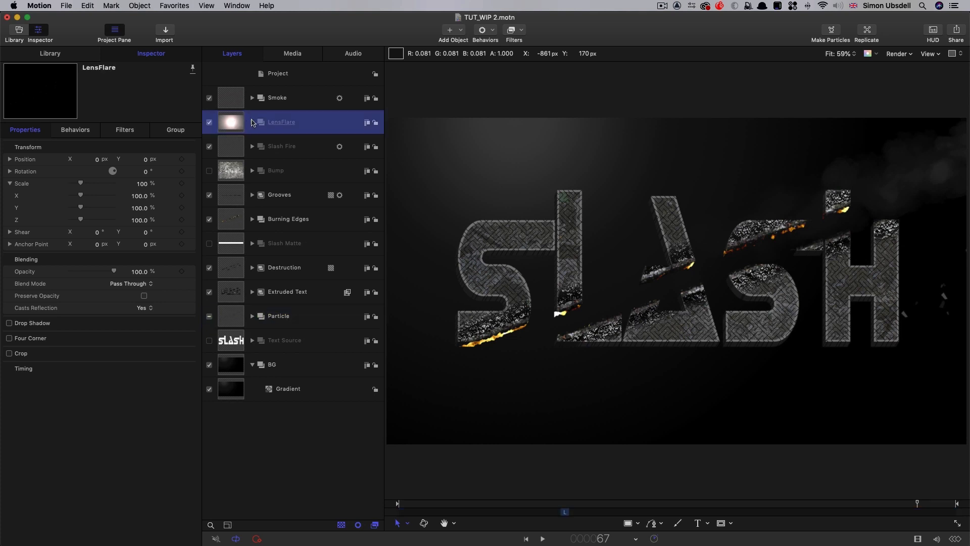
left_click(253, 122)
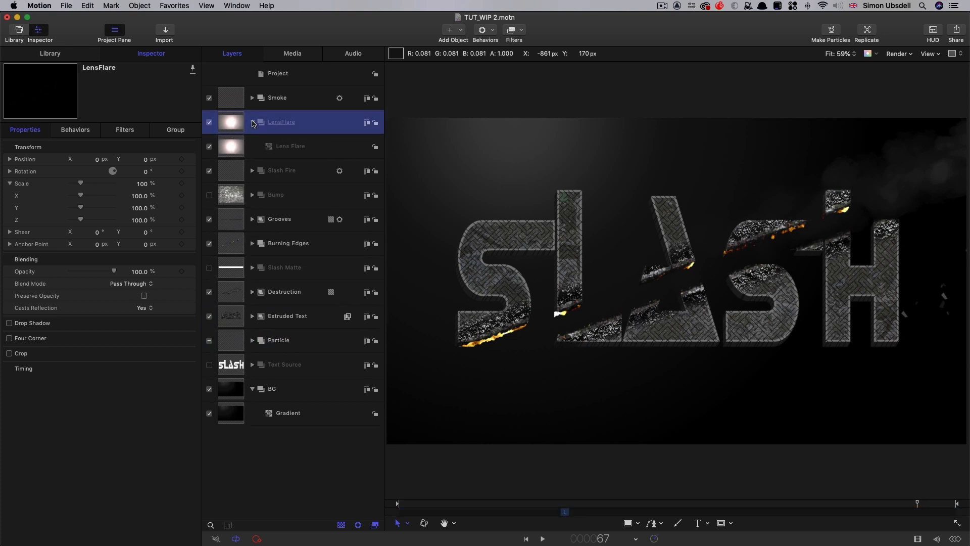
left_click(252, 122)
left_click_drag(237, 138, 237, 139)
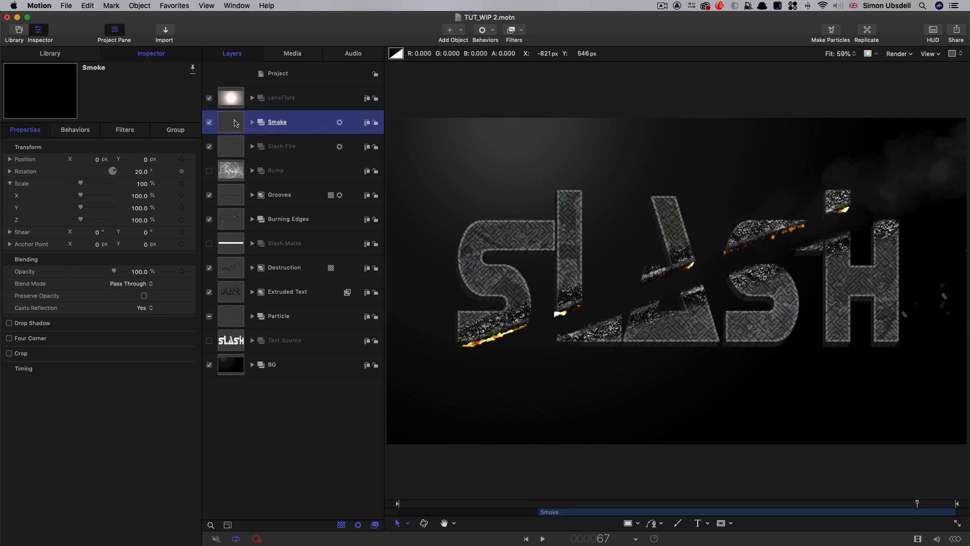
- Create a new group below LensFlare and move all layers from Smoke through Text Source into it
left_click(139, 5)
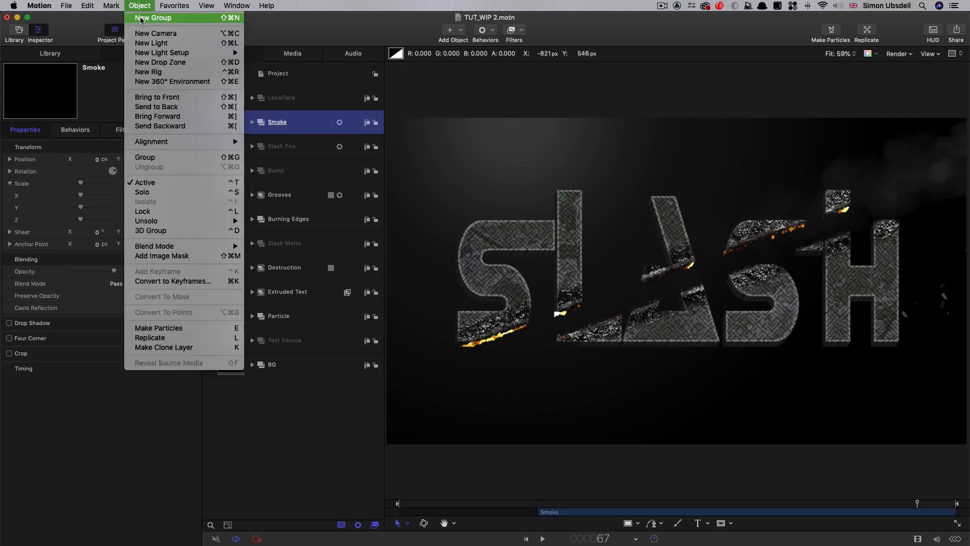
left_click(152, 16)
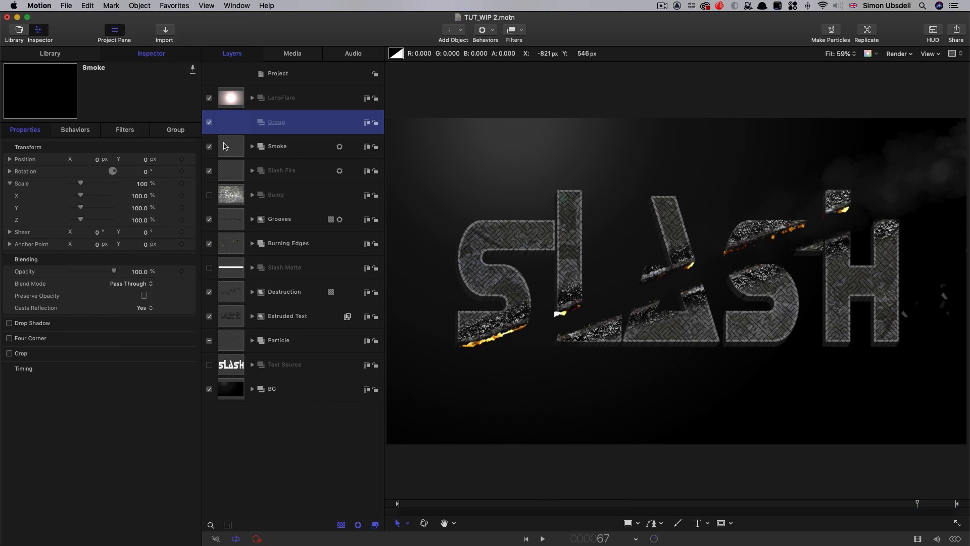
left_click(227, 146)
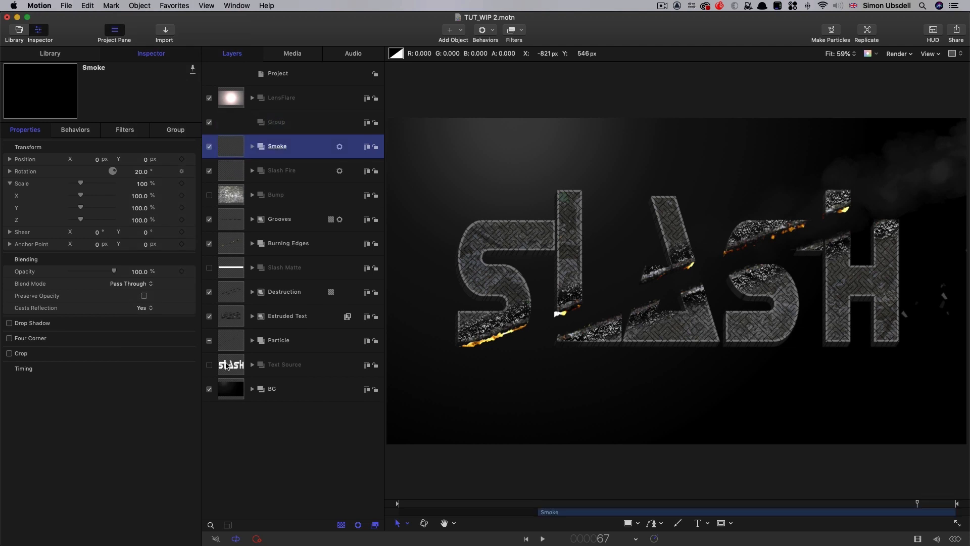
left_click(226, 365, "shift")
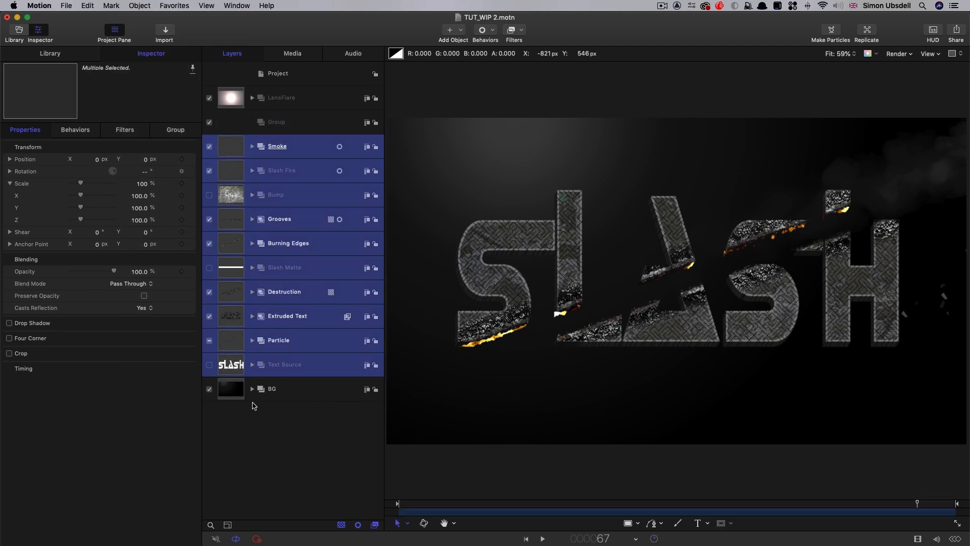
left_click_drag(247, 148, 283, 126)
- Convert the new group holding the title layers into a 3D group
left_click(297, 121)
right_click(297, 122)
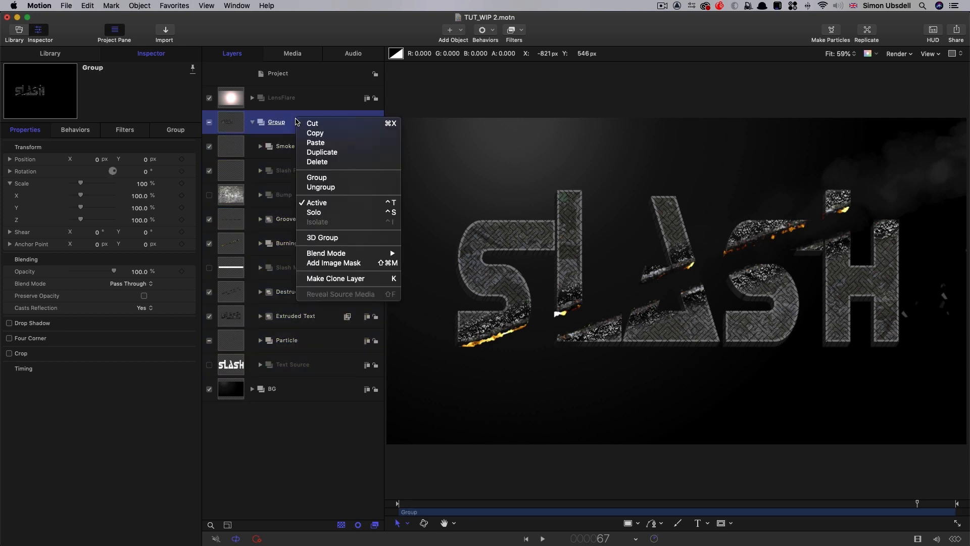
left_click(334, 239)
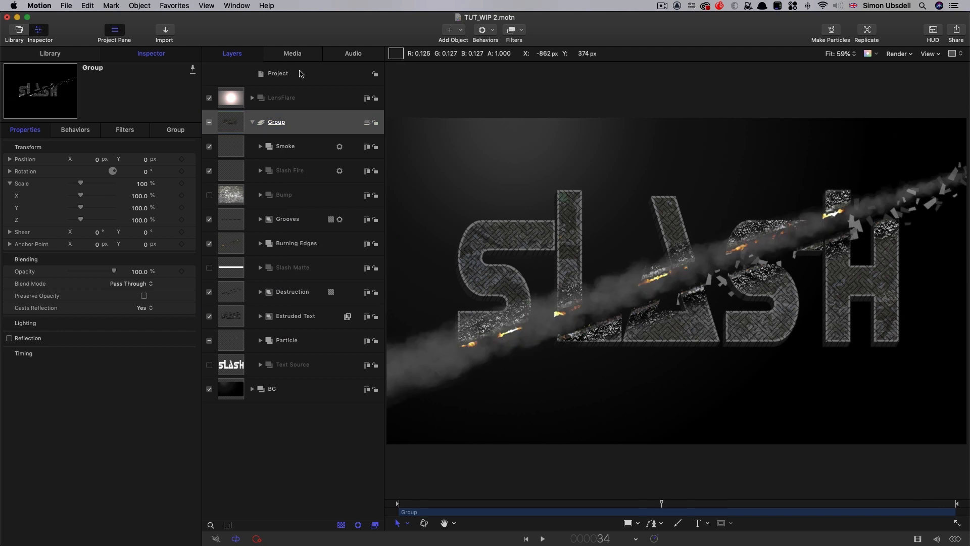
- Add a light over the upper part of the S, at about X -531, Y 244, and set its Z position to 150 px
left_click(445, 28)
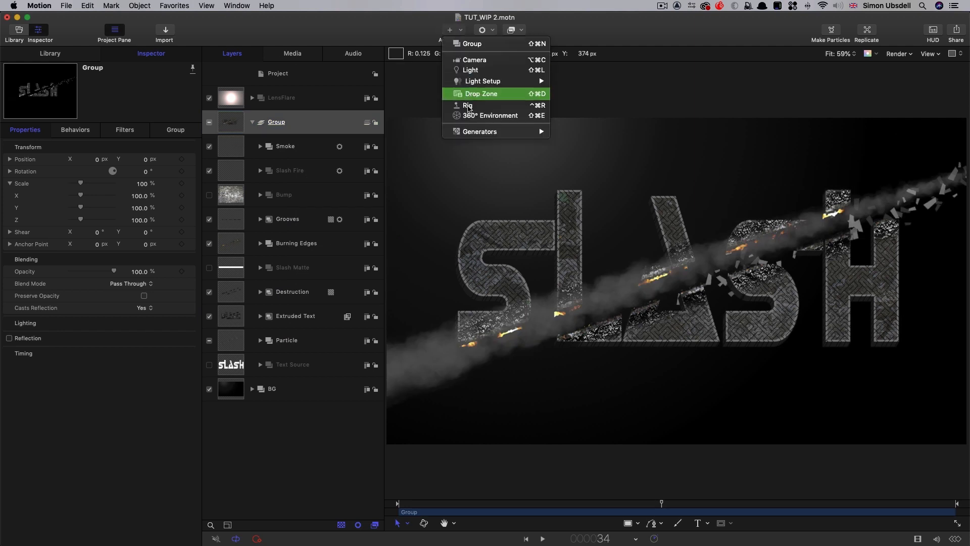
left_click(469, 70)
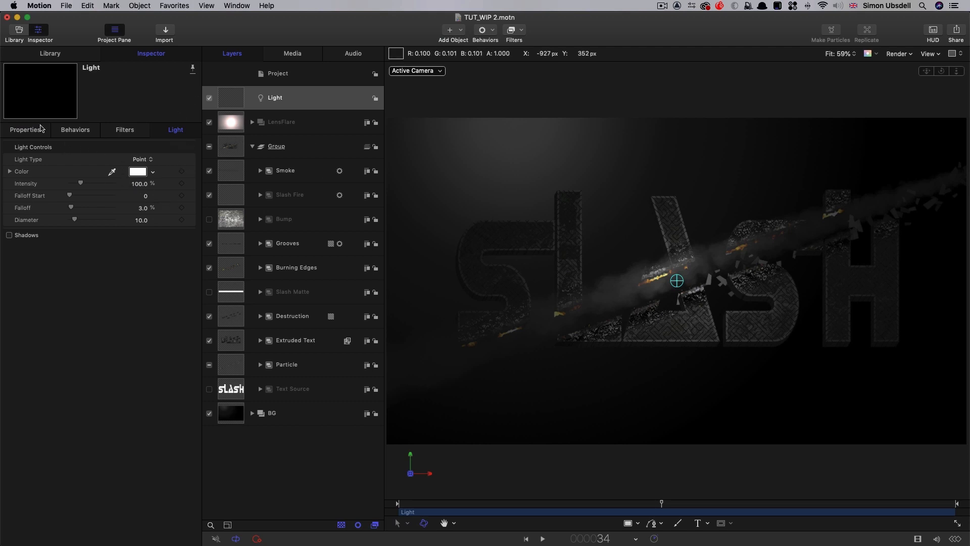
left_click(44, 133)
left_click_drag(99, 160, 162, 162)
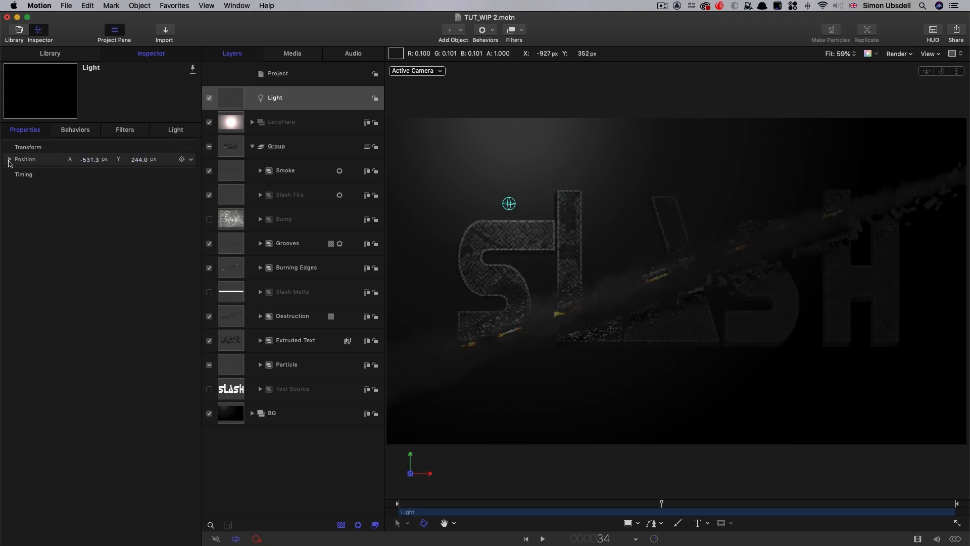
left_click(11, 160)
left_click(139, 196)
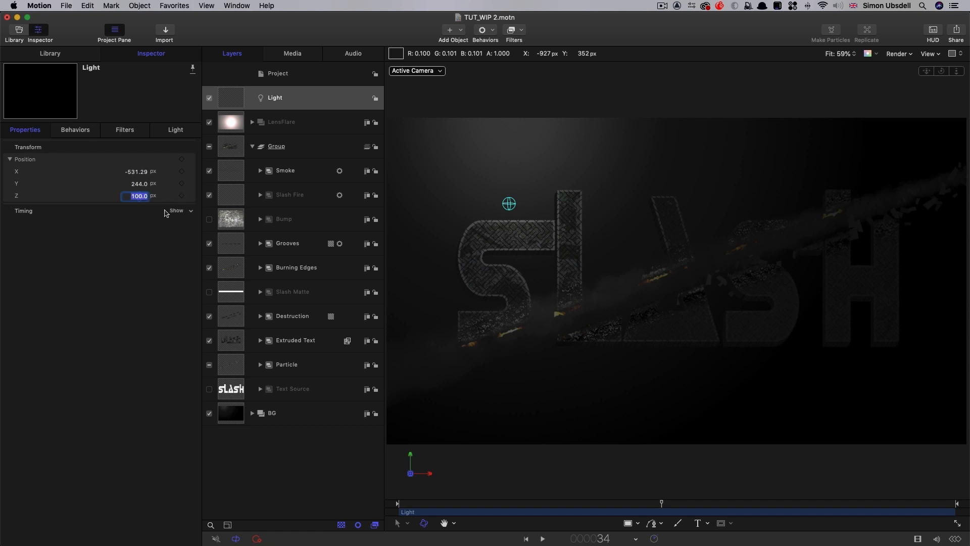
type("150")
key("Return")
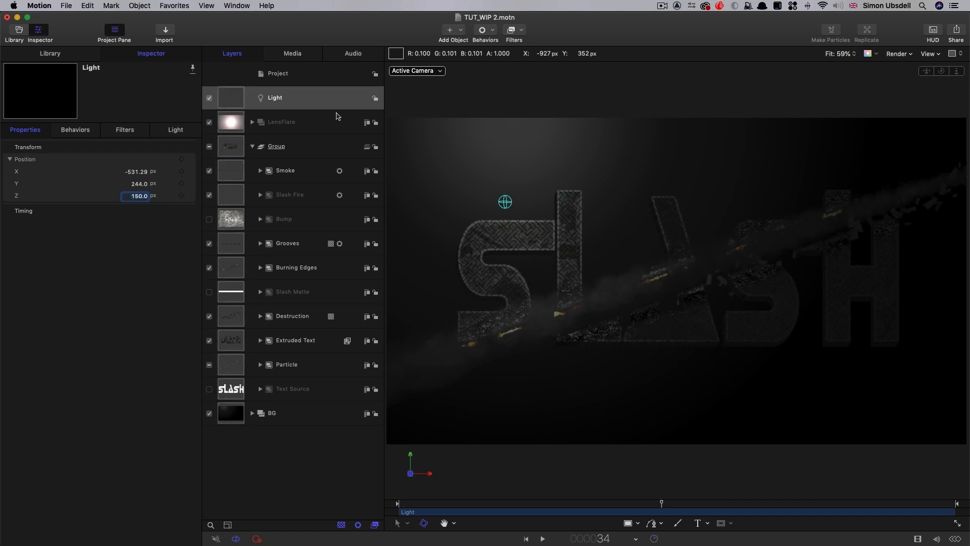
- Duplicate the light and move the copy to the foot of the letter H
right_click(237, 93)
left_click(253, 126)
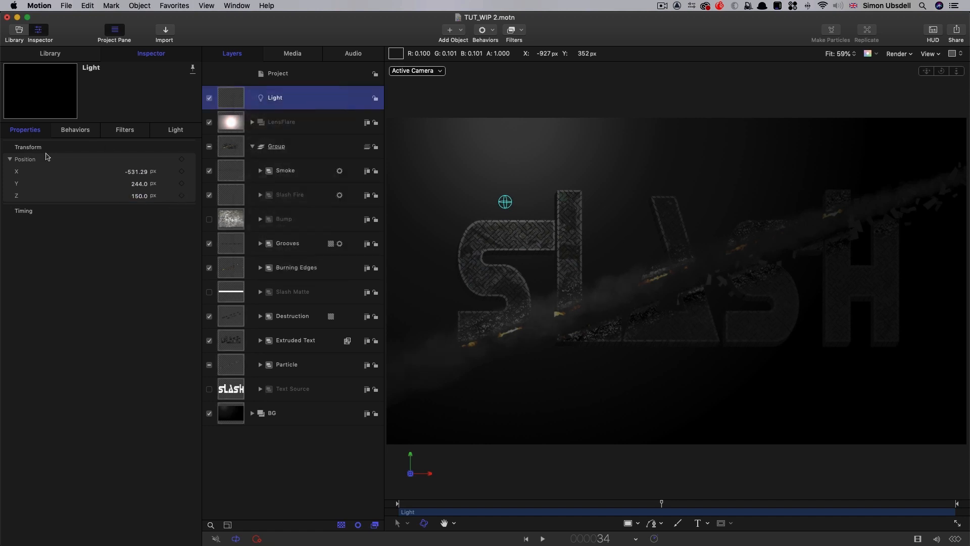
left_click(24, 129)
left_click_drag(121, 171, 145, 184)
- Set the intensity of the original light over the S to 150%
left_click(175, 130)
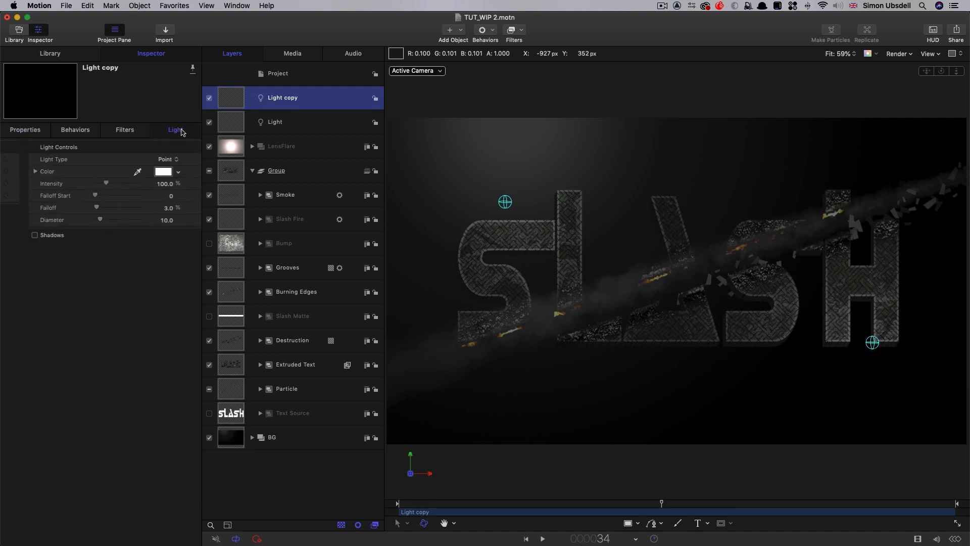
left_click(234, 124)
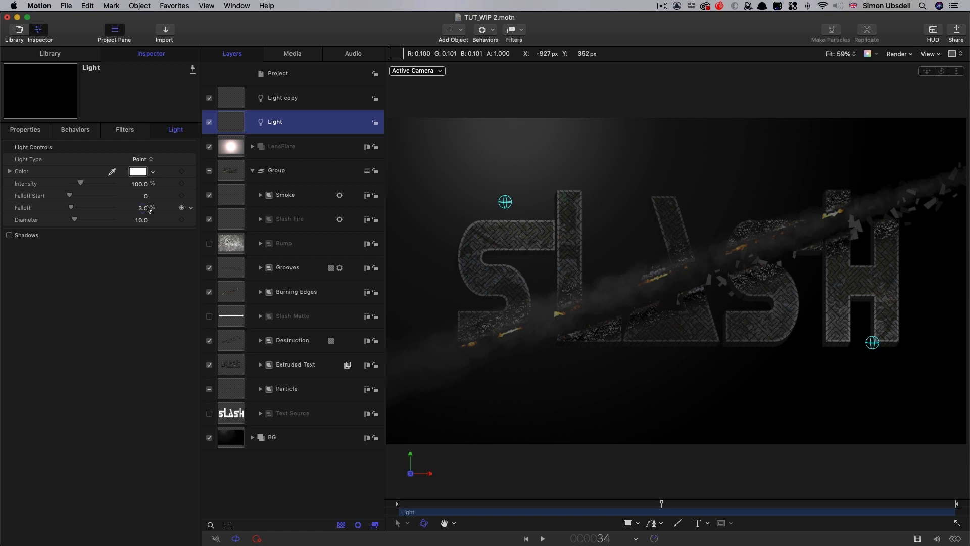
left_click(142, 183)
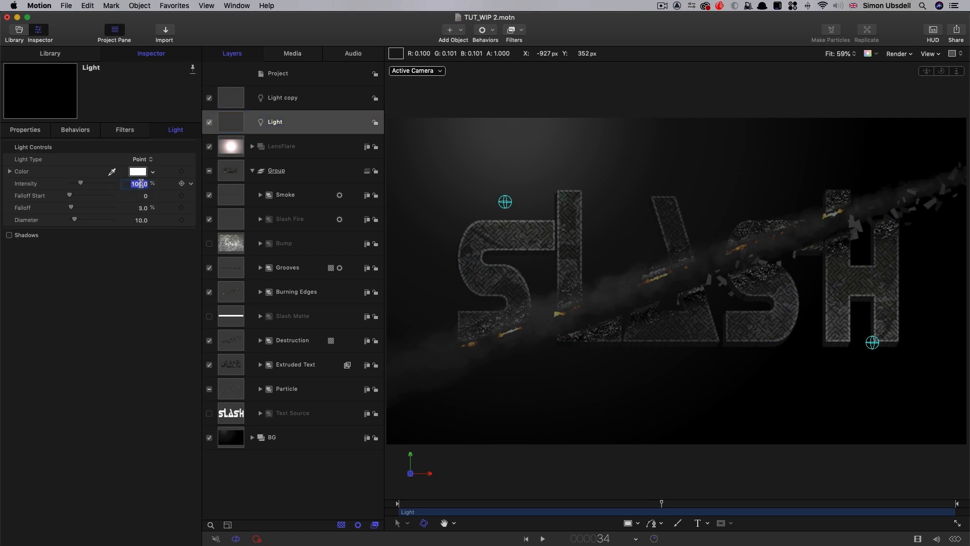
type("150")
key("Return")
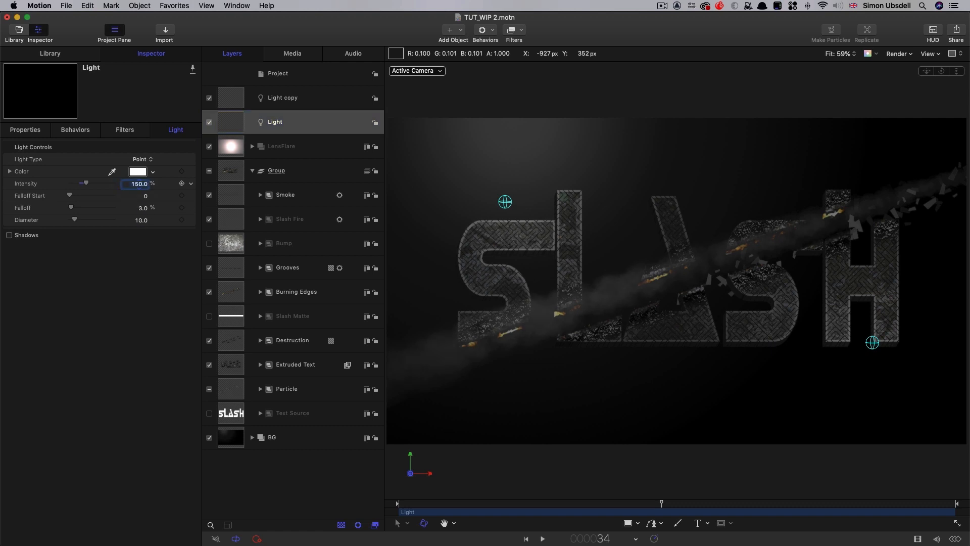
- Go to frame 23 and set the Slash Fire group's lighting Shading to Off
left_click(615, 506)
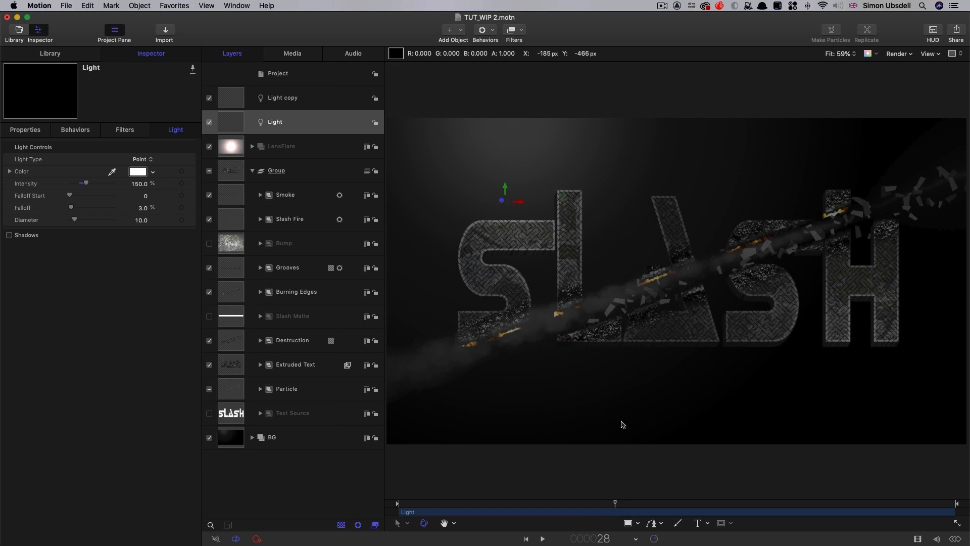
left_click_drag(615, 511, 577, 512)
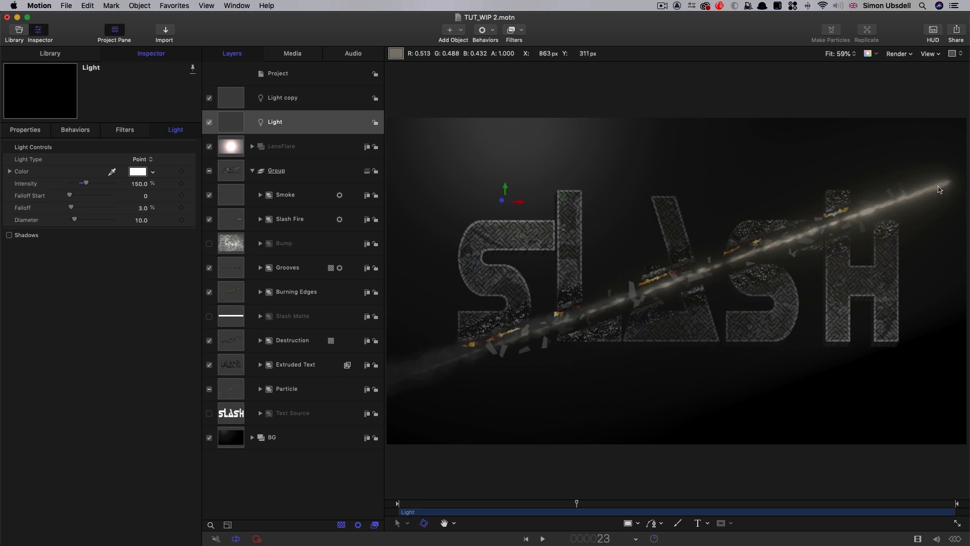
left_click(235, 218)
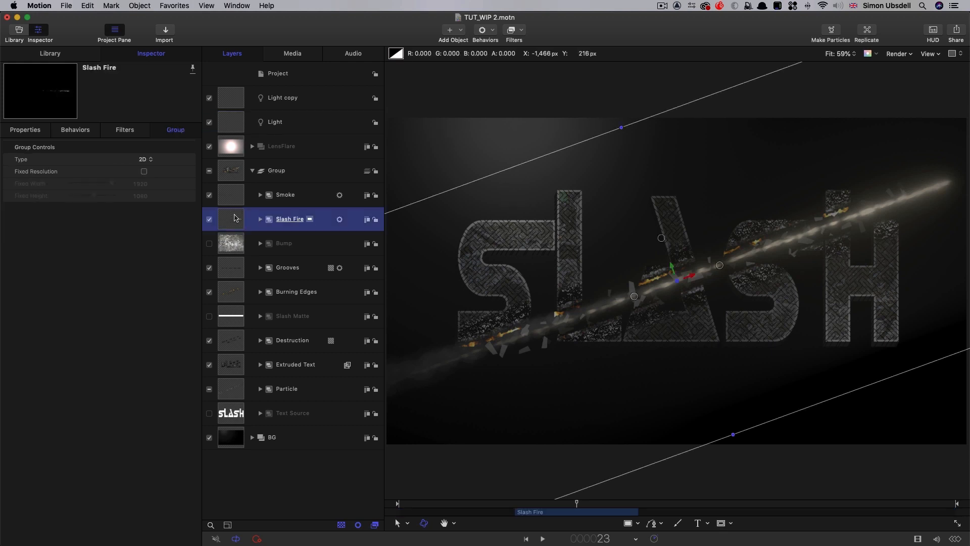
left_click(34, 132)
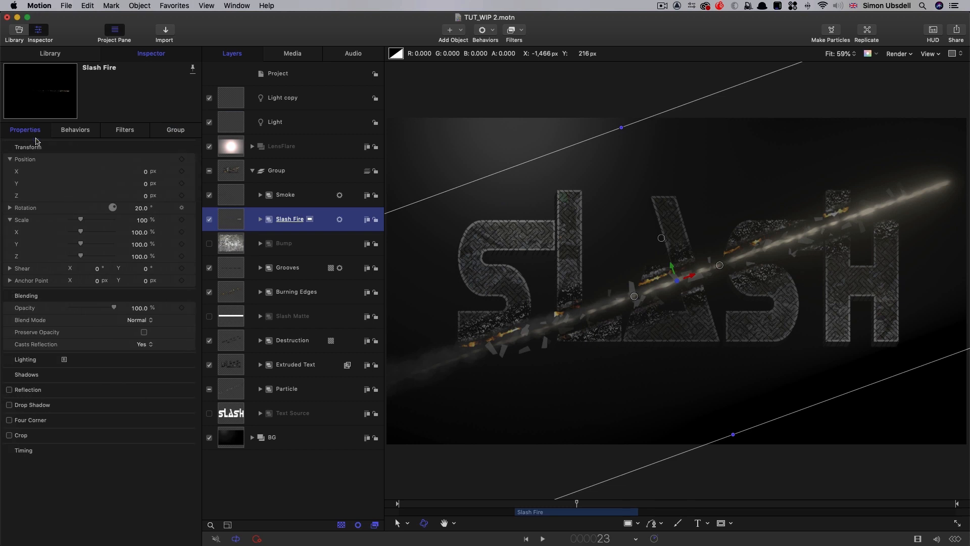
left_click(176, 359)
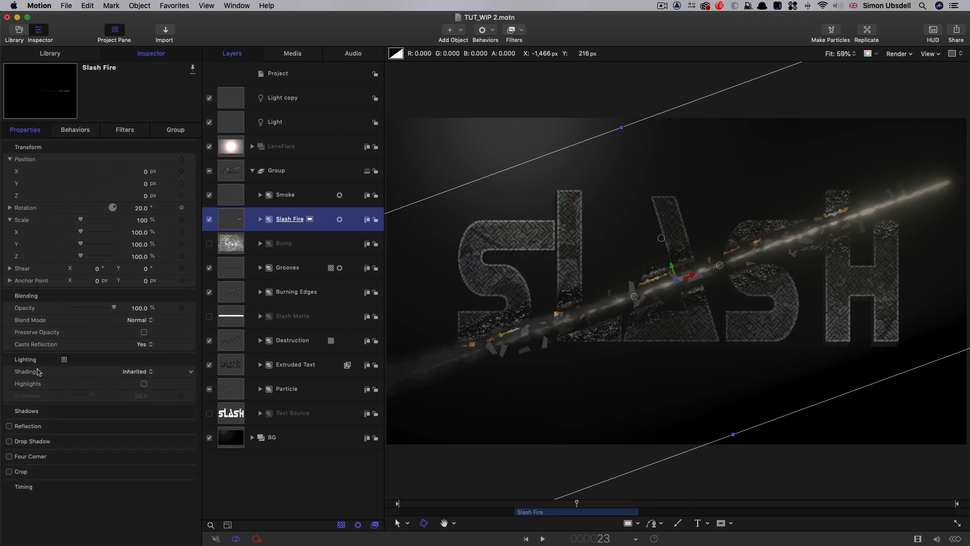
left_click(137, 372)
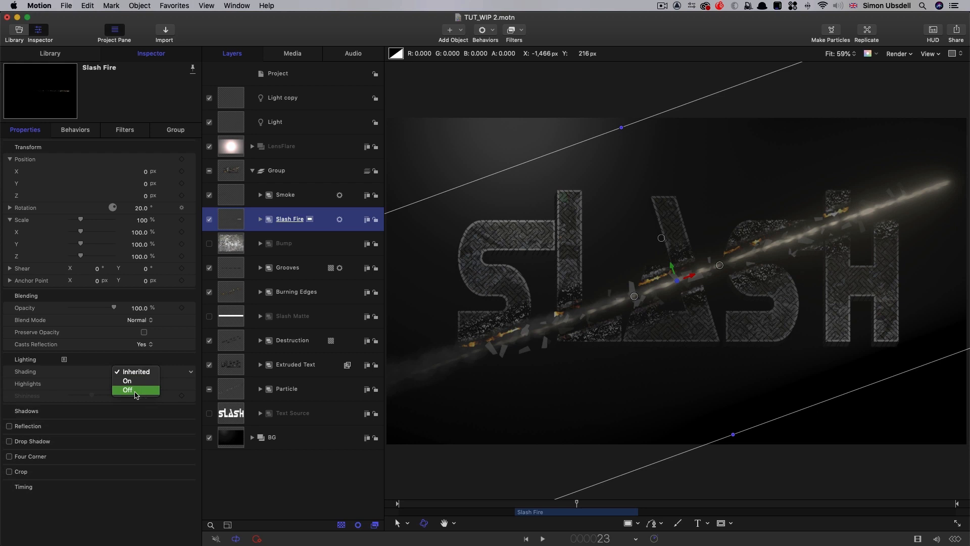
left_click(136, 390)
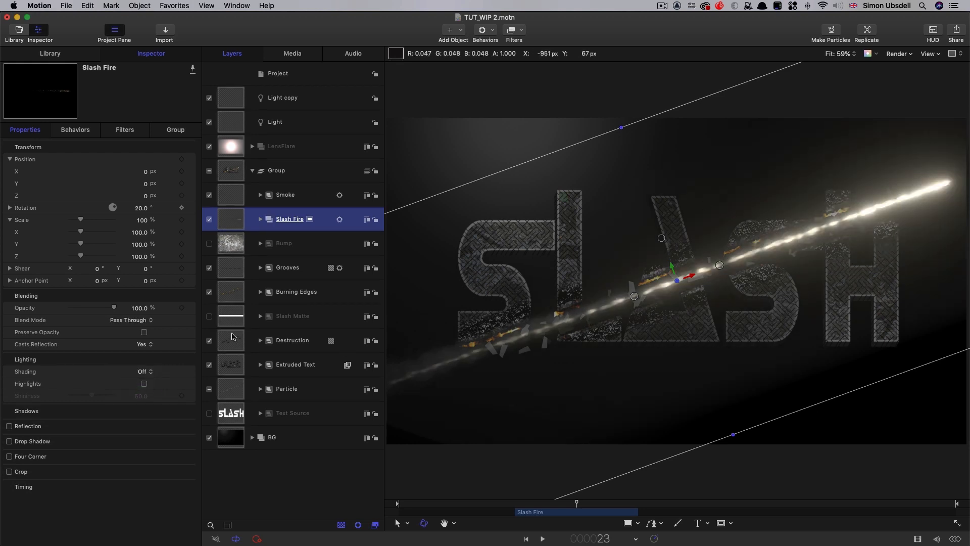
- Set the Burning Edges group's lighting Shading to Off
left_click(233, 292)
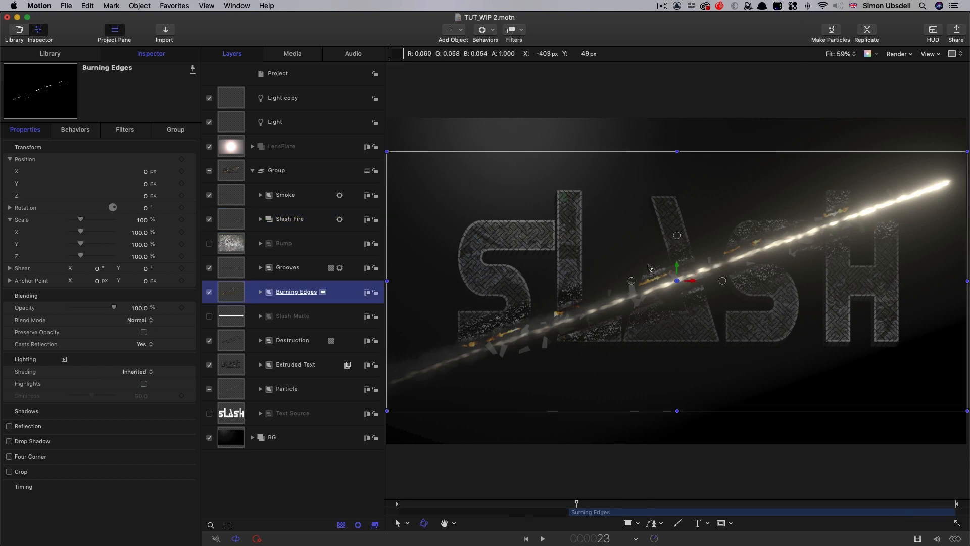
left_click(140, 373)
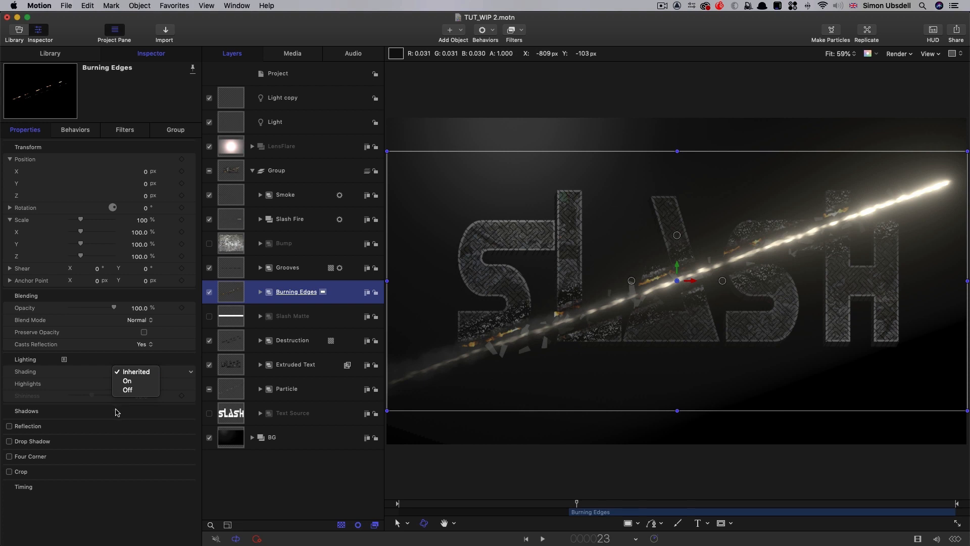
left_click(133, 390)
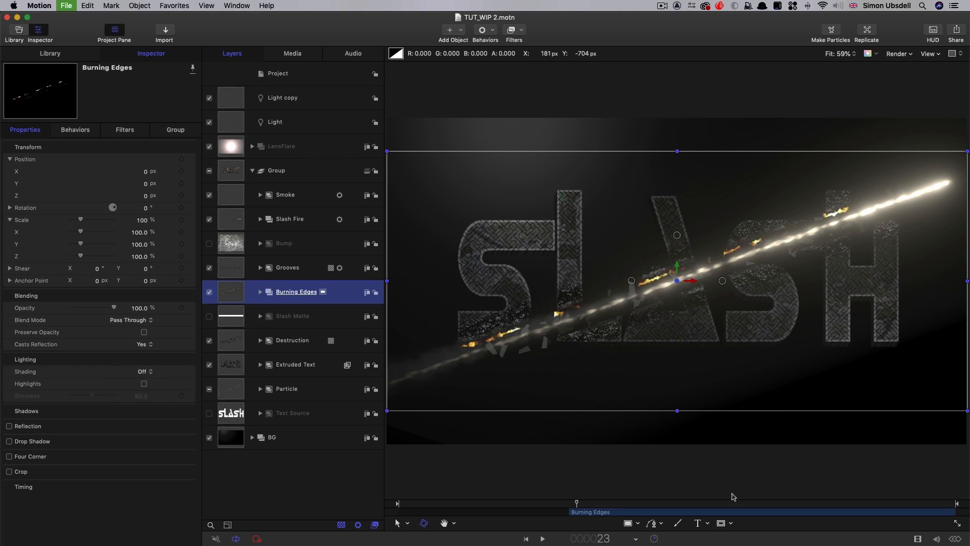
- Add a camera to the project and move the playhead to frame 21
left_click(303, 78)
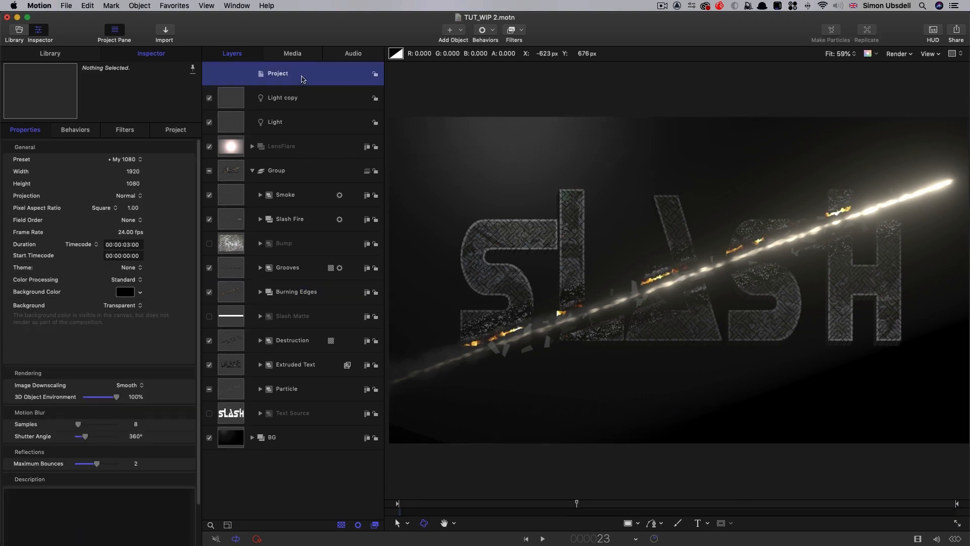
left_click(462, 31)
left_click(475, 60)
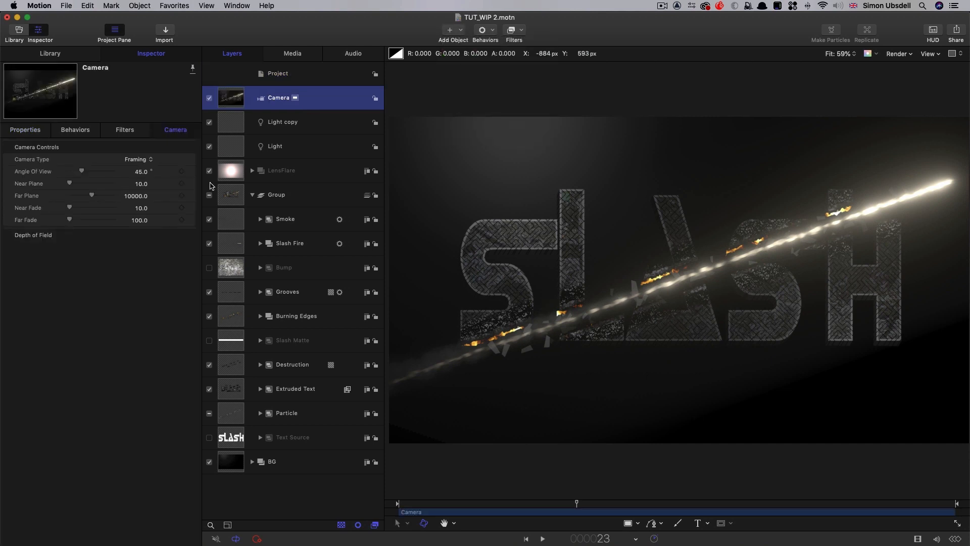
left_click_drag(581, 502, 564, 506)
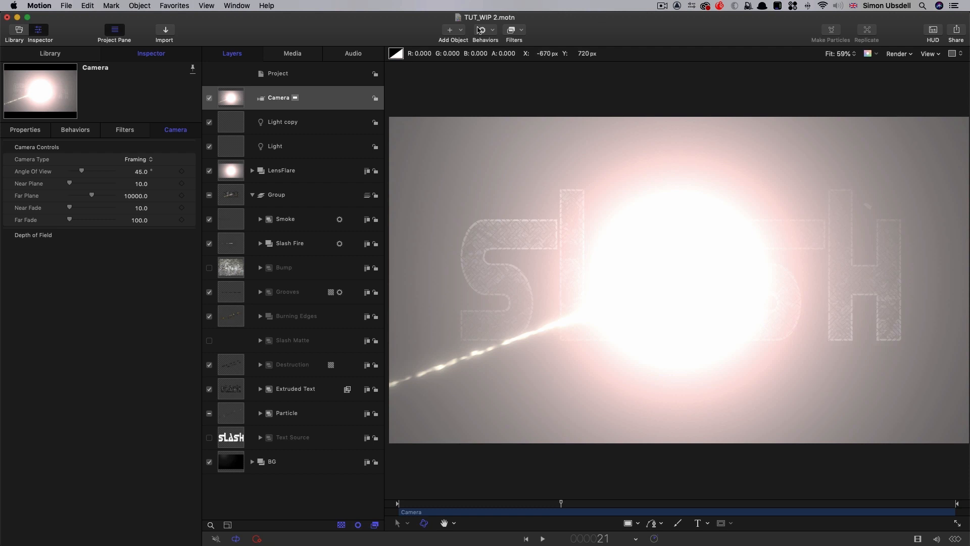
- Add a Wriggle parameter behavior to the camera's position and set its Amount to 20 px
left_click(25, 130)
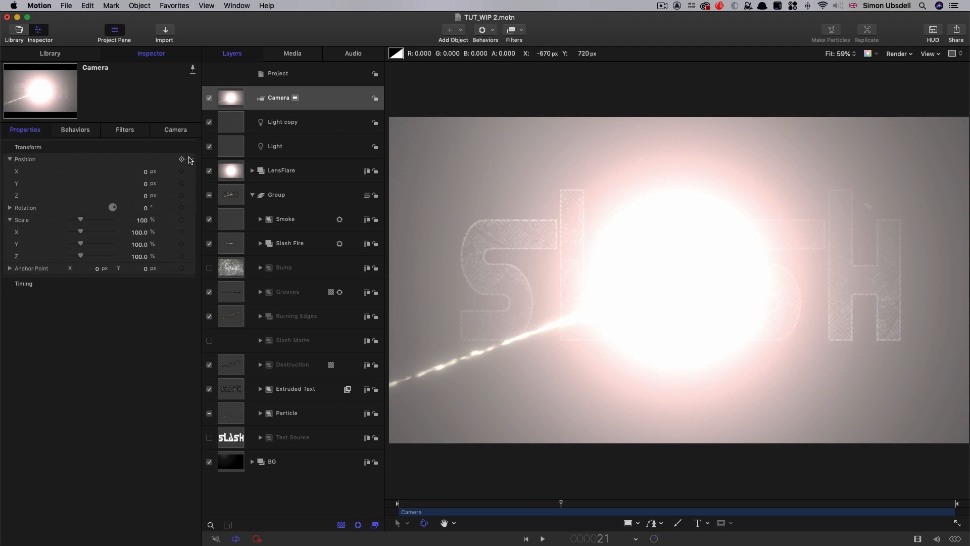
left_click(191, 159)
mouse_move(233, 253)
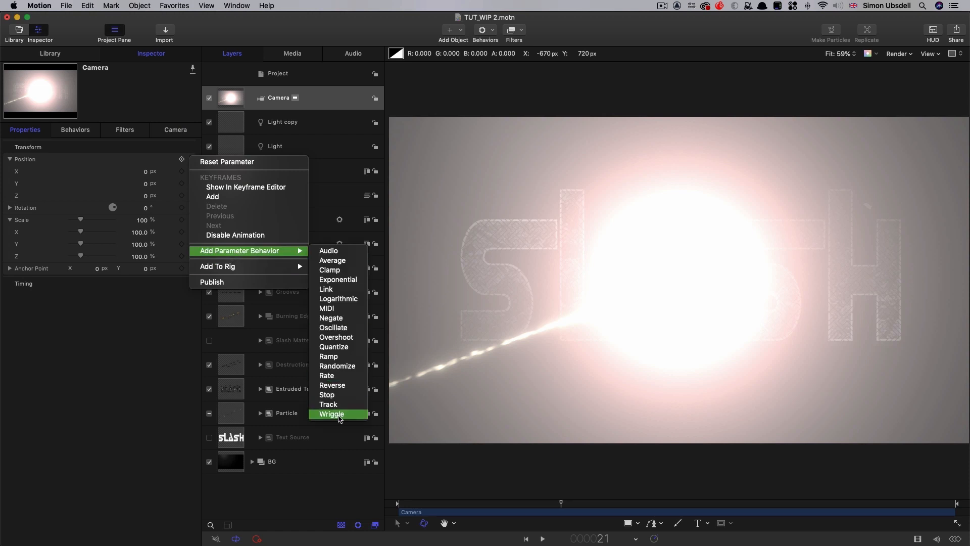
left_click(331, 414)
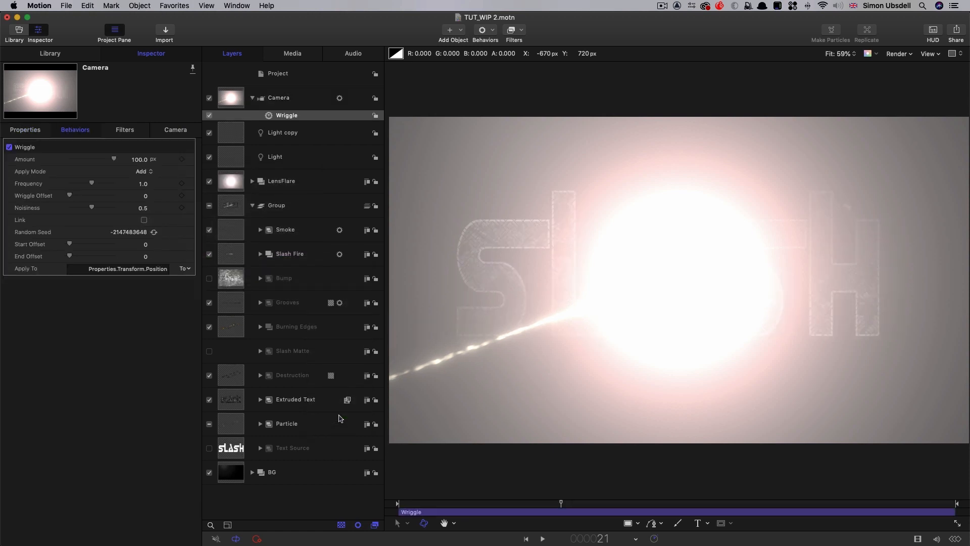
left_click(140, 160)
type("20")
key("Return")
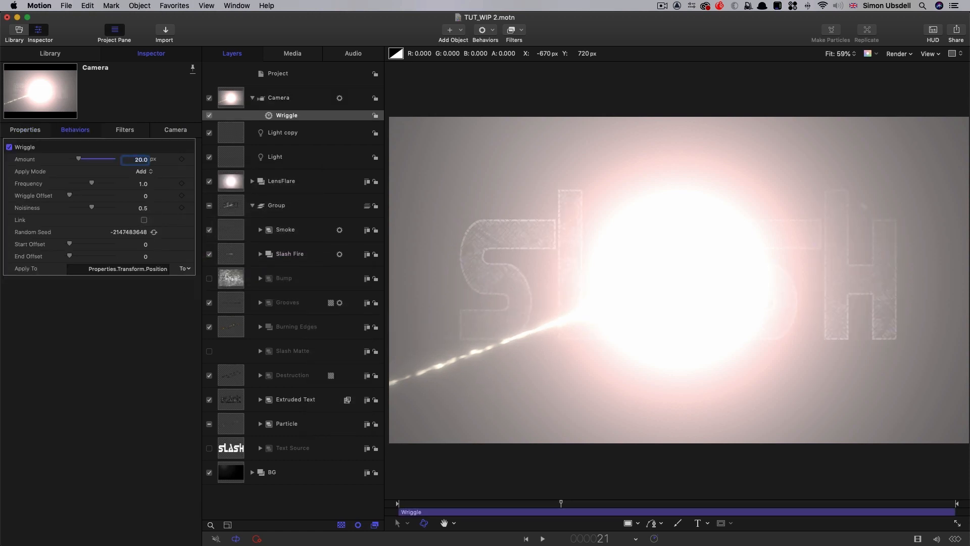
- Set the camera Wriggle's Apply Mode to Add and Subtract and its Frequency to 10
left_click(145, 172)
left_click(162, 198)
left_click(143, 184)
type("10")
key("Return")
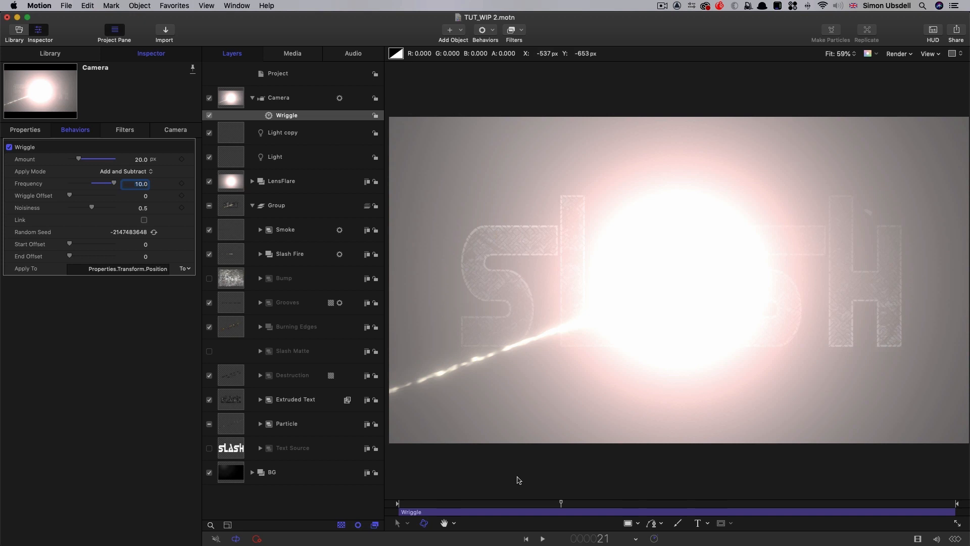
left_click(566, 512)
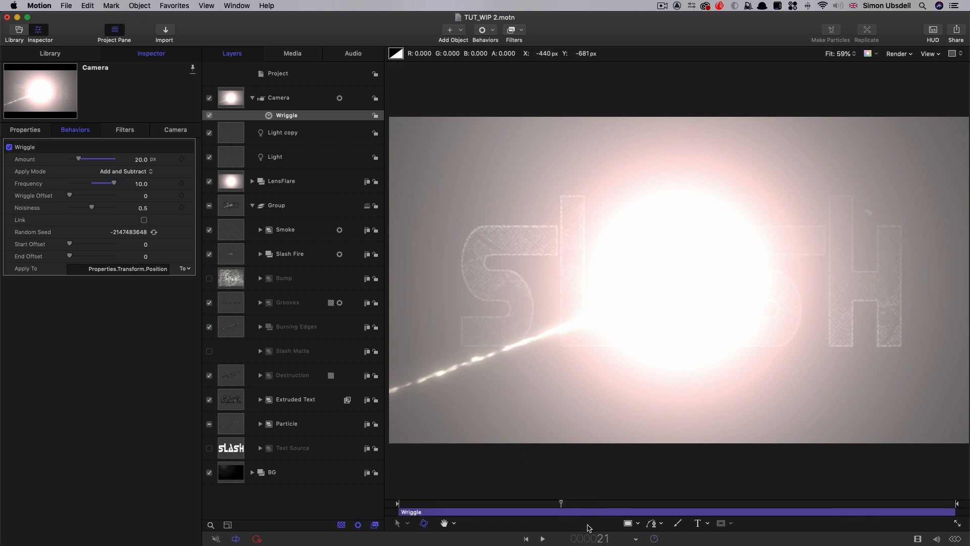
- Start the camera's Wriggle at frame 21 and keyframe its Amount from 20 px there to 0 px at frame 40
key("i")
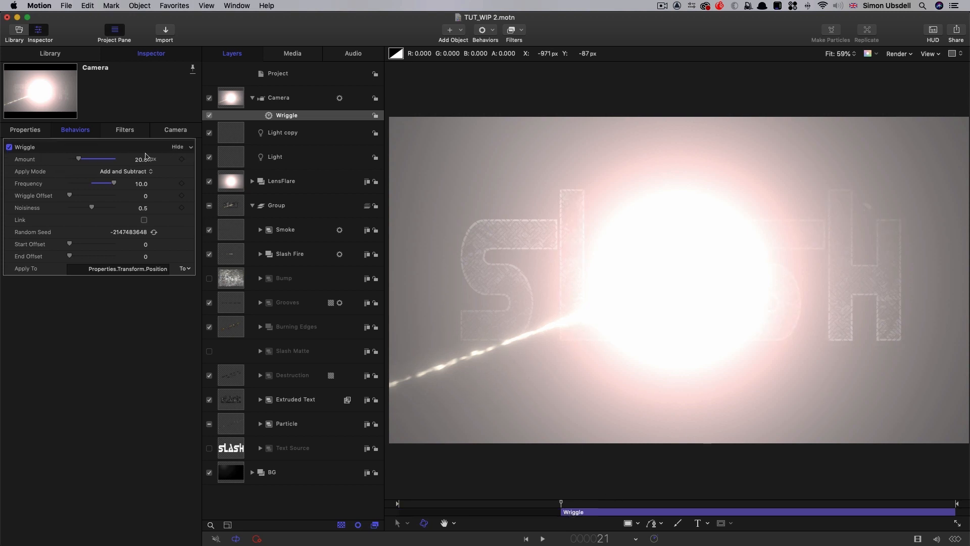
left_click(182, 159)
left_click_drag(651, 503, 708, 503)
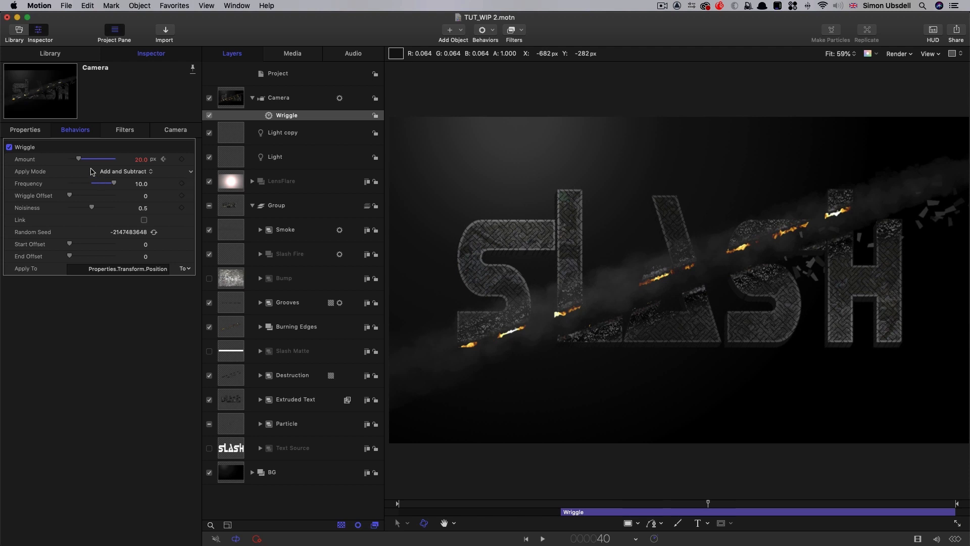
left_click_drag(79, 159, 1, 159)
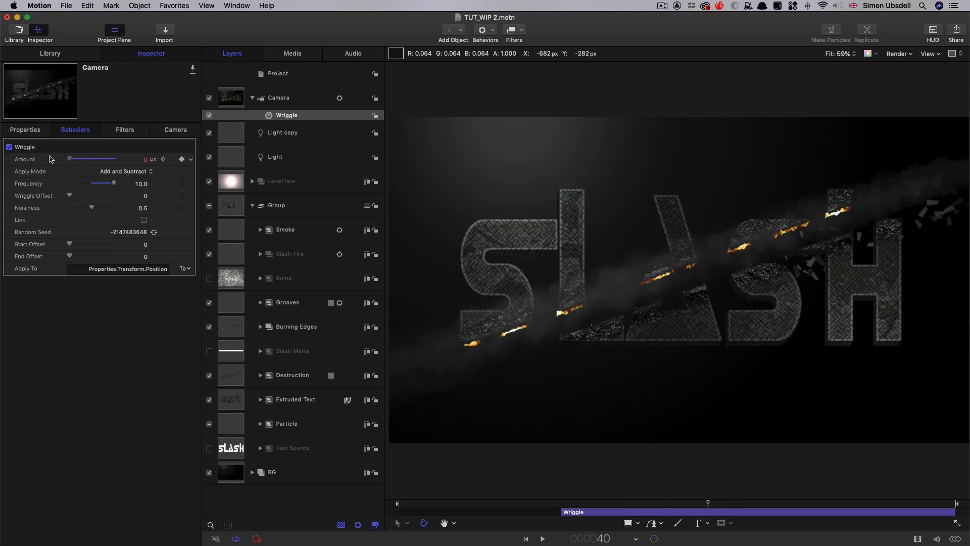
left_click_drag(641, 503, 424, 497)
key("space")
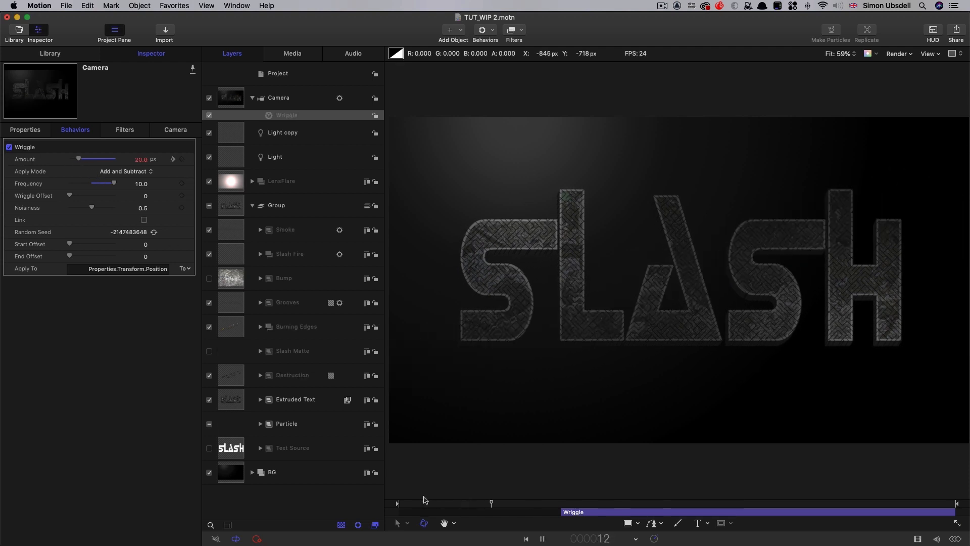
key("space")
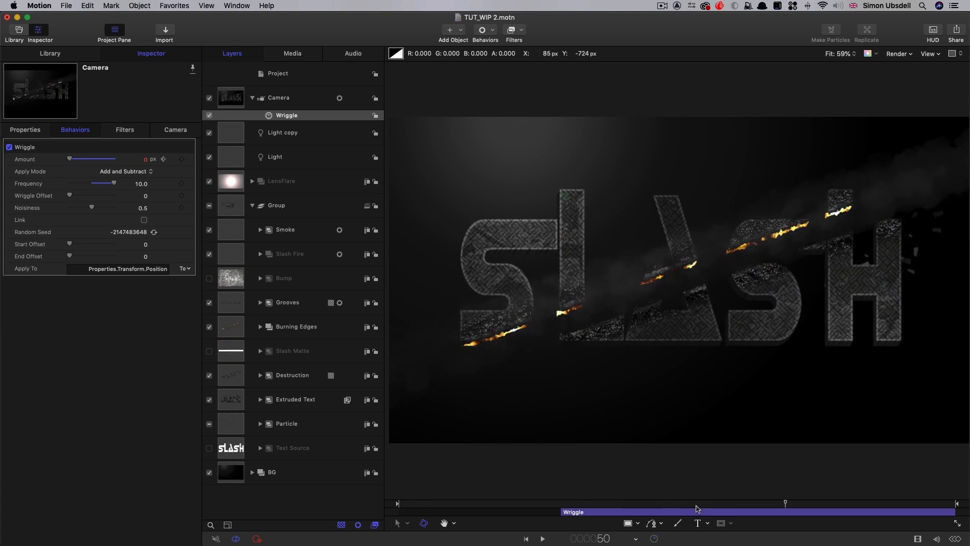
left_click(491, 504)
key("space")
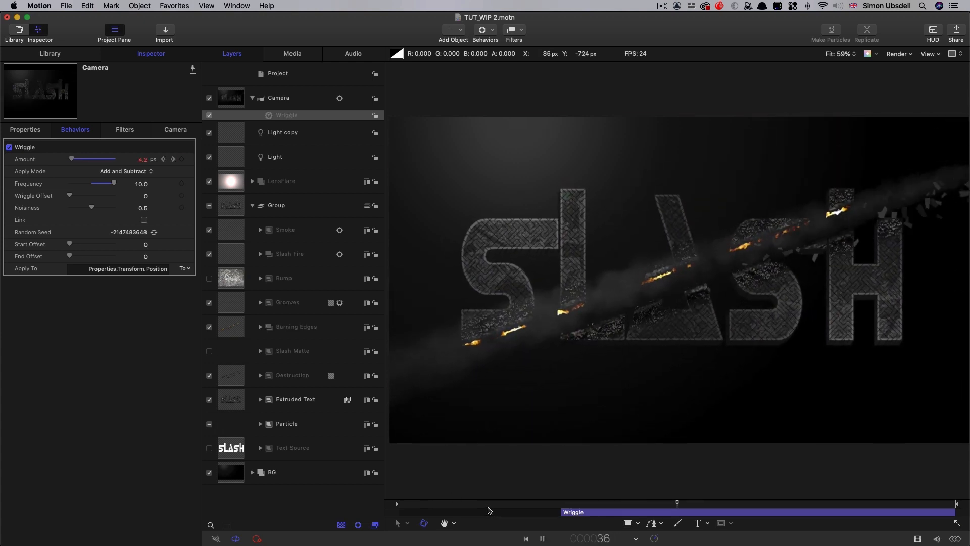
- Enable Motion Blur rendering, checking it around frame 26, and set the project's motion blur Shutter Angle to 180°
left_click_drag(715, 503, 601, 509)
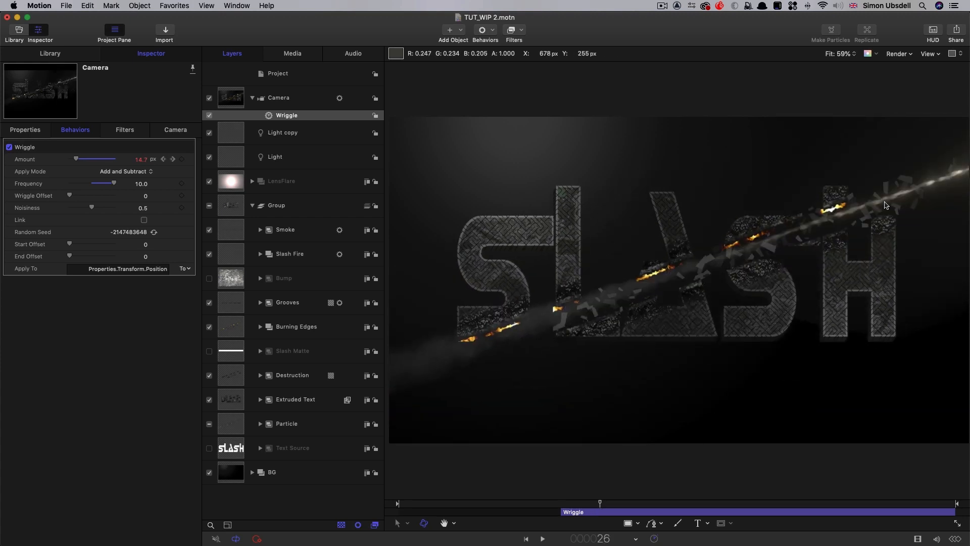
left_click(899, 54)
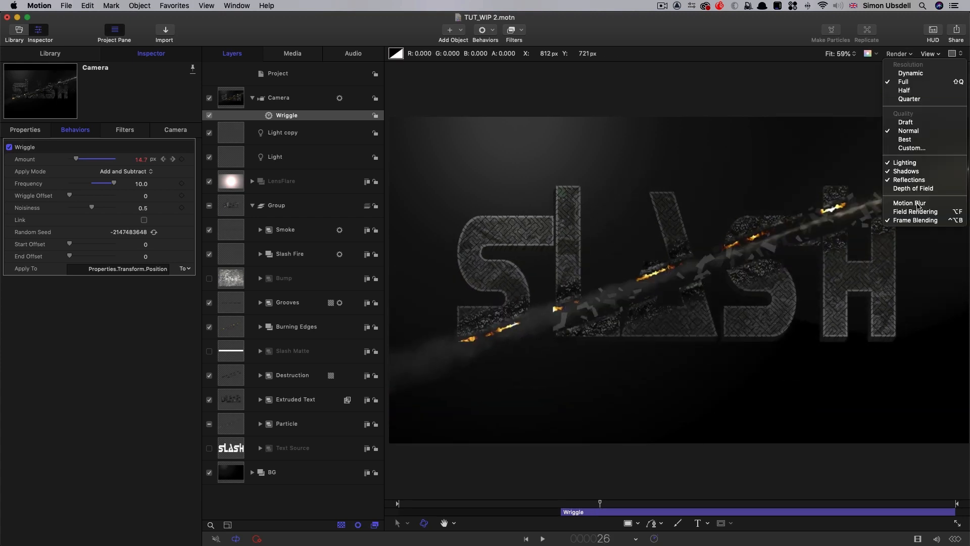
left_click(916, 209)
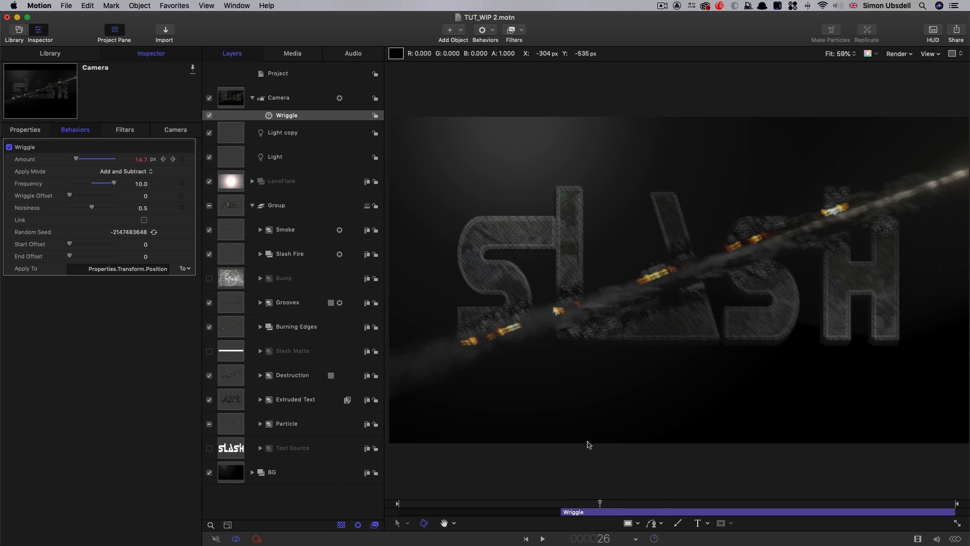
left_click(592, 503)
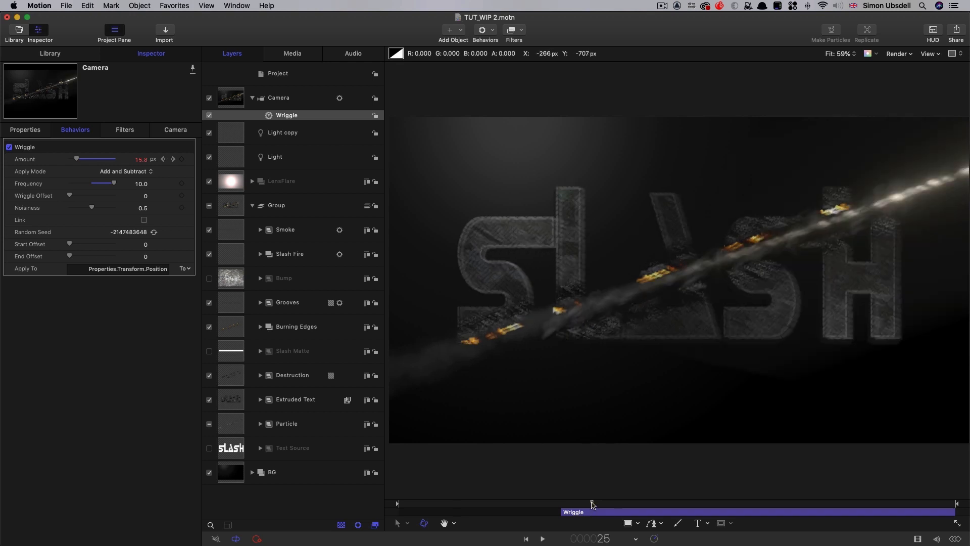
key("super+j")
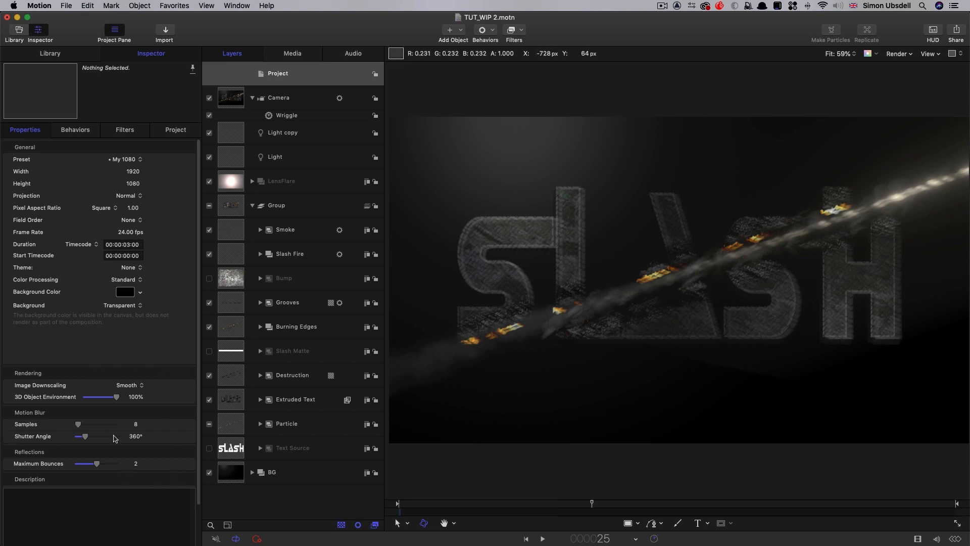
left_click(136, 436)
type("180")
key("Return")
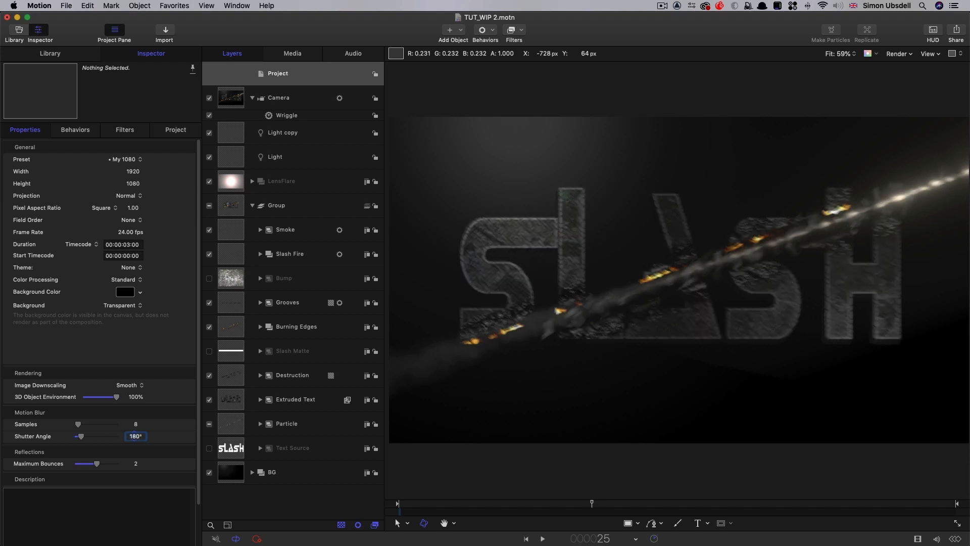
- At frame 37, rotate the camera 10° on X and -15° on Y
mouse_move(591, 503)
left_mouse_down()
mouse_move(545, 503)
mouse_move(629, 523)
mouse_move(685, 521)
left_mouse_up()
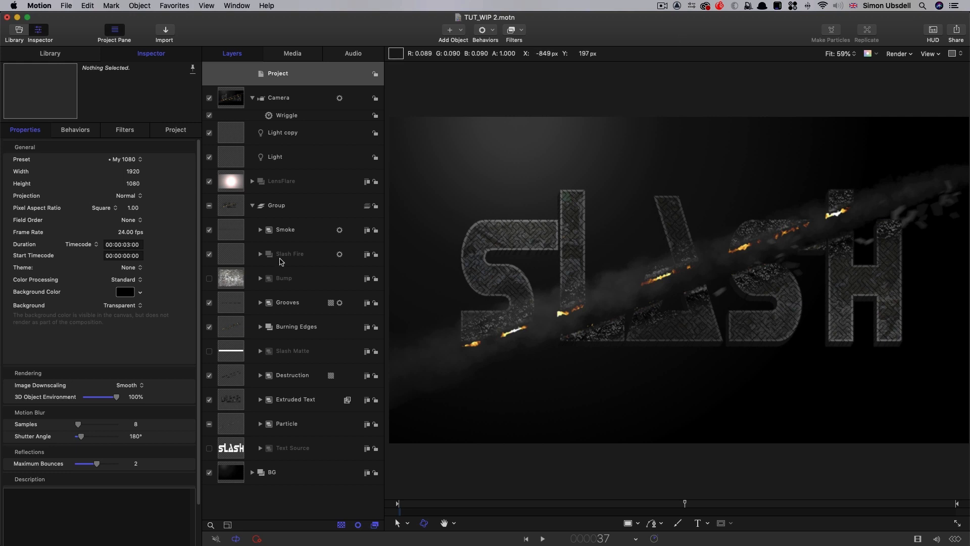
left_click(236, 100)
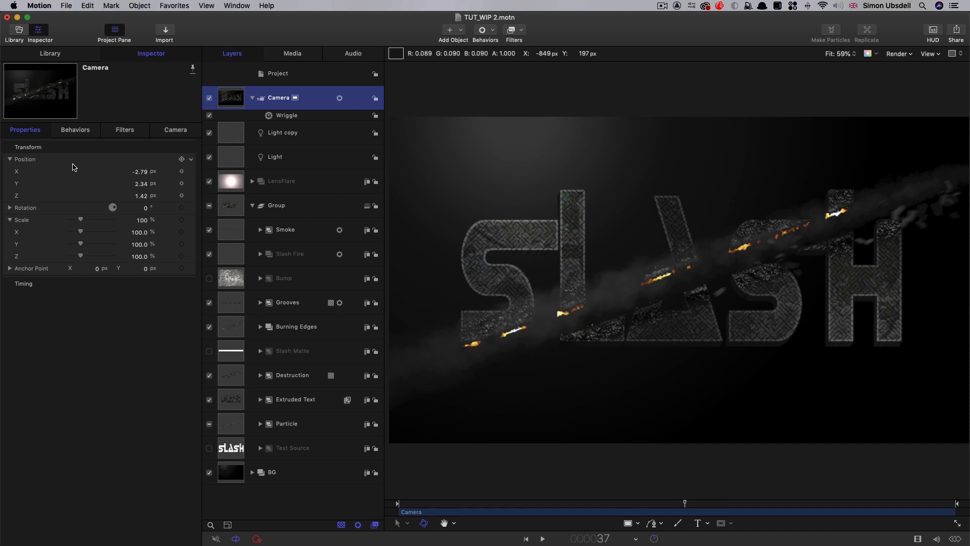
left_click(9, 208)
left_click(145, 220)
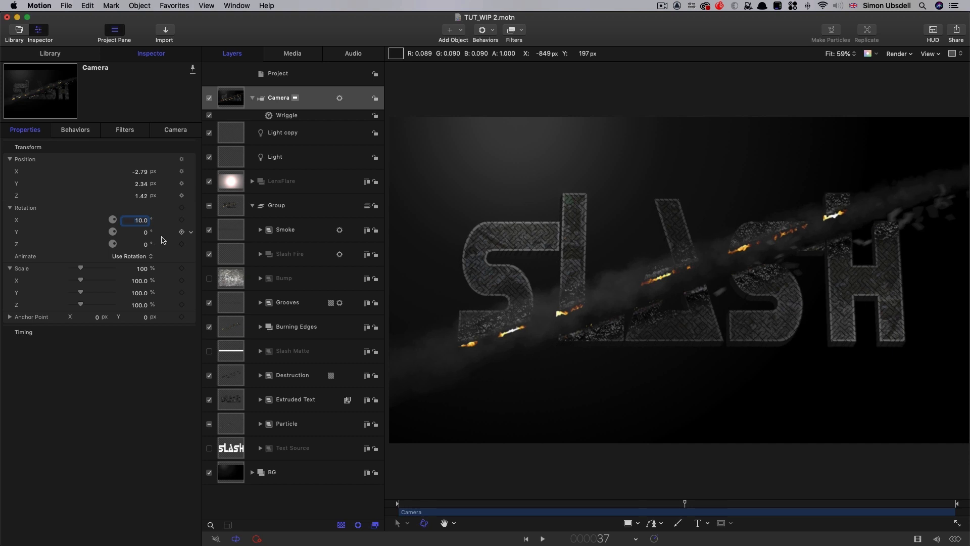
left_click(146, 233)
type("-15")
key("Return")
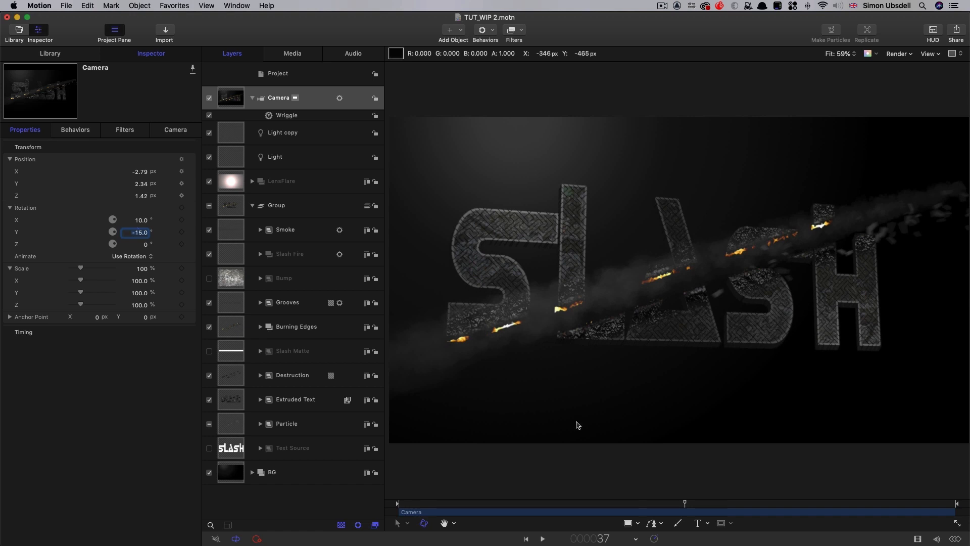
- At frame 26, set the X scale of the SlashFire clip inside the Slash Fire group to 150%
left_click_drag(684, 503, 600, 509)
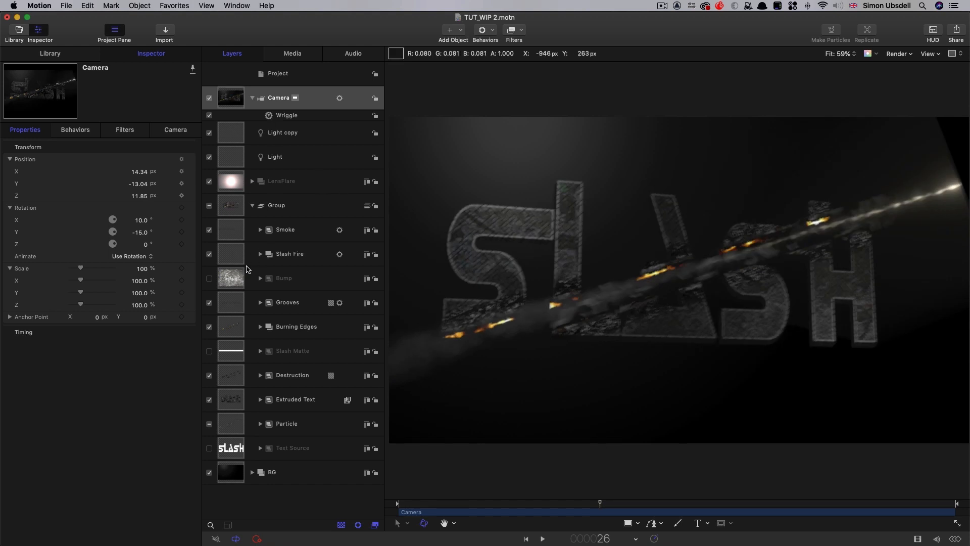
left_click(260, 254)
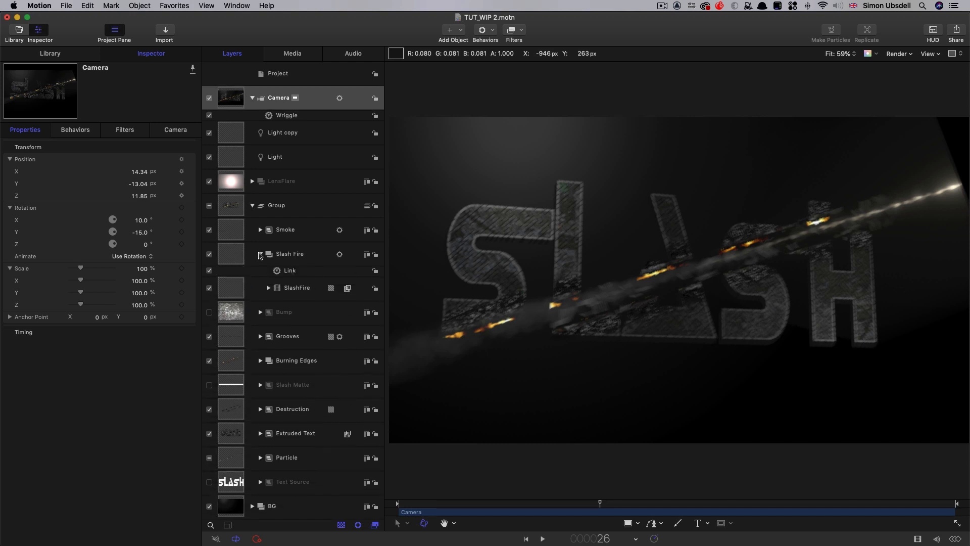
left_click(248, 289)
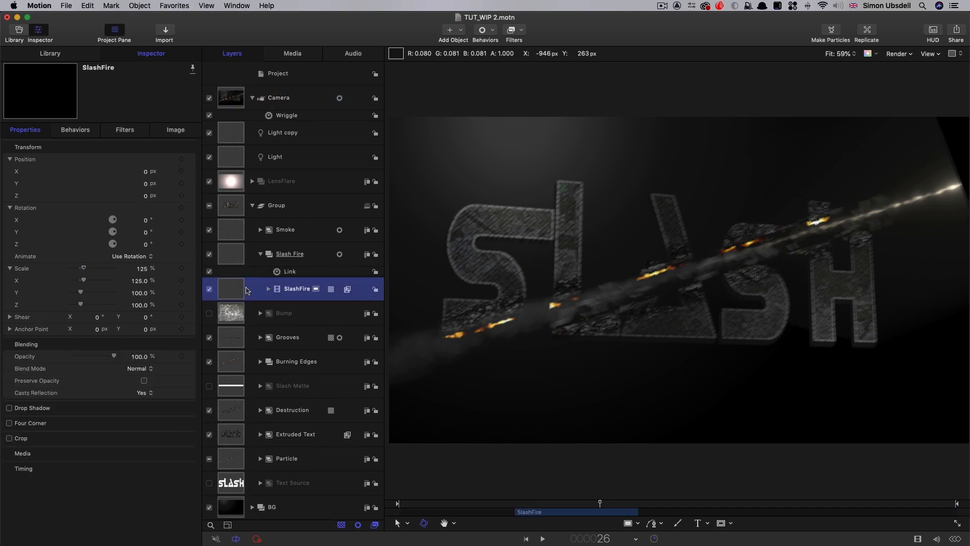
left_click(140, 281)
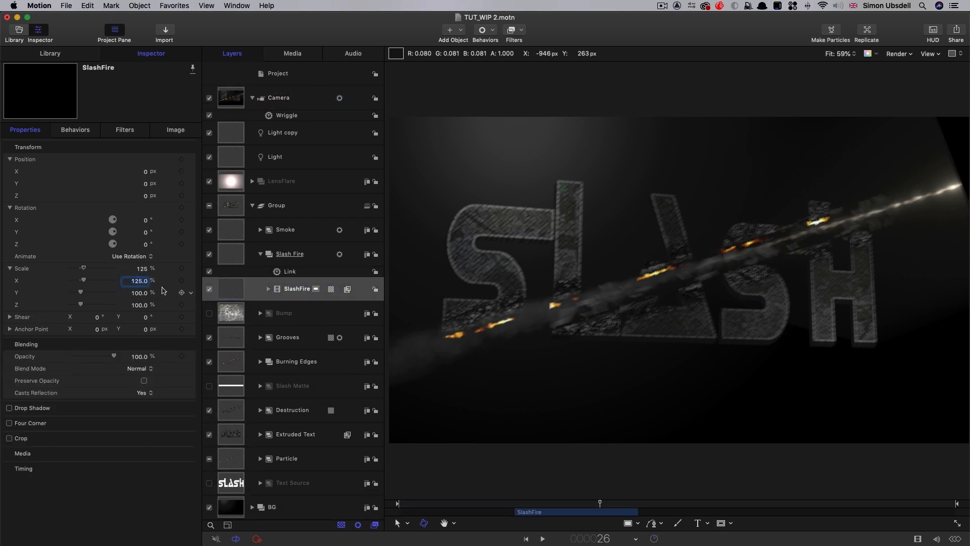
type("150")
key("Return")
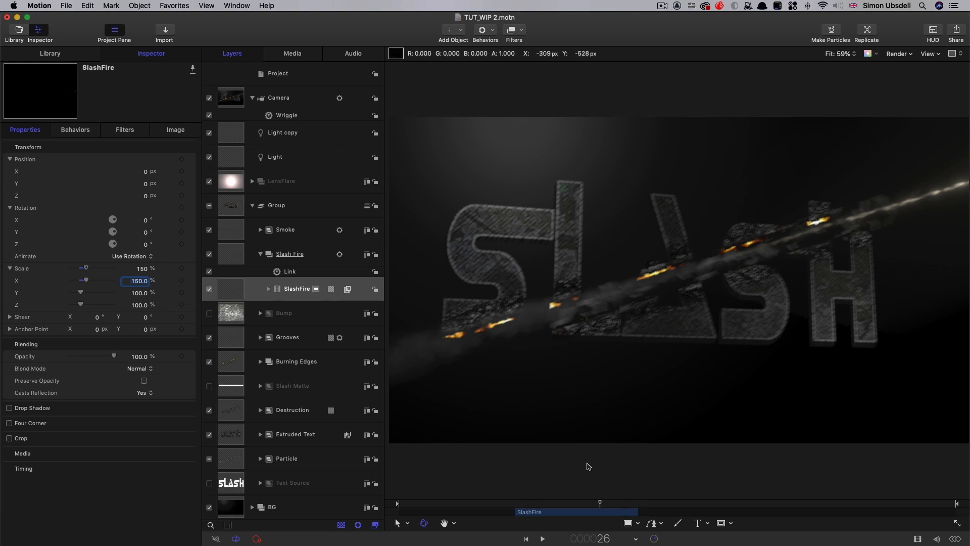
- At frame 10, set the camera's X position to -75 px
left_click(474, 504)
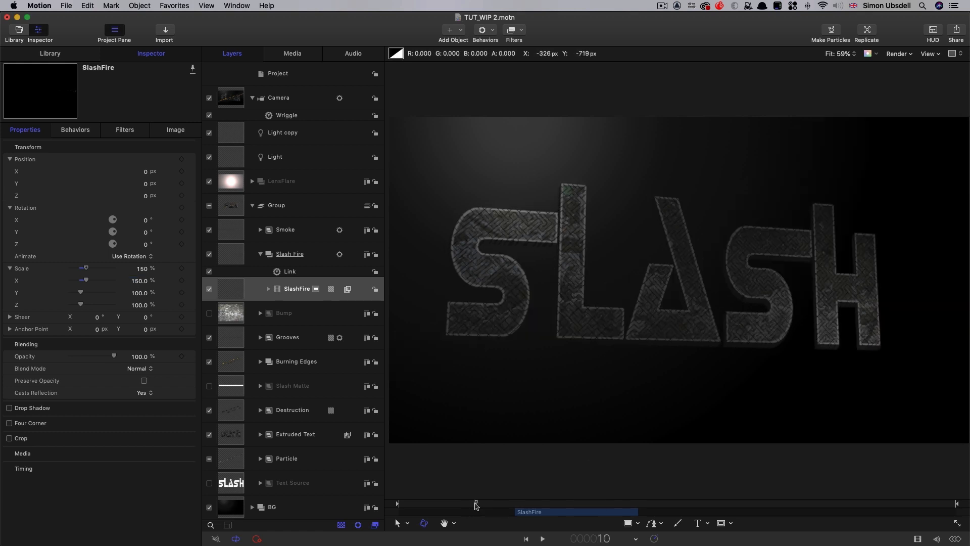
left_click(226, 97)
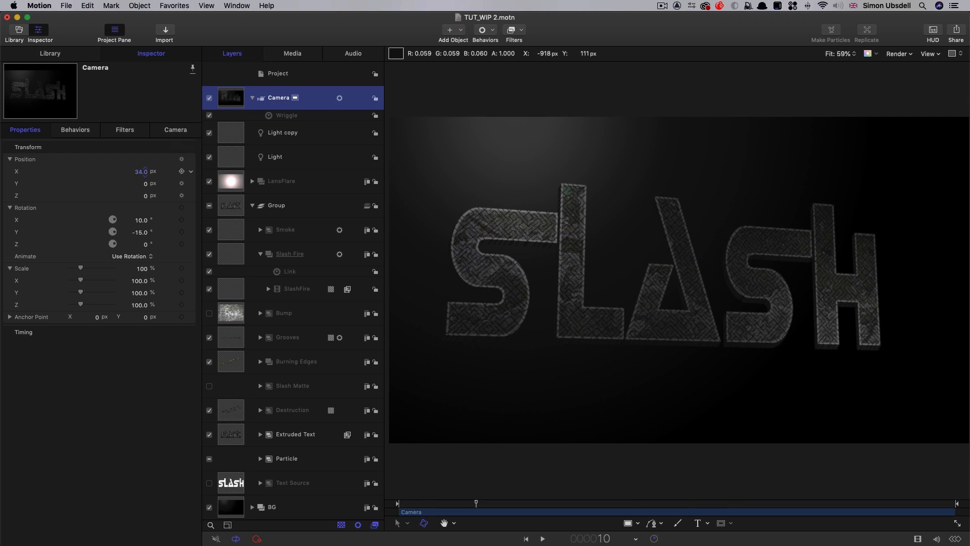
left_click_drag(145, 170, 145, 171)
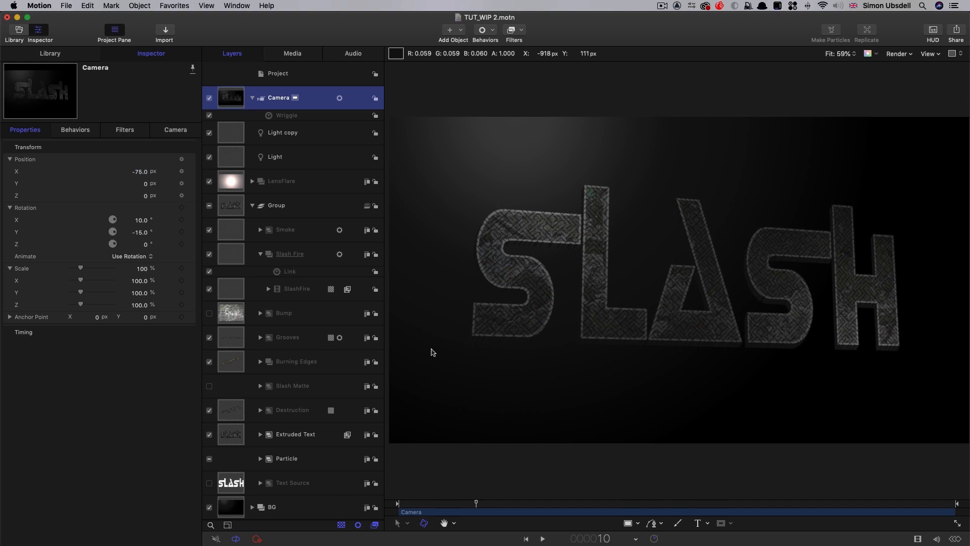
- Set the Extruded Text group's Extrude filter to Front Brightness 0.06 and Back Brightness 0.18
left_click(260, 434)
scroll(303, 413, "down", 10)
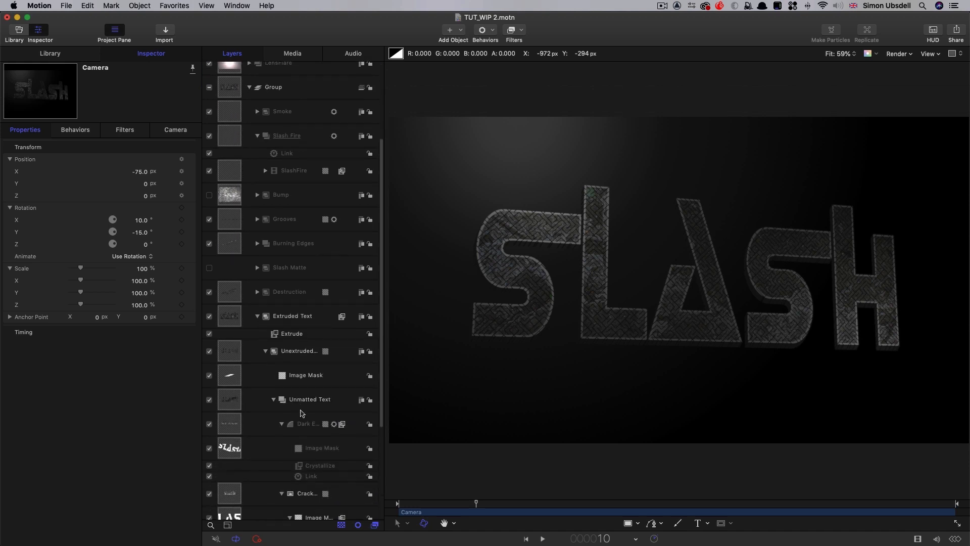
scroll(301, 414, "down", 2)
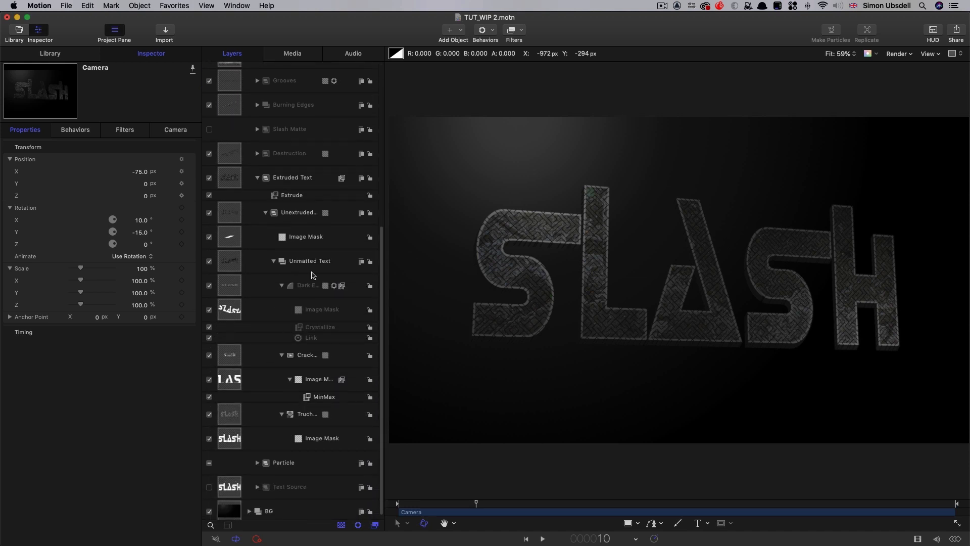
left_click(277, 197)
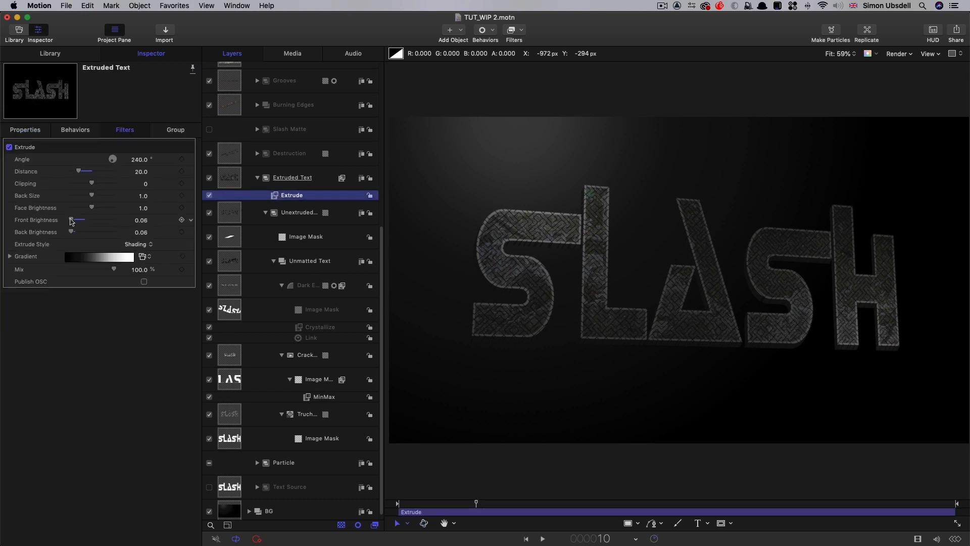
mouse_move(72, 221)
left_mouse_down()
mouse_move(81, 220)
mouse_move(74, 234)
left_mouse_up()
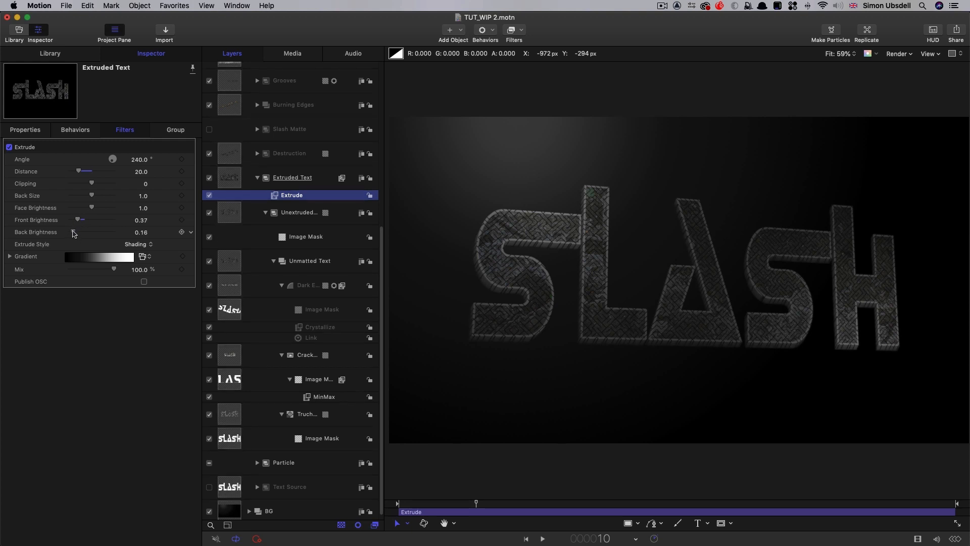
left_click_drag(74, 233, 72, 222)
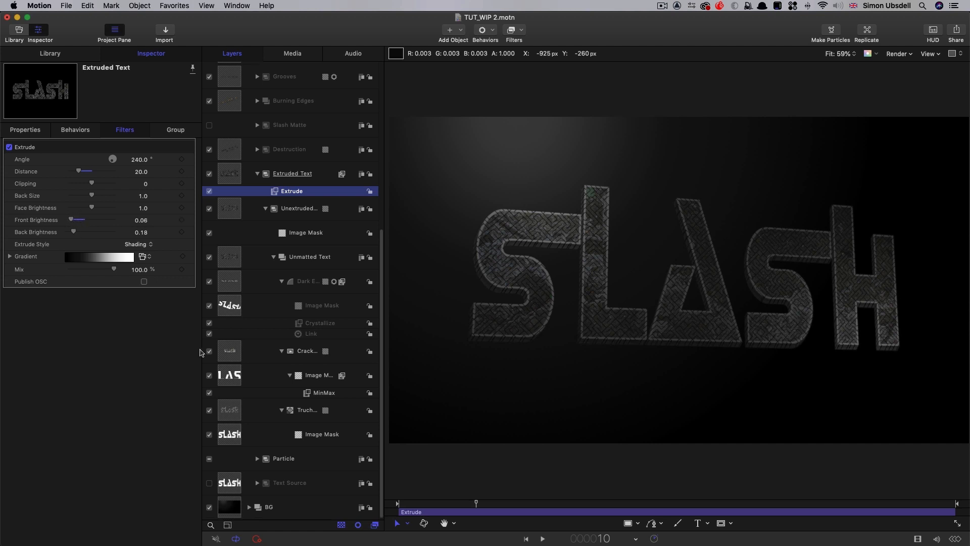
- Add a Levels filter to the CrackedConcrete layer, raise its output black level to about 0.3 and check the slash frames
left_click(228, 350)
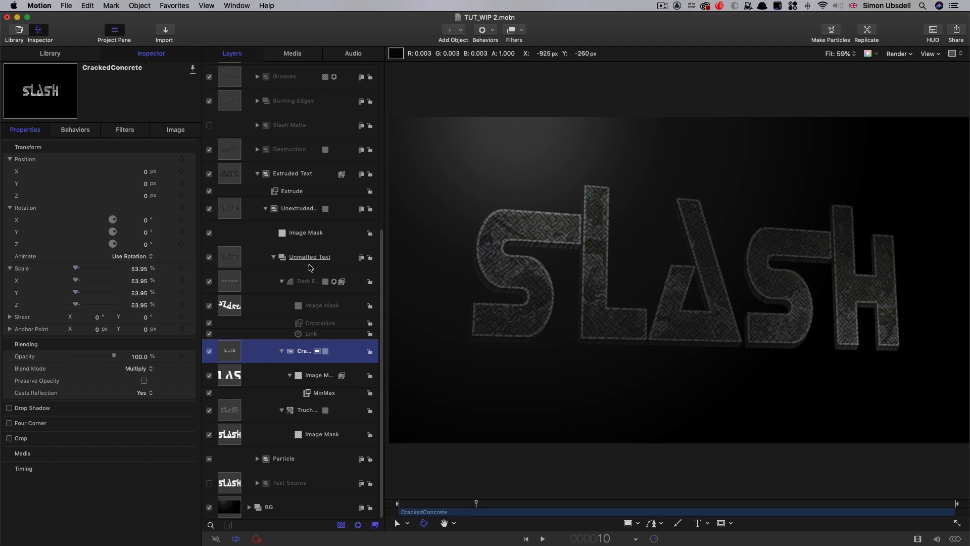
left_click(522, 30)
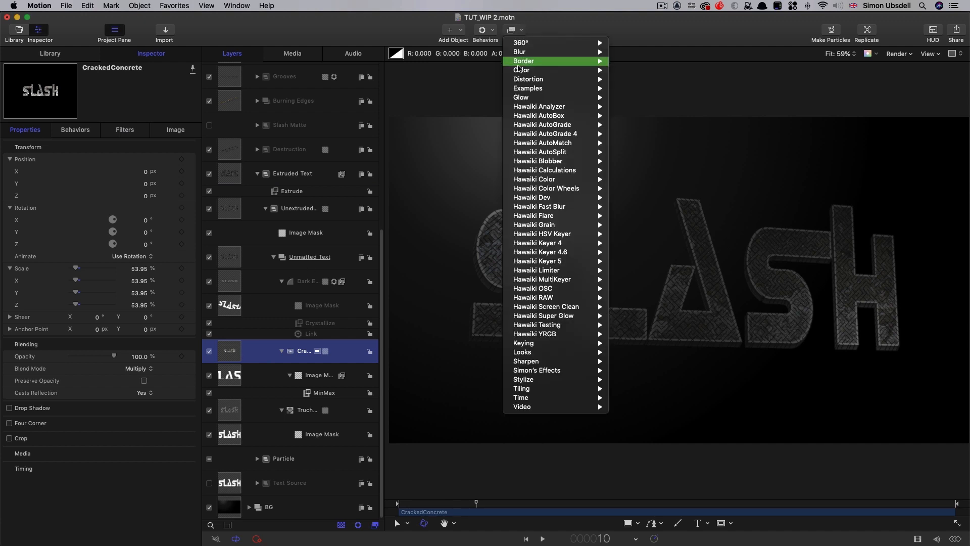
mouse_move(521, 70)
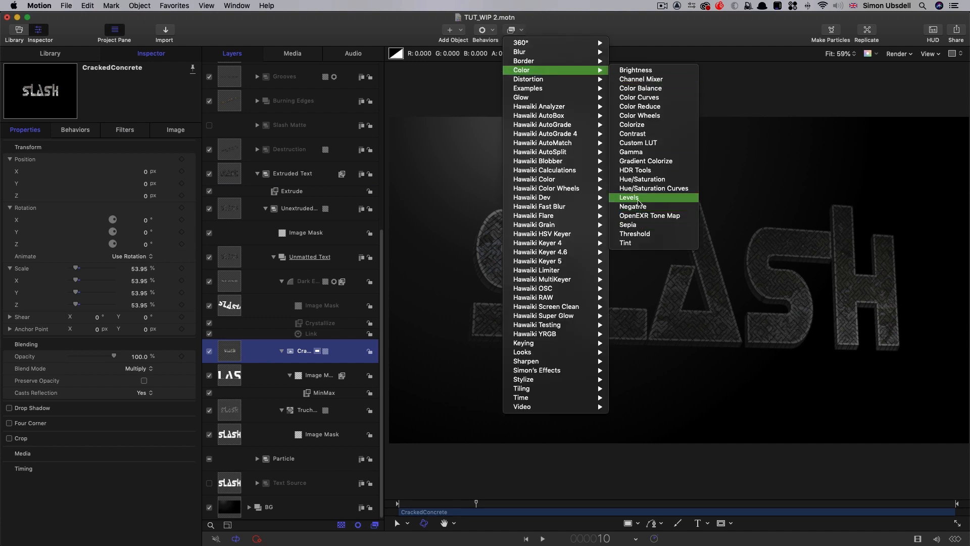
left_click(639, 202)
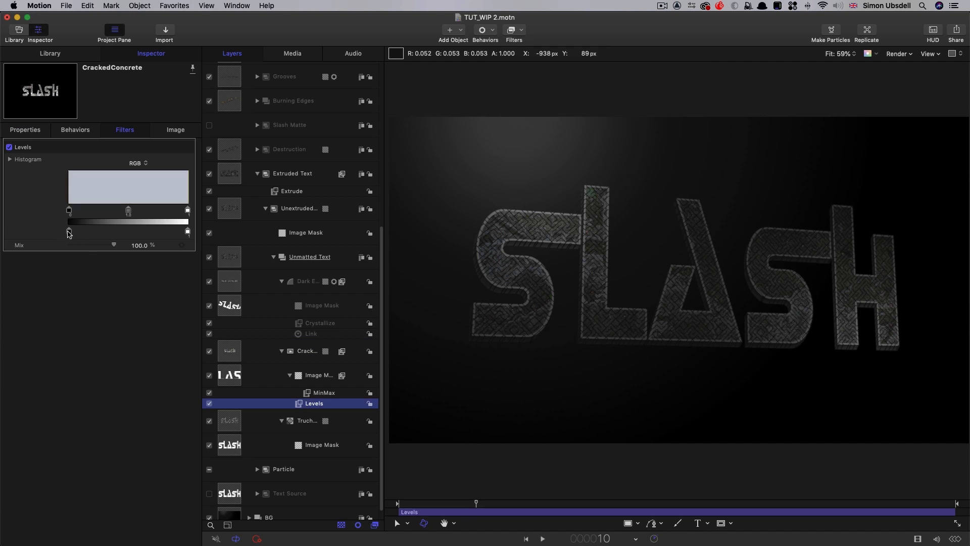
left_click_drag(70, 233, 105, 237)
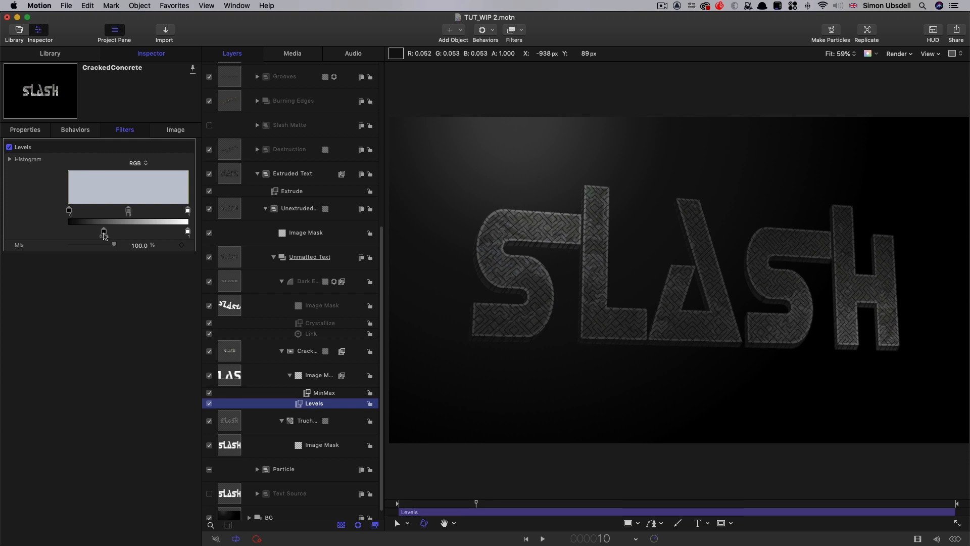
left_click(607, 503)
left_click_drag(612, 509, 679, 509)
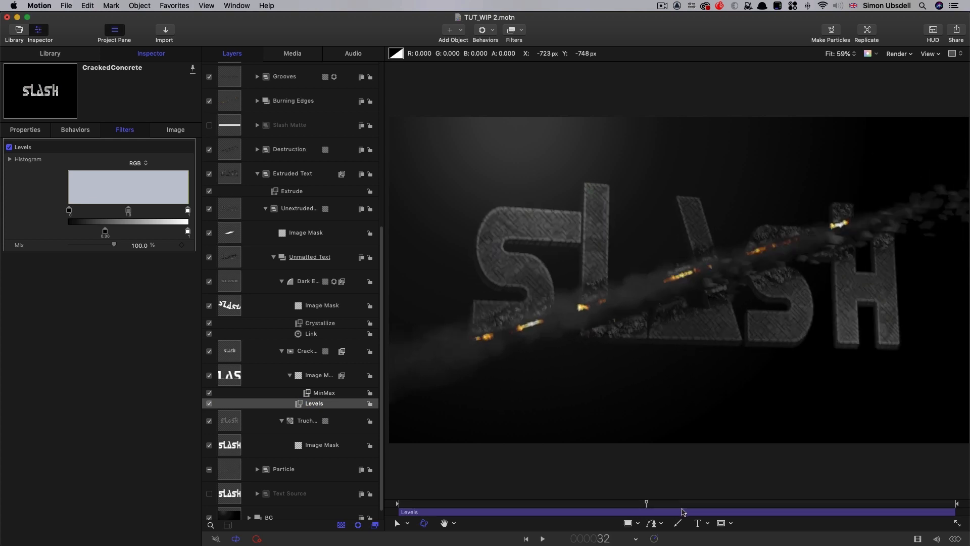
- Compare the CrackedConcrete texture with and without Levels at frame 53, and raise the filter's output black level to about 0.38
left_click(810, 504)
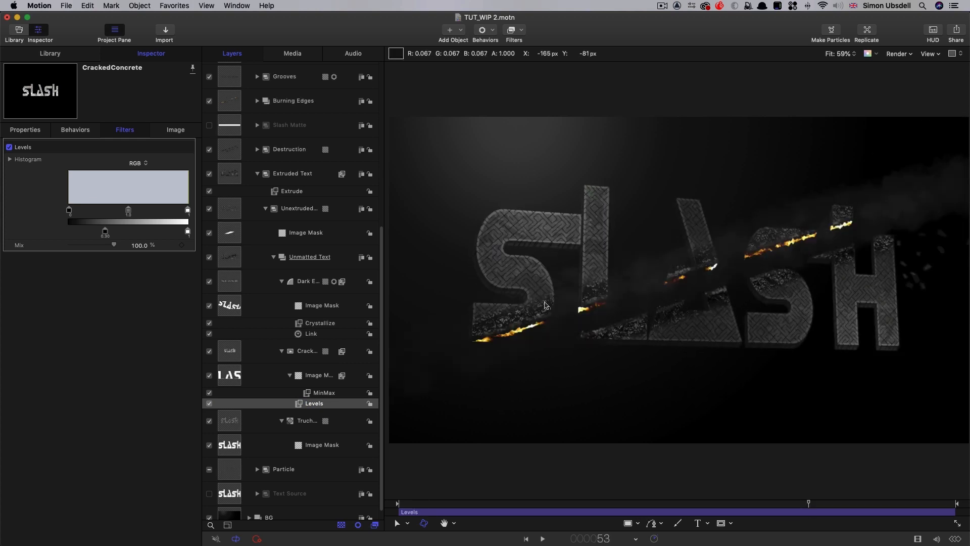
left_click(209, 403)
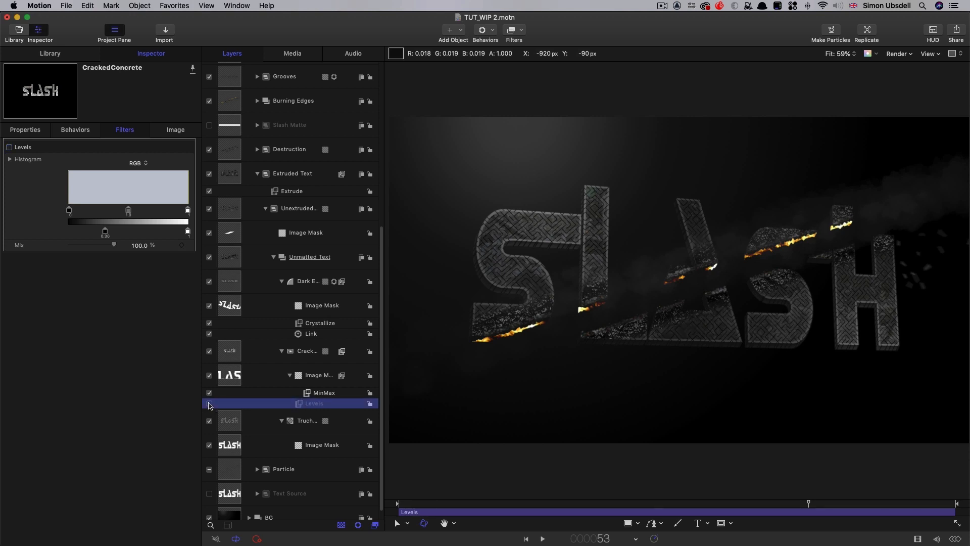
left_click(209, 403)
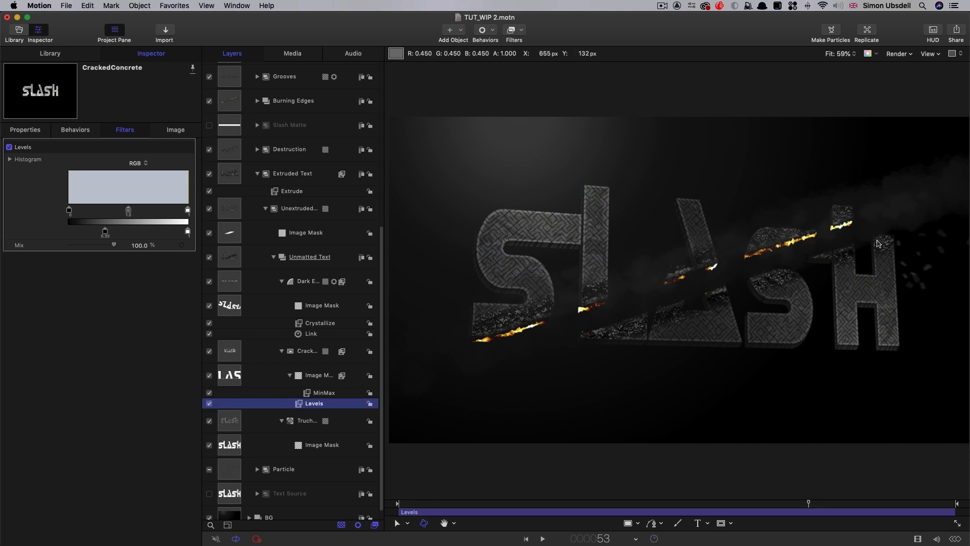
left_click_drag(105, 231, 114, 231)
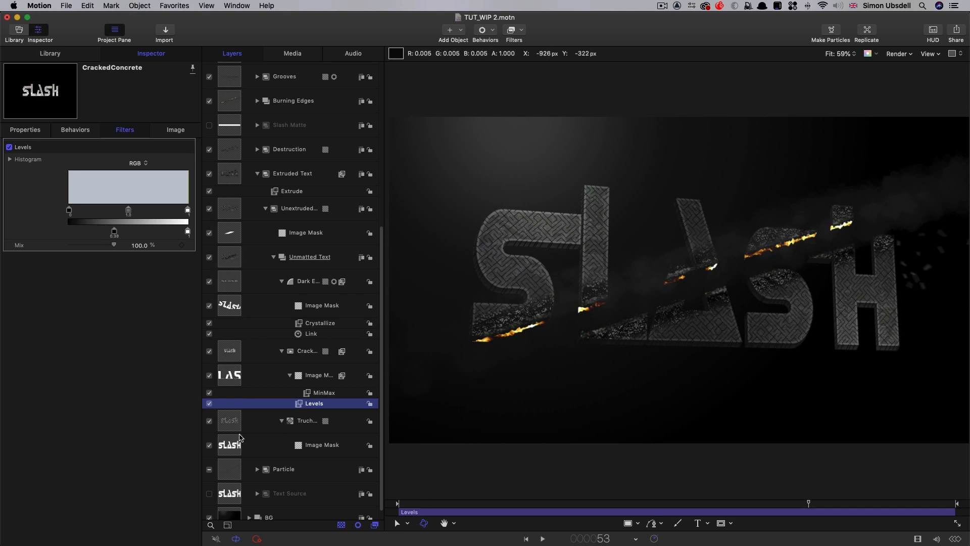
- Lighten Color 2 of the Truchet Tiles generator to a slightly brighter mid grey
left_click(222, 427)
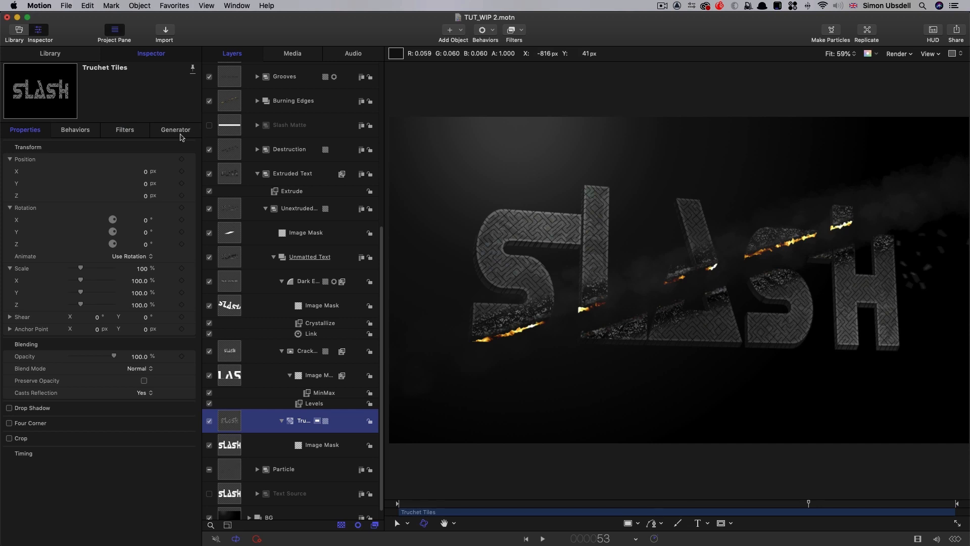
left_click(180, 135)
left_click(137, 245)
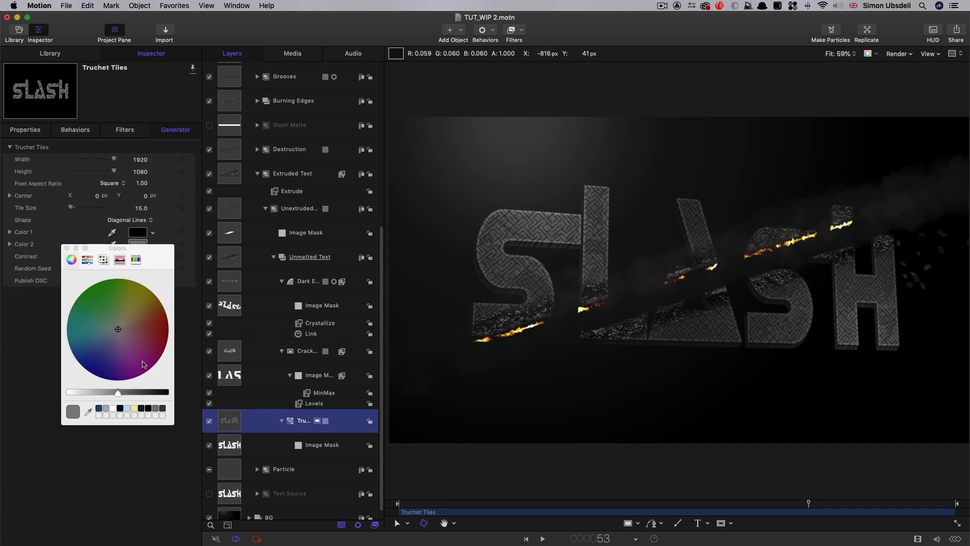
left_click_drag(118, 395, 110, 398)
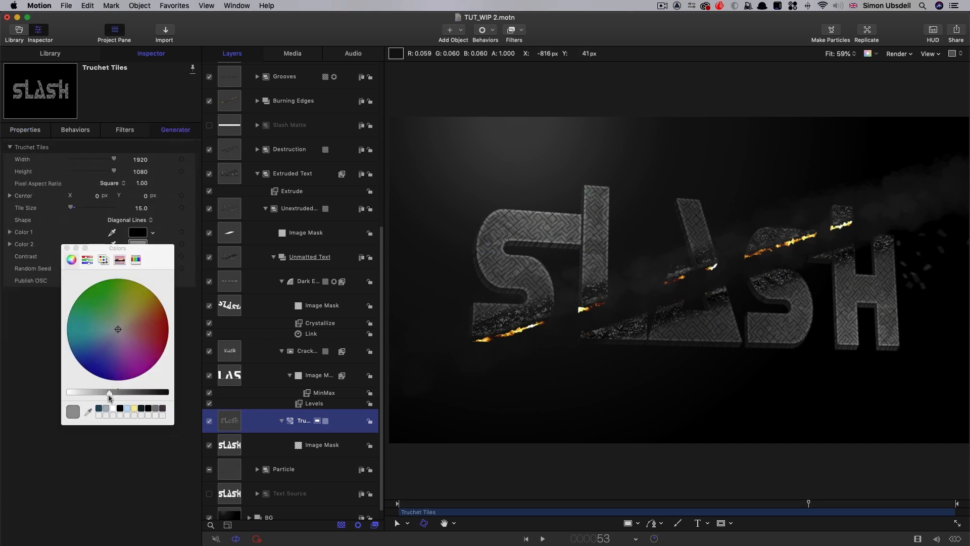
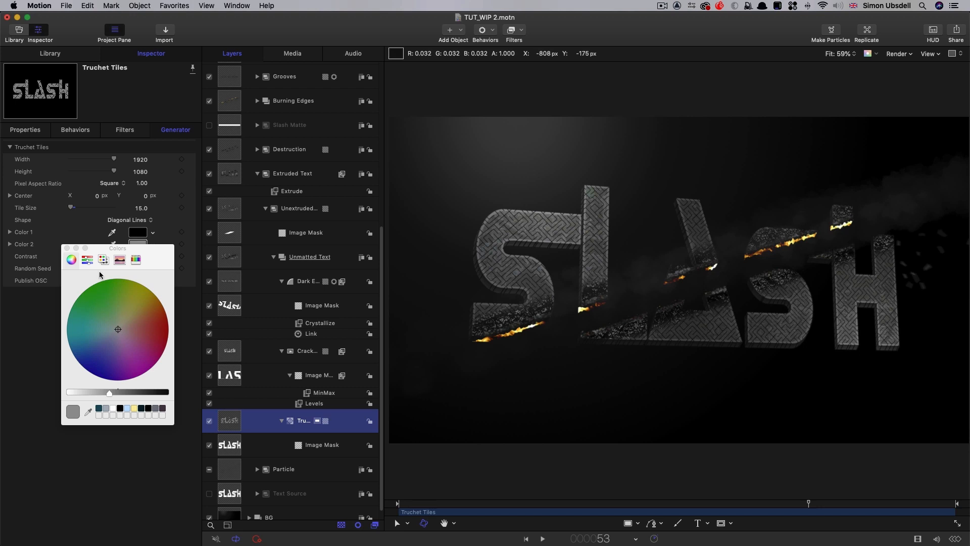
left_click(67, 248)
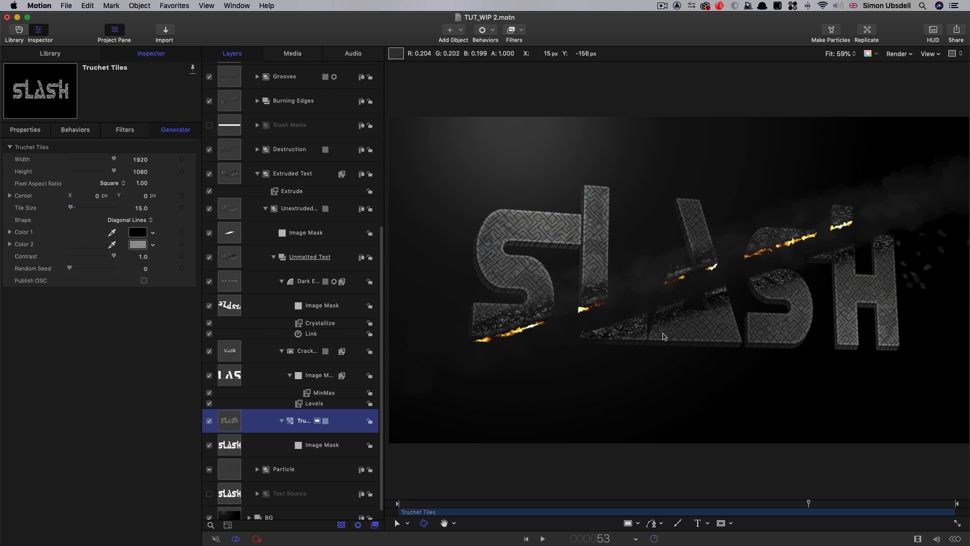
- Set the height of the Dark Edges shape to 250
left_click(228, 284)
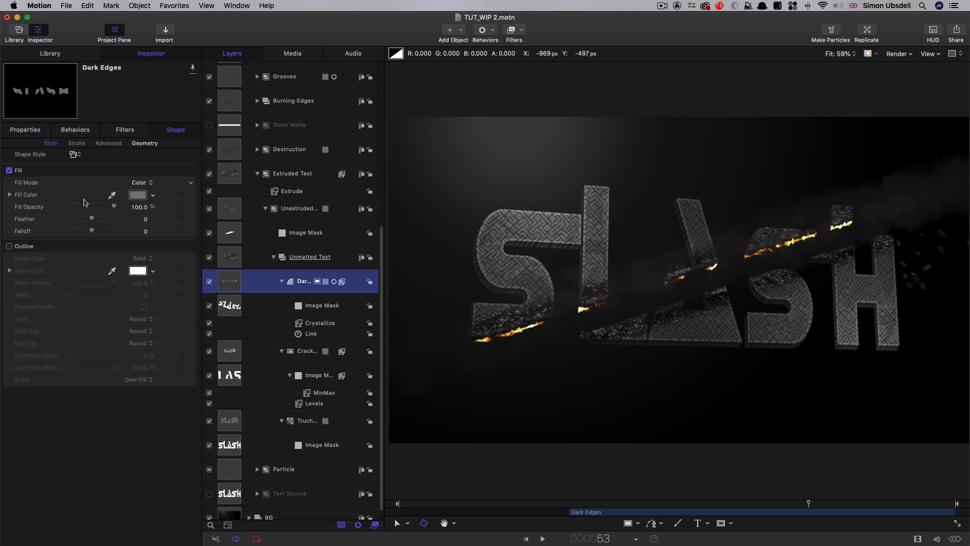
left_click(144, 143)
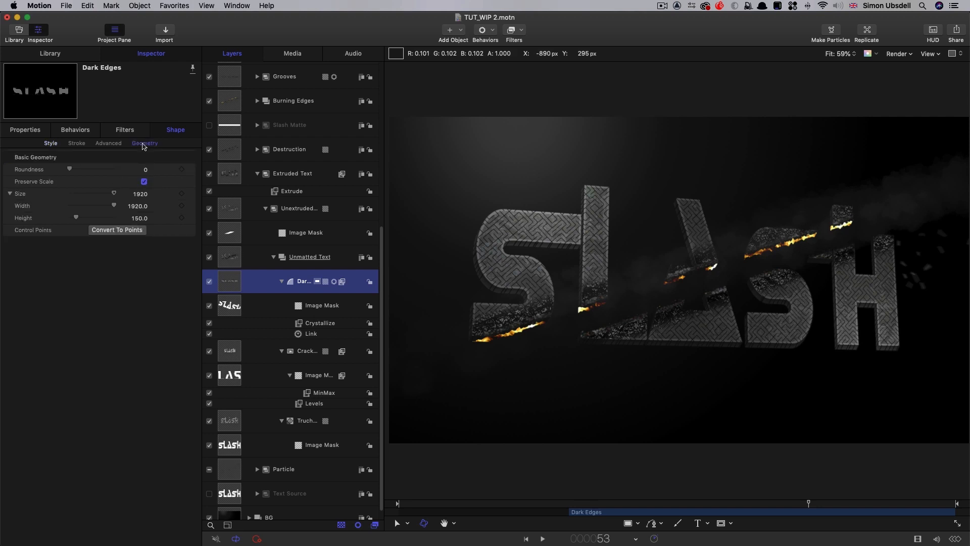
left_click(140, 218)
type("2")
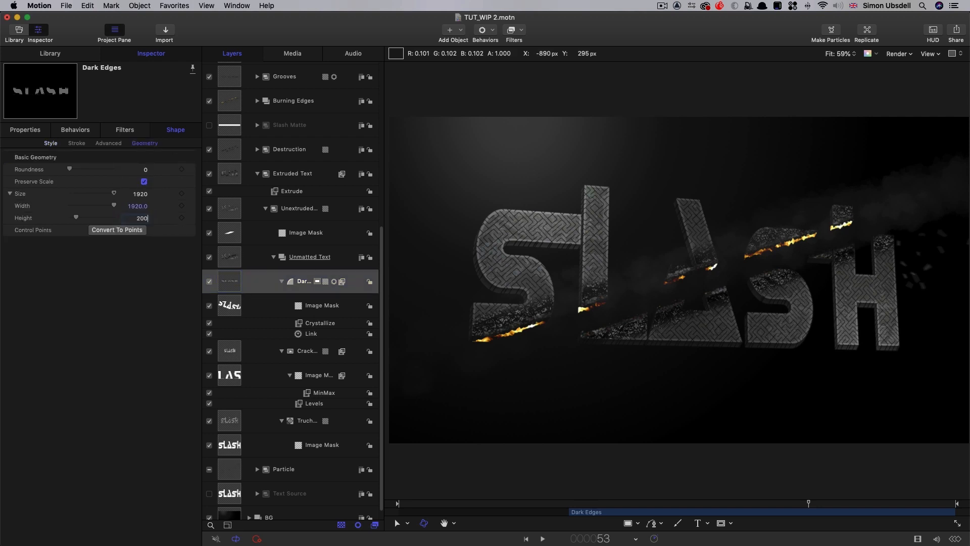
type("00")
key("Return")
type("250")
key("Return")
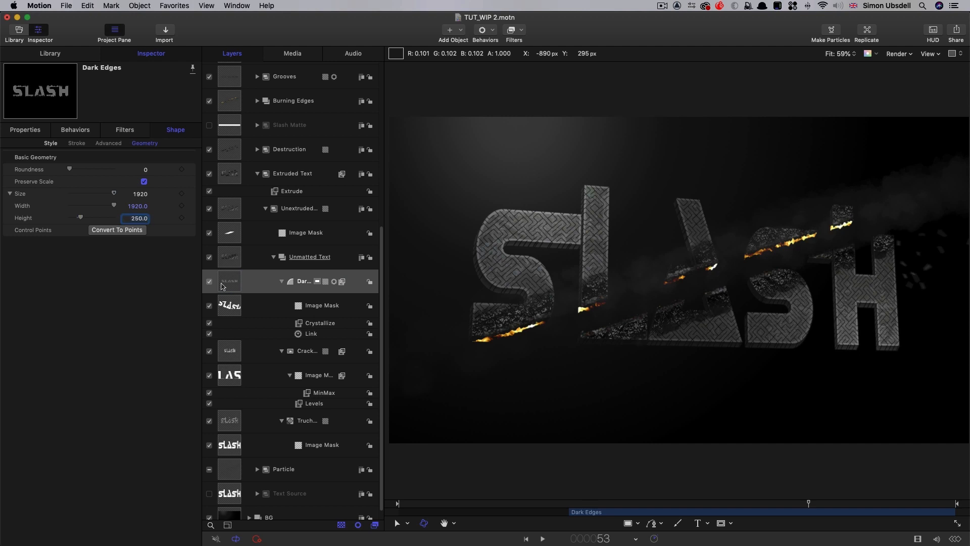
- Set the Dark Edges layer's opacity to 50% and compare the text with the layer hidden and shown
left_click(18, 130)
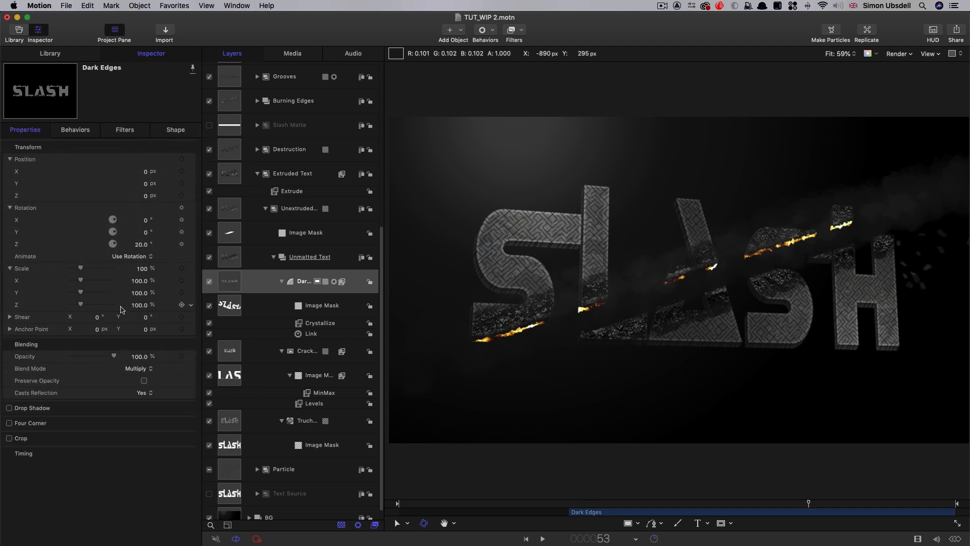
left_click(141, 356)
type("50")
key("Return")
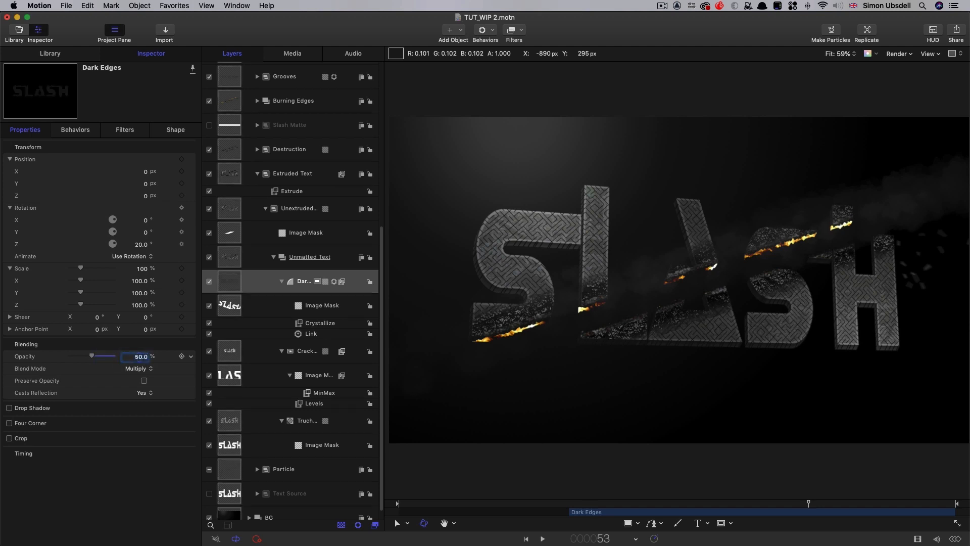
left_click(207, 281)
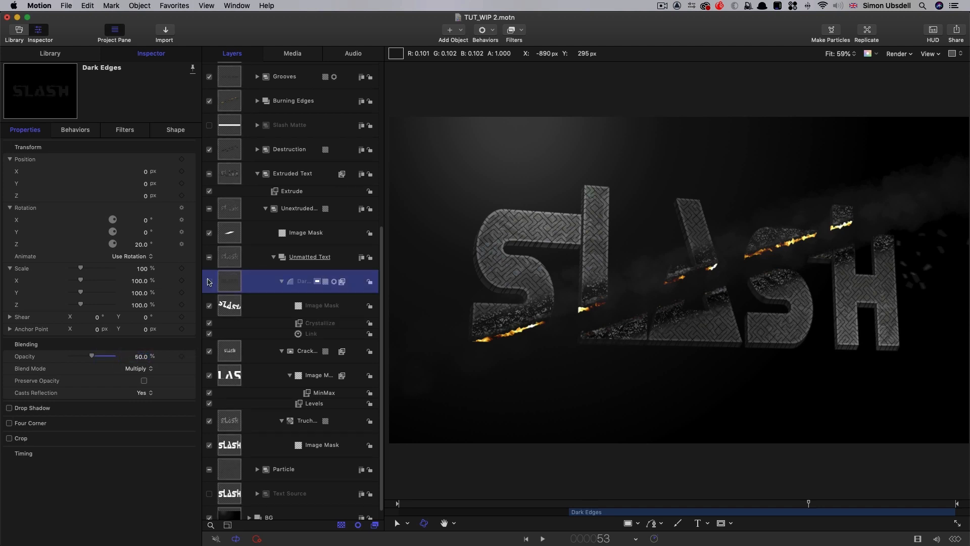
left_click(207, 281)
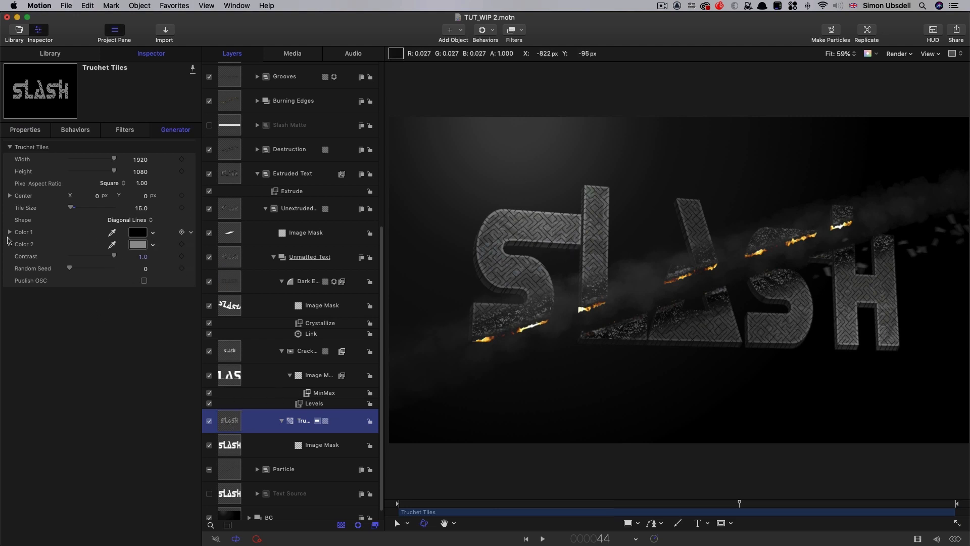
- Change Color 1 of the Truchet Tiles generator to a mid grey to soften the pattern's contrast
left_click(137, 232)
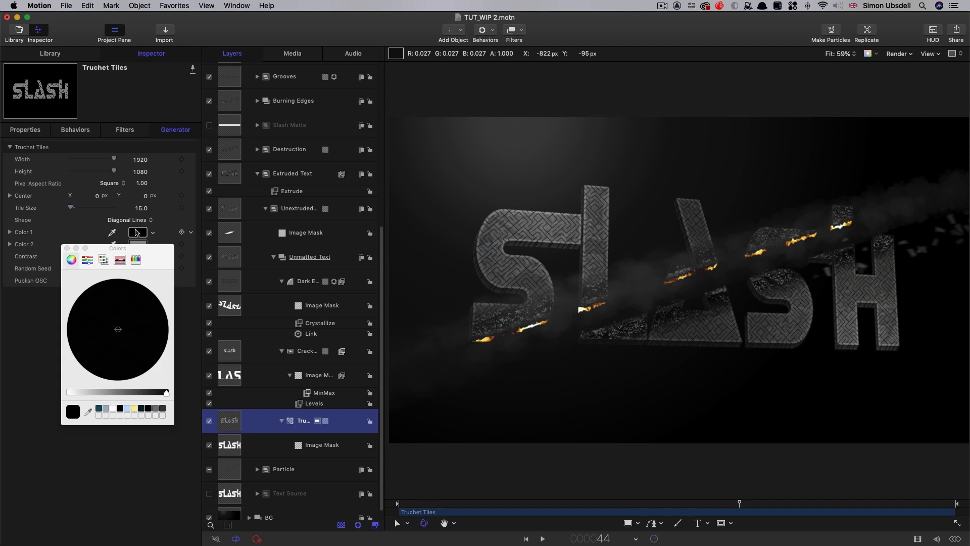
left_click(153, 392)
left_click_drag(151, 393, 125, 398)
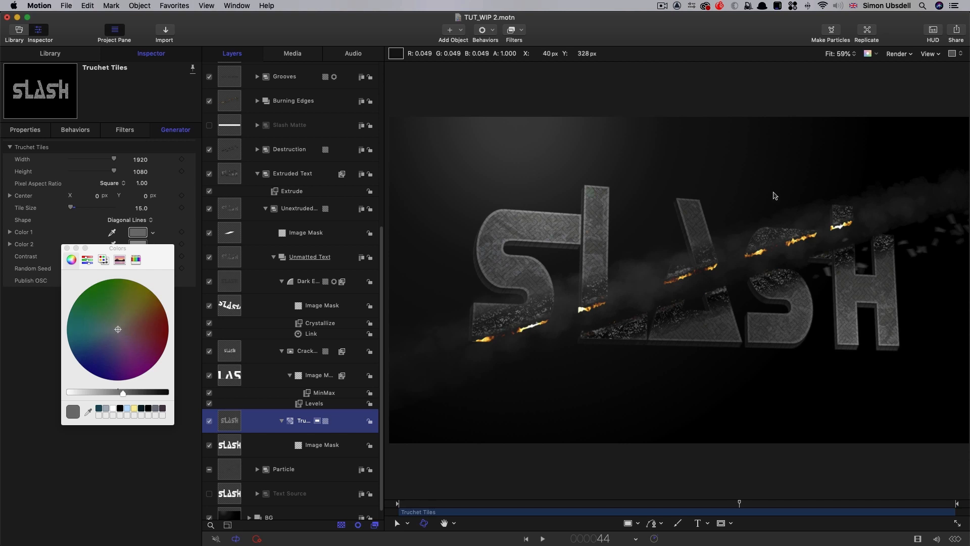
left_click(67, 248)
- Brighten Color 2 of the Truchet Tiles generator a little more, to a light grey
left_click(138, 245)
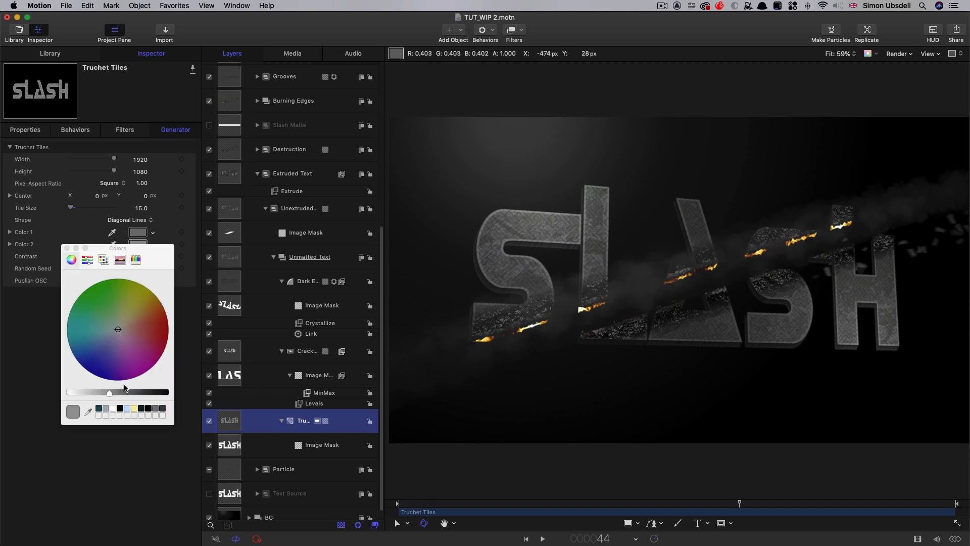
left_click_drag(107, 398, 104, 398)
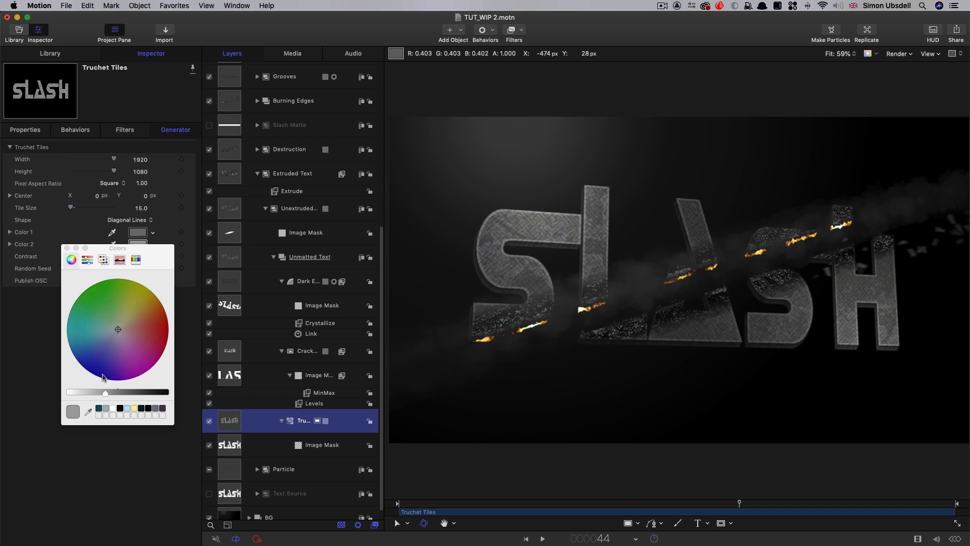
left_click(67, 248)
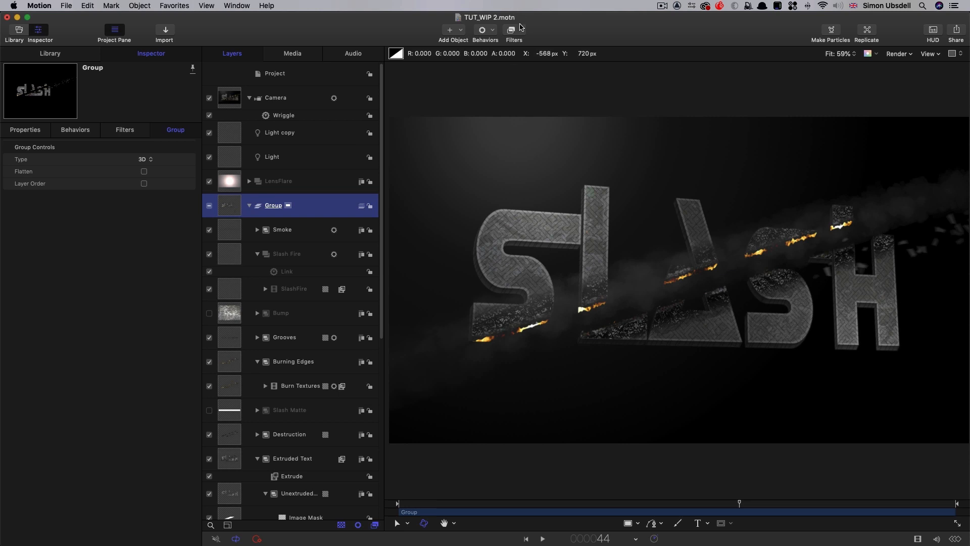
- Try the Hawaiki Super Glow filter on the main Group, compare it on and off at several frames, and delete it
left_click(520, 30)
mouse_move(565, 316)
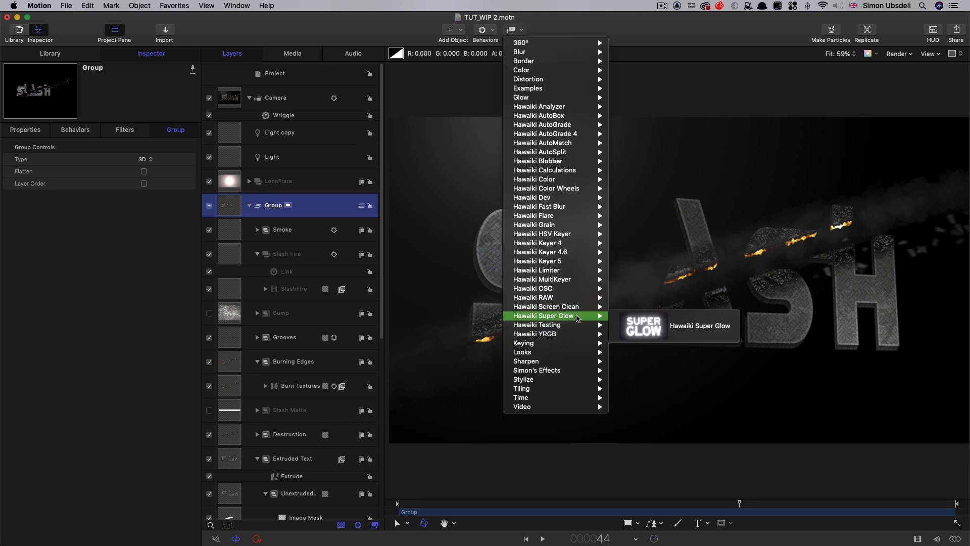
left_click(655, 326)
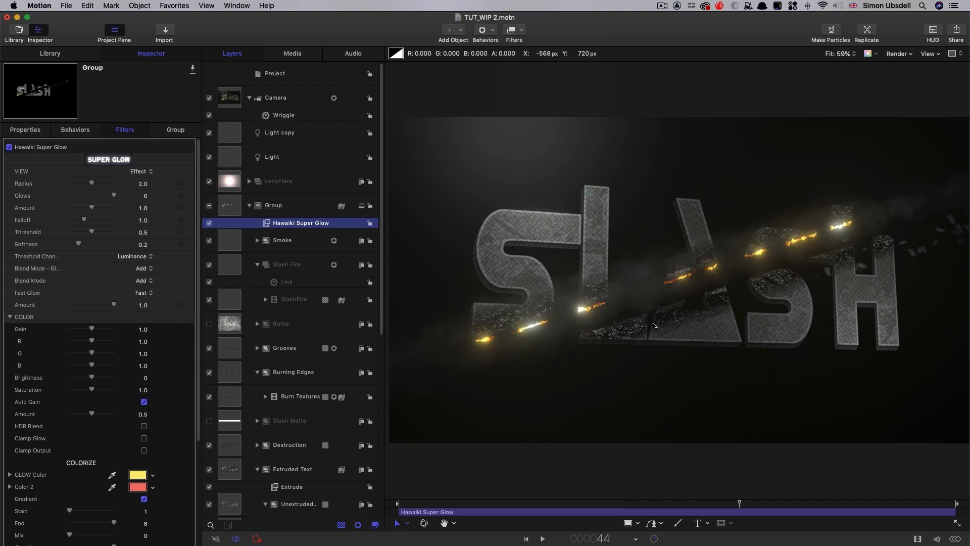
left_click(210, 223)
left_click(210, 224)
left_click(209, 224)
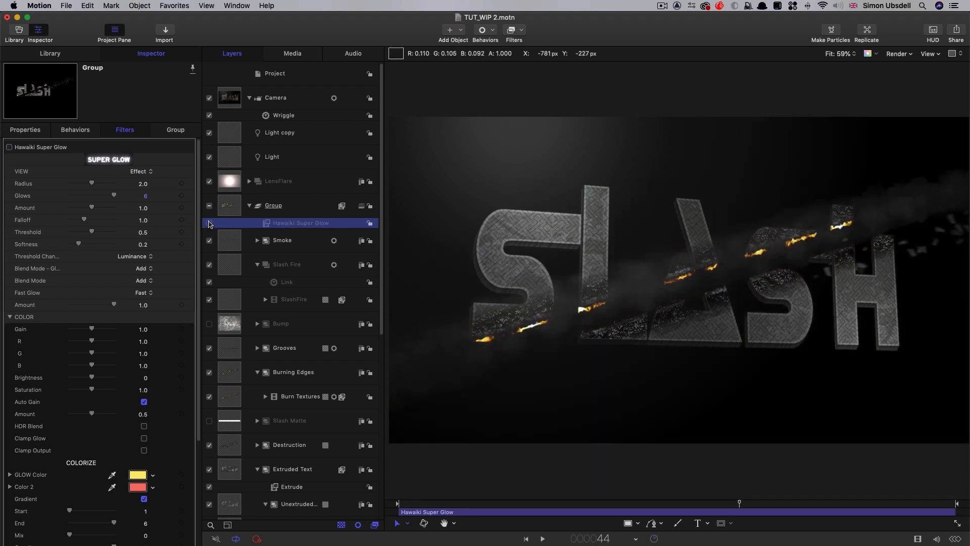
left_click(210, 223)
left_click_drag(739, 503, 609, 505)
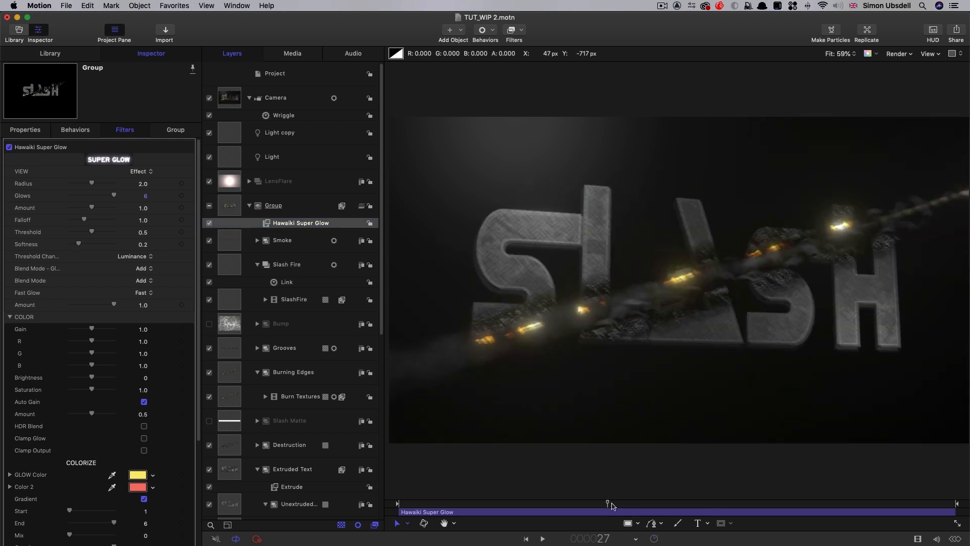
left_click(716, 504)
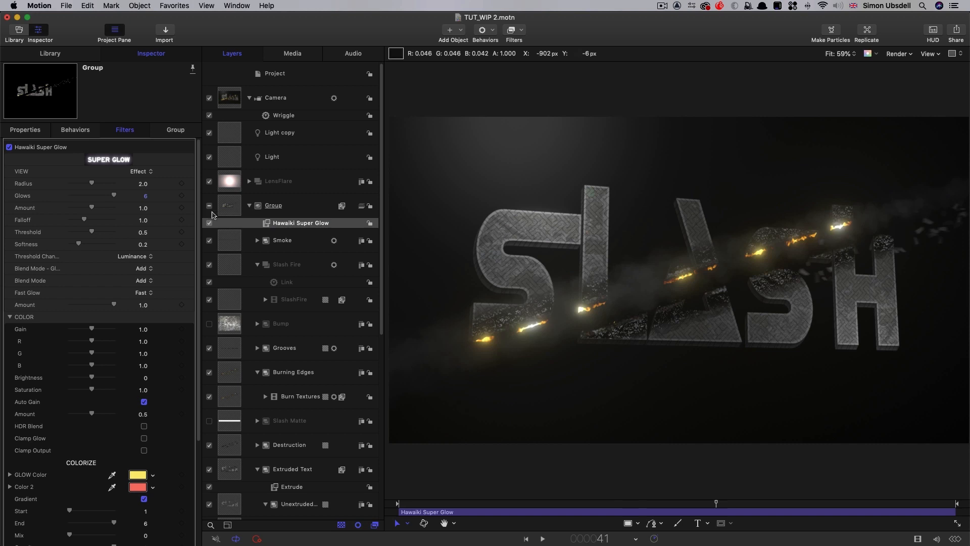
right_click(292, 225)
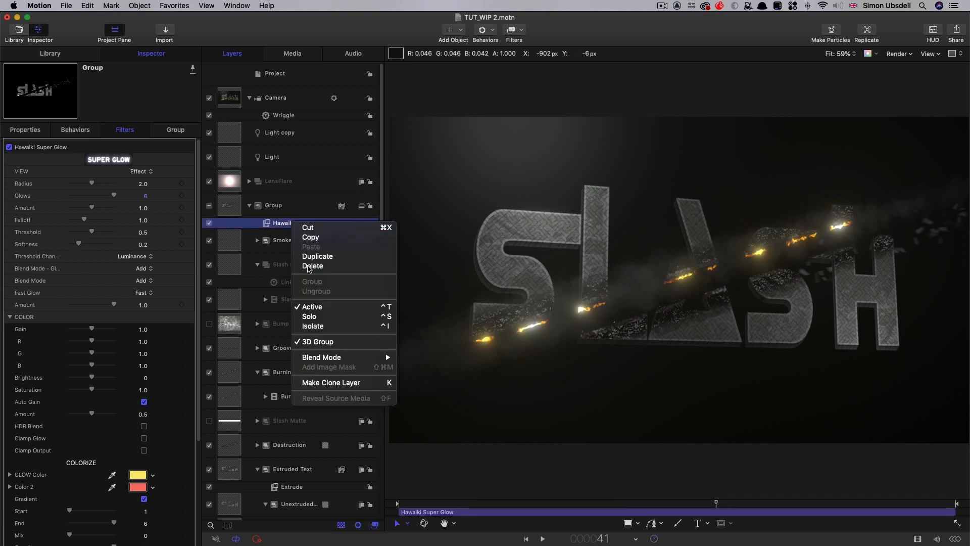
left_click(309, 266)
- Make a clone layer of the Burn Textures clip inside the Burning Edges group
scroll(275, 305, "down", 5)
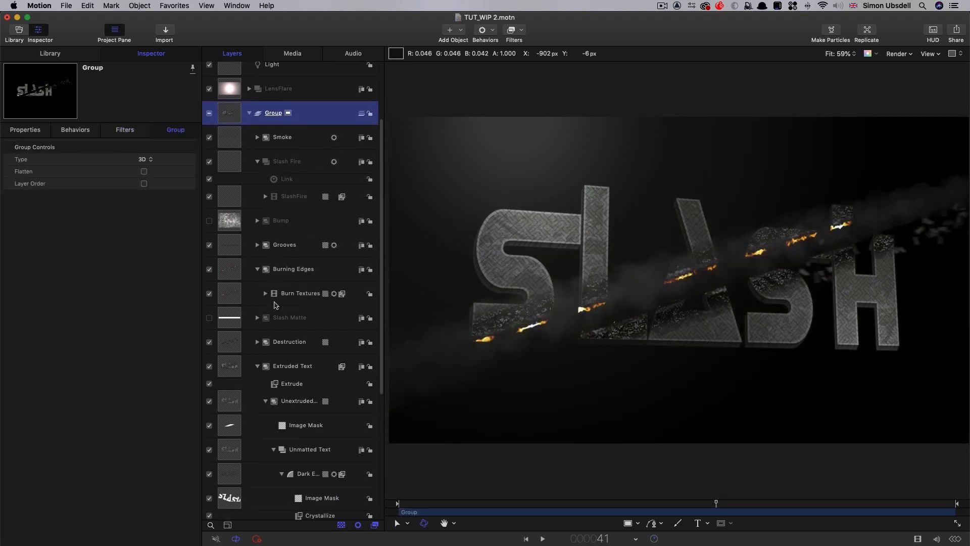
left_click(228, 261)
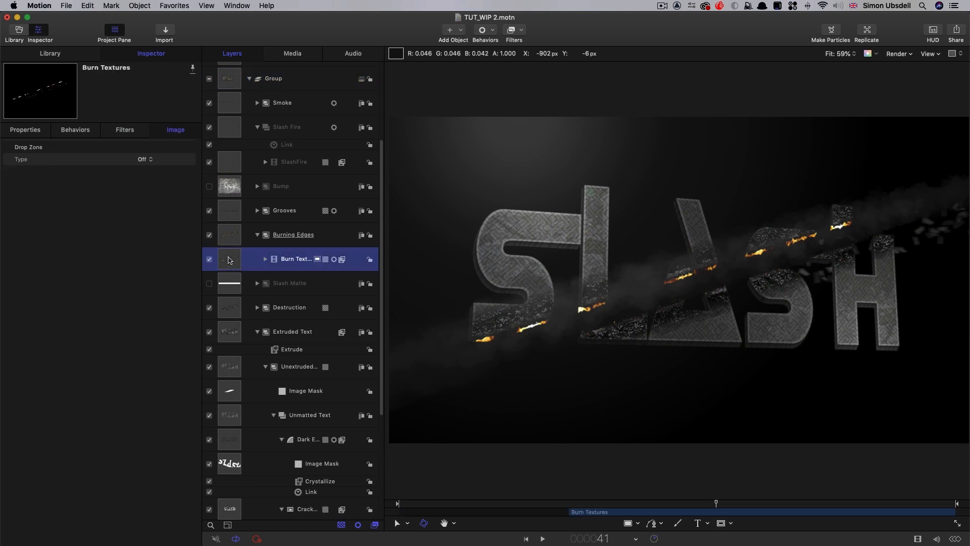
left_click(265, 260)
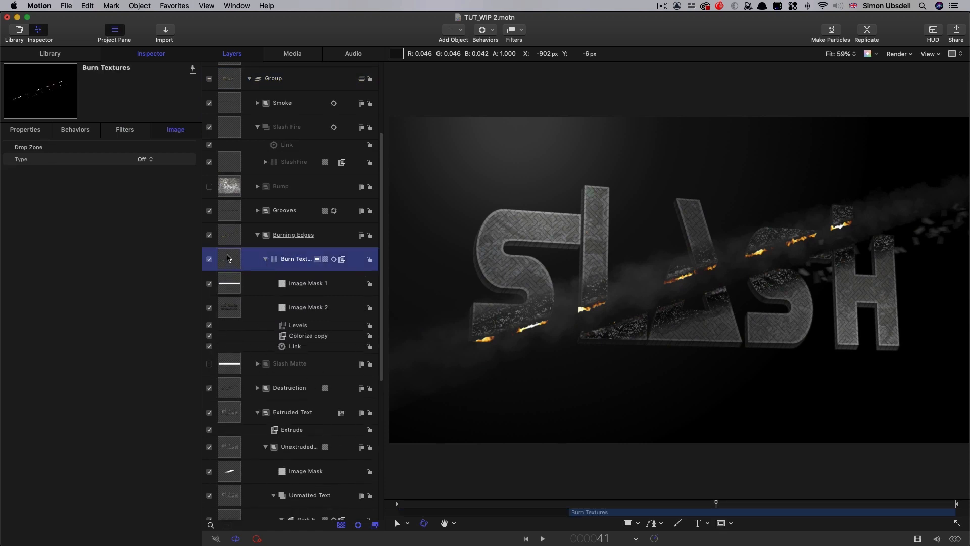
right_click(227, 258)
left_click(267, 414)
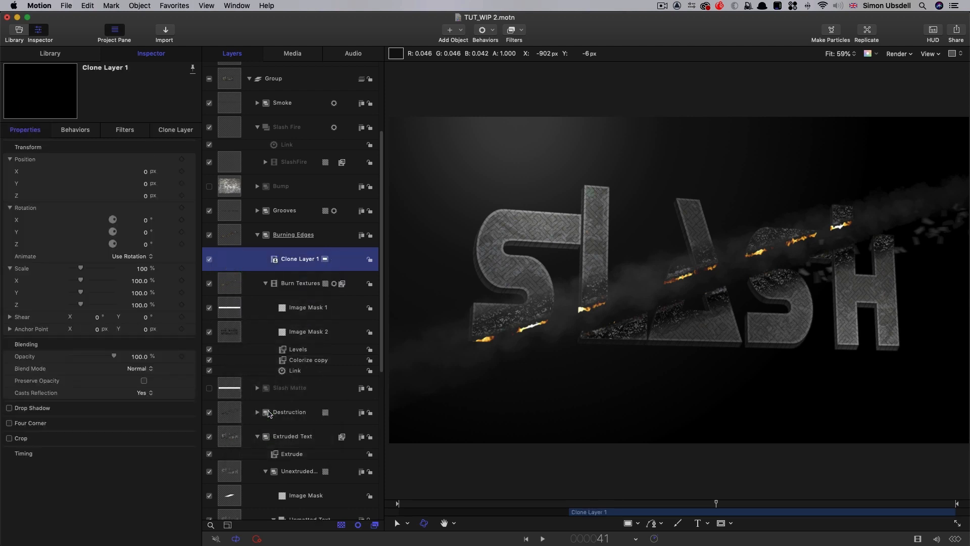
- Add a Gaussian Blur filter to Clone Layer 1 and set its Amount to 36
left_click(522, 30)
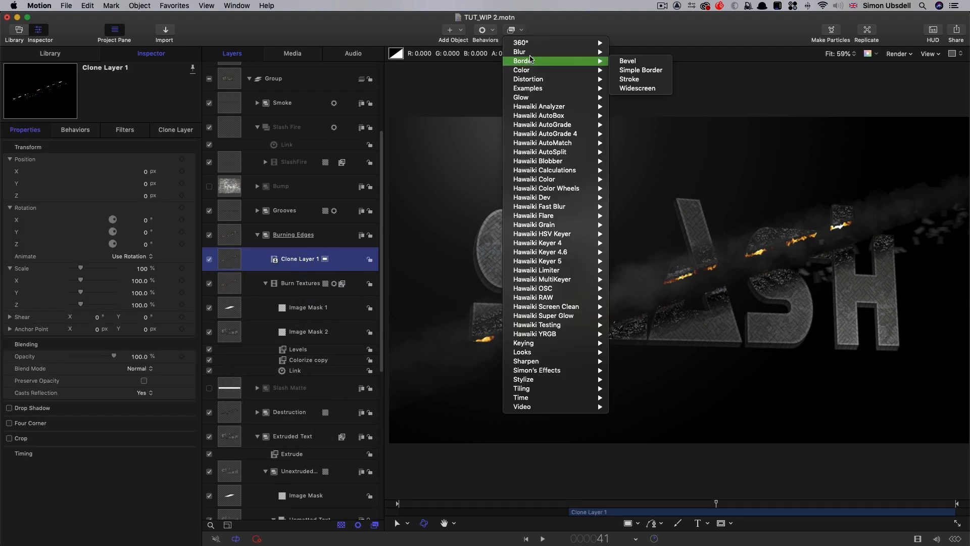
mouse_move(525, 51)
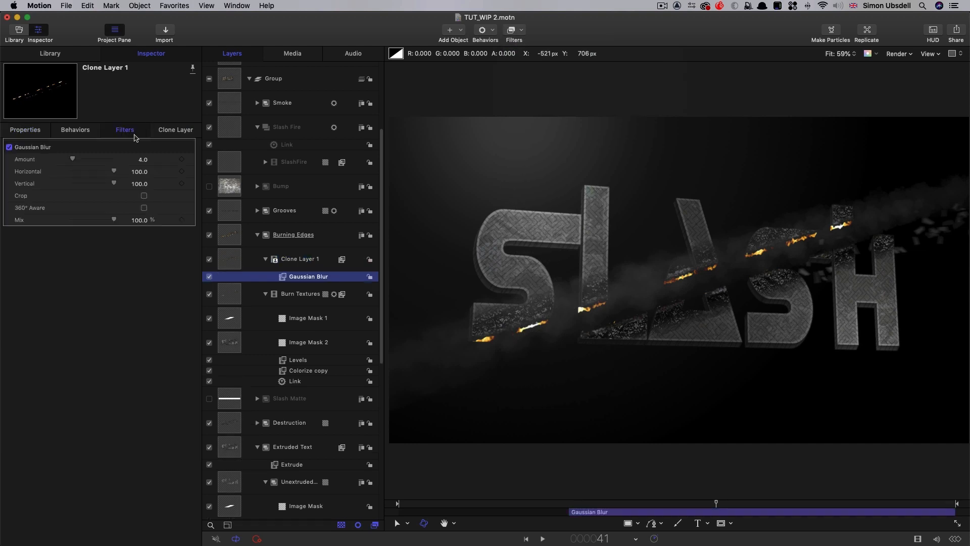
left_click(145, 160)
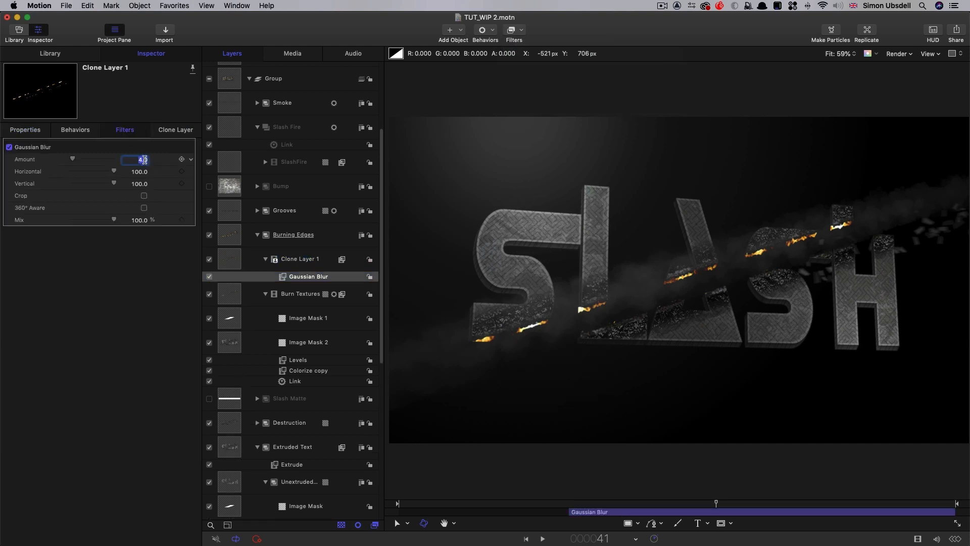
type("36")
key("Return")
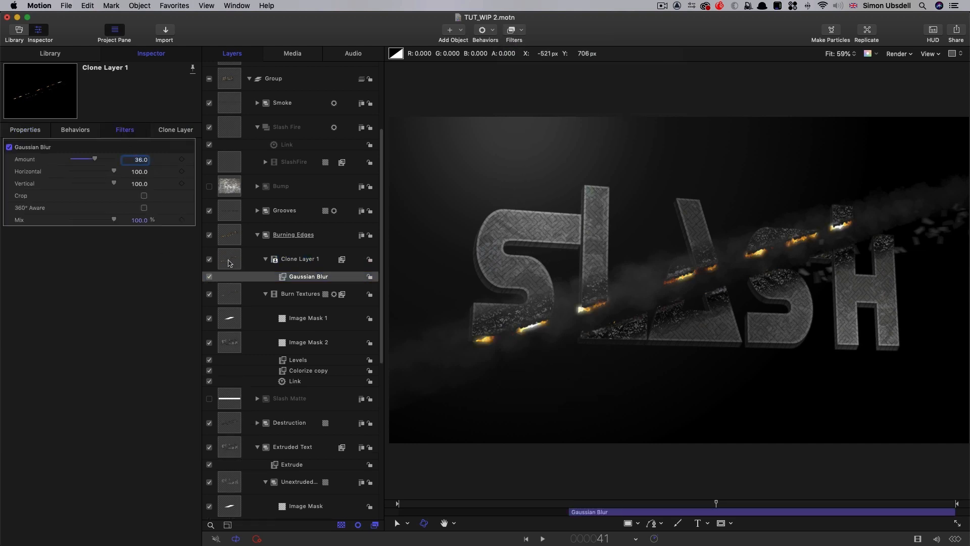
- Set the blend mode of Clone Layer 1 to Add and check the glow on and off and at other frames
left_click(229, 262)
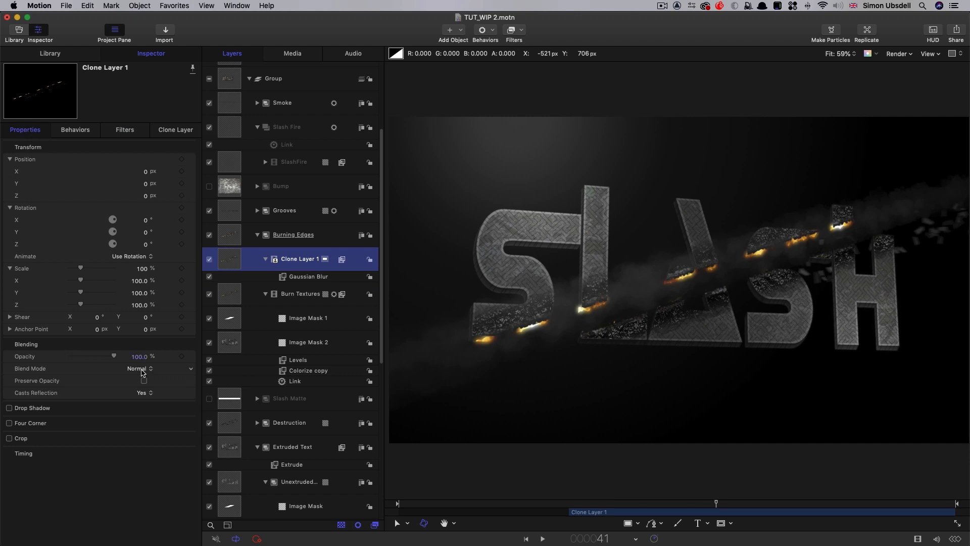
left_click(142, 373)
left_click(138, 435)
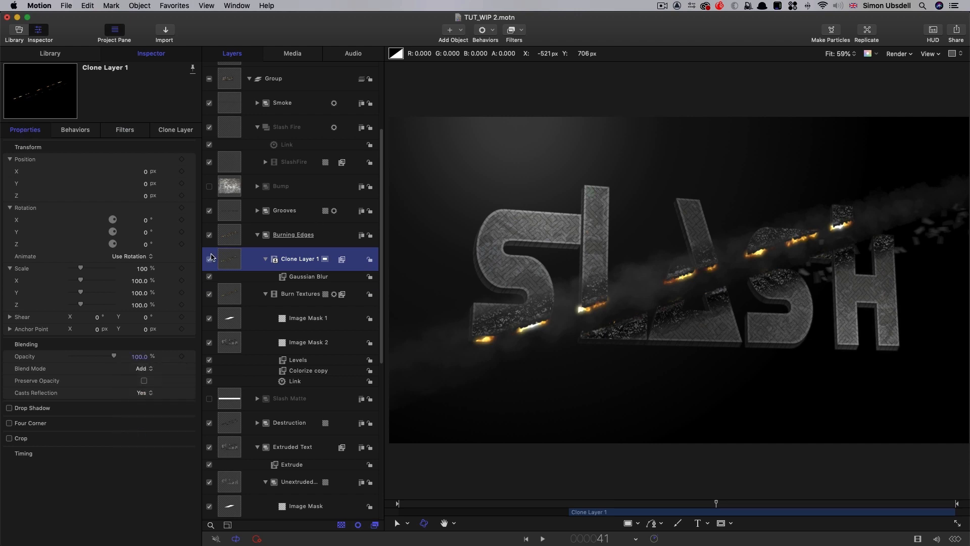
left_click(209, 260)
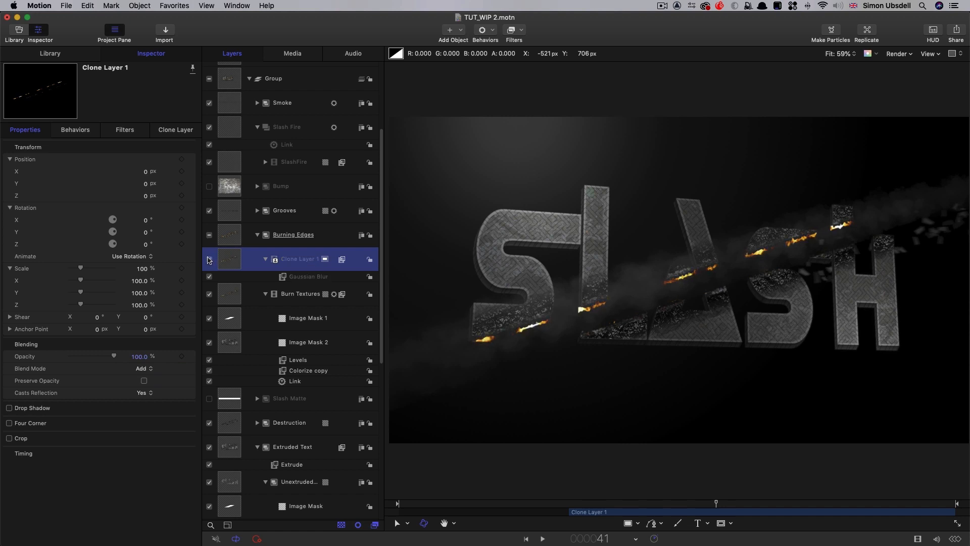
left_click(209, 260)
left_click(653, 504)
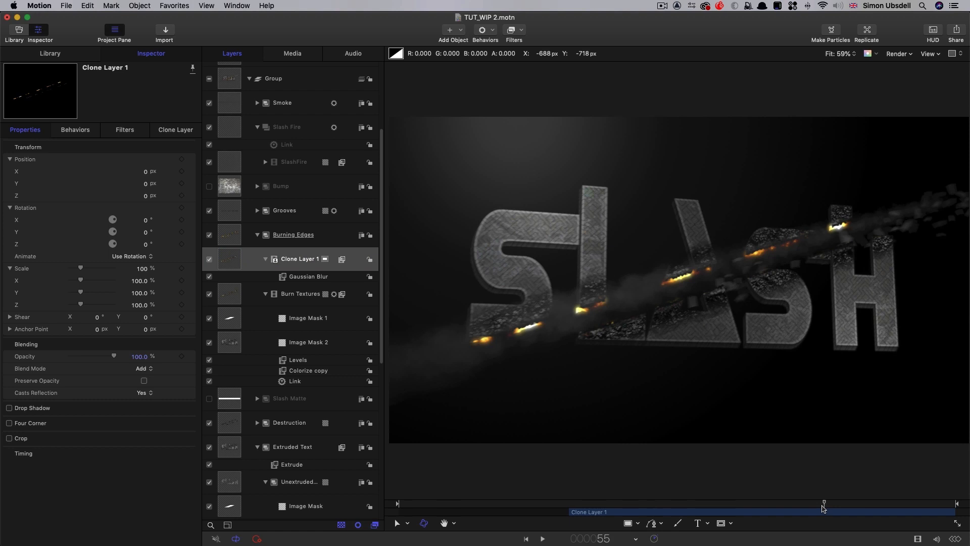
left_click(880, 506)
left_click(743, 447)
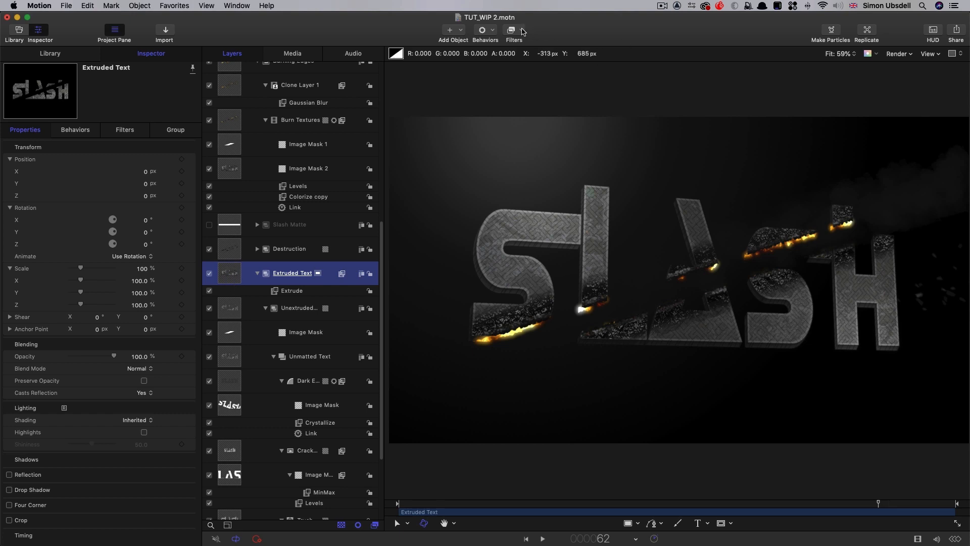
- Add an Unsharp Mask filter to the Extruded Text group and compare the text with it off and on
left_click(523, 30)
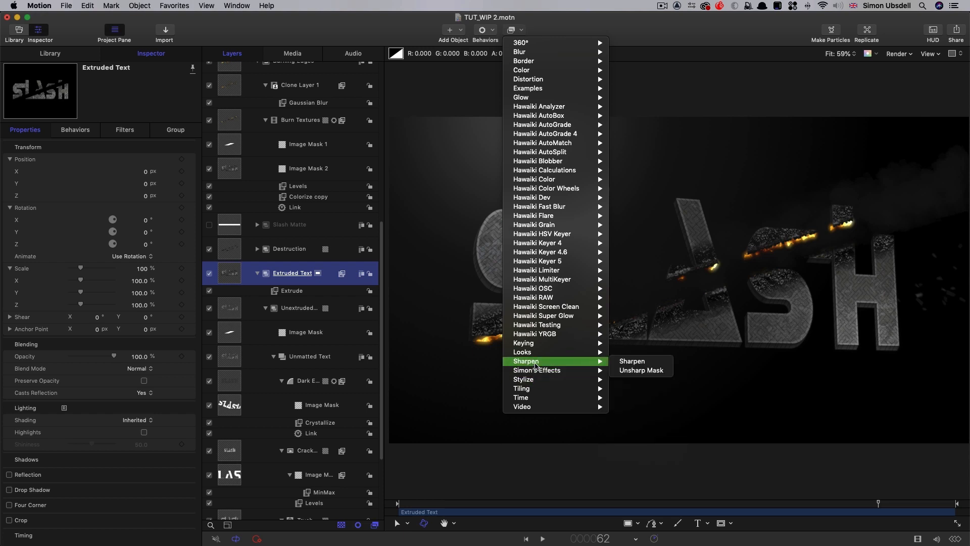
left_click(630, 371)
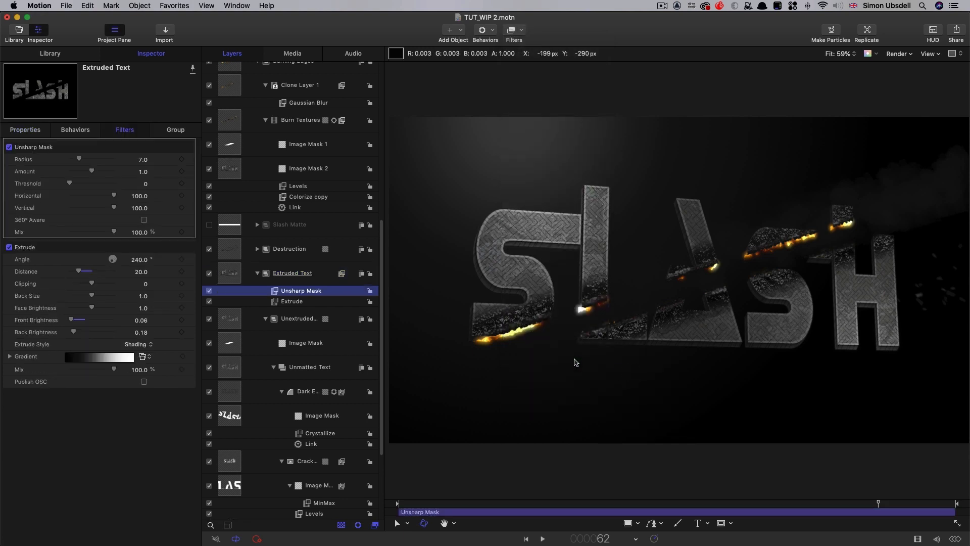
left_click(210, 292)
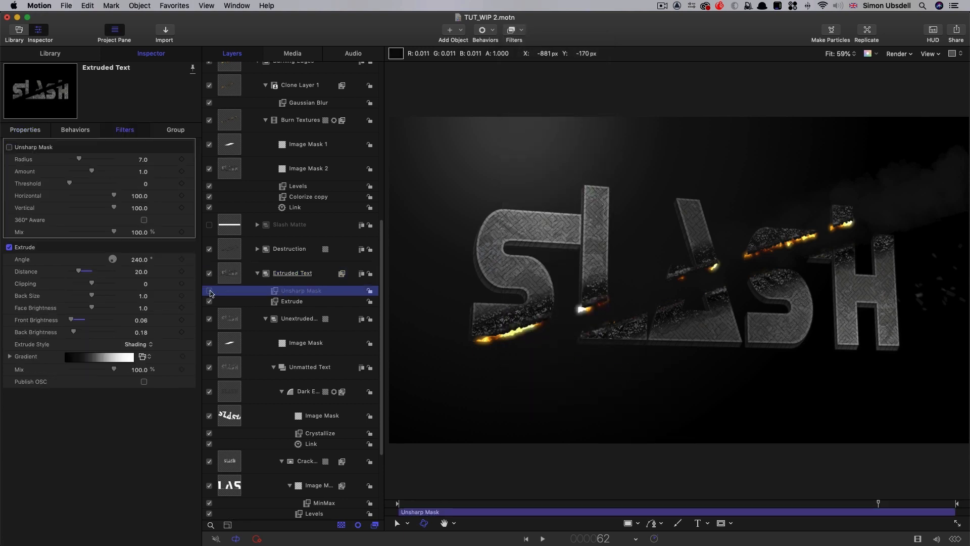
left_click(210, 291)
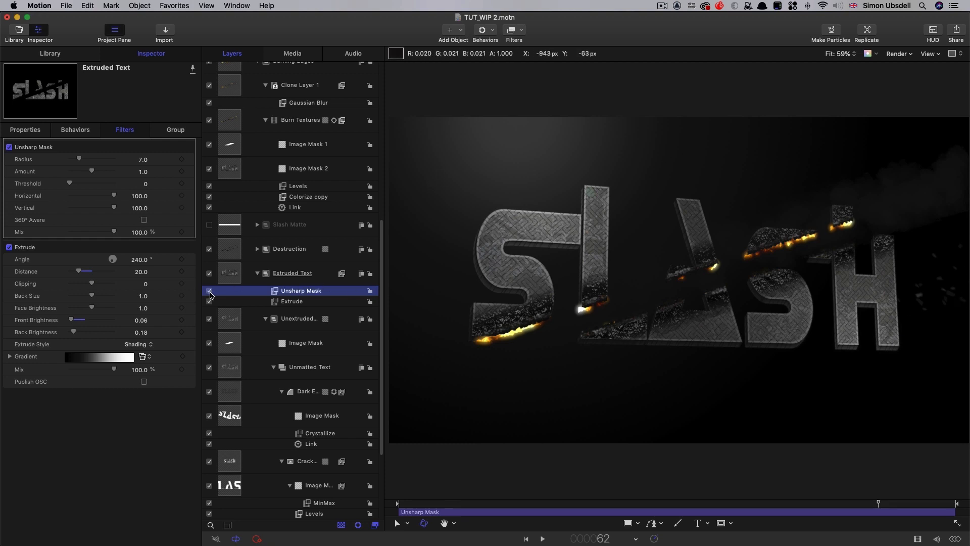
left_click(210, 291)
left_click(210, 292)
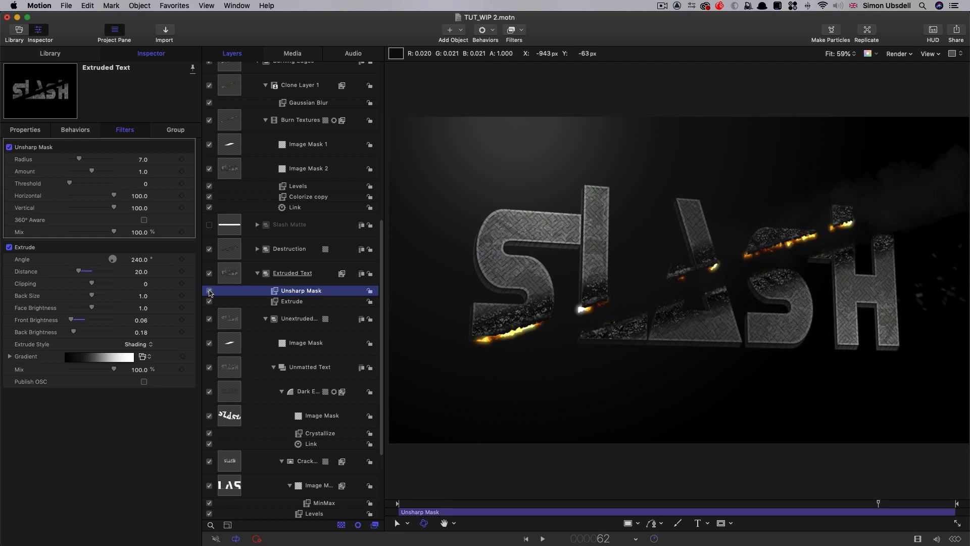